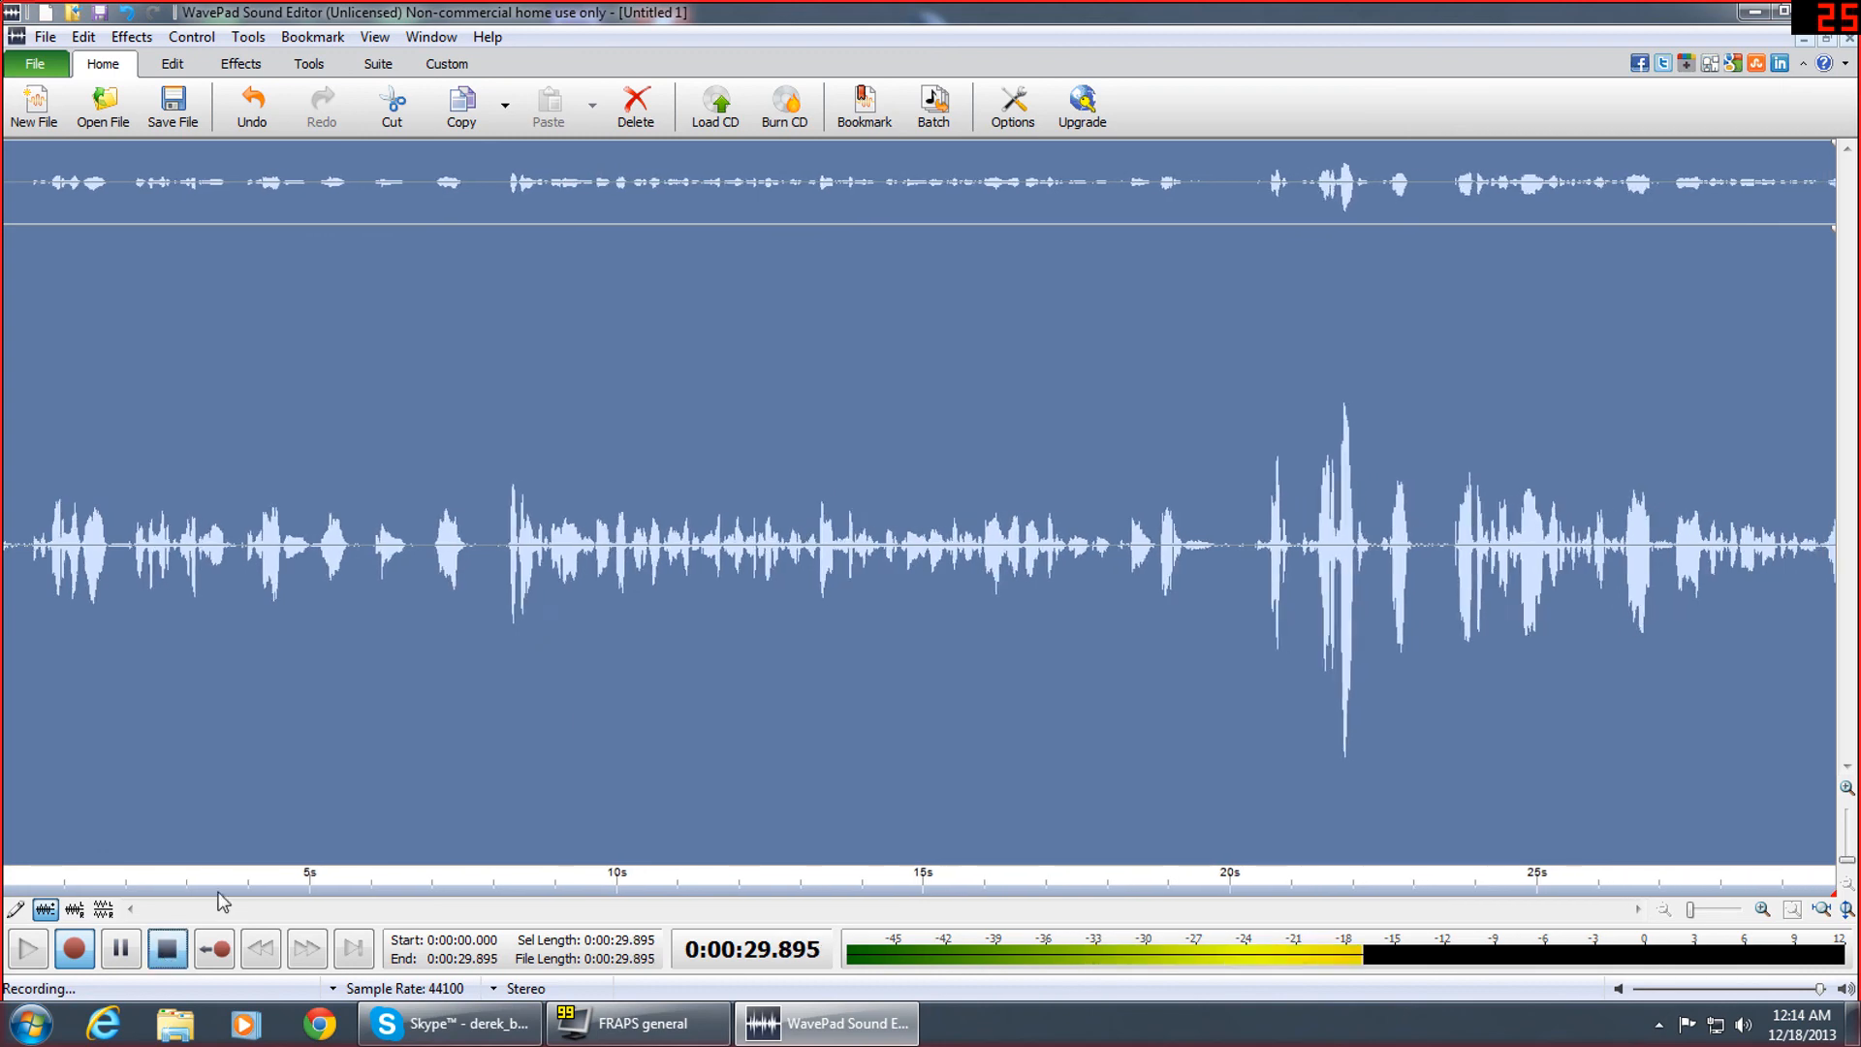
Stop the recording and play it back from the start until about the 8-second mark
{"action": "left_click", "coordinate": [170, 947]}
{"action": "left_click", "coordinate": [214, 948]}
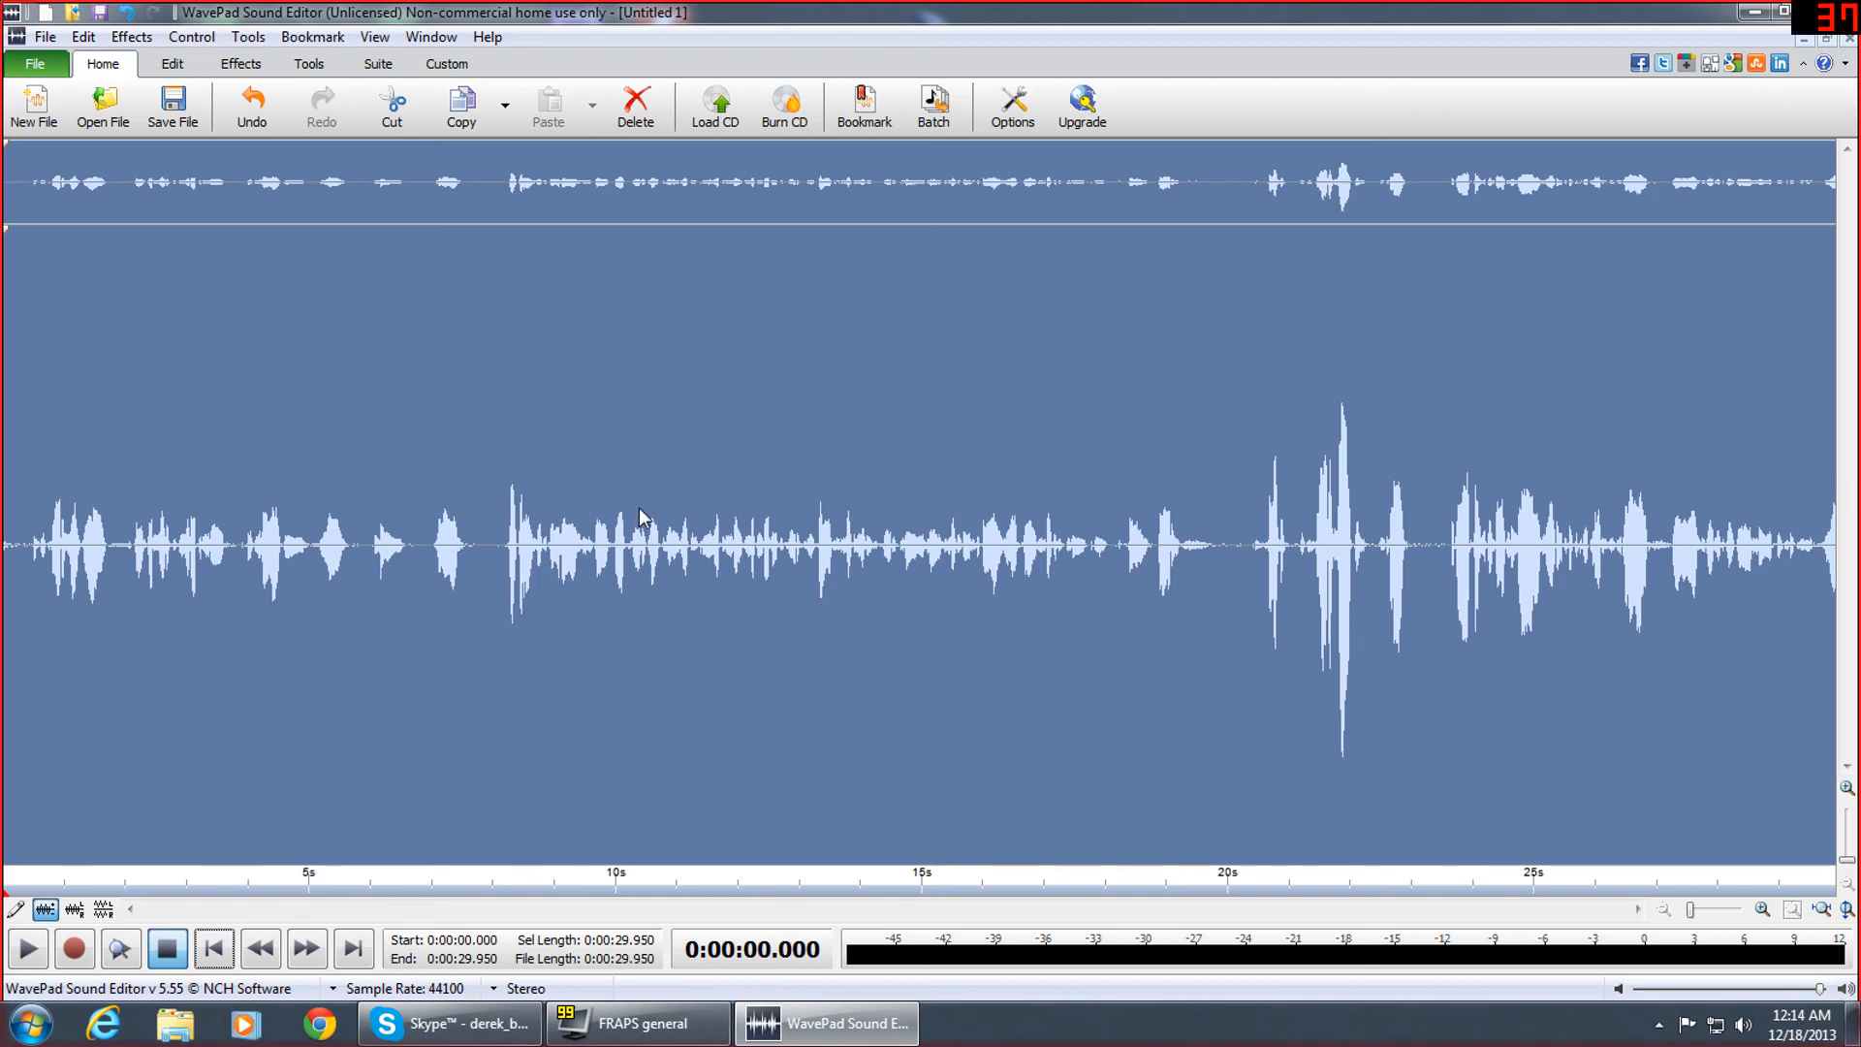
{"action": "left_click", "coordinate": [1829, 381]}
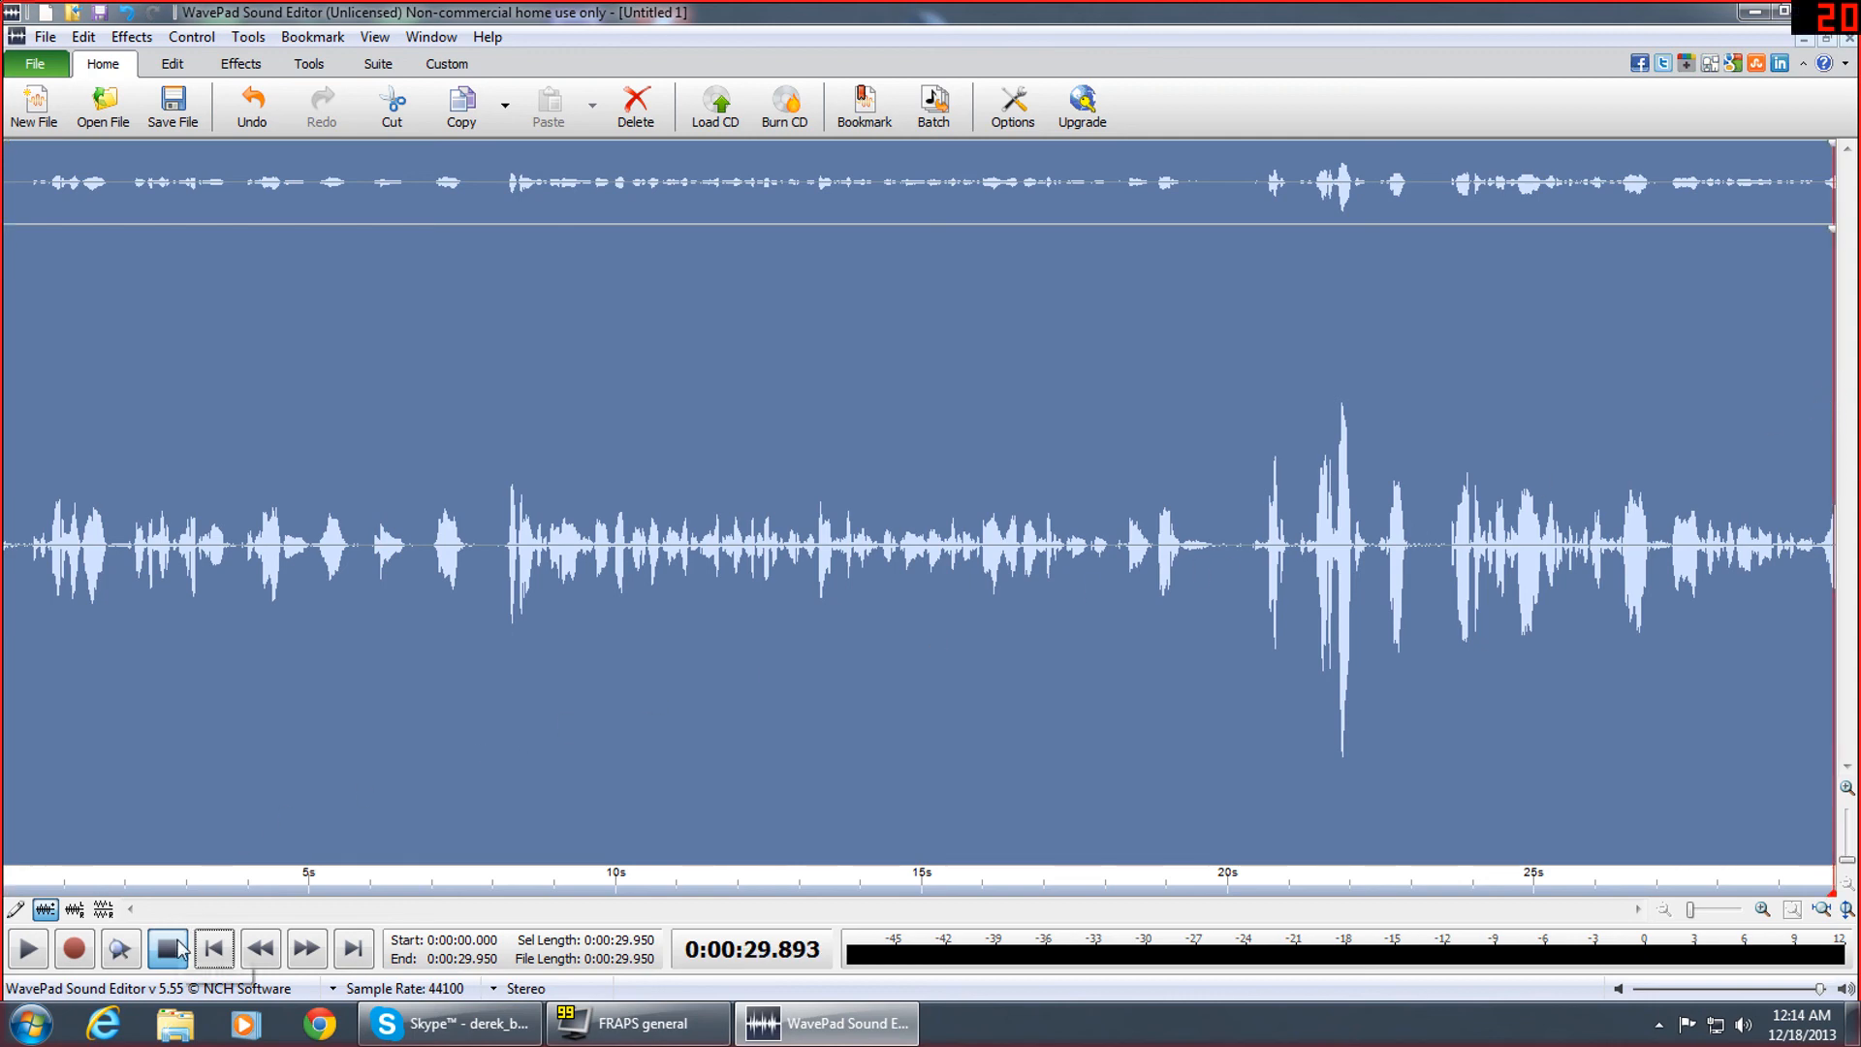
{"action": "left_click", "coordinate": [213, 948]}
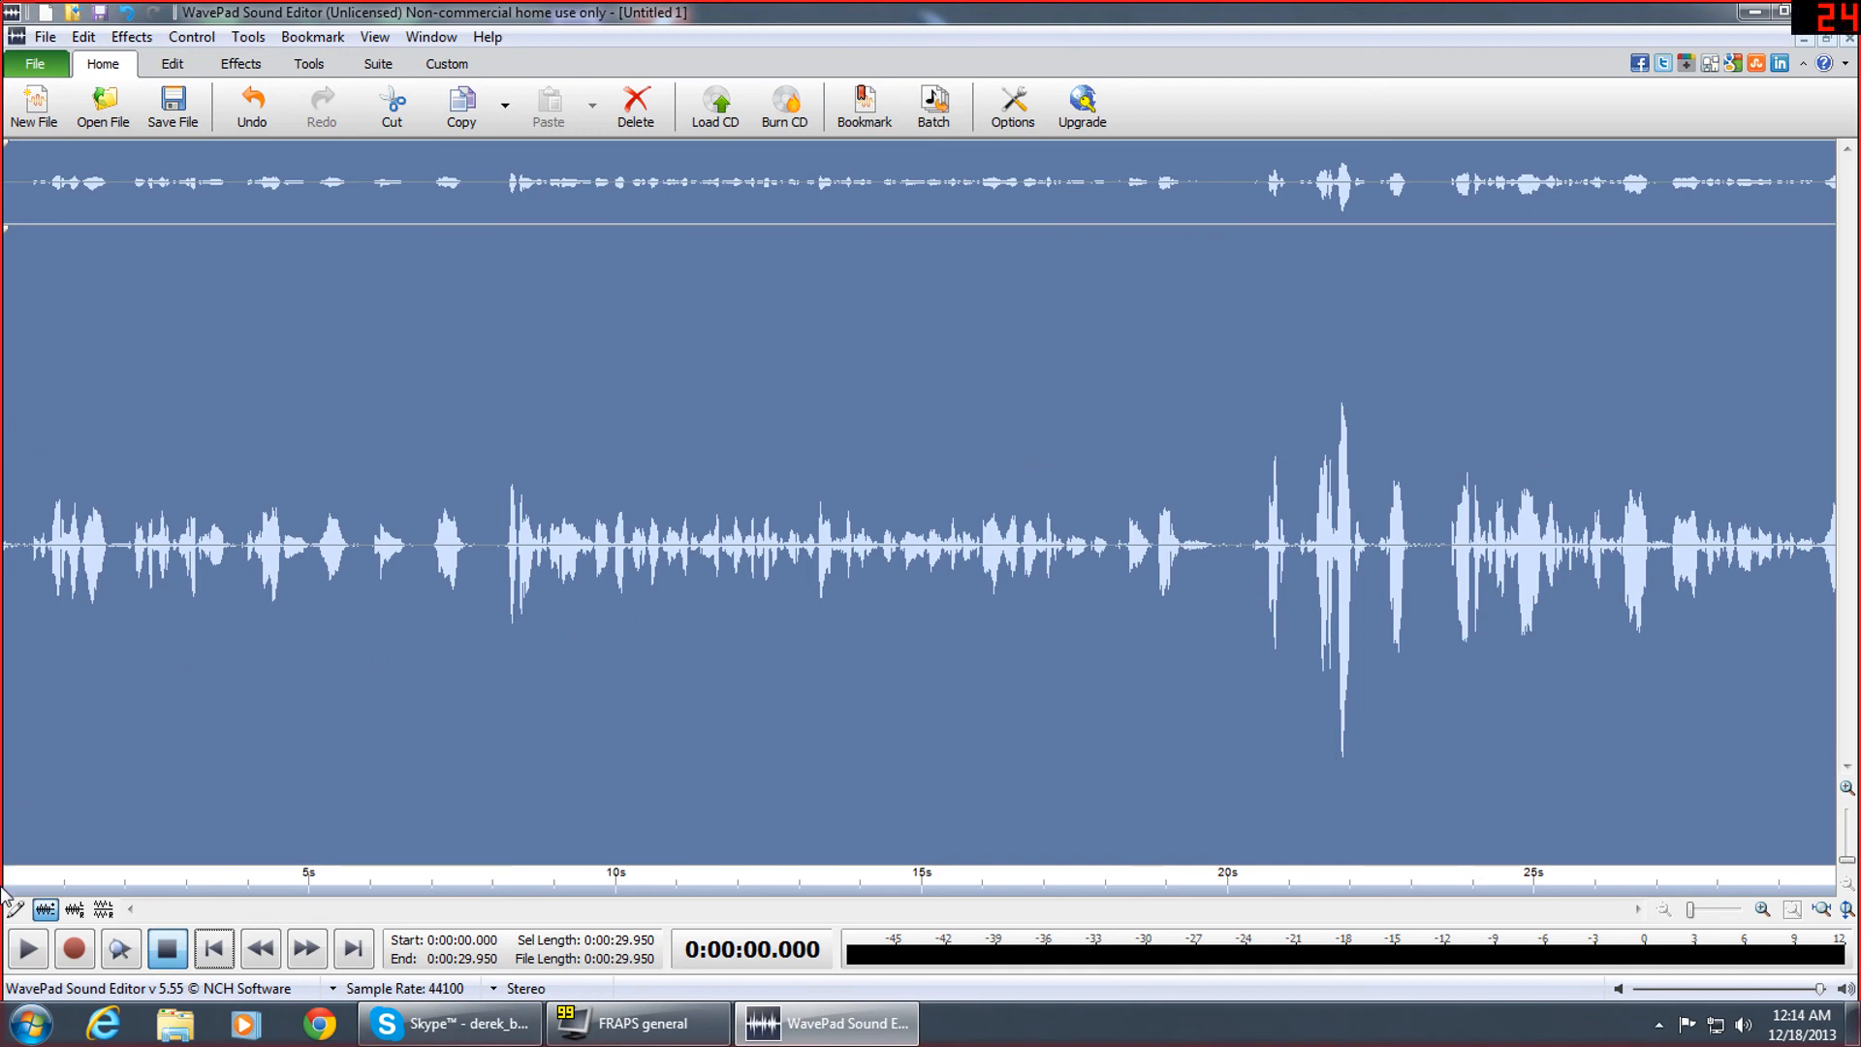
{"action": "left_click", "coordinate": [27, 950]}
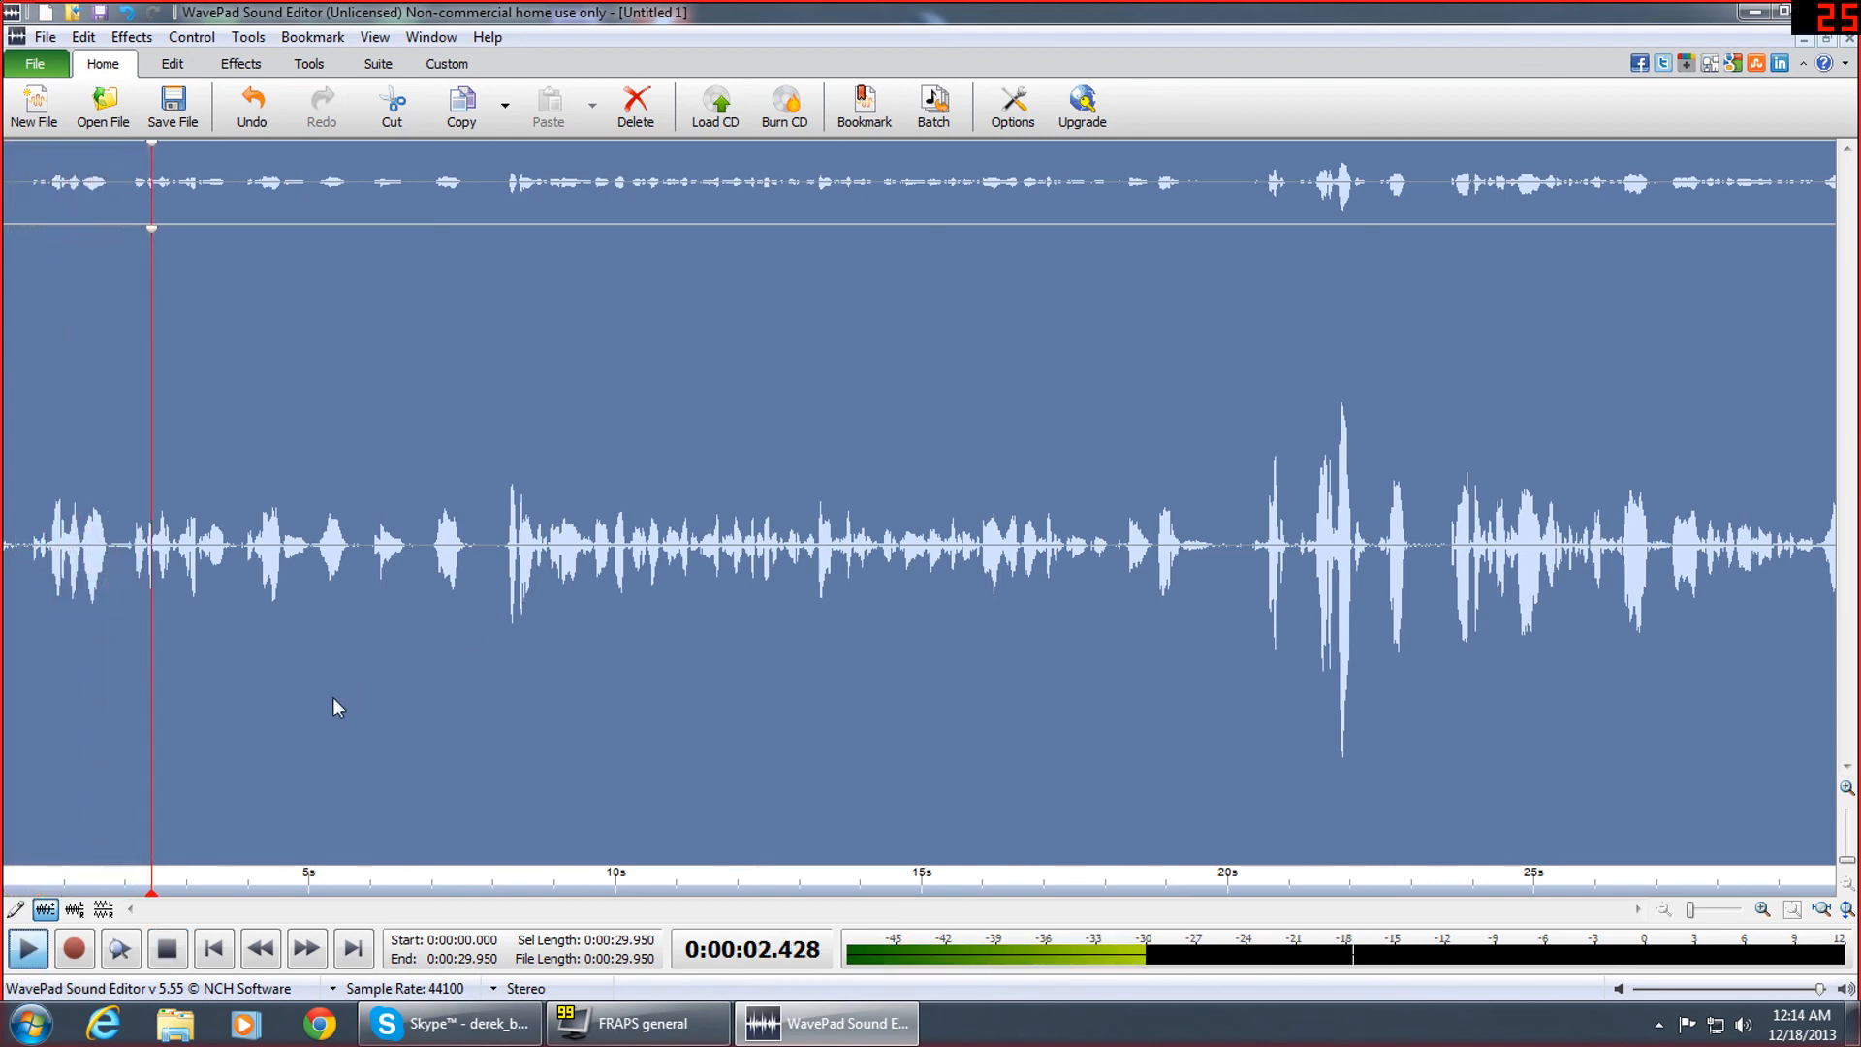
{"action": "left_click", "coordinate": [168, 950]}
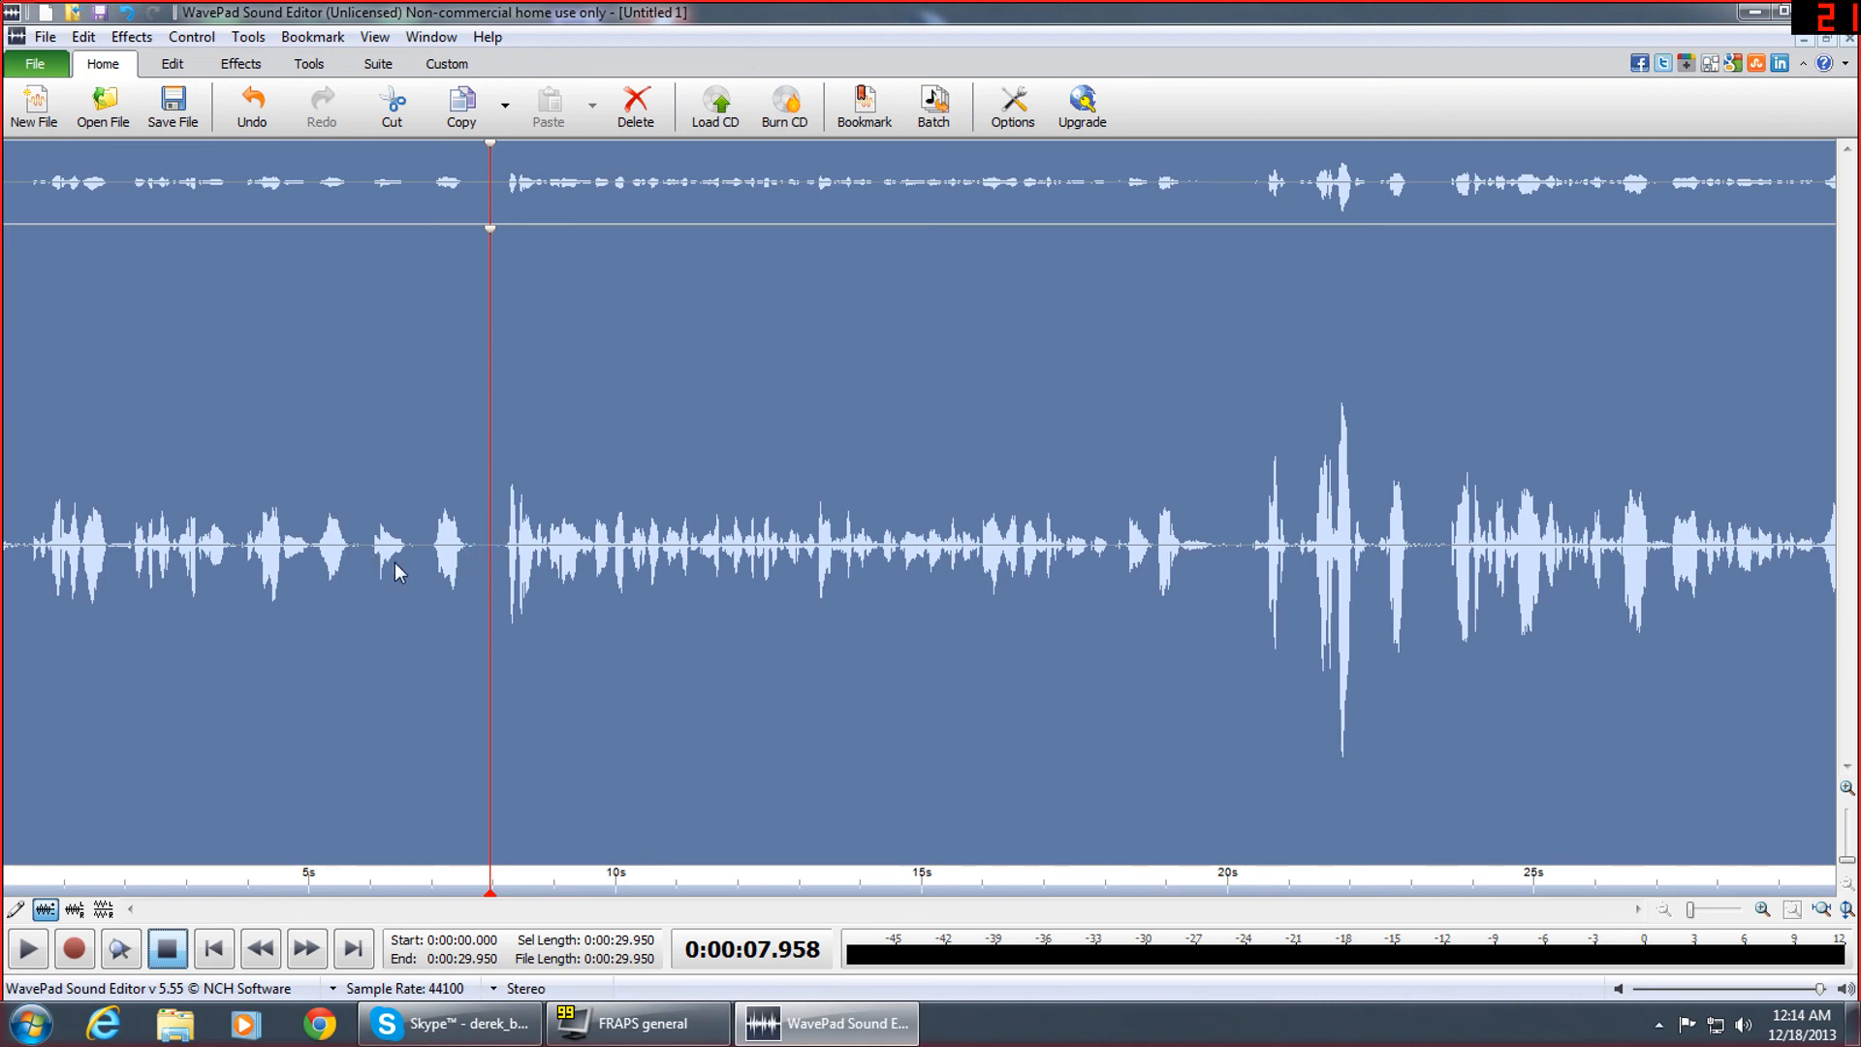
Delete the opening of the recording, from the start to about 7.95 seconds, and play back the trimmed audio
{"action": "scroll", "coordinate": [394, 563], "scroll_direction": "up", "scroll_amount": 3}
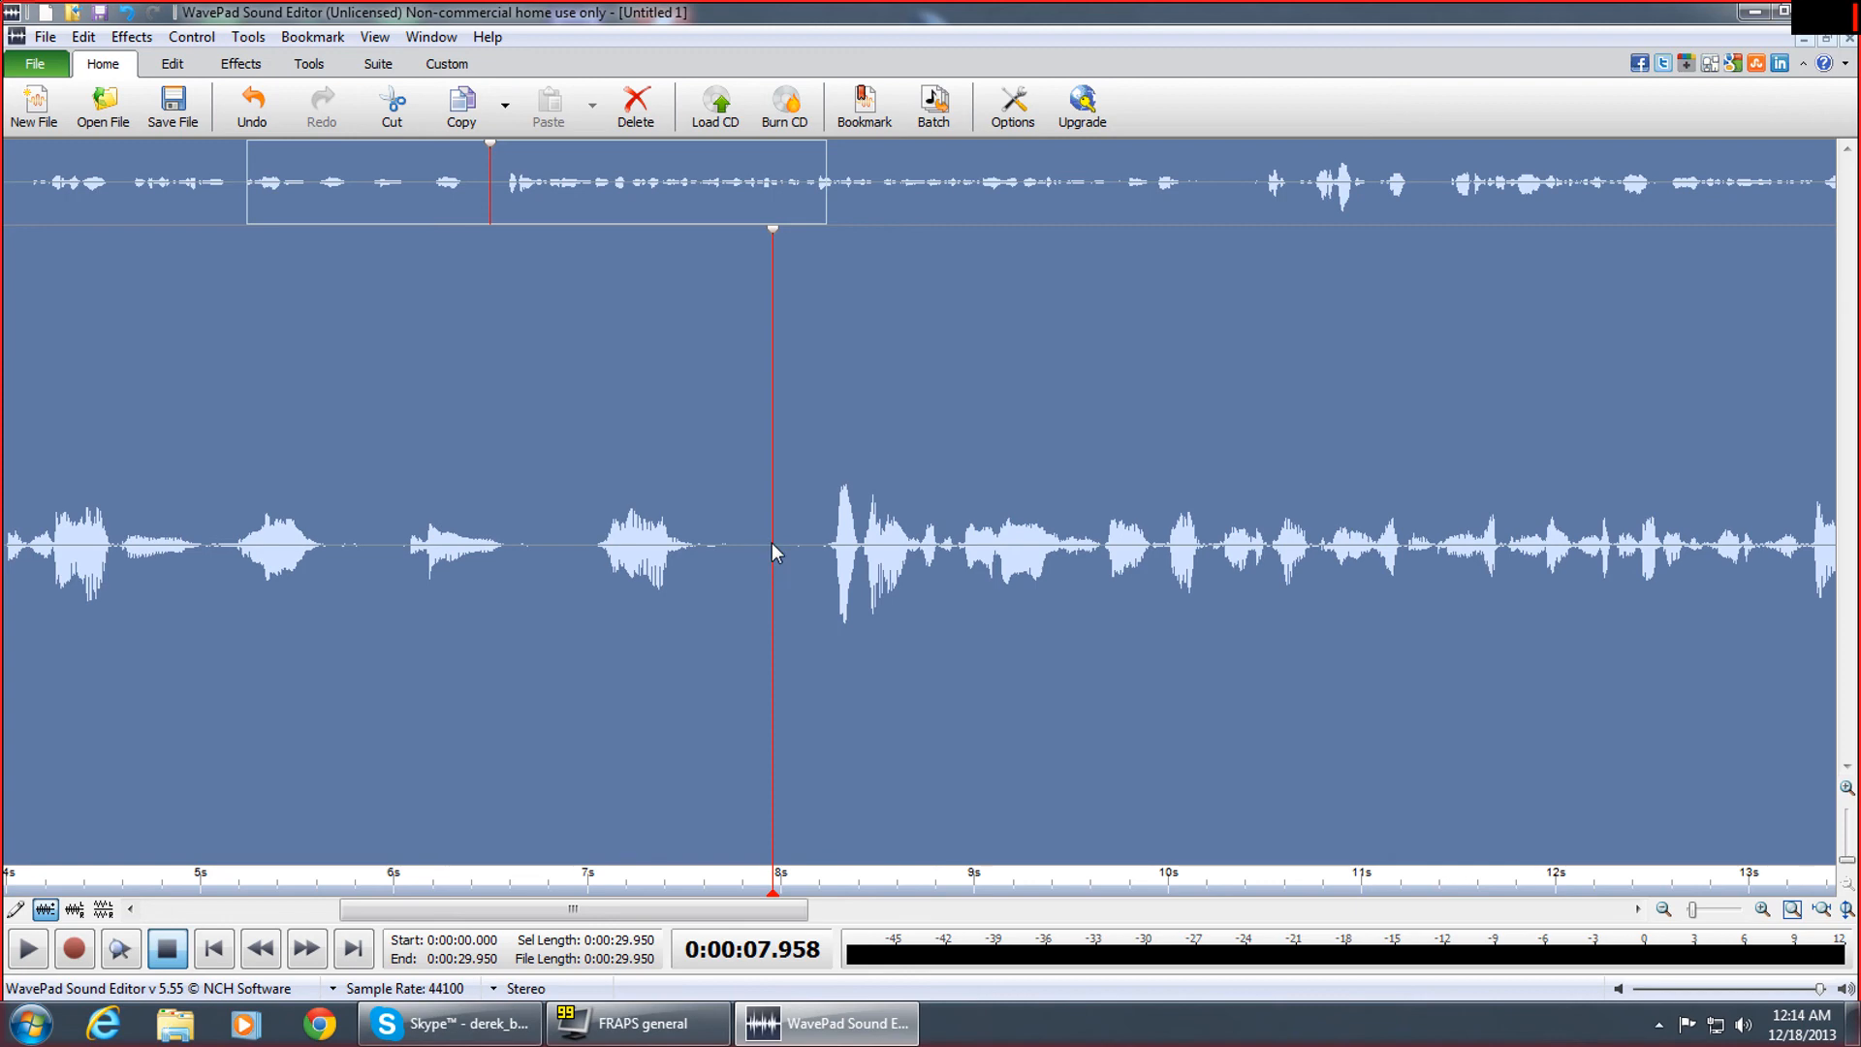
{"action": "left_click_drag", "start_coordinate": [771, 543], "coordinate": [2, 606]}
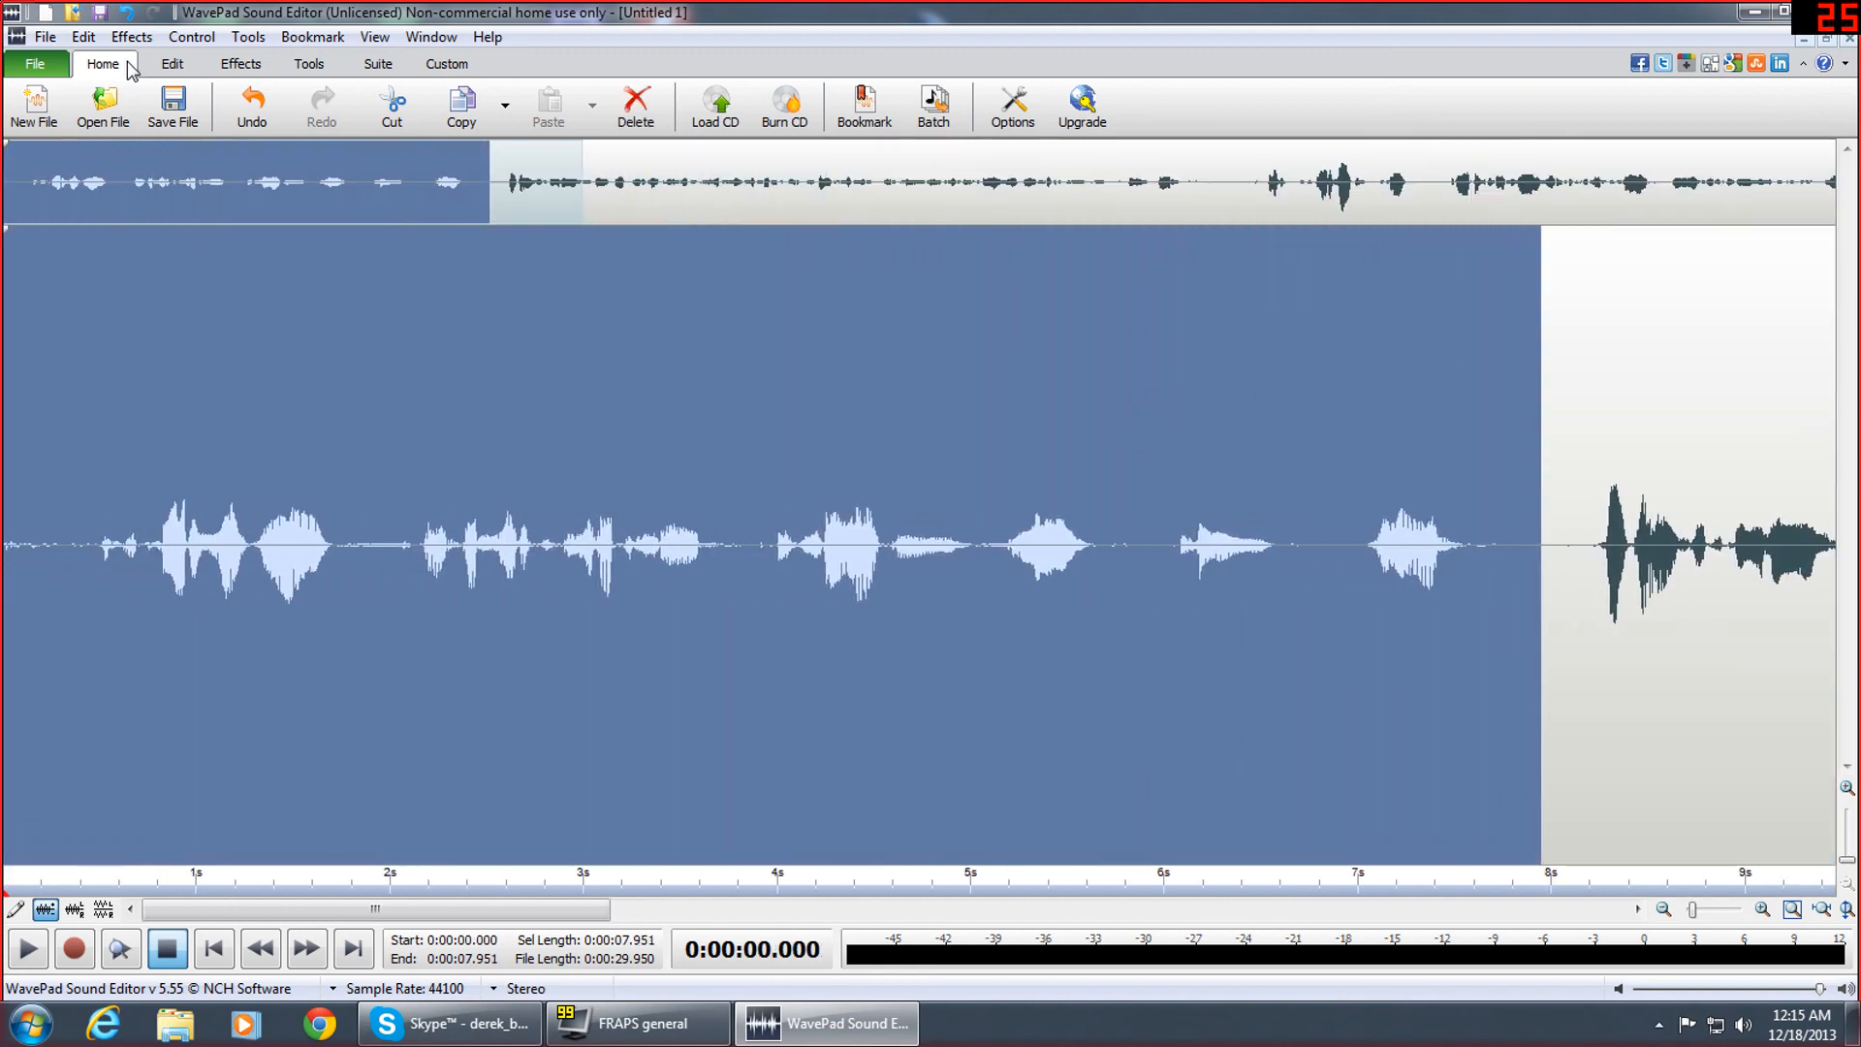
{"action": "right_click", "coordinate": [407, 445]}
{"action": "left_click", "coordinate": [465, 366]}
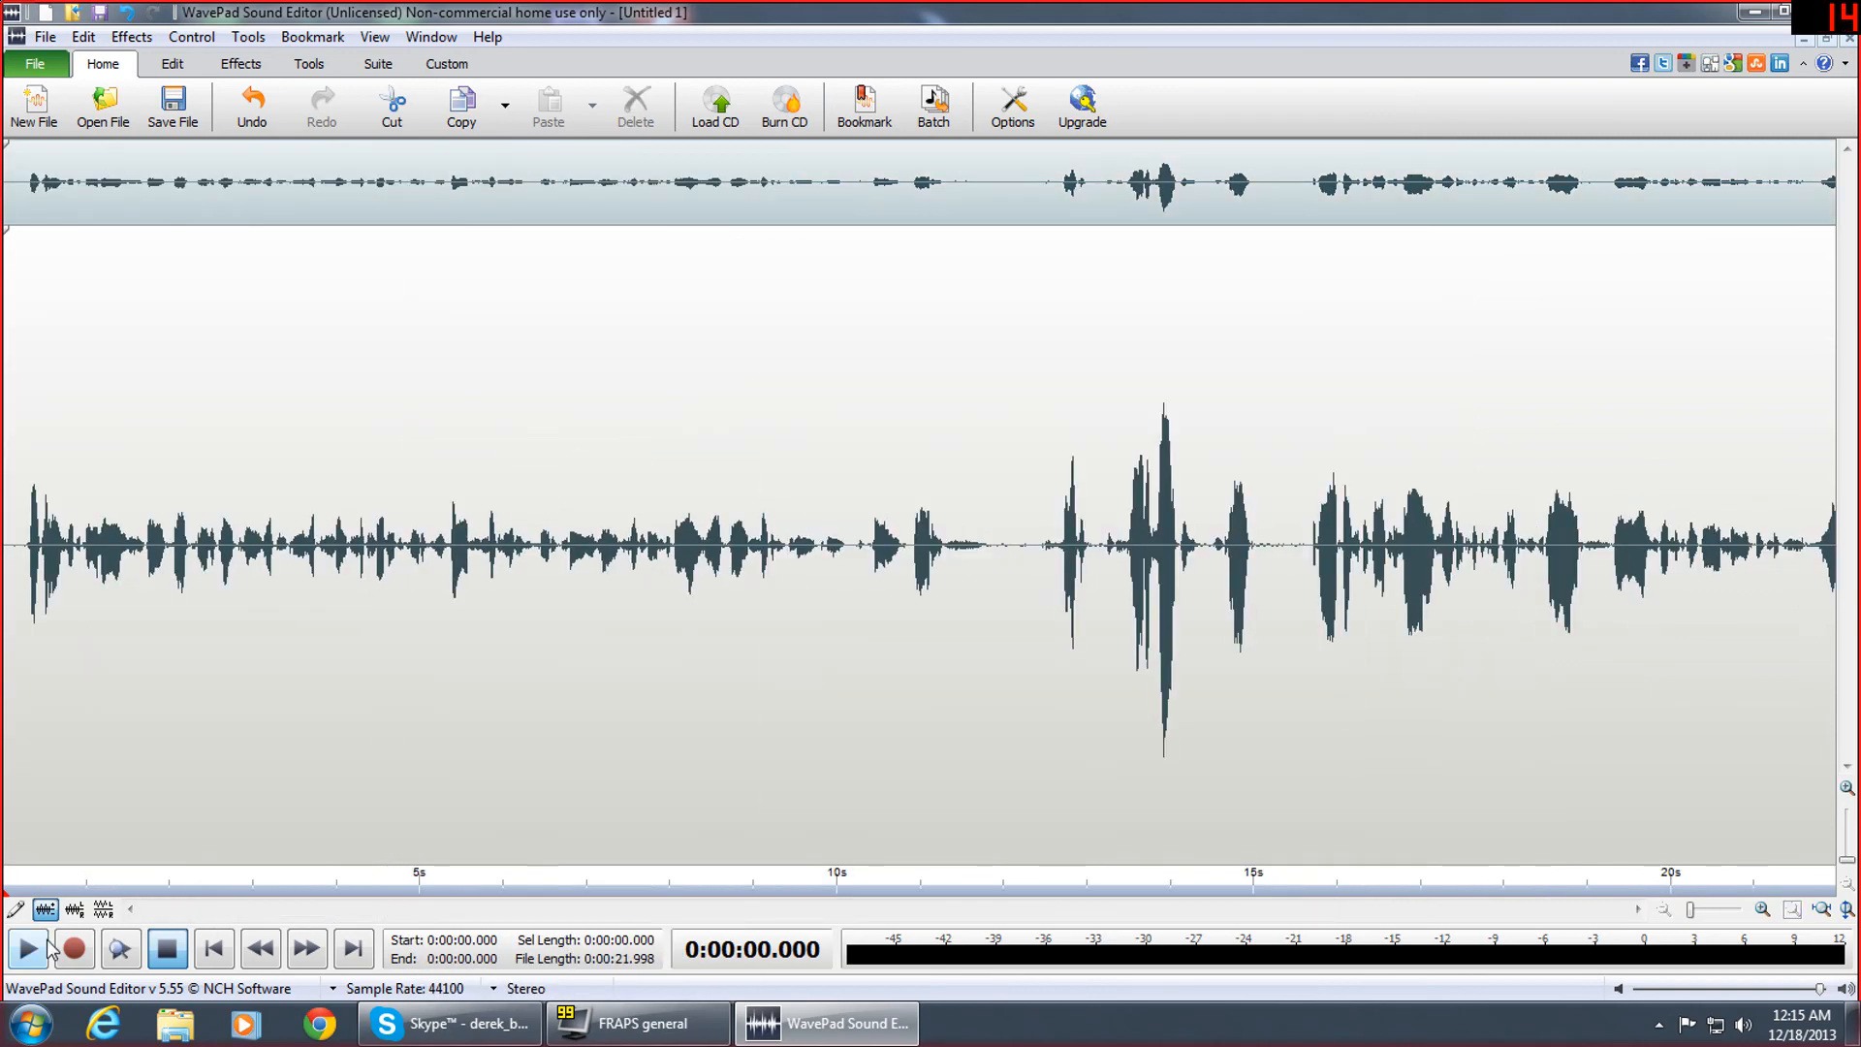
{"action": "left_click", "coordinate": [28, 949]}
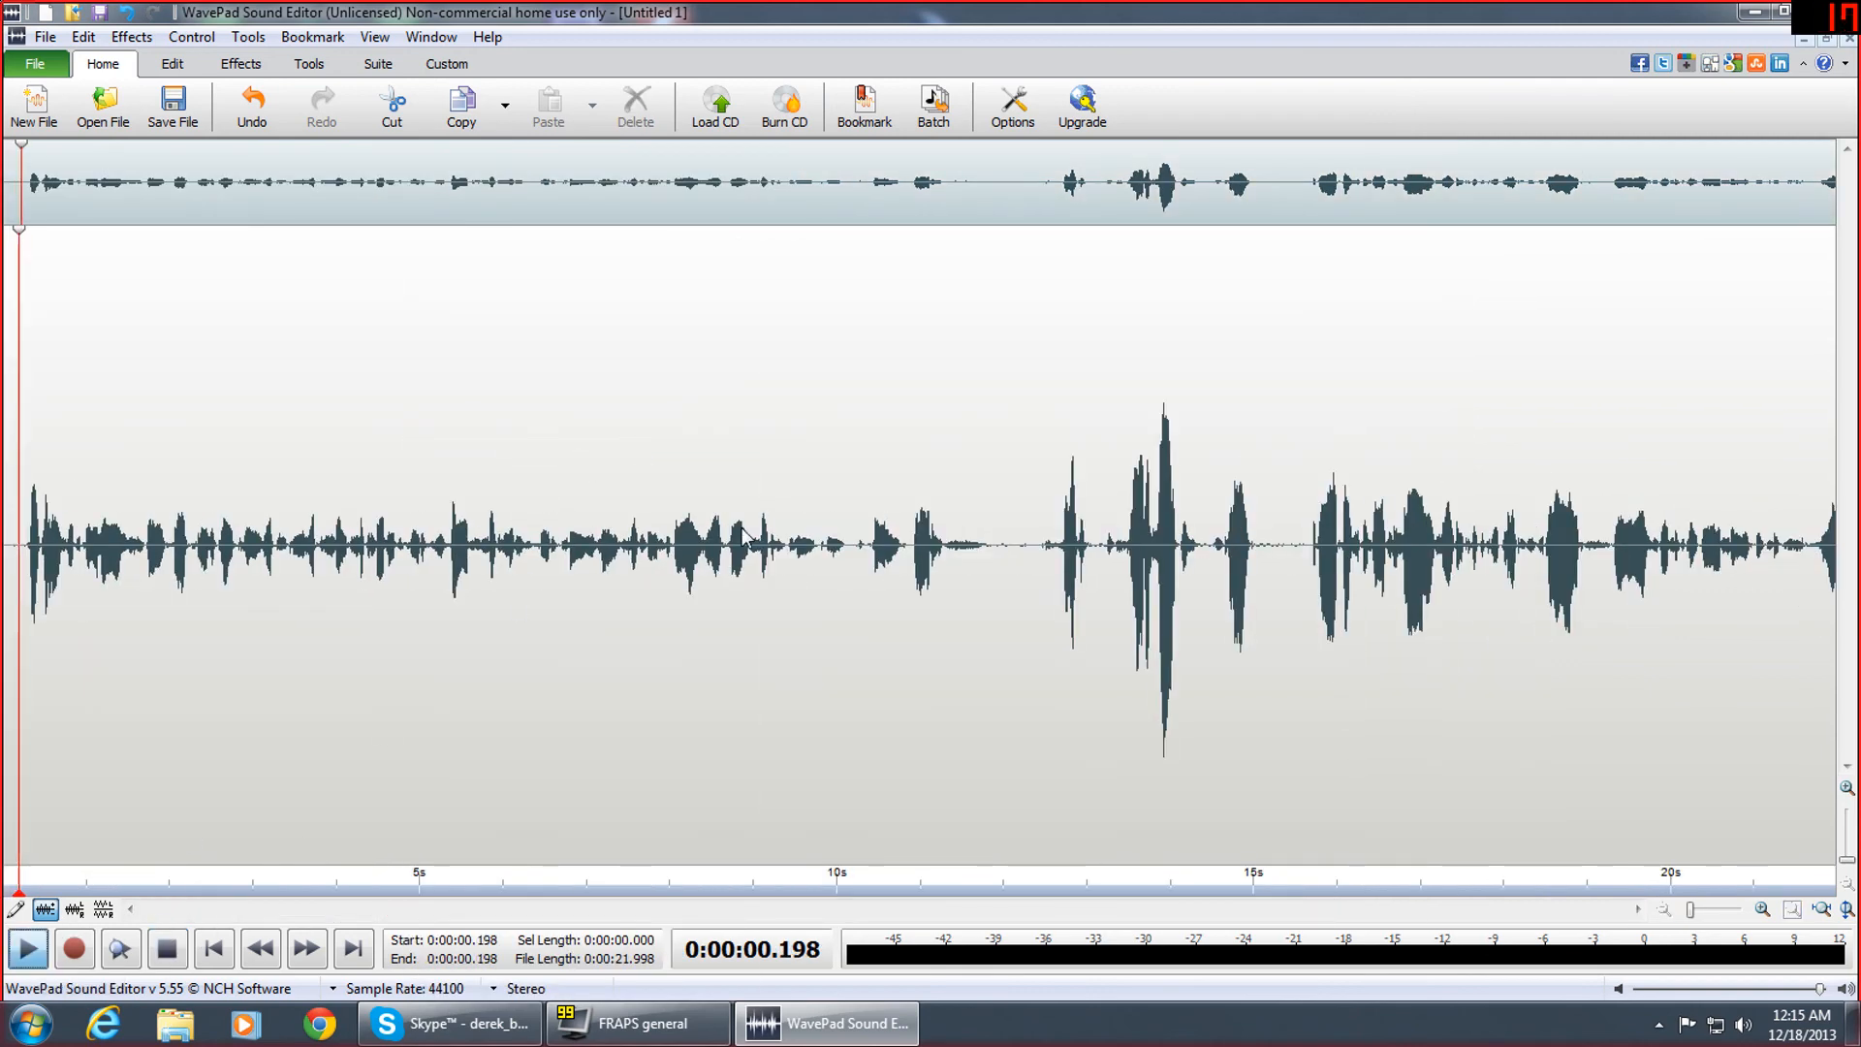
{"action": "left_click", "coordinate": [167, 952]}
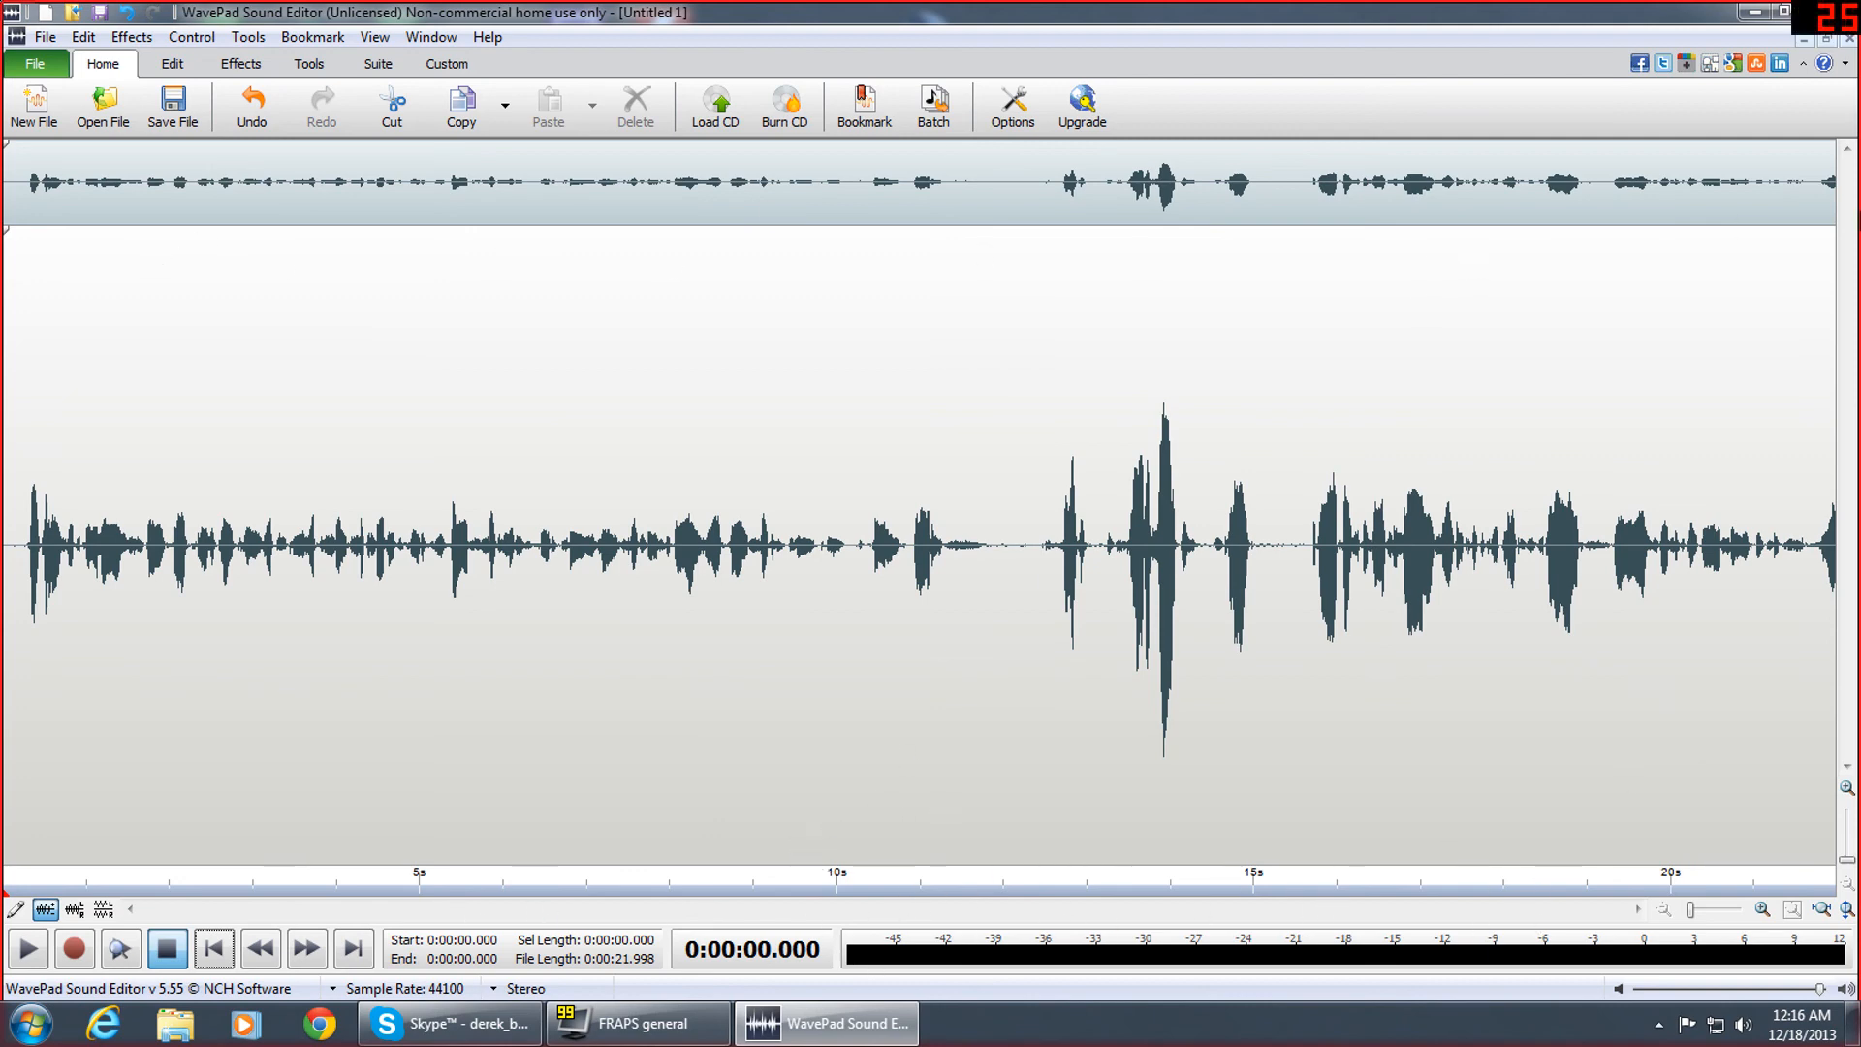
Play the last few seconds of the recording and stop at about 21.7 seconds, just before the final burst of sound
{"action": "left_click", "coordinate": [1834, 402]}
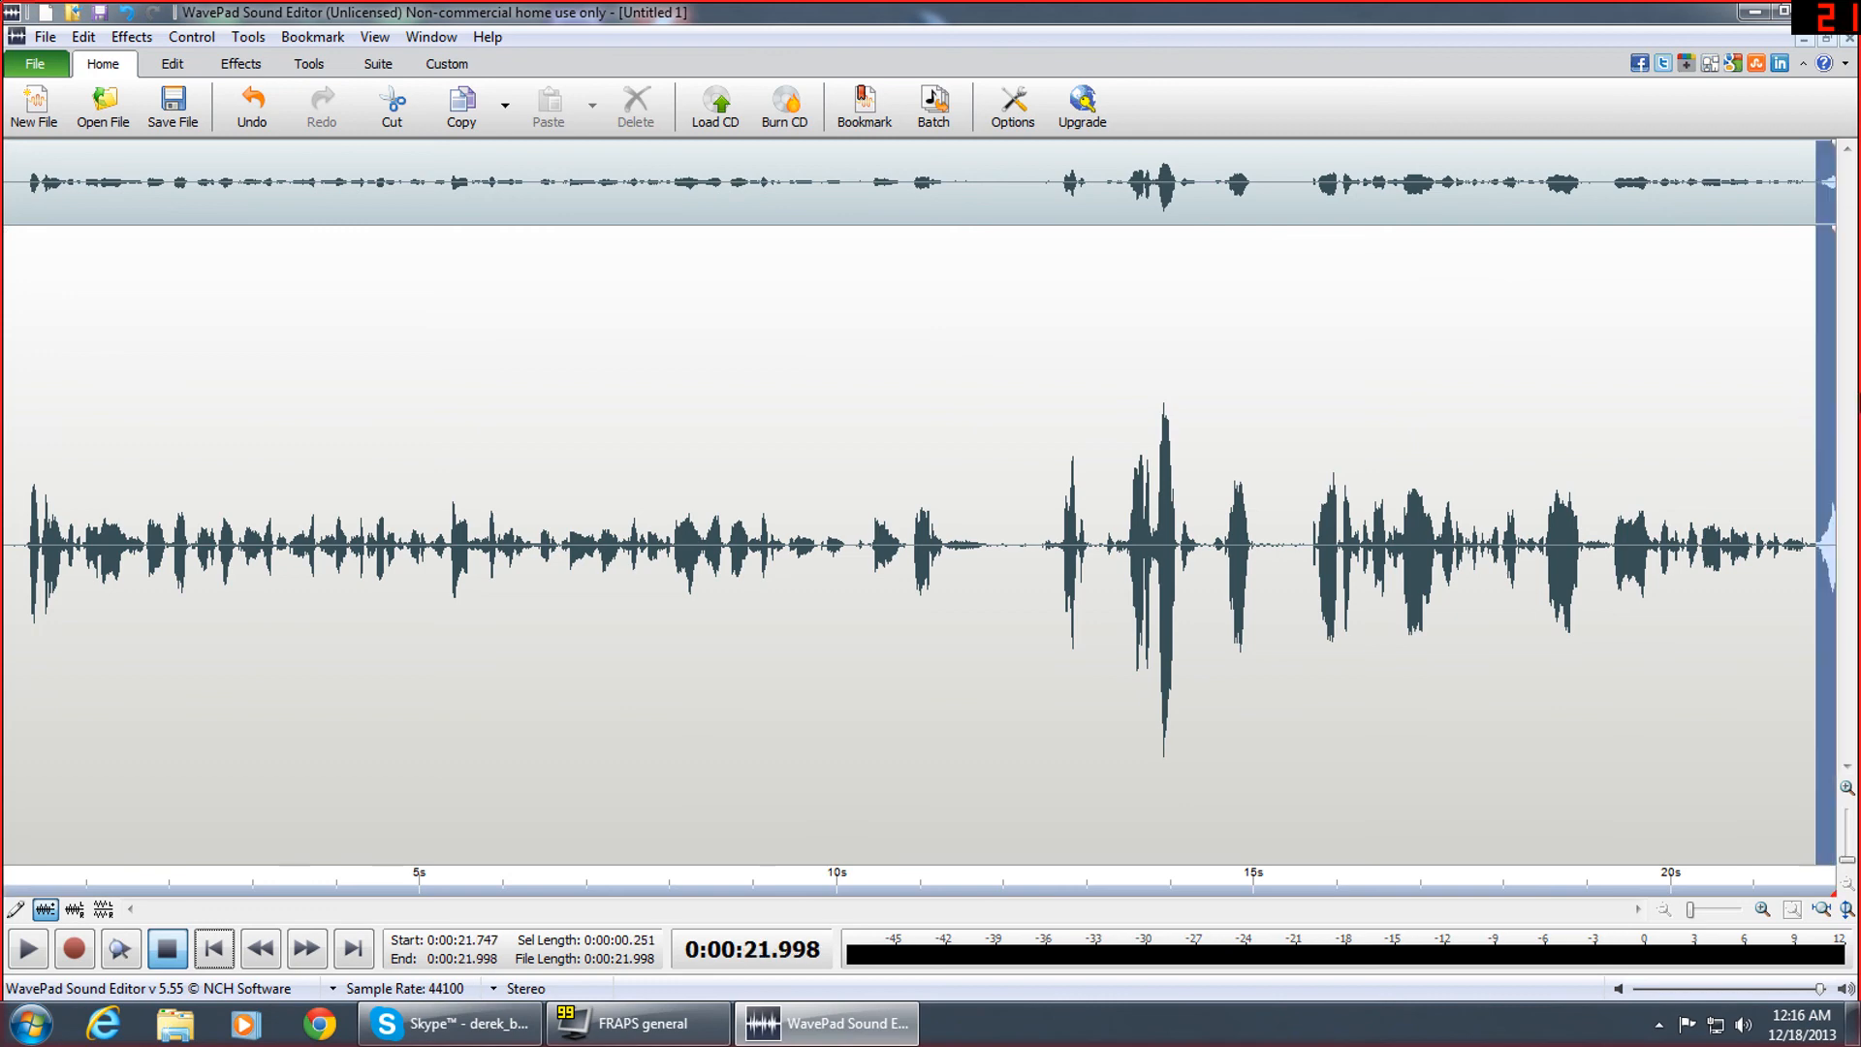
{"action": "left_click", "coordinate": [1786, 407]}
{"action": "left_click", "coordinate": [1710, 388]}
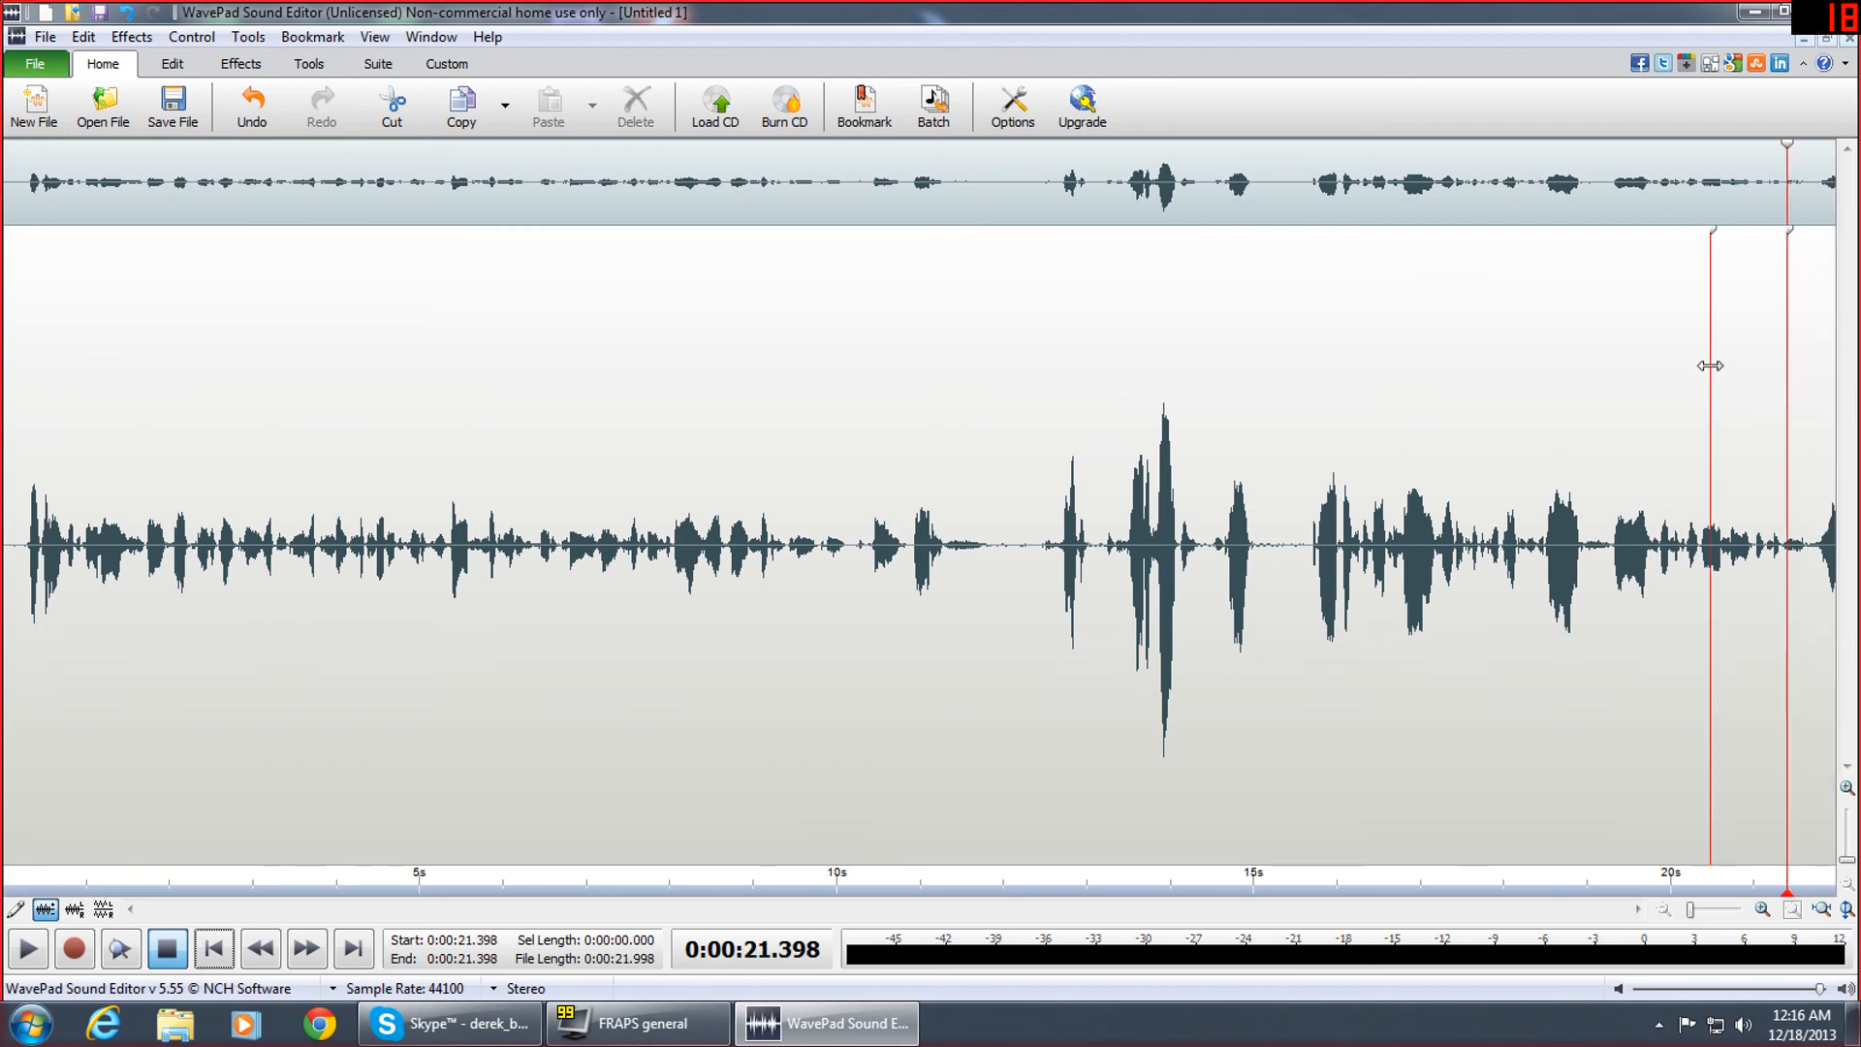
{"action": "left_click", "coordinate": [43, 956]}
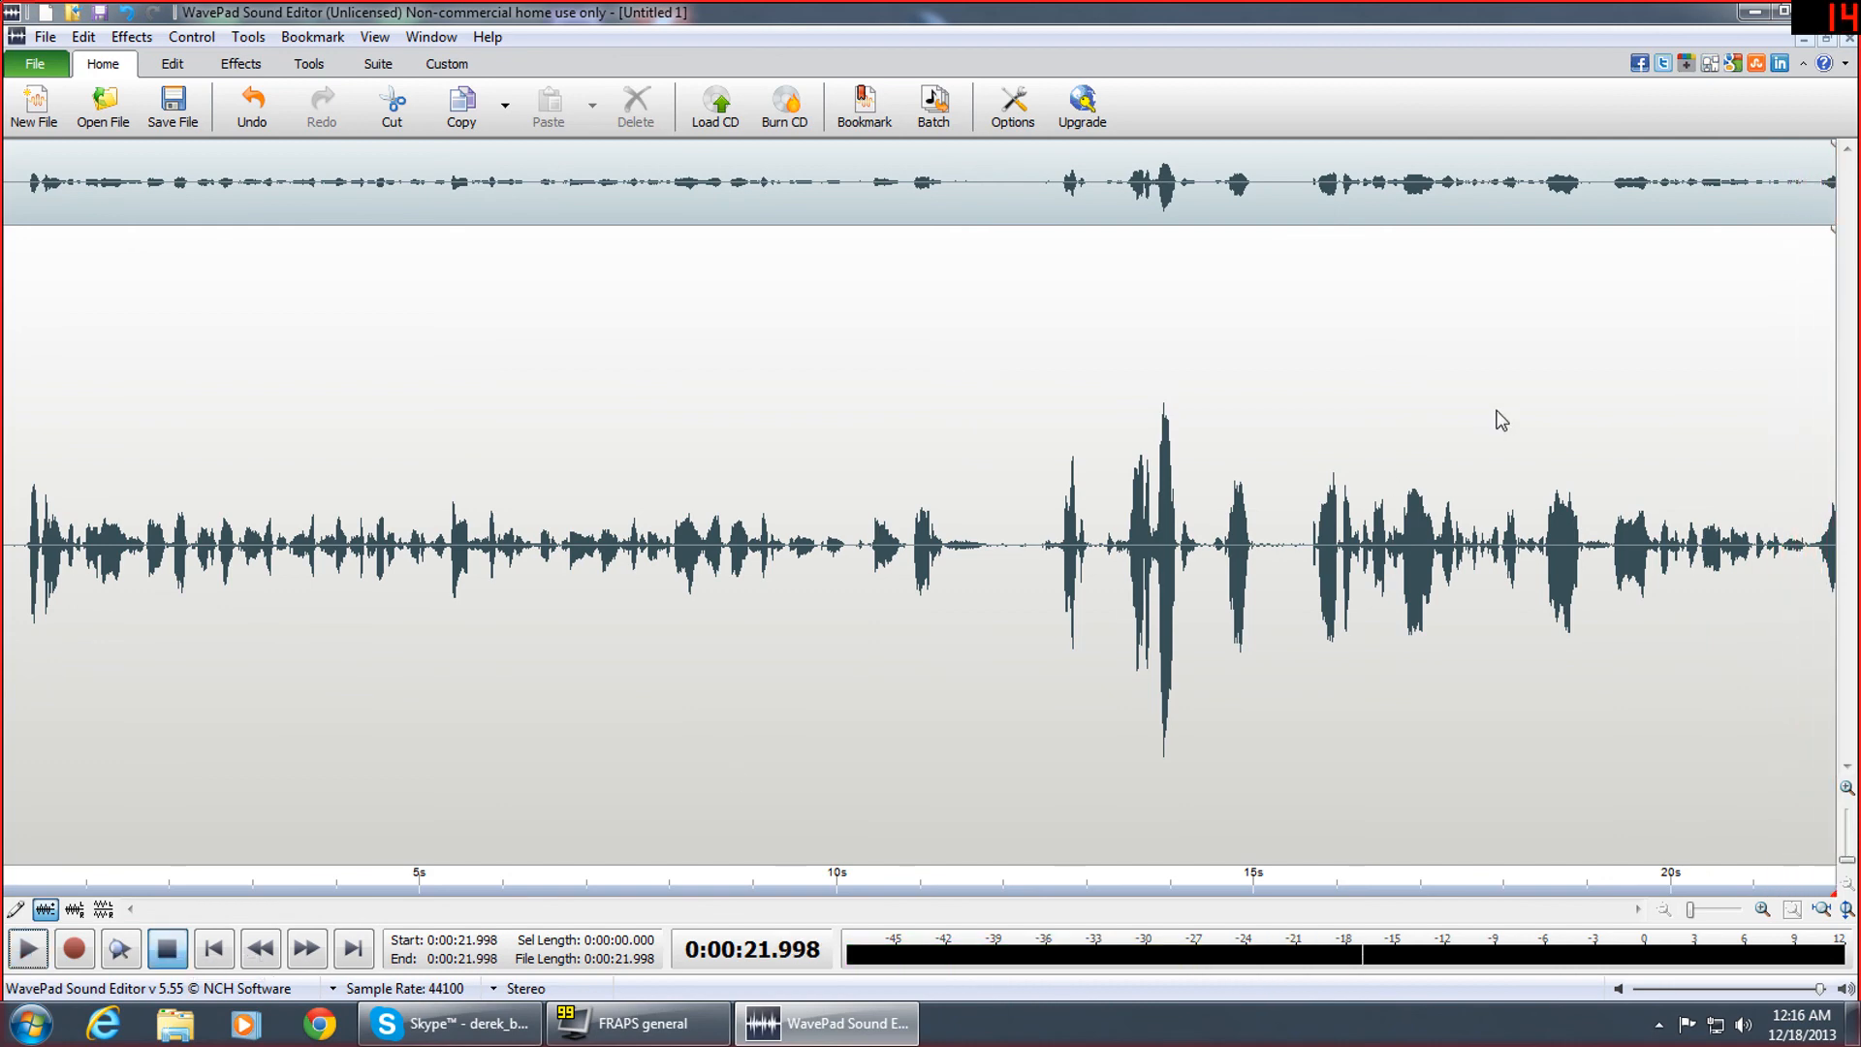
{"action": "left_click", "coordinate": [1598, 417]}
{"action": "left_click", "coordinate": [27, 948]}
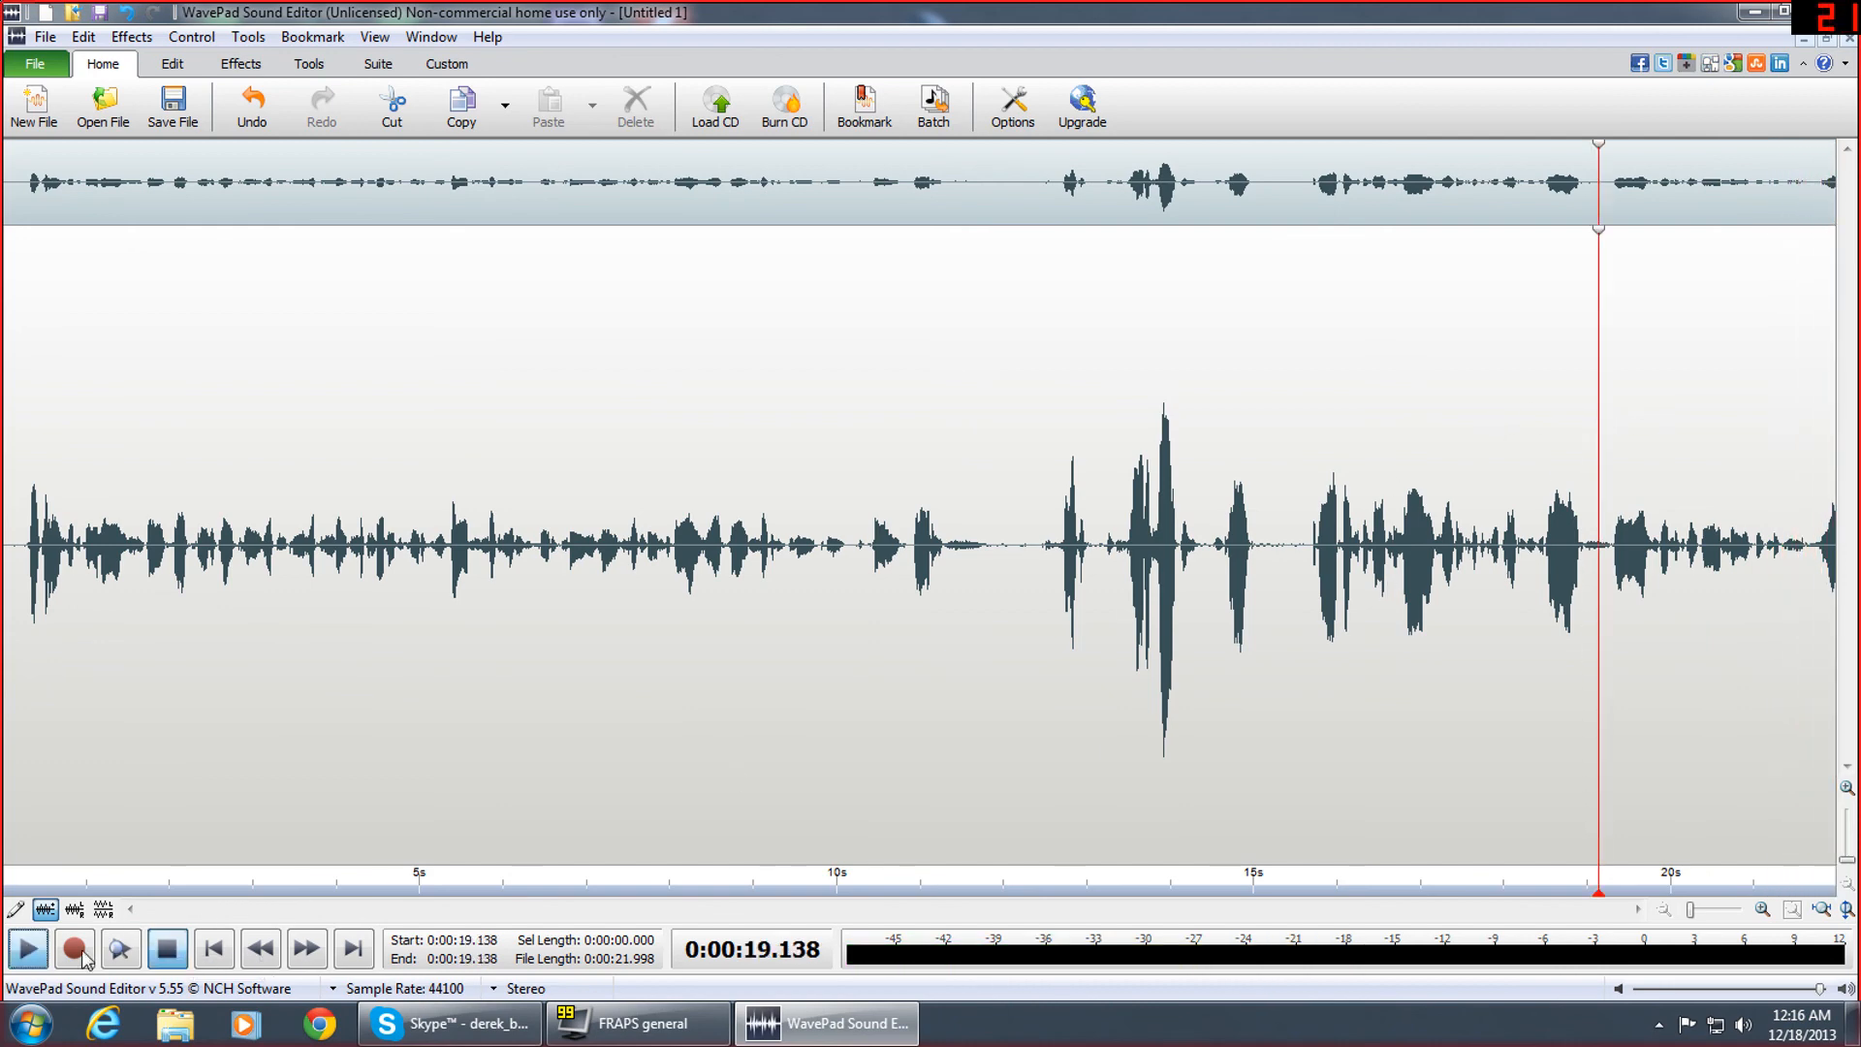
{"action": "left_click", "coordinate": [168, 950]}
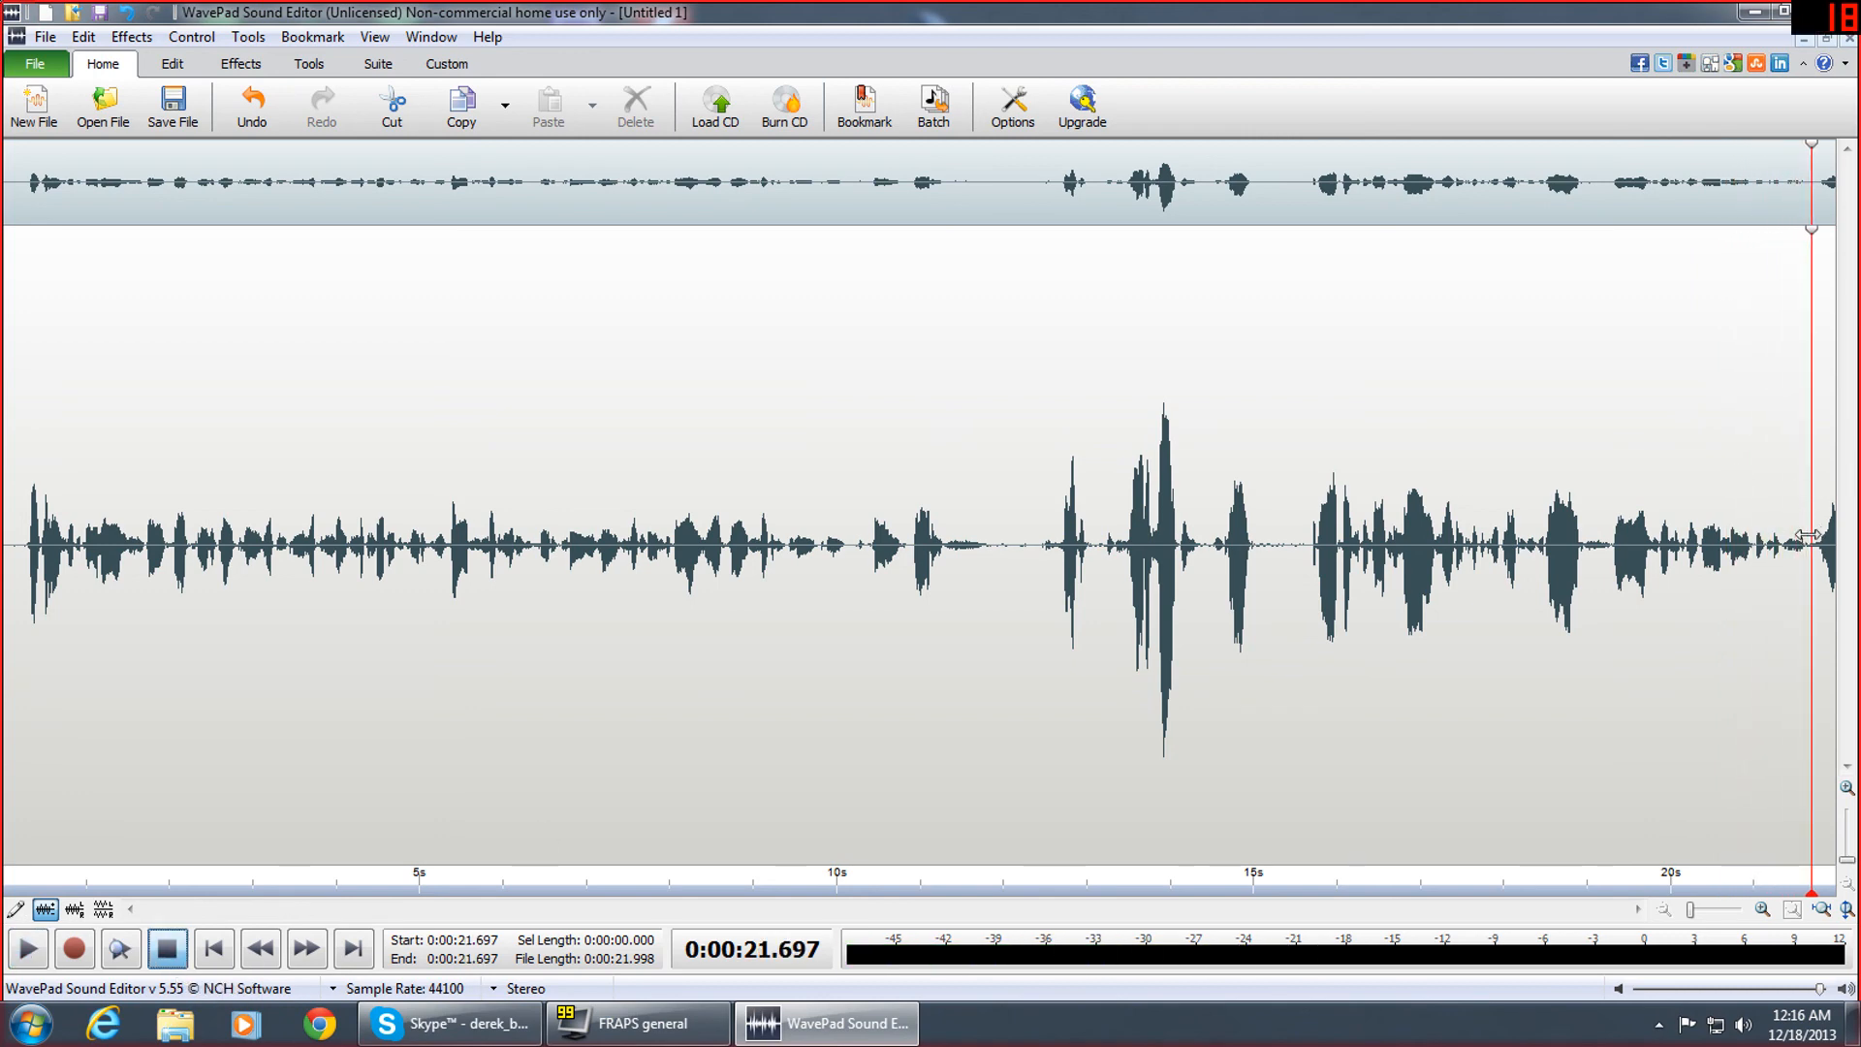
Delete the tail of the recording from about 21.7 seconds to the end, then briefly play the result and return to the start
{"action": "left_click_drag", "start_coordinate": [1812, 507], "coordinate": [1837, 507]}
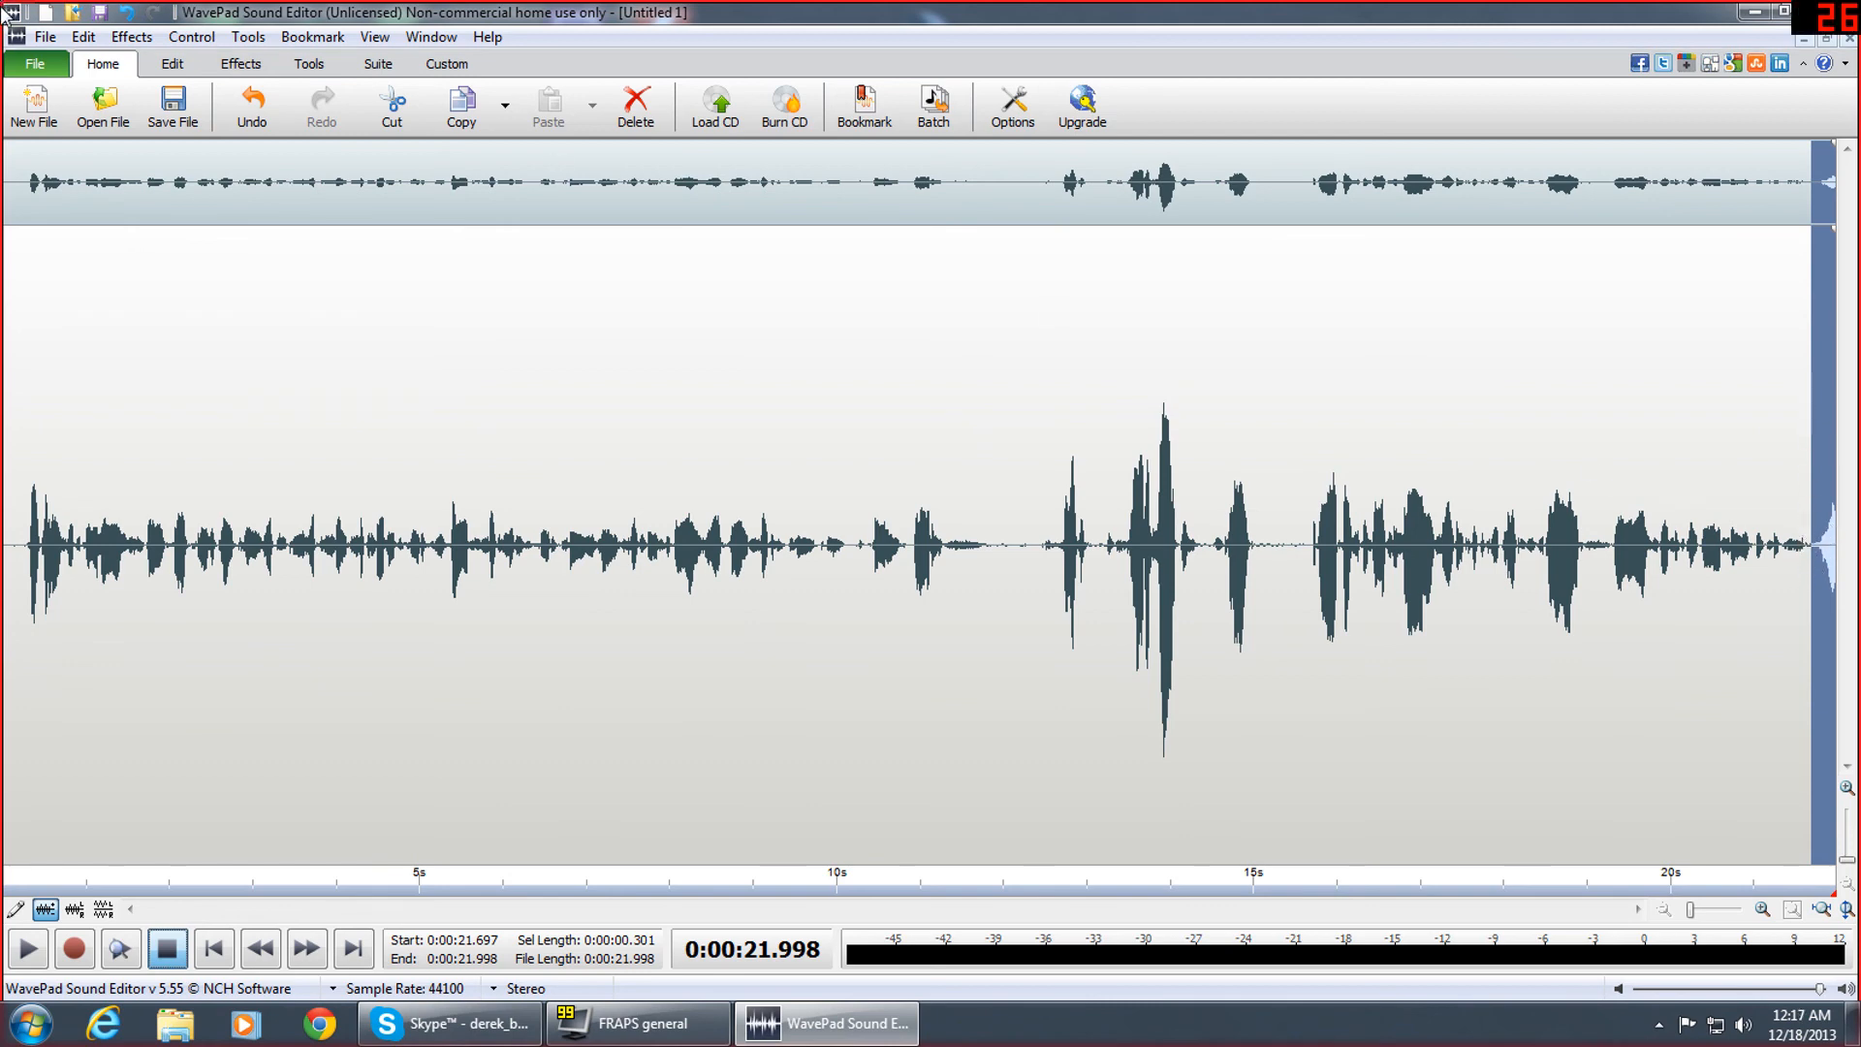
{"action": "left_click", "coordinate": [92, 39]}
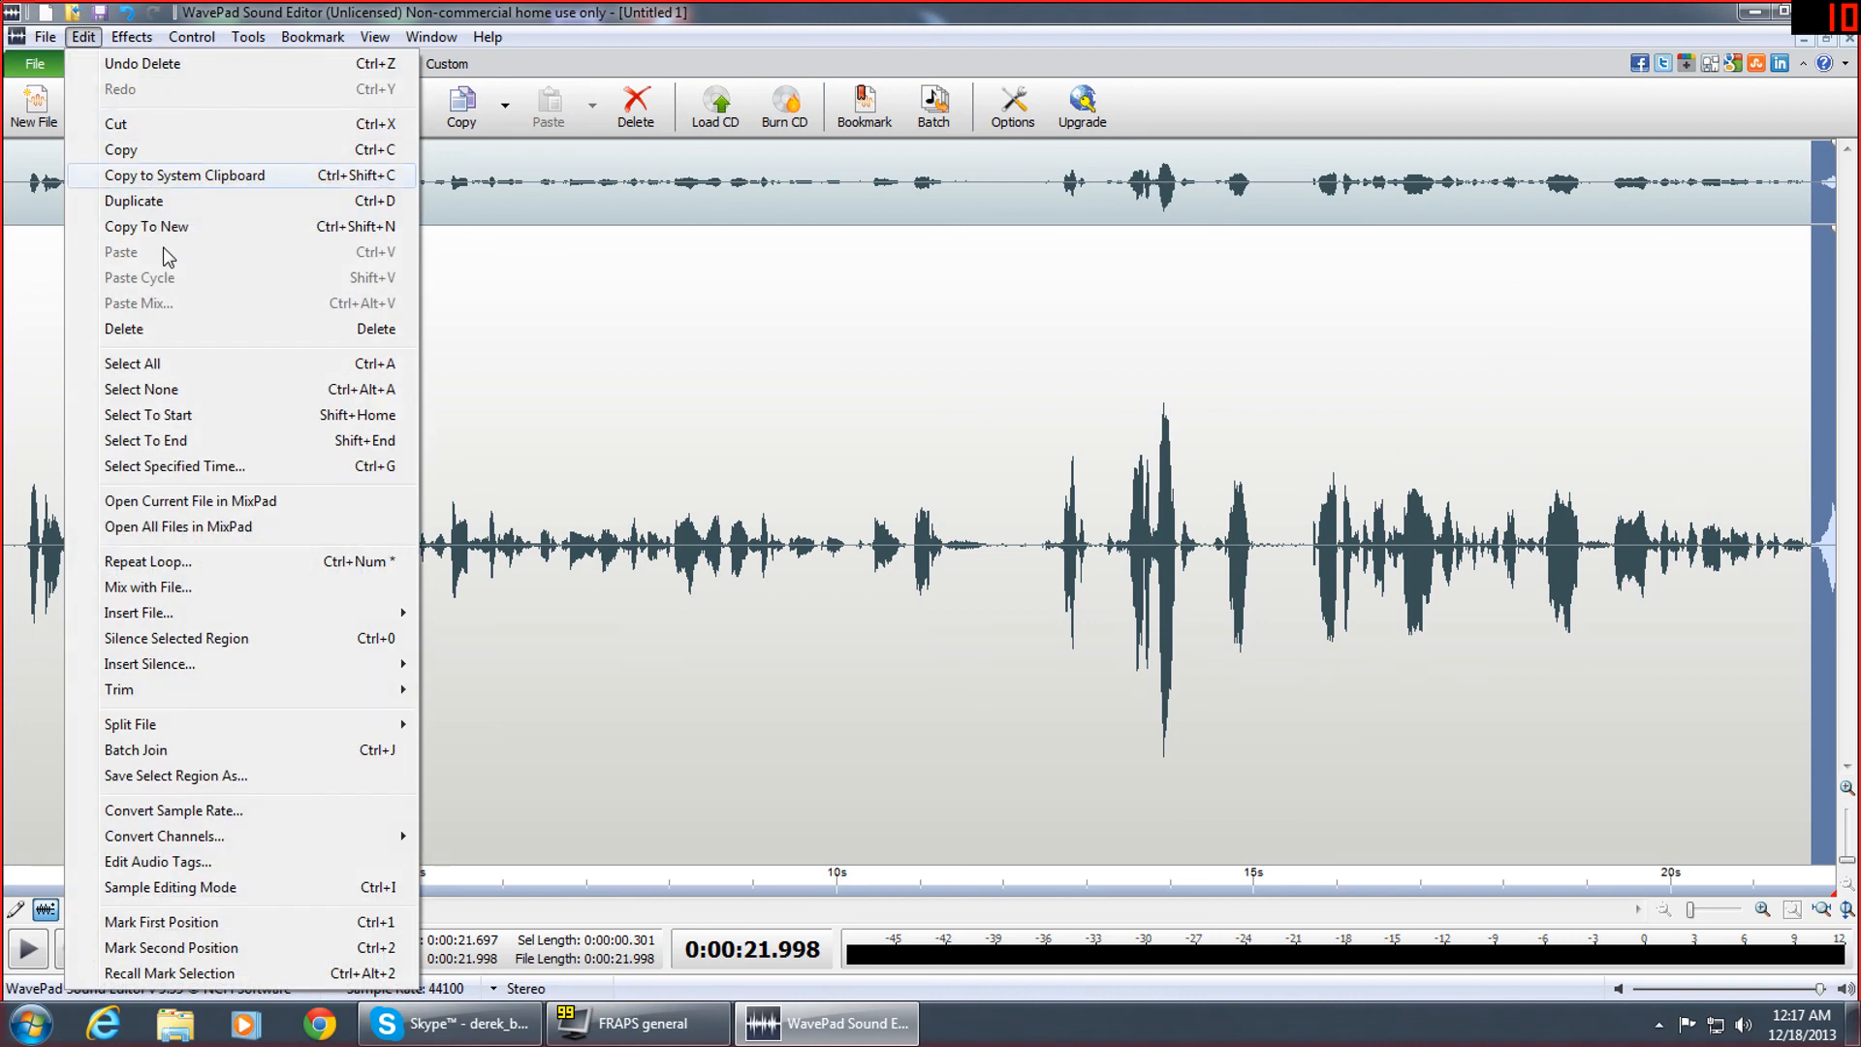
{"action": "left_click", "coordinate": [163, 328]}
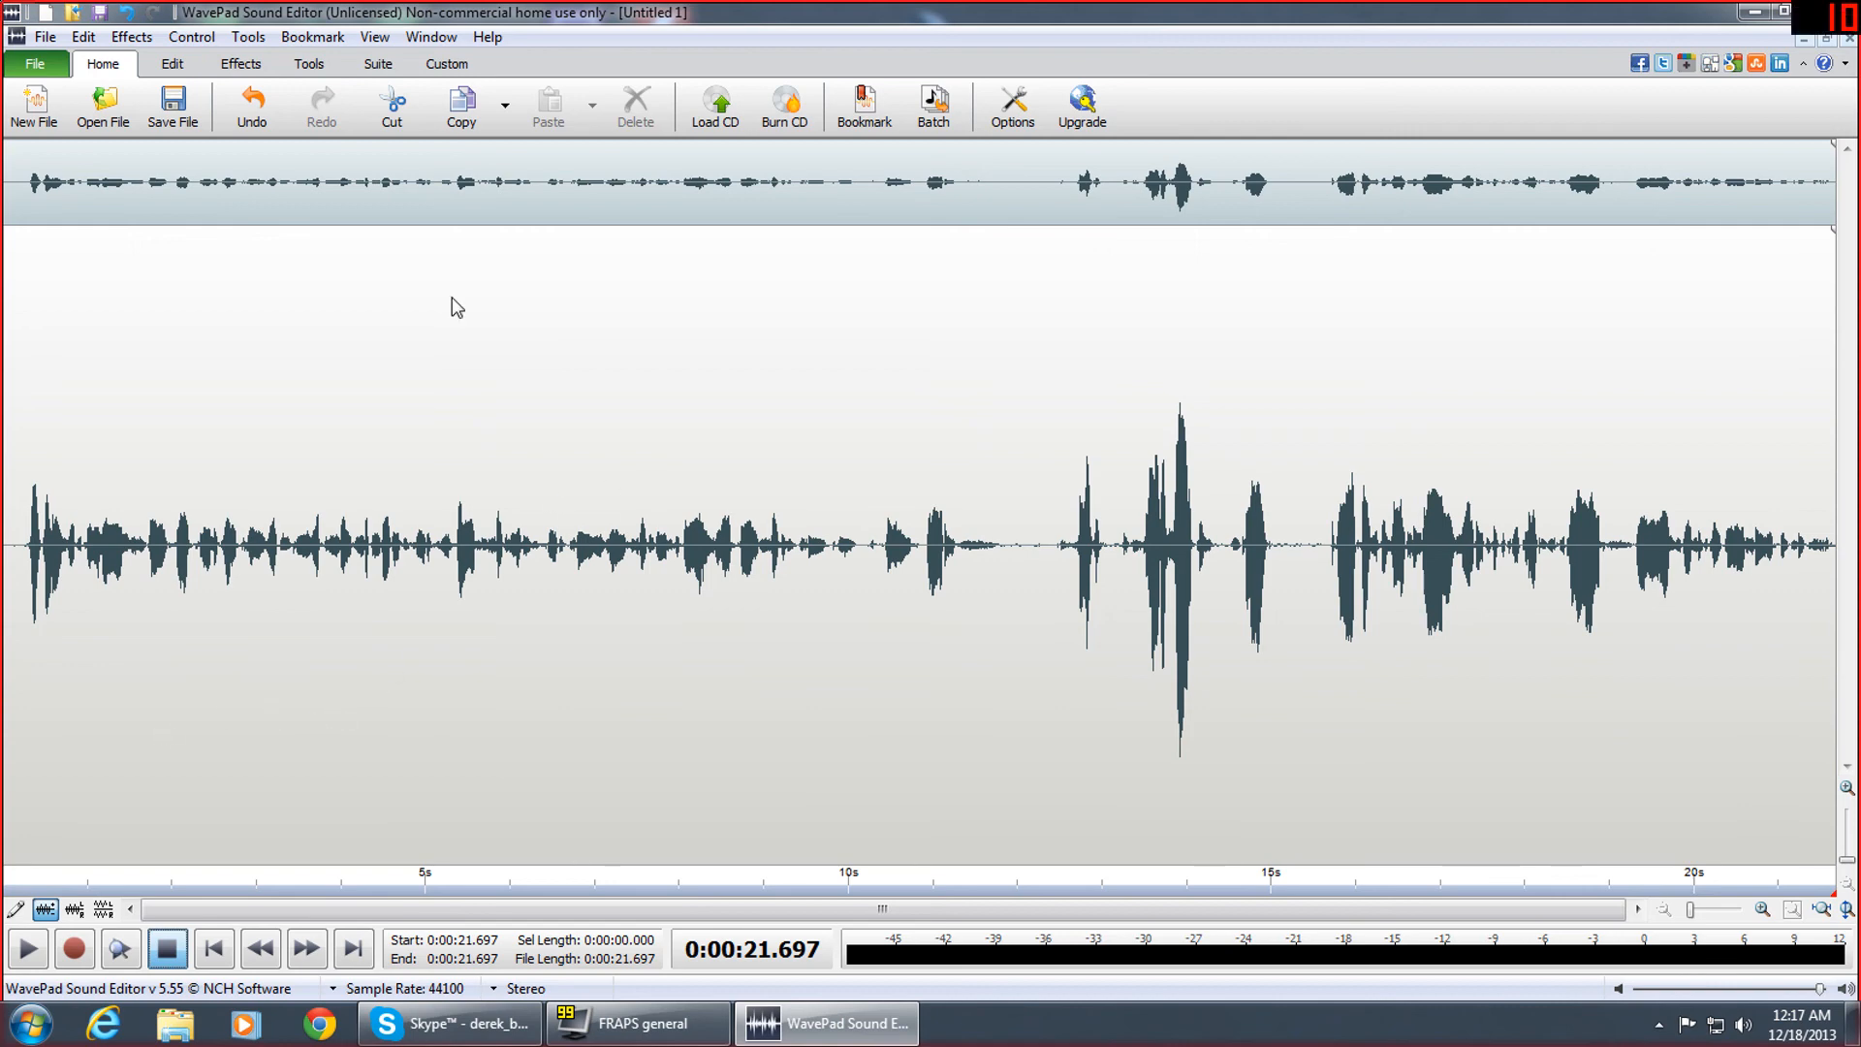
{"action": "left_click", "coordinate": [29, 949]}
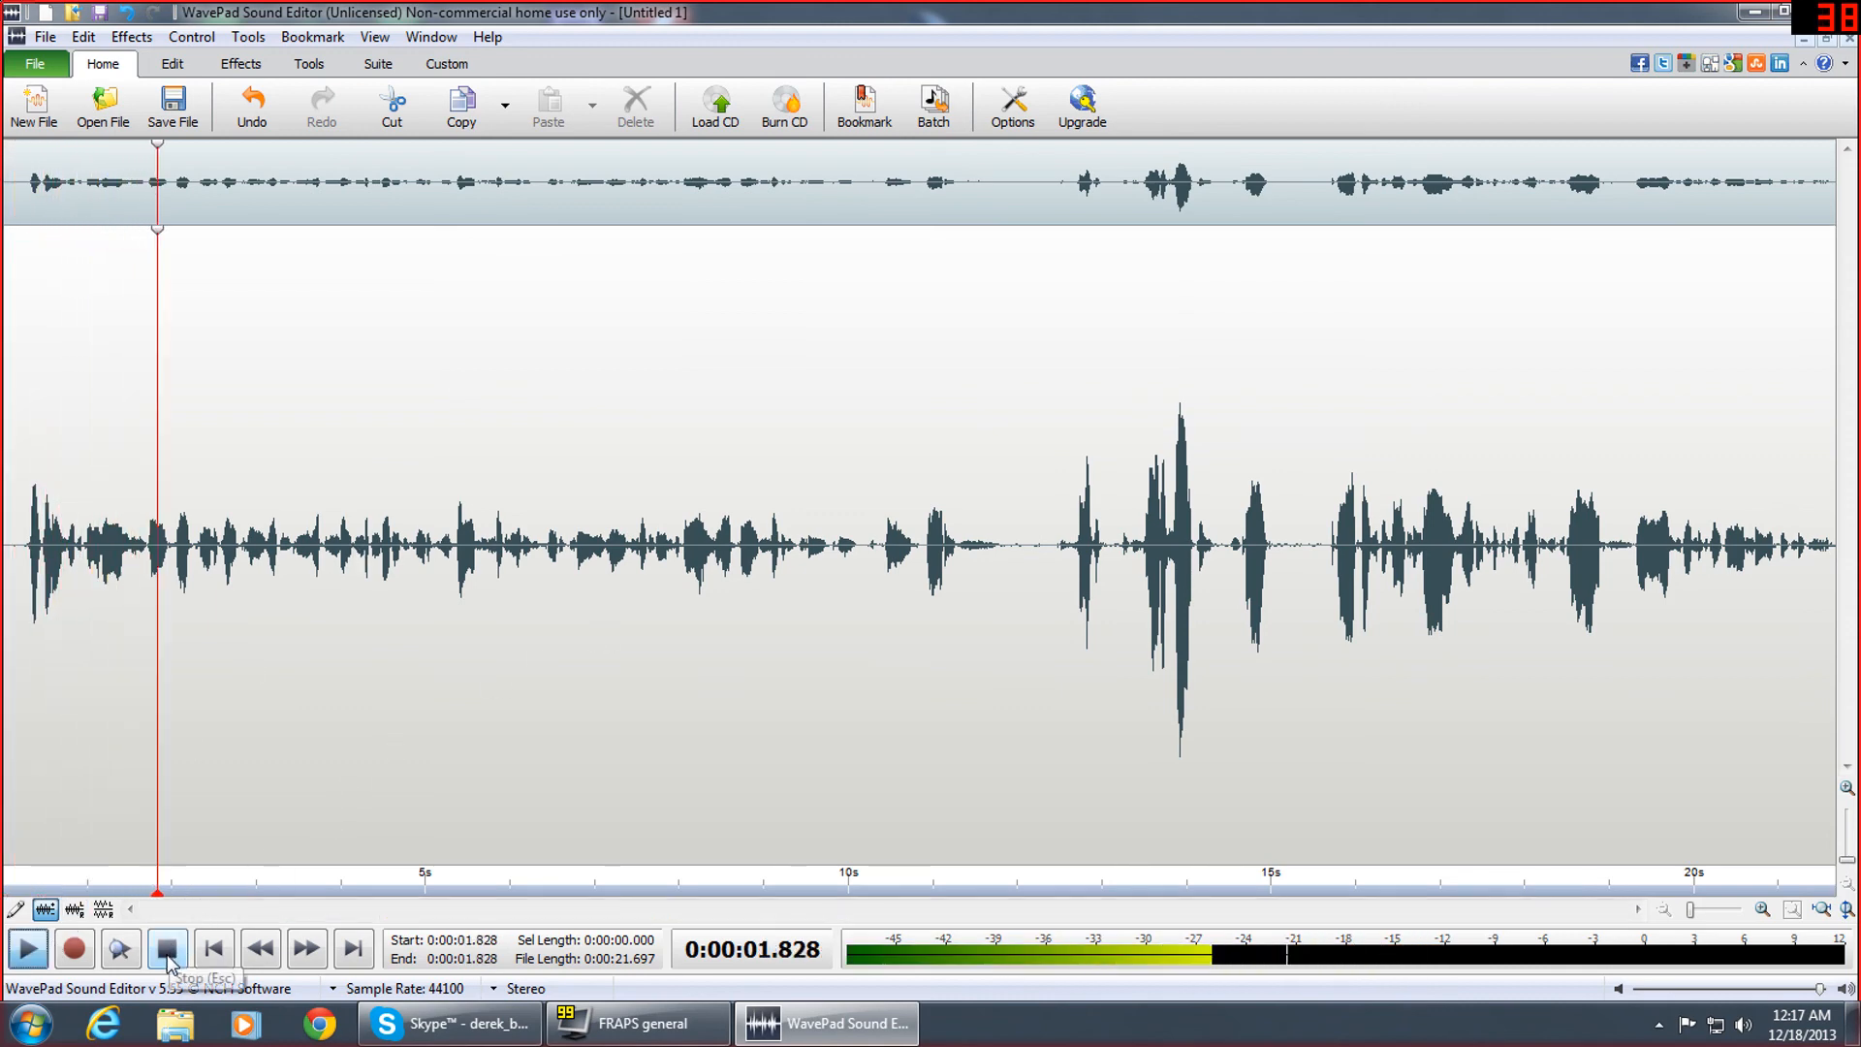
{"action": "left_click", "coordinate": [214, 949]}
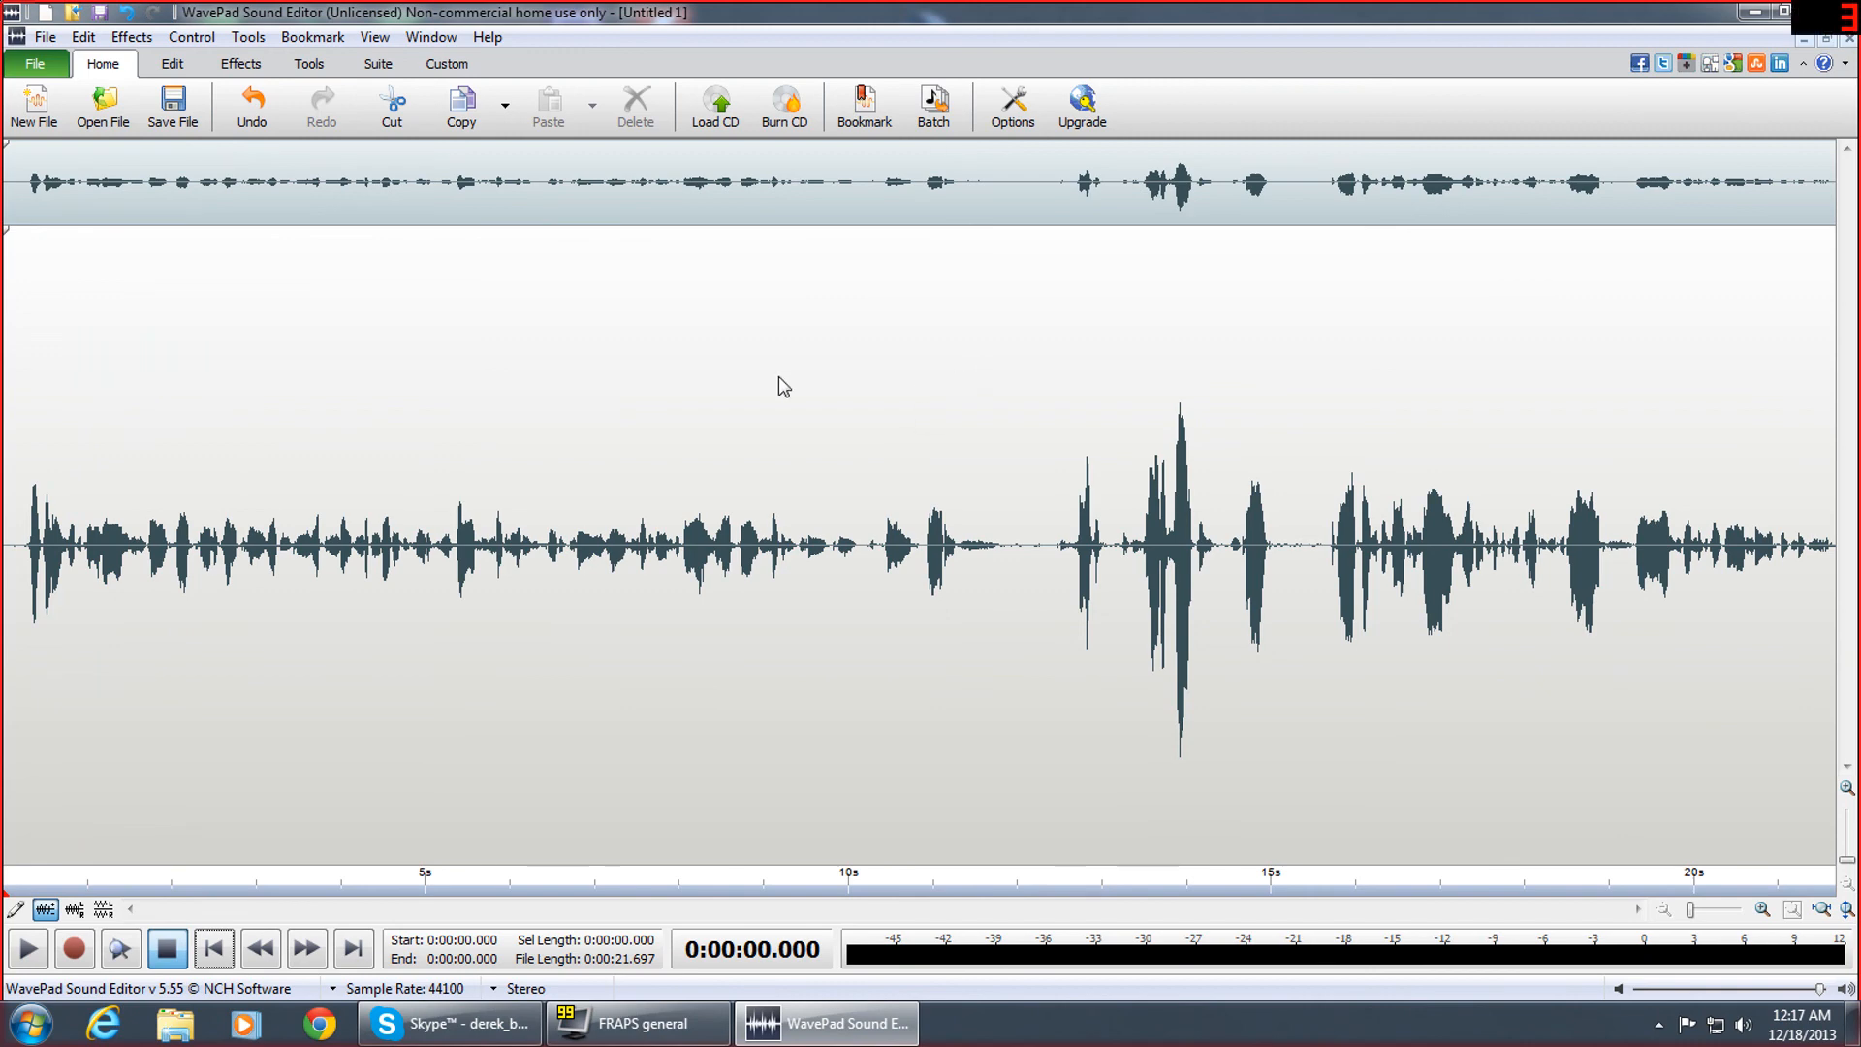
Amplify the whole recording with a gain of 400%
{"action": "left_click", "coordinate": [124, 39]}
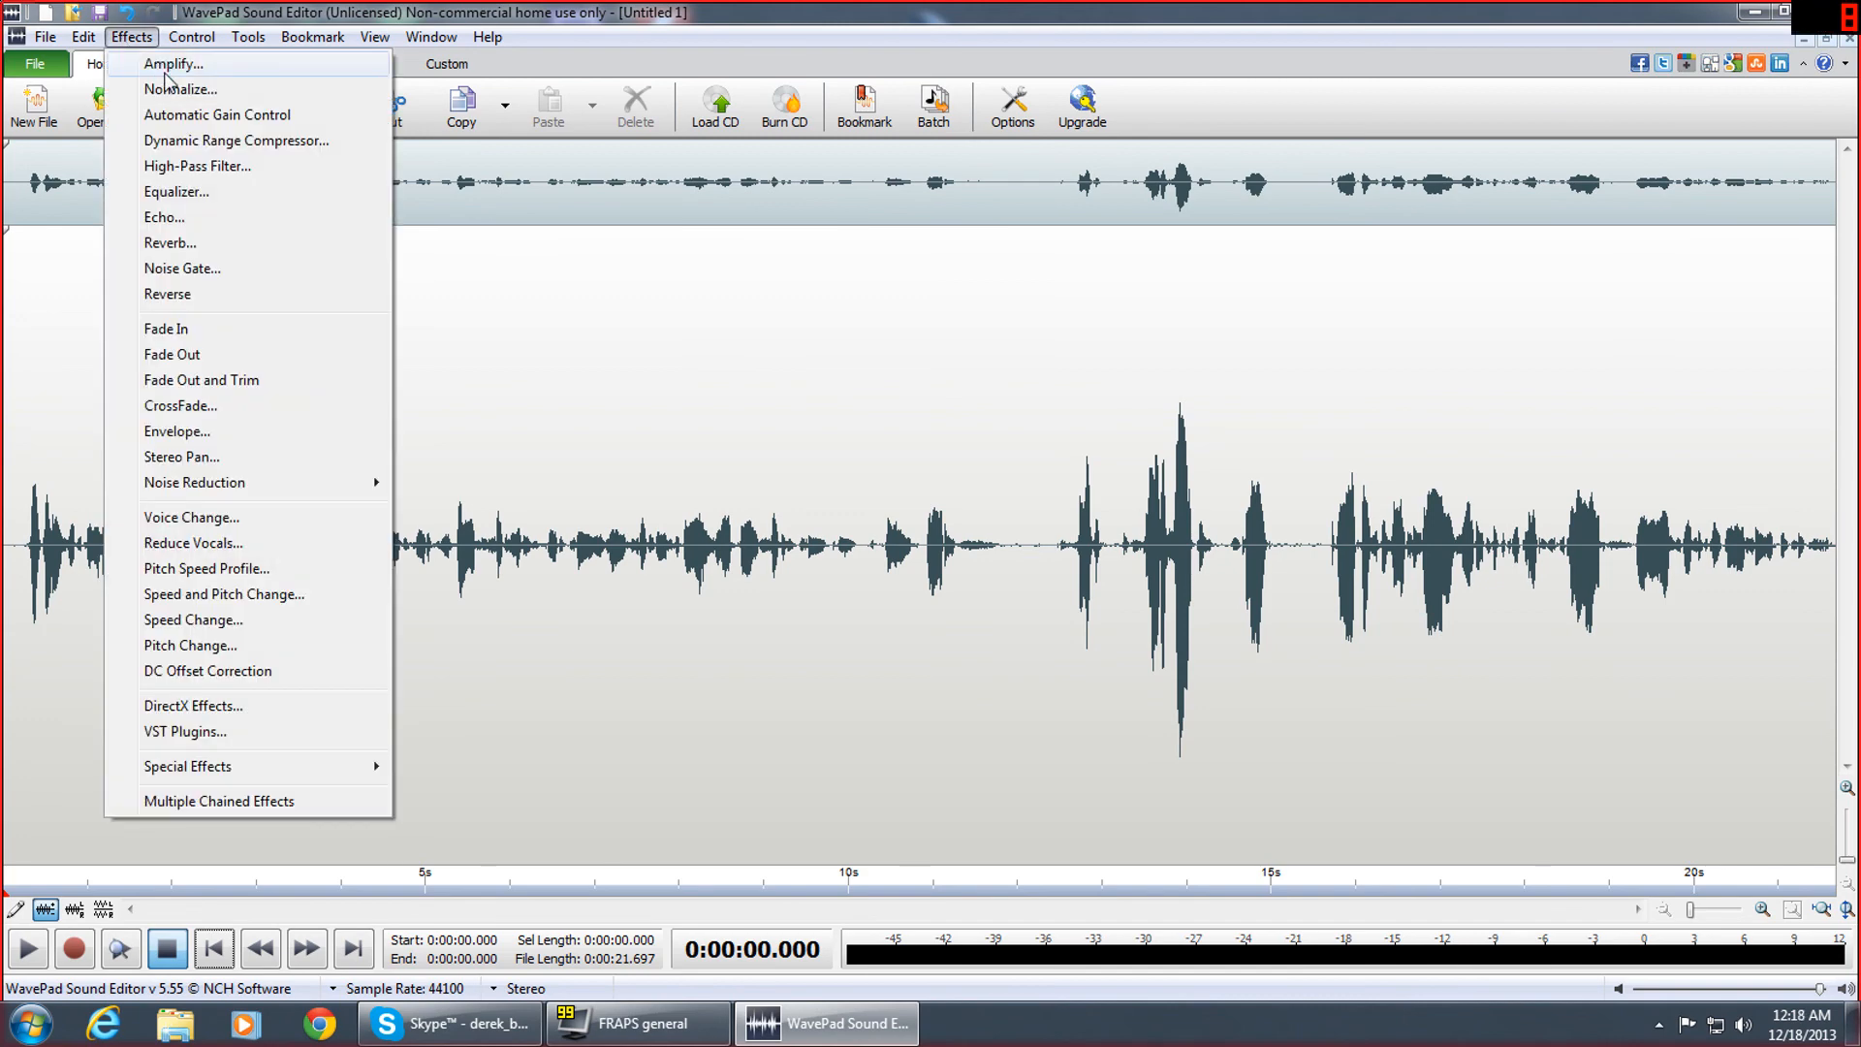
{"action": "left_click", "coordinate": [167, 67]}
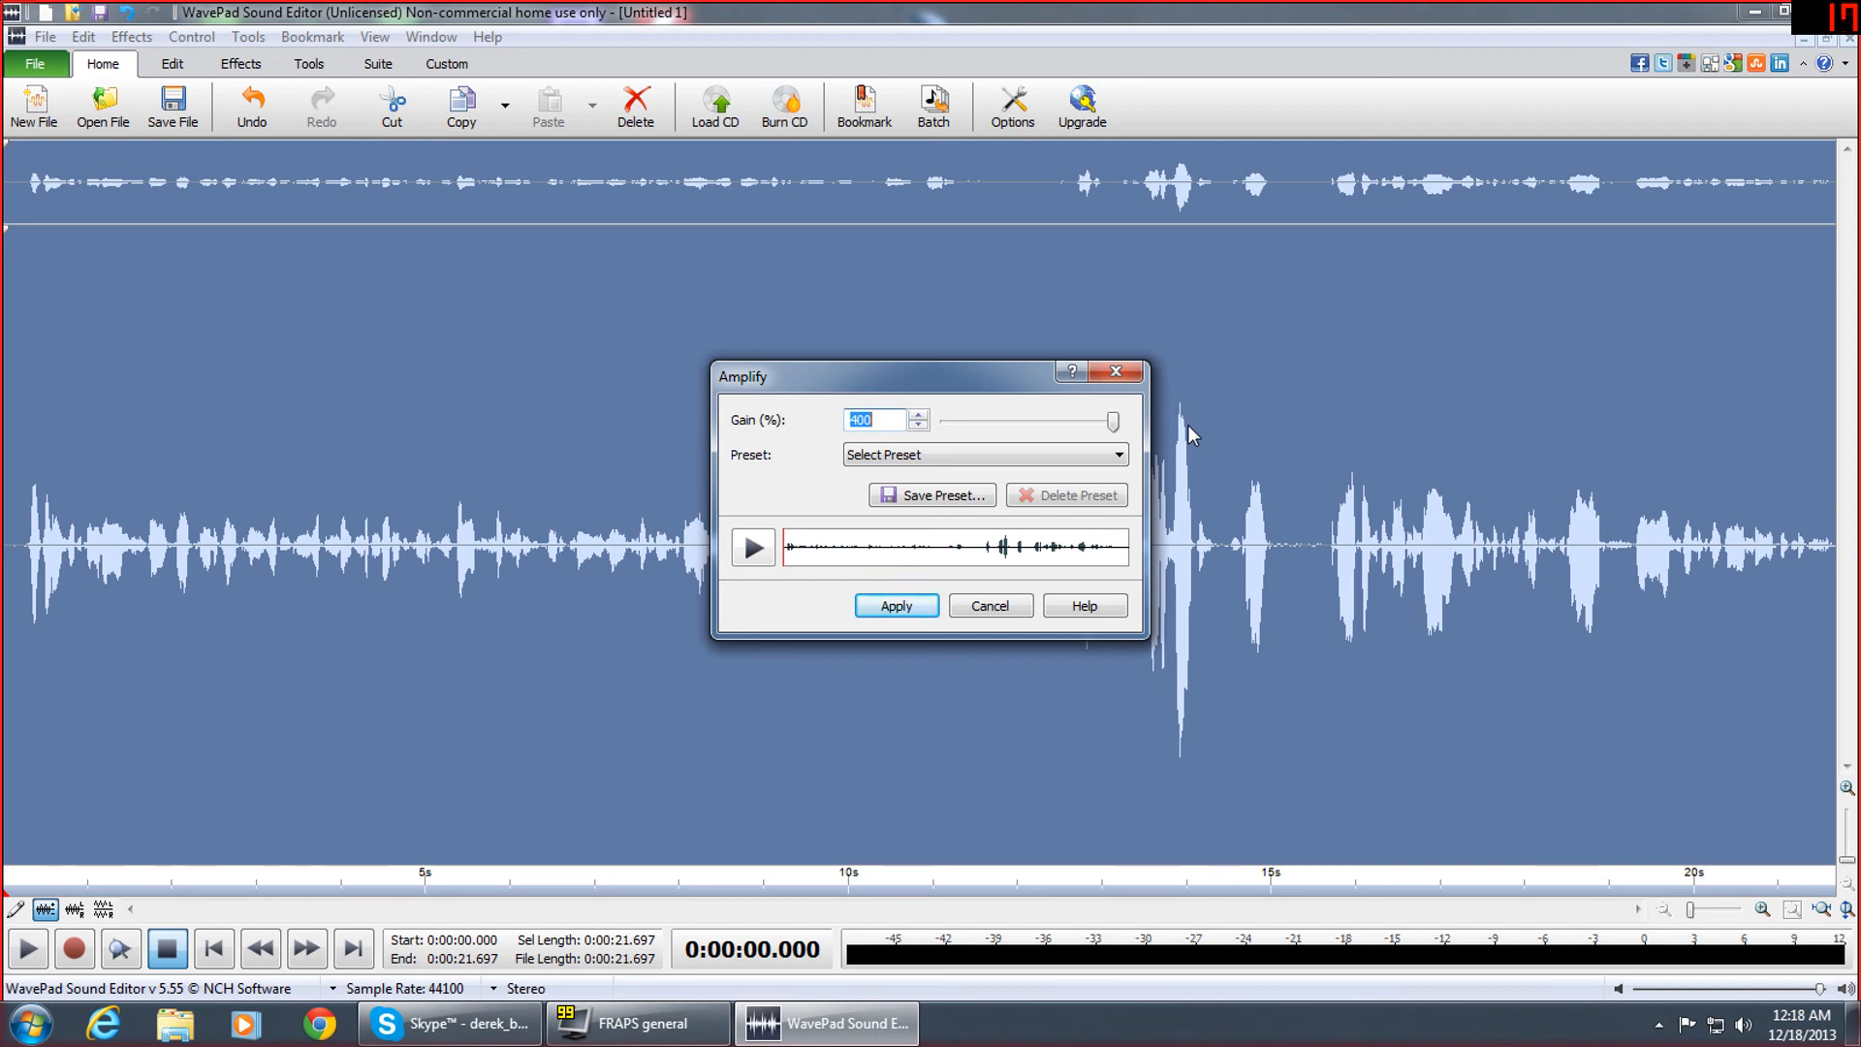
{"action": "left_click", "coordinate": [901, 602]}
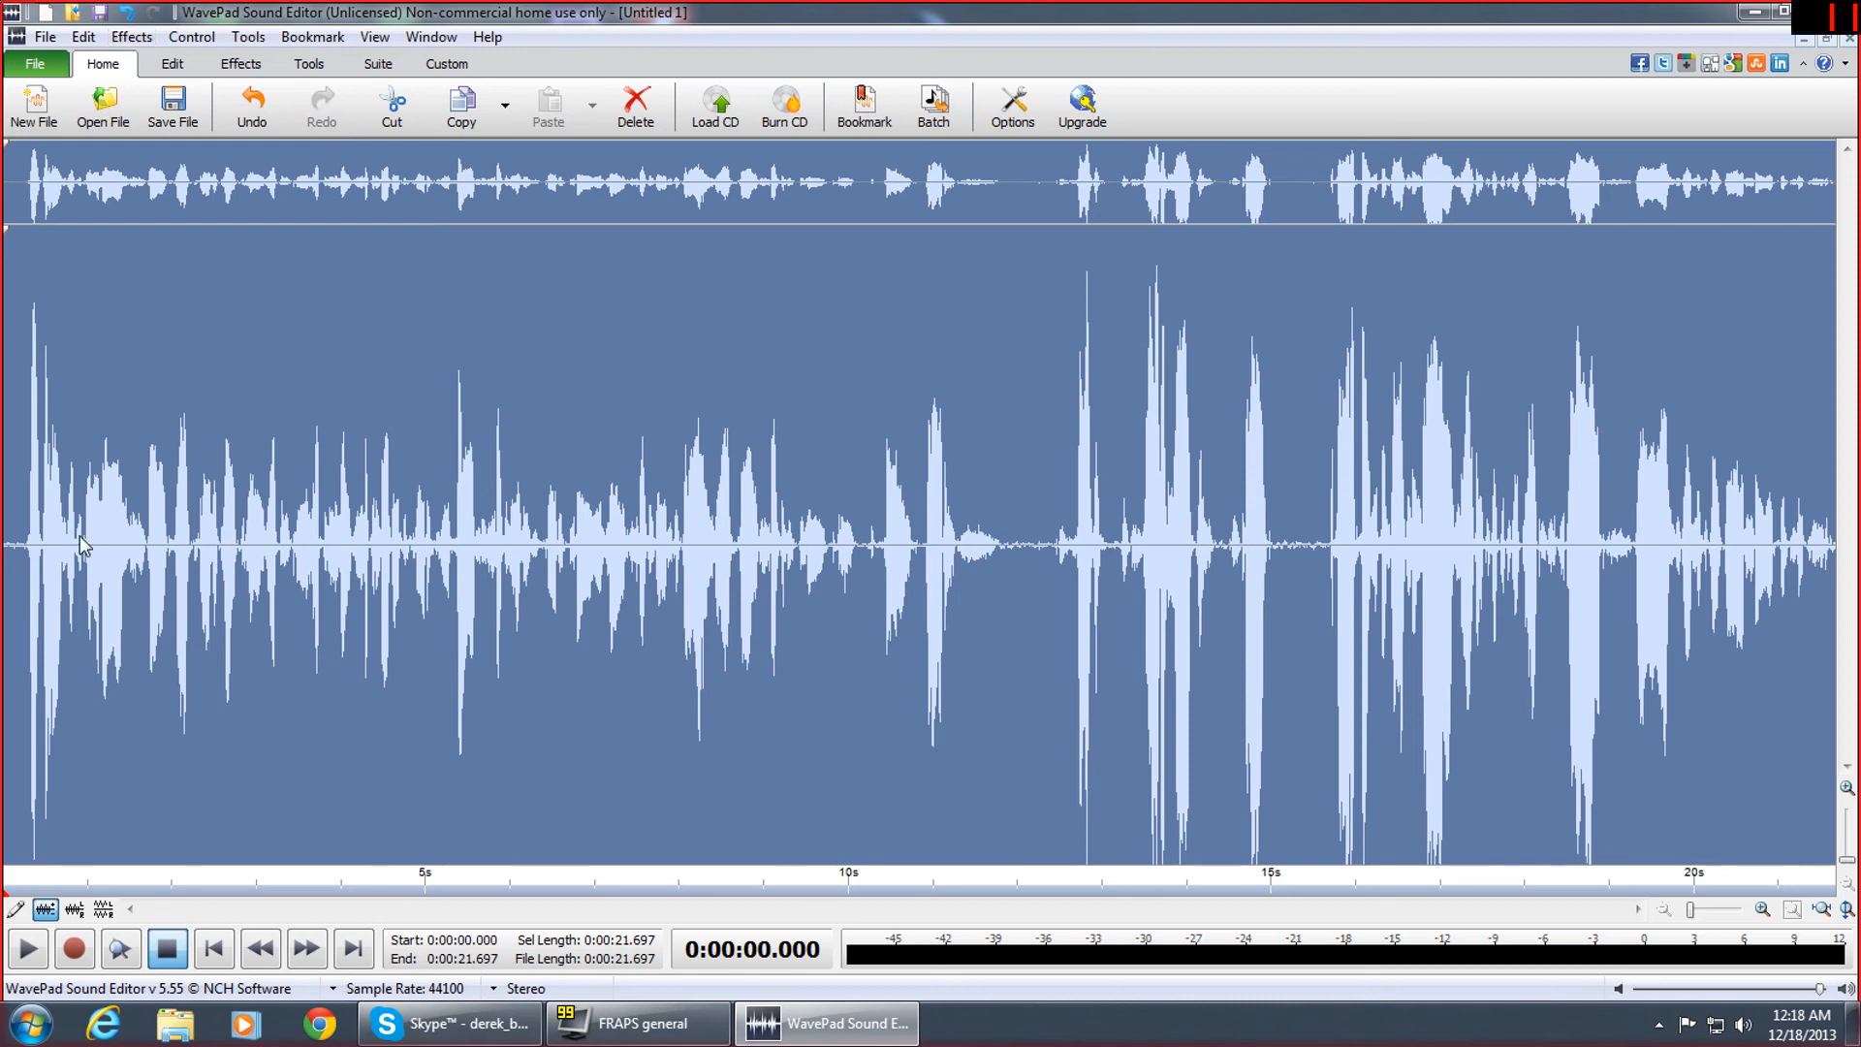
Play back the amplified recording from the start and stop it at about 14.8 seconds
{"action": "left_click", "coordinate": [216, 954]}
{"action": "left_click", "coordinate": [31, 950]}
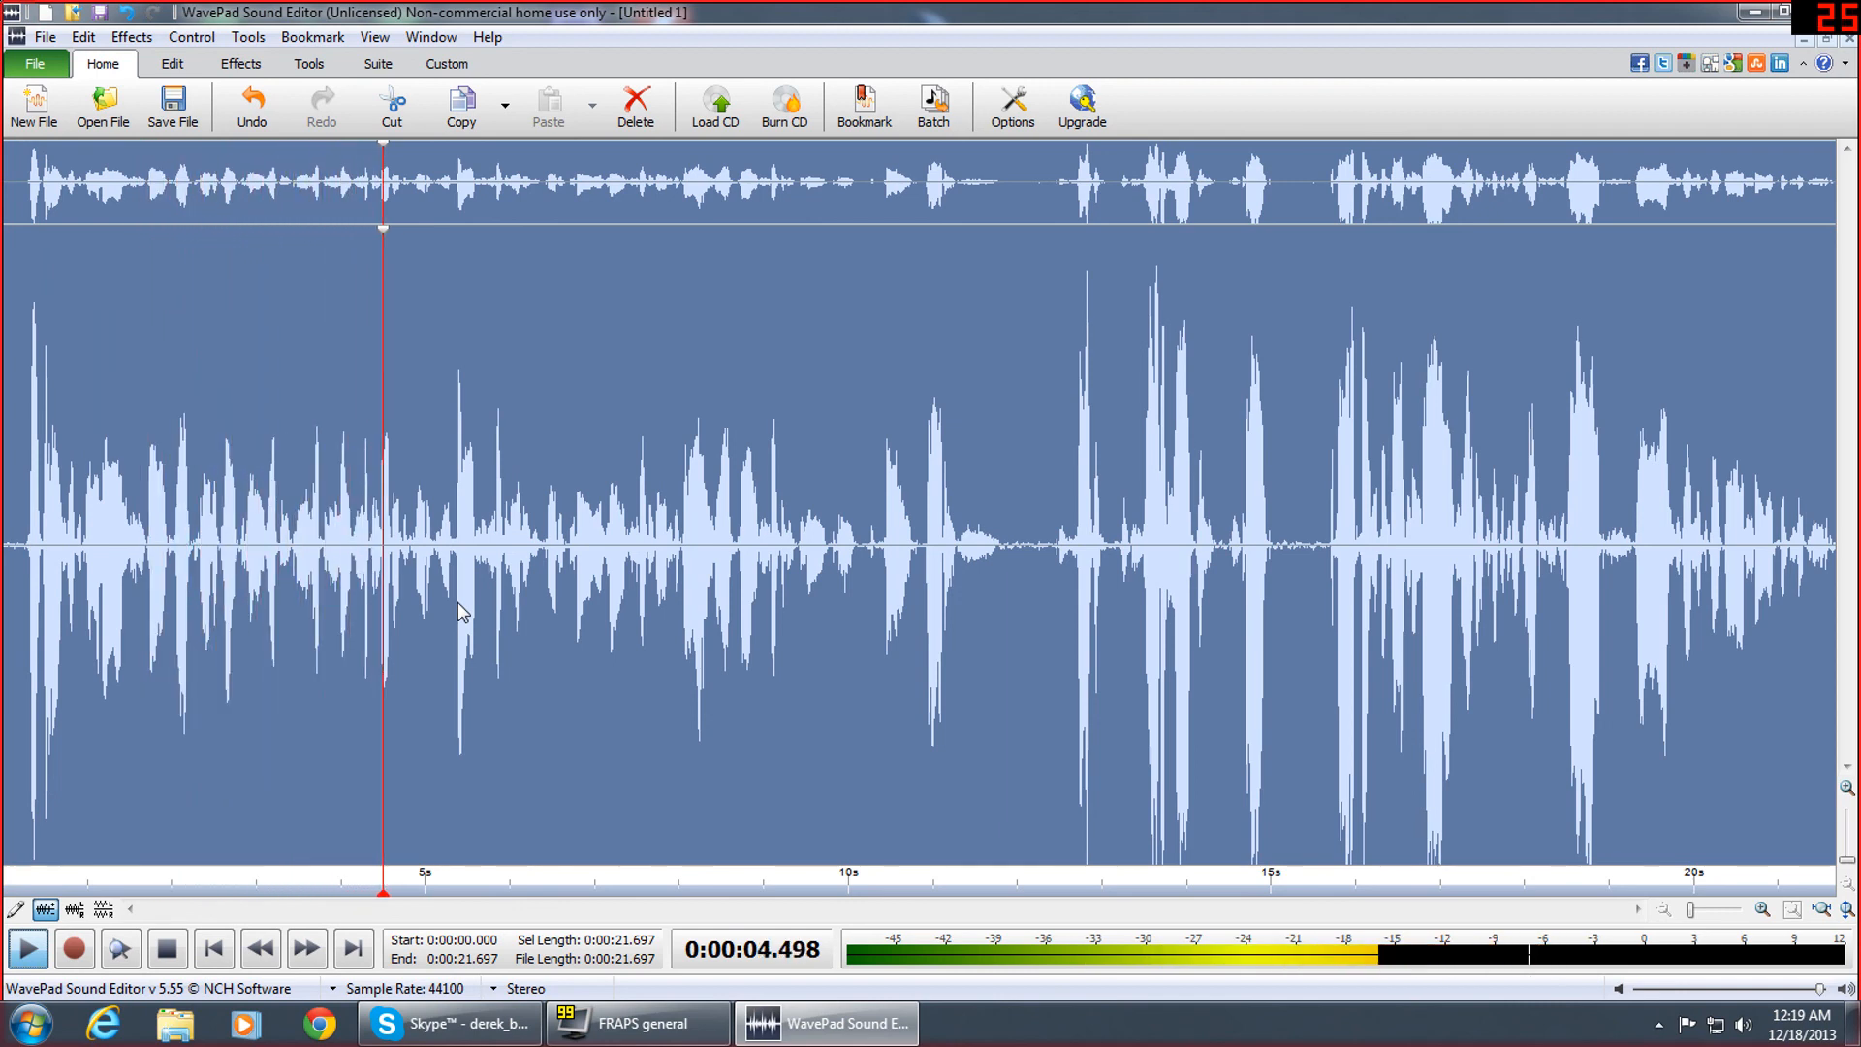
{"action": "left_click", "coordinate": [167, 950]}
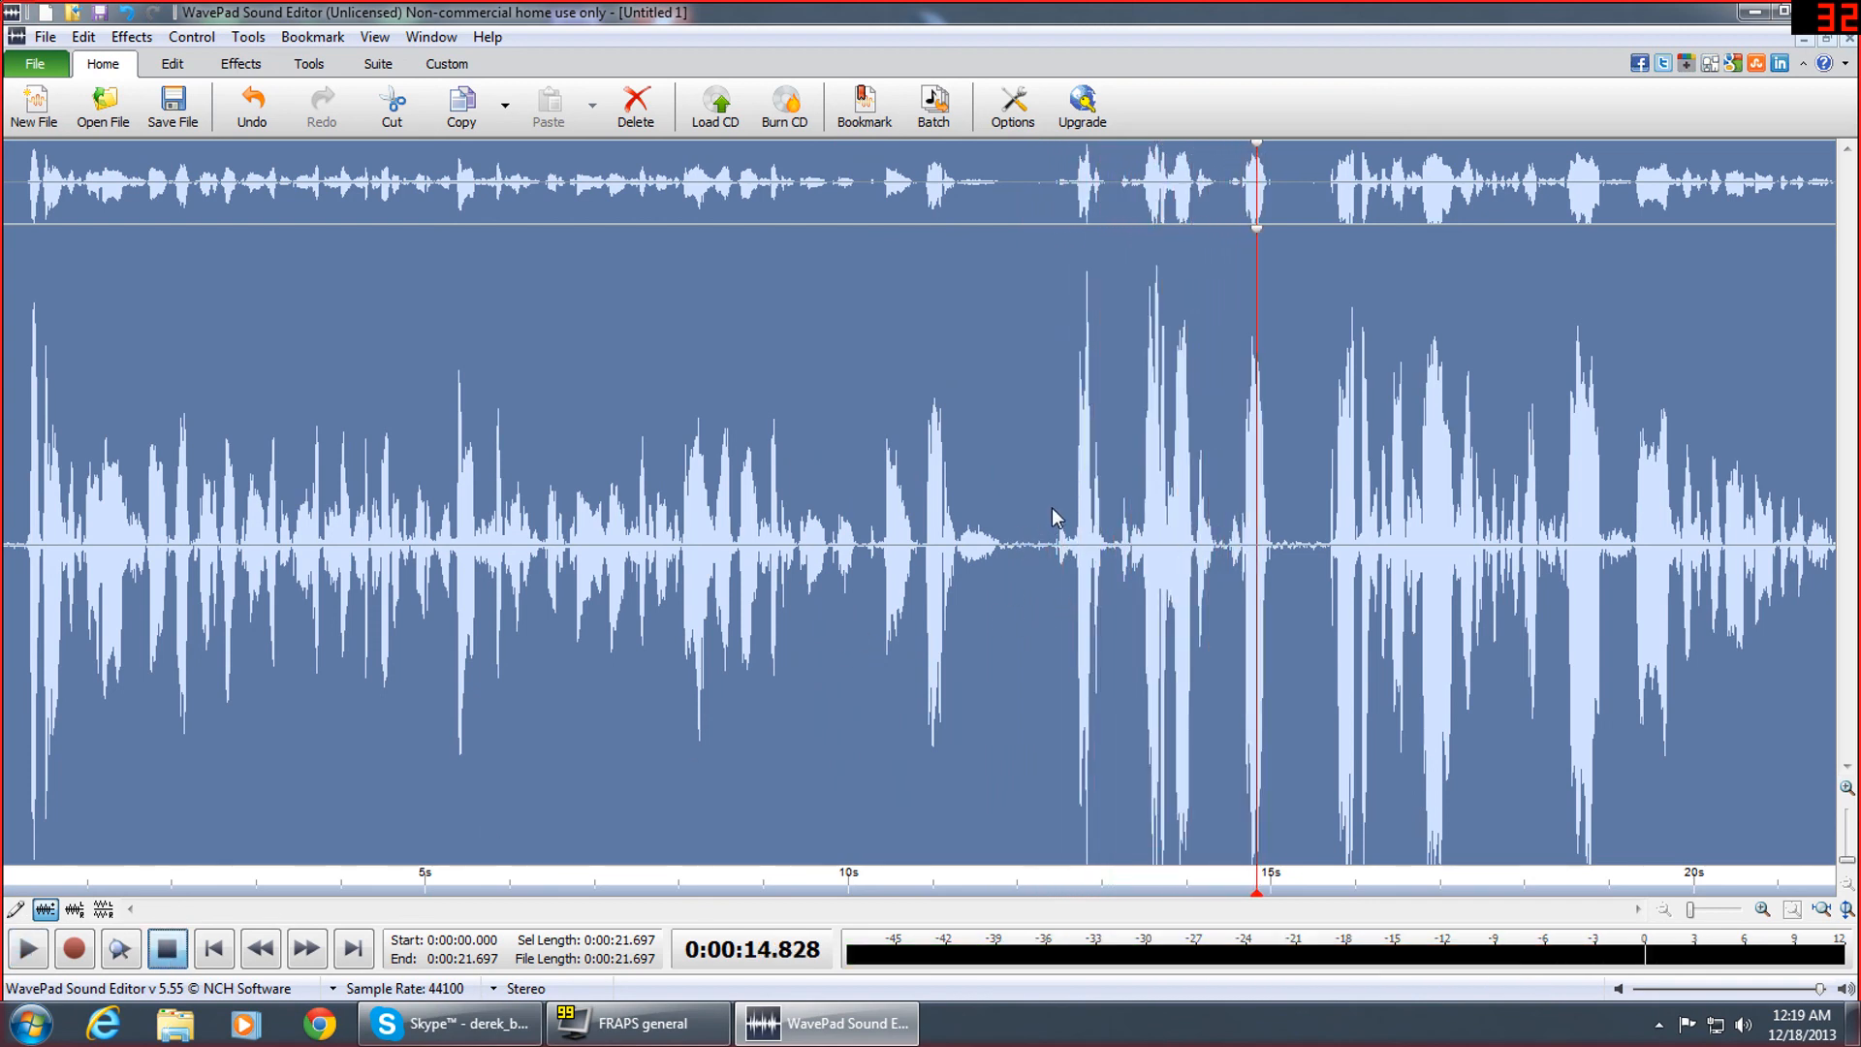
Play the quiet gap between about 11.78 and 12.42 seconds repeatedly to check its background noise, then clear the selection and return to the start
{"action": "left_click_drag", "start_coordinate": [998, 448], "coordinate": [1053, 448]}
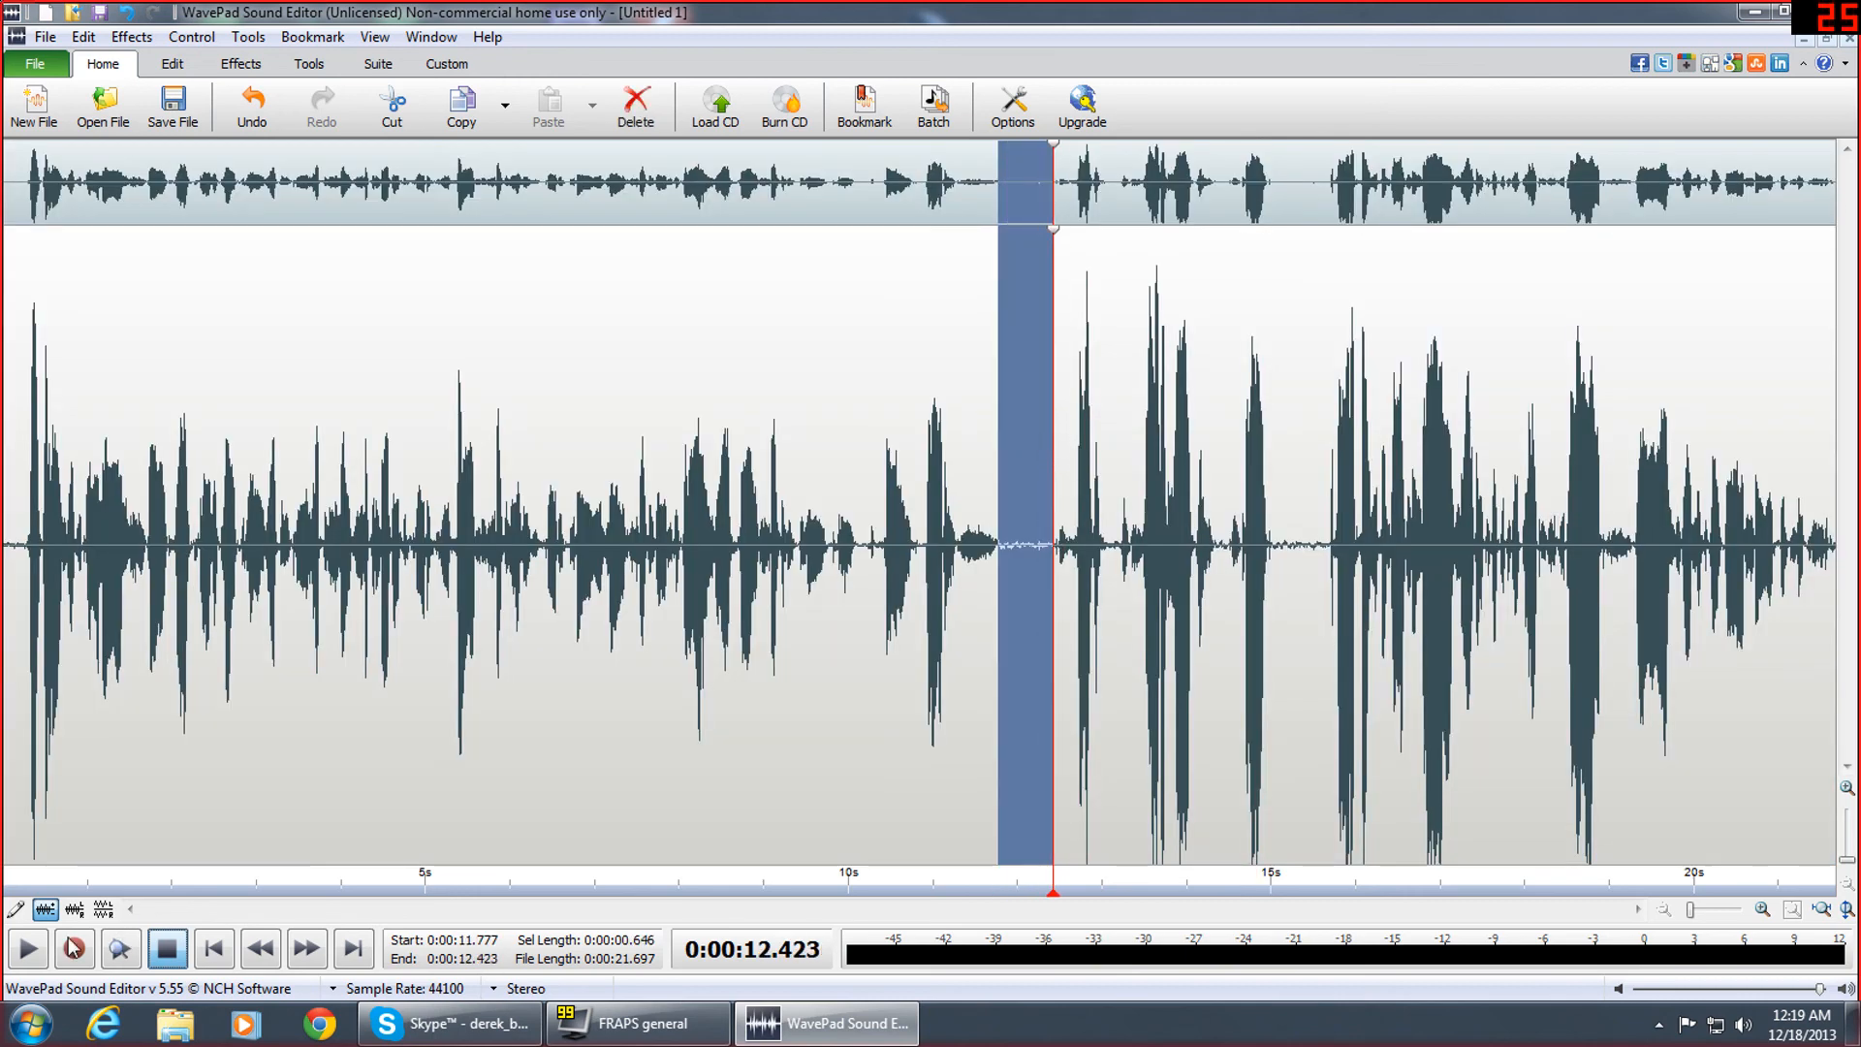
{"action": "left_click", "coordinate": [26, 949]}
{"action": "left_click", "coordinate": [26, 950]}
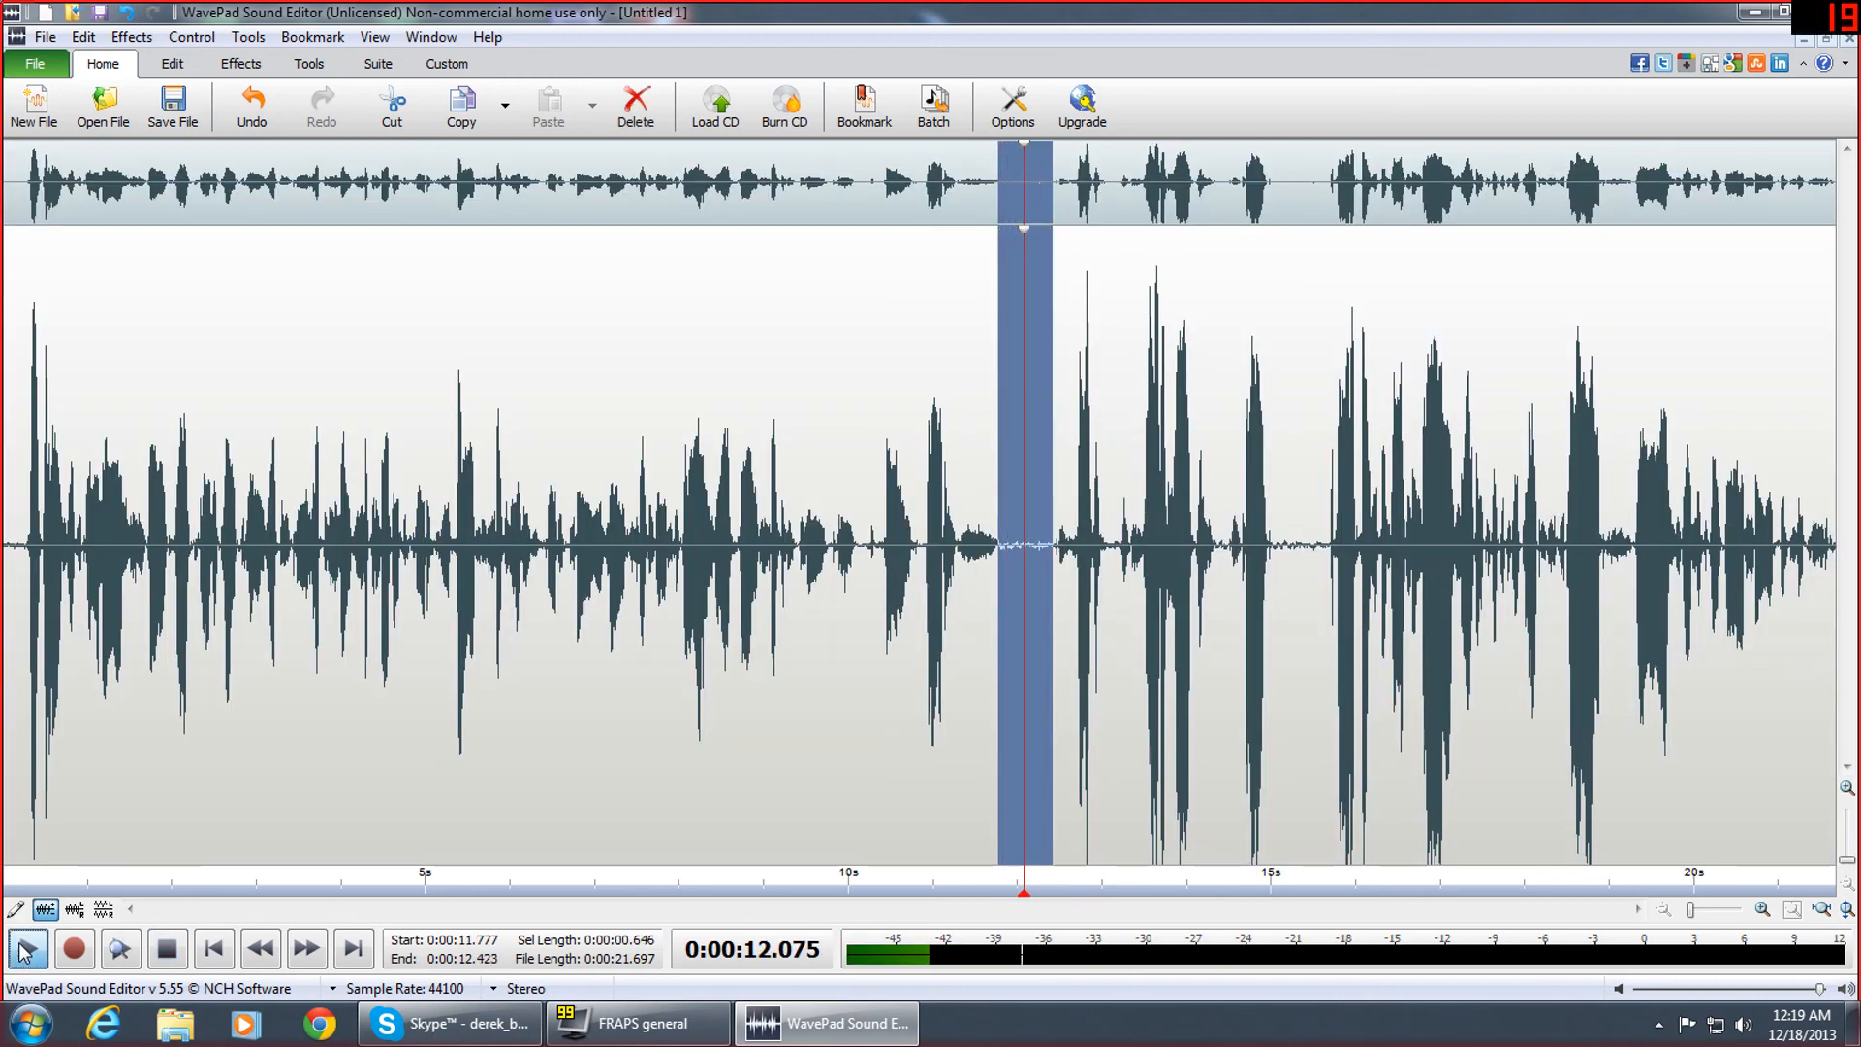
{"action": "left_click", "coordinate": [27, 950]}
{"action": "left_click", "coordinate": [26, 950]}
{"action": "left_click", "coordinate": [26, 949]}
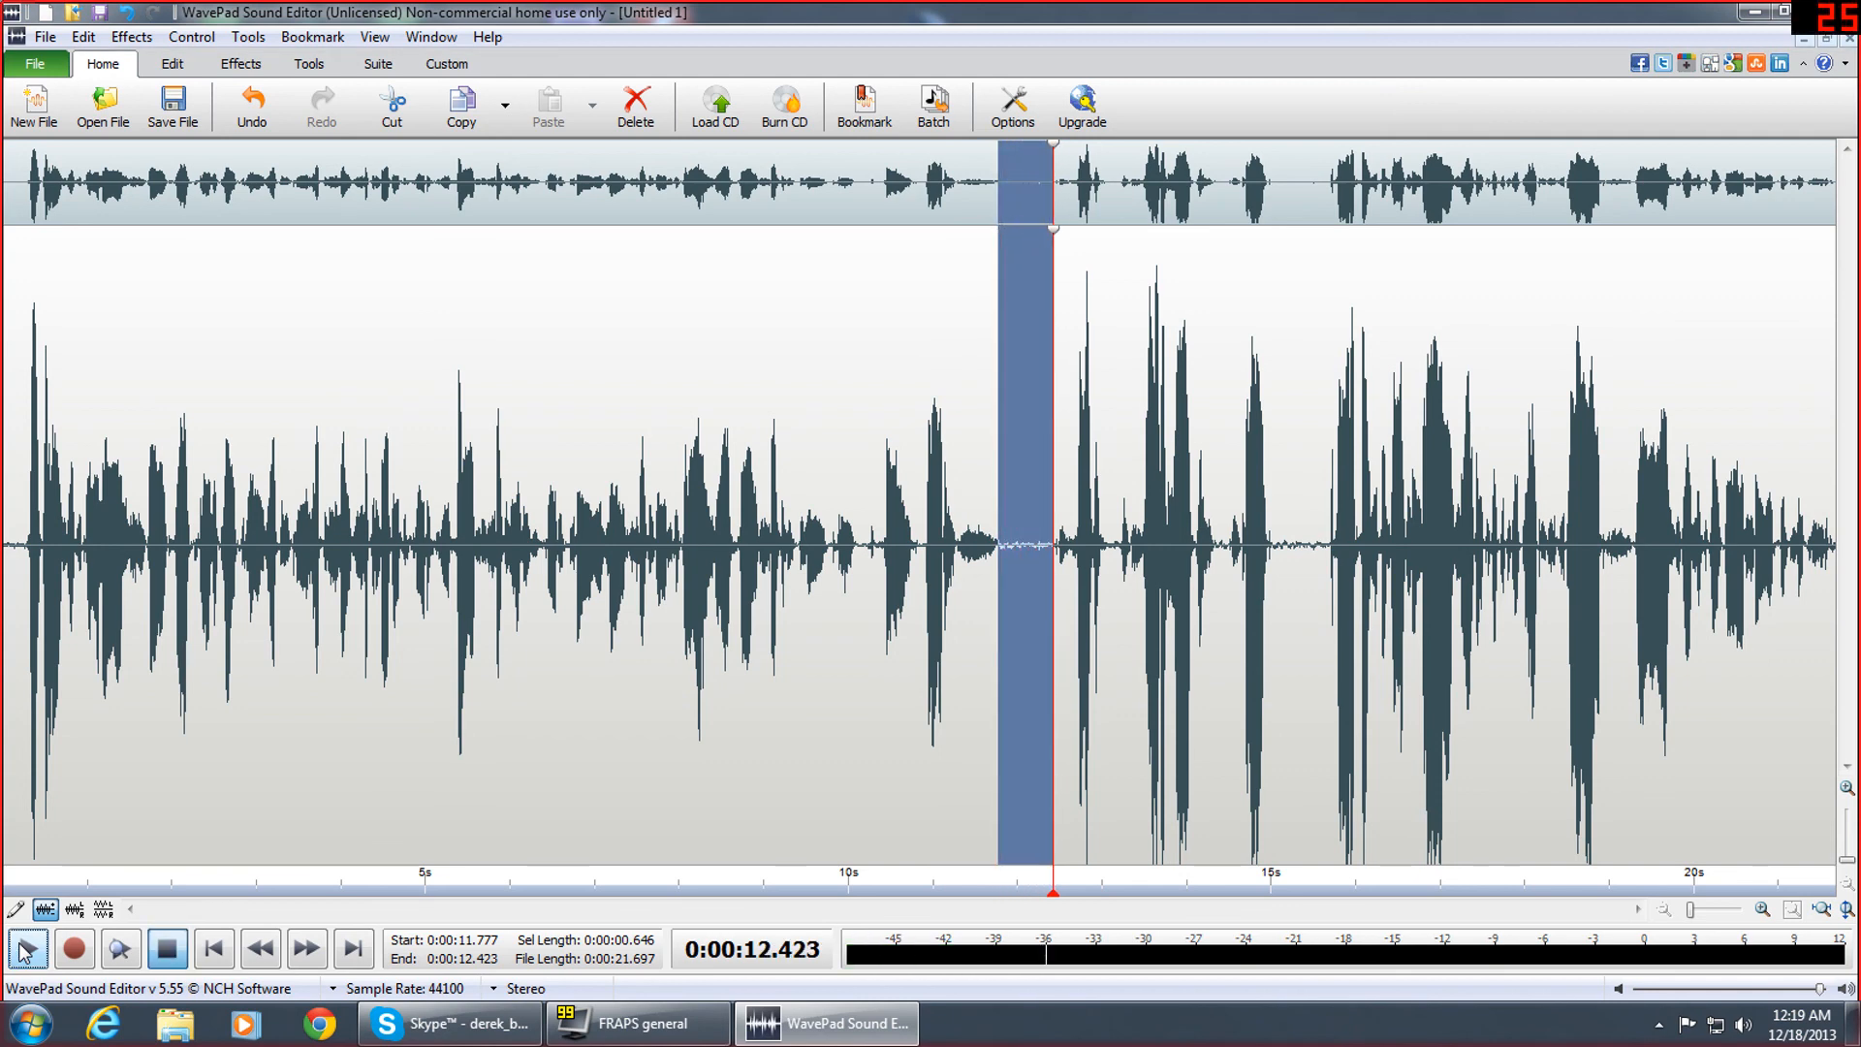
{"action": "left_click", "coordinate": [27, 950]}
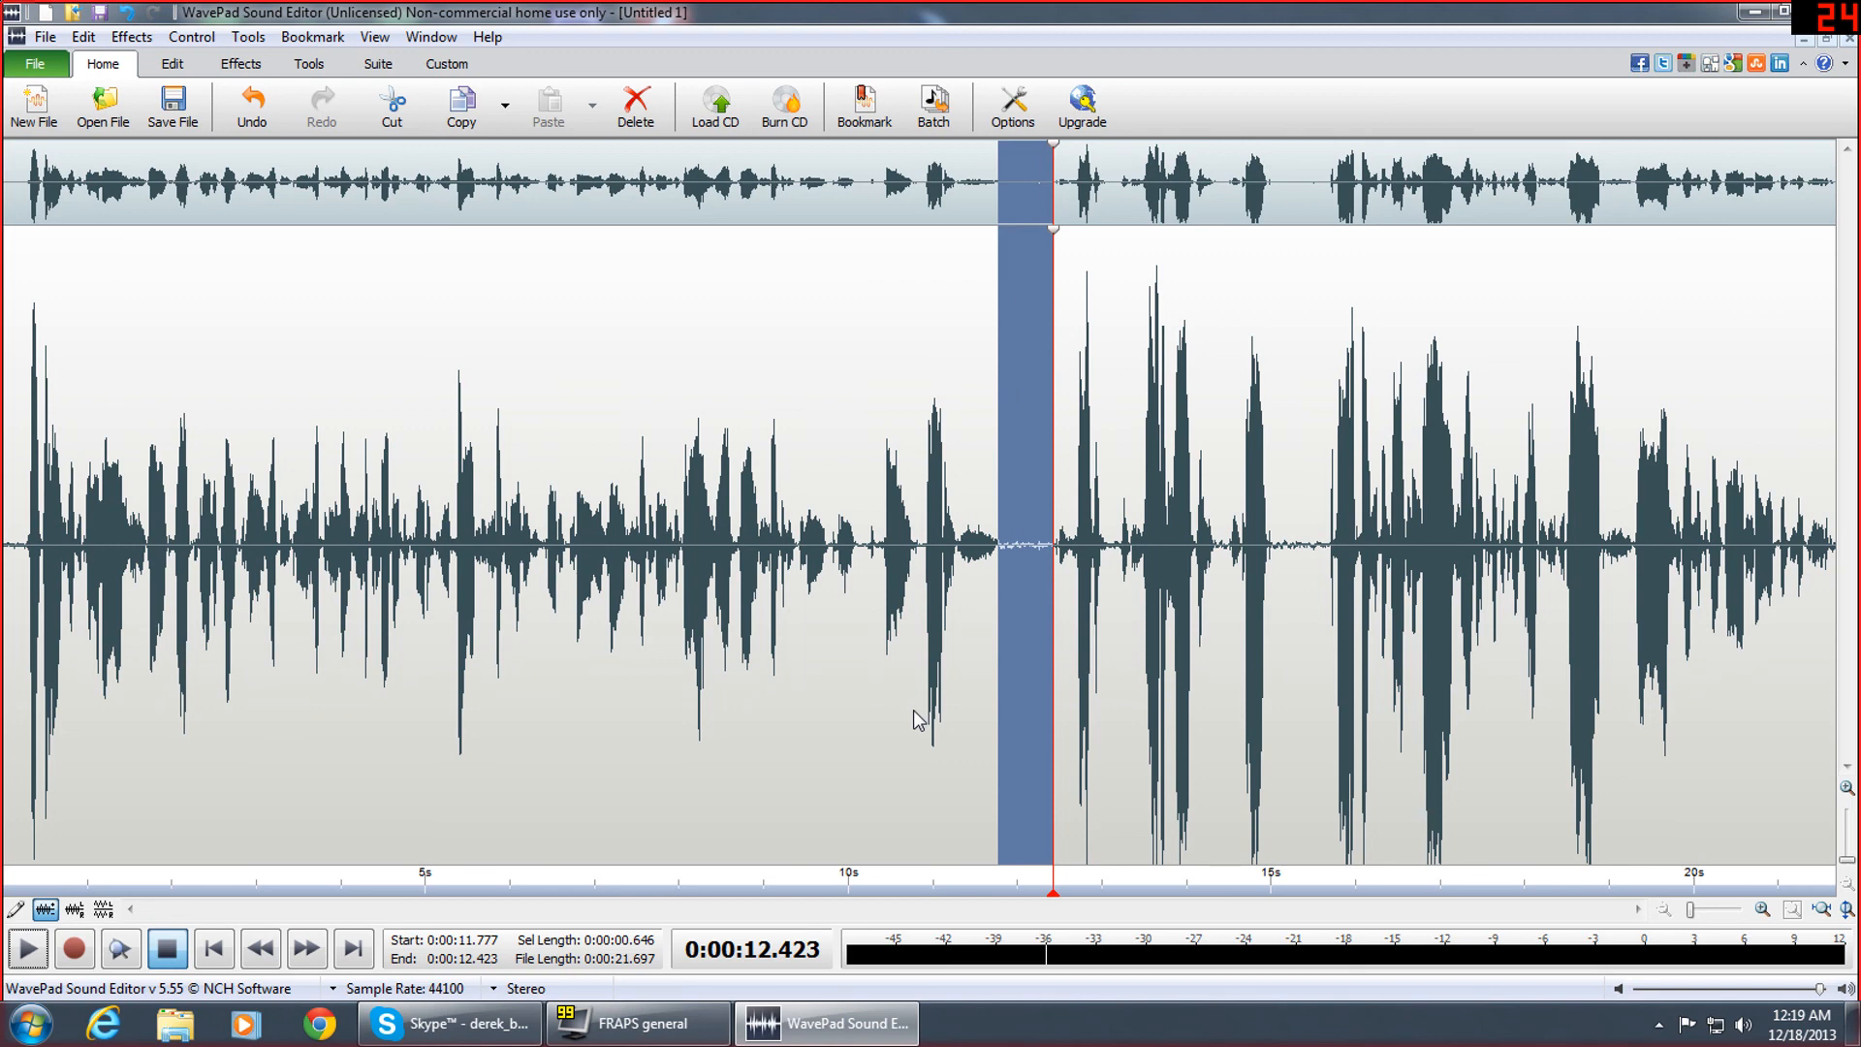
{"action": "left_click", "coordinate": [215, 952]}
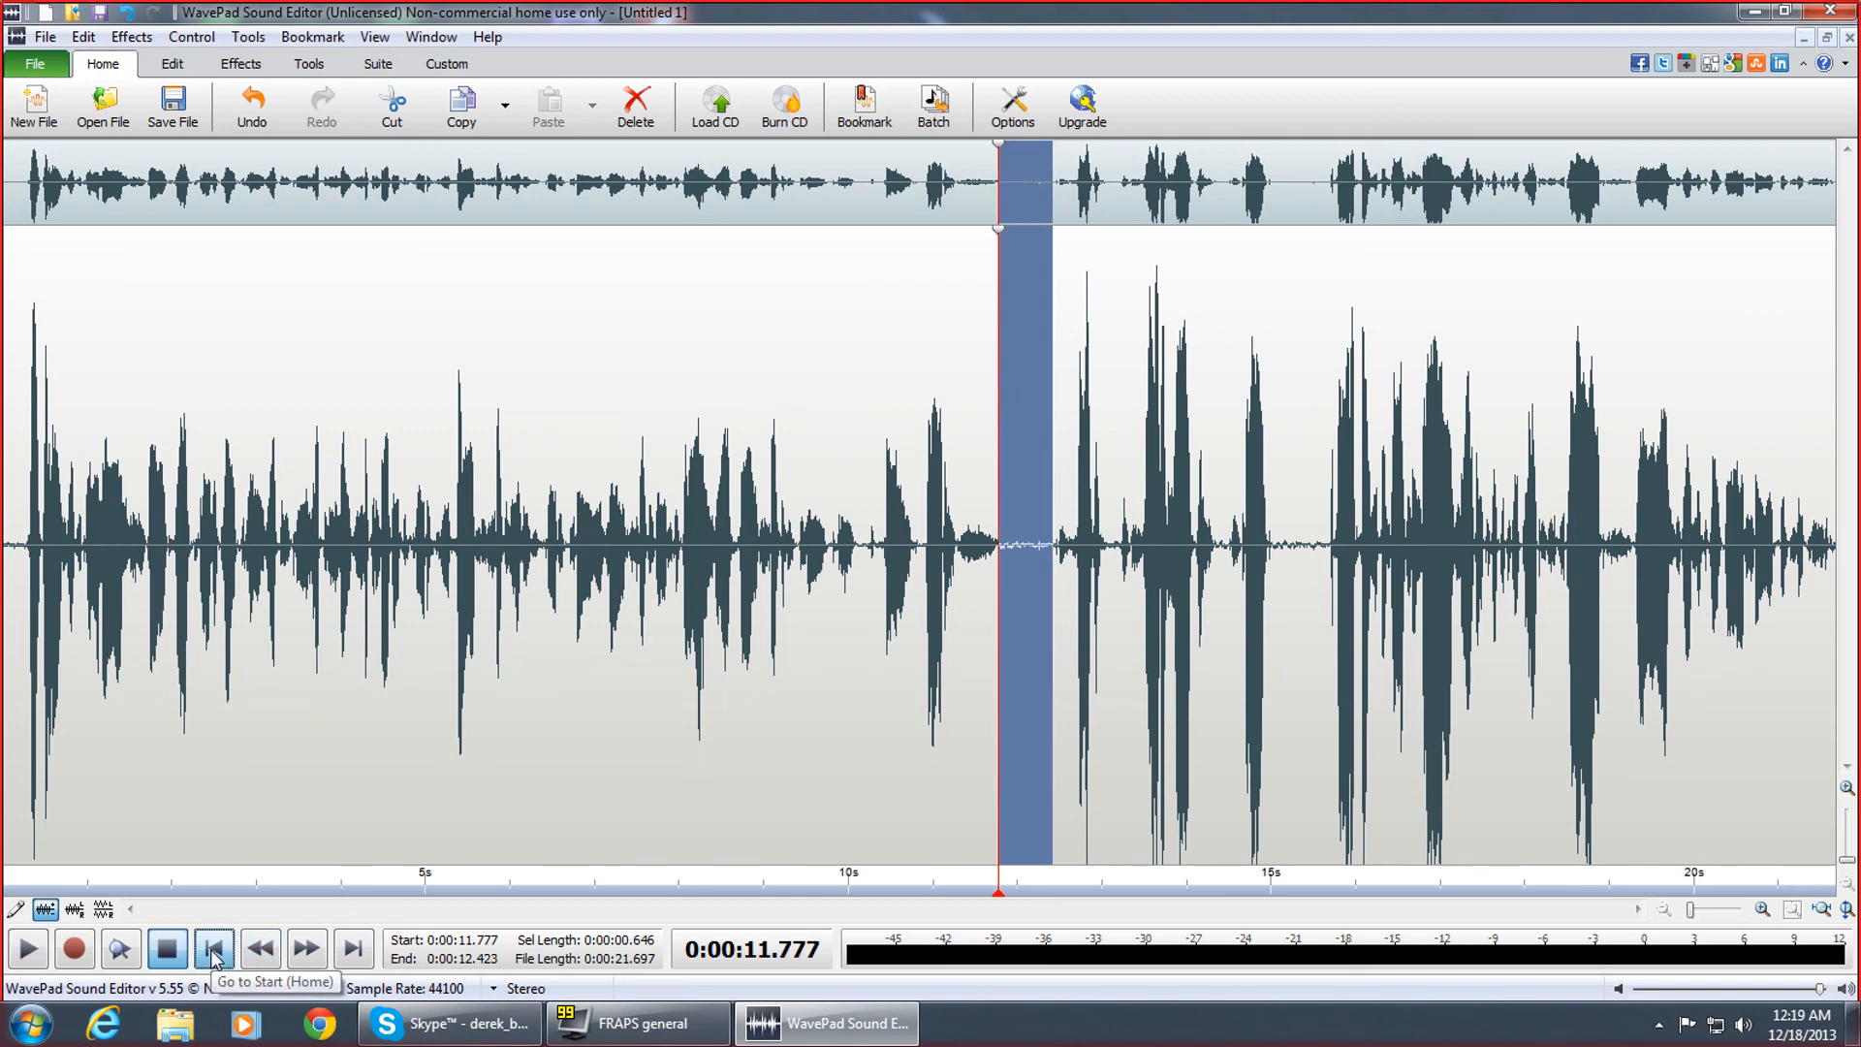
{"action": "right_click", "coordinate": [794, 474]}
{"action": "left_click", "coordinate": [701, 467]}
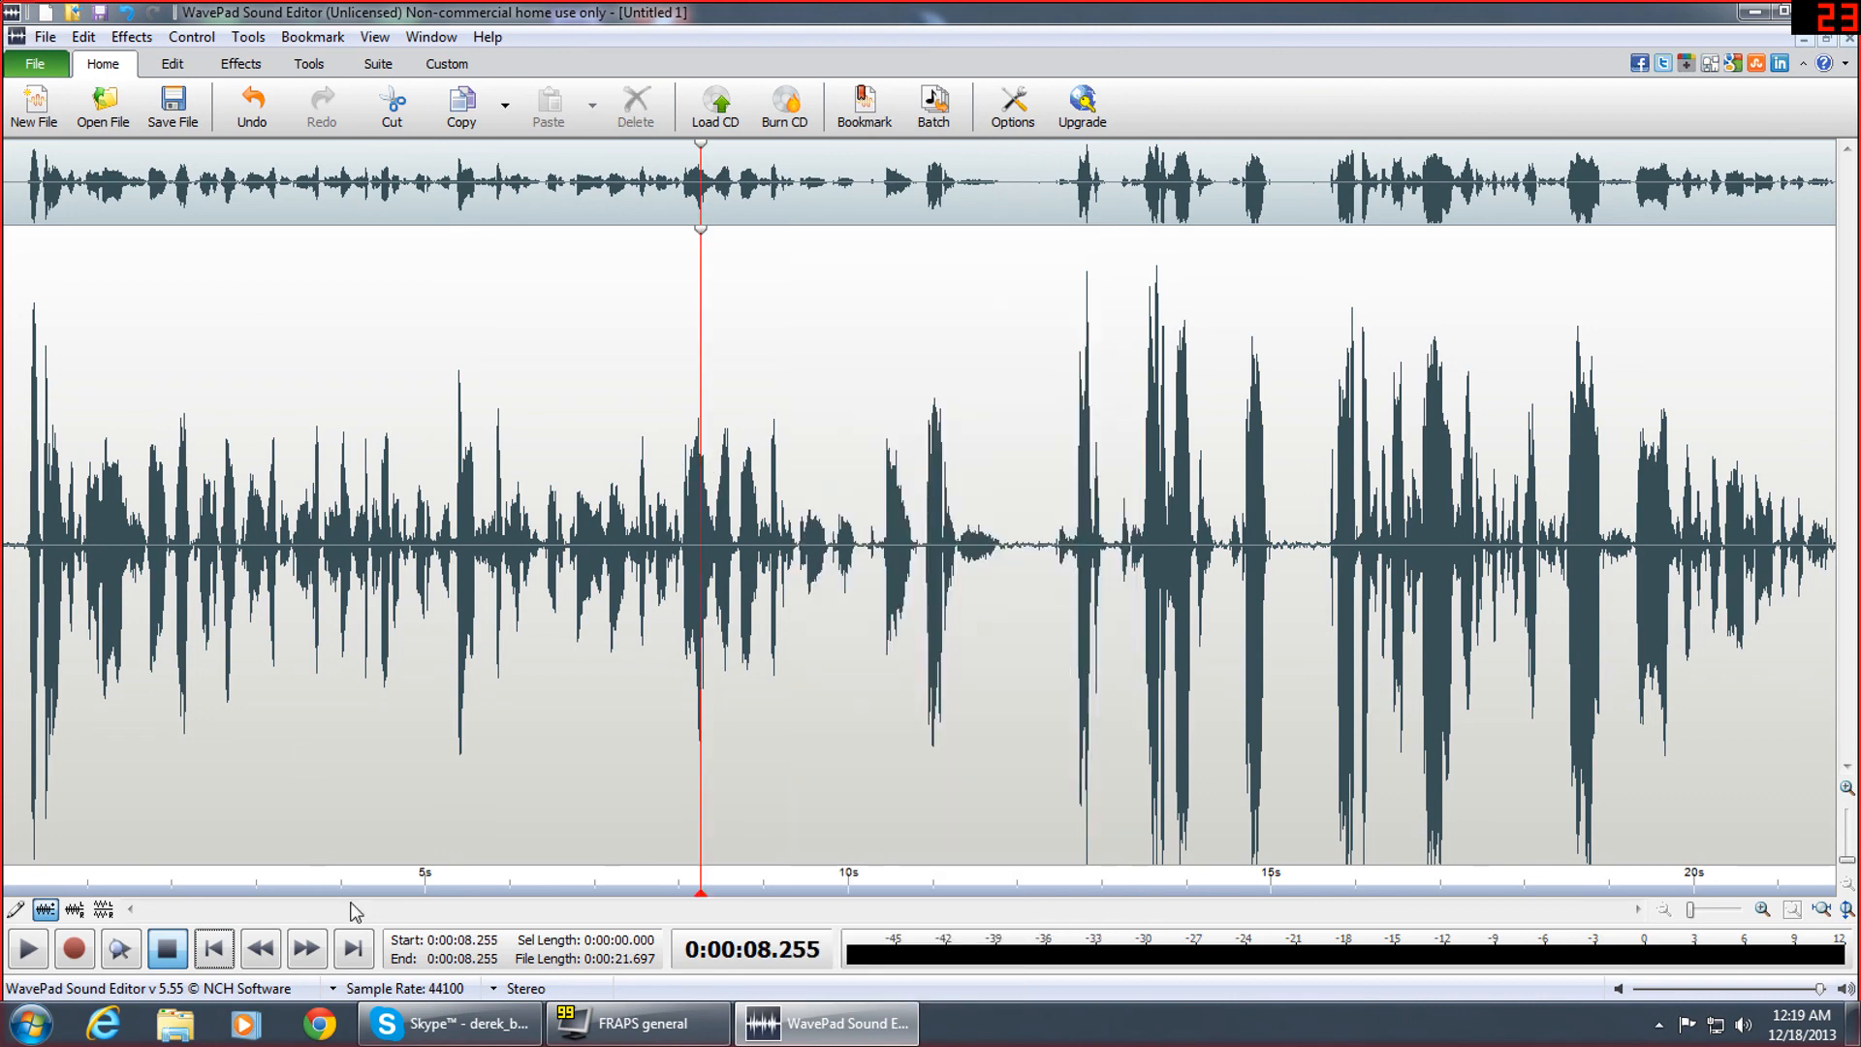
{"action": "left_click", "coordinate": [231, 952]}
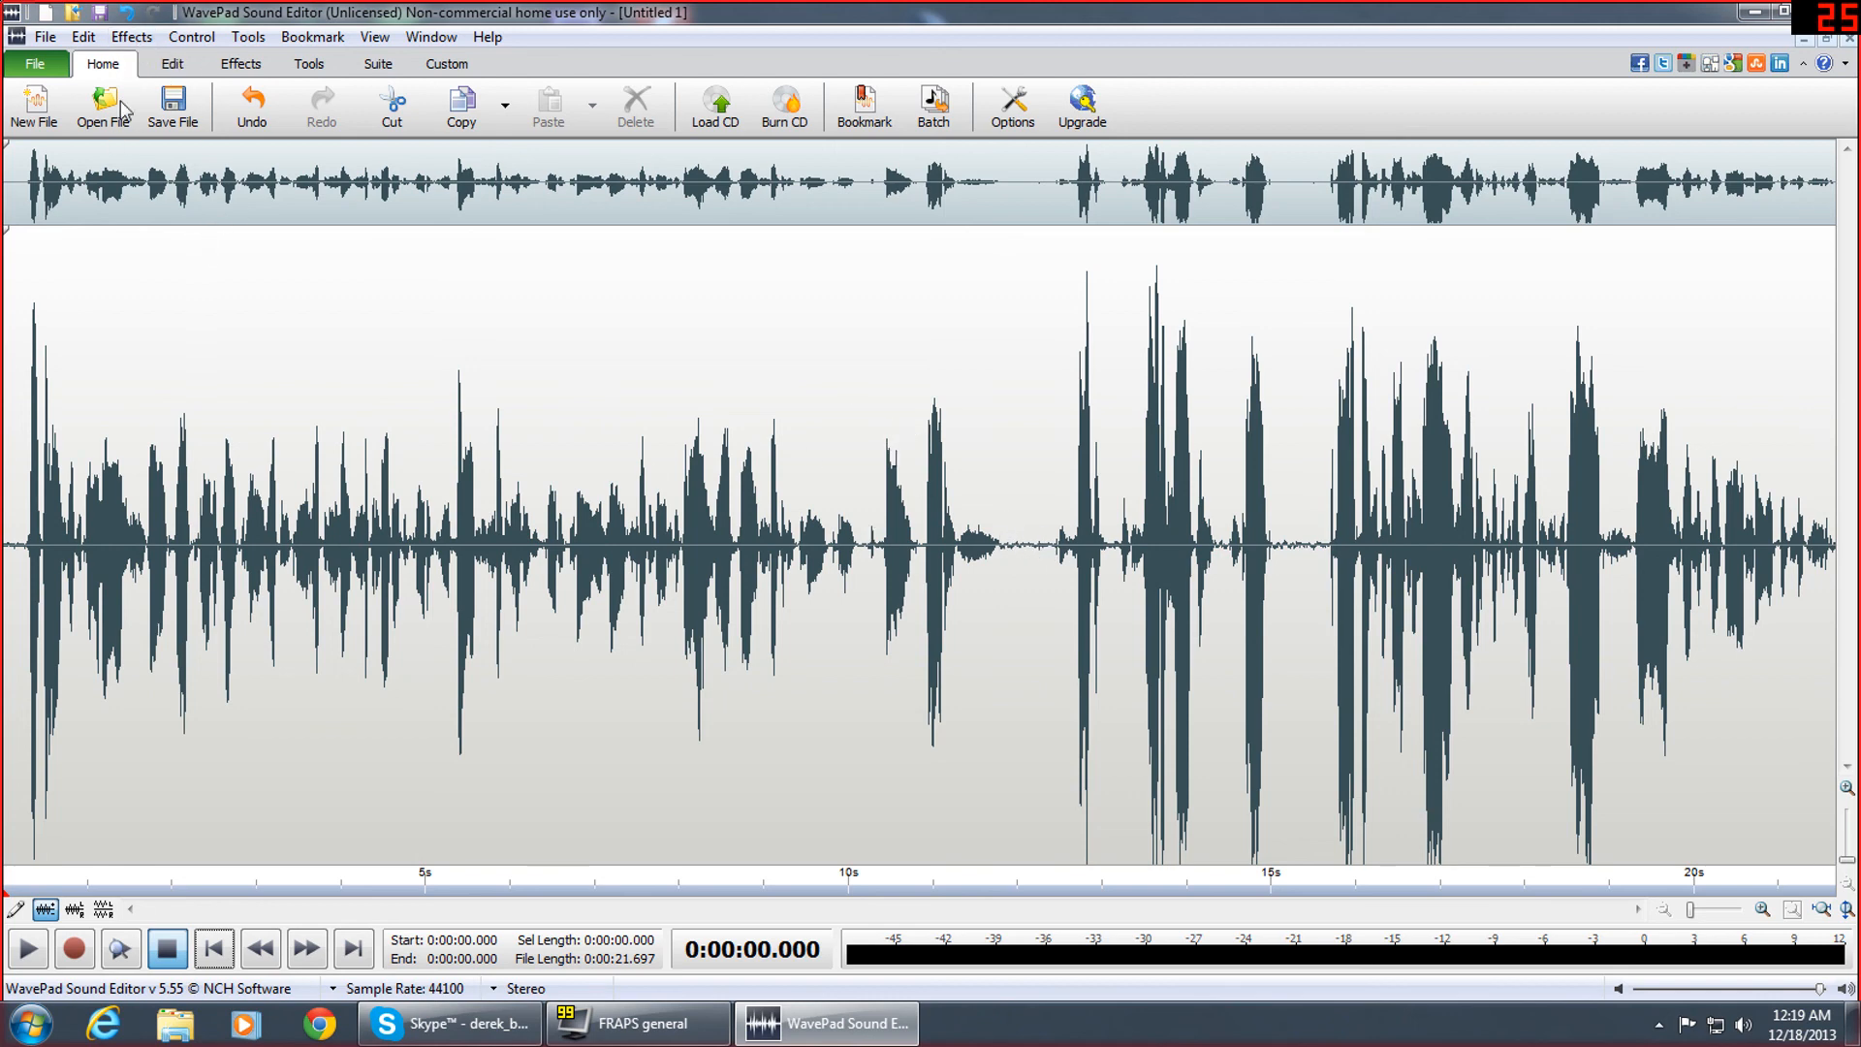
Apply Auto Spectral Subtraction noise reduction to the whole recording, keeping the preset silence-to-audio proportion
{"action": "left_click", "coordinate": [132, 36]}
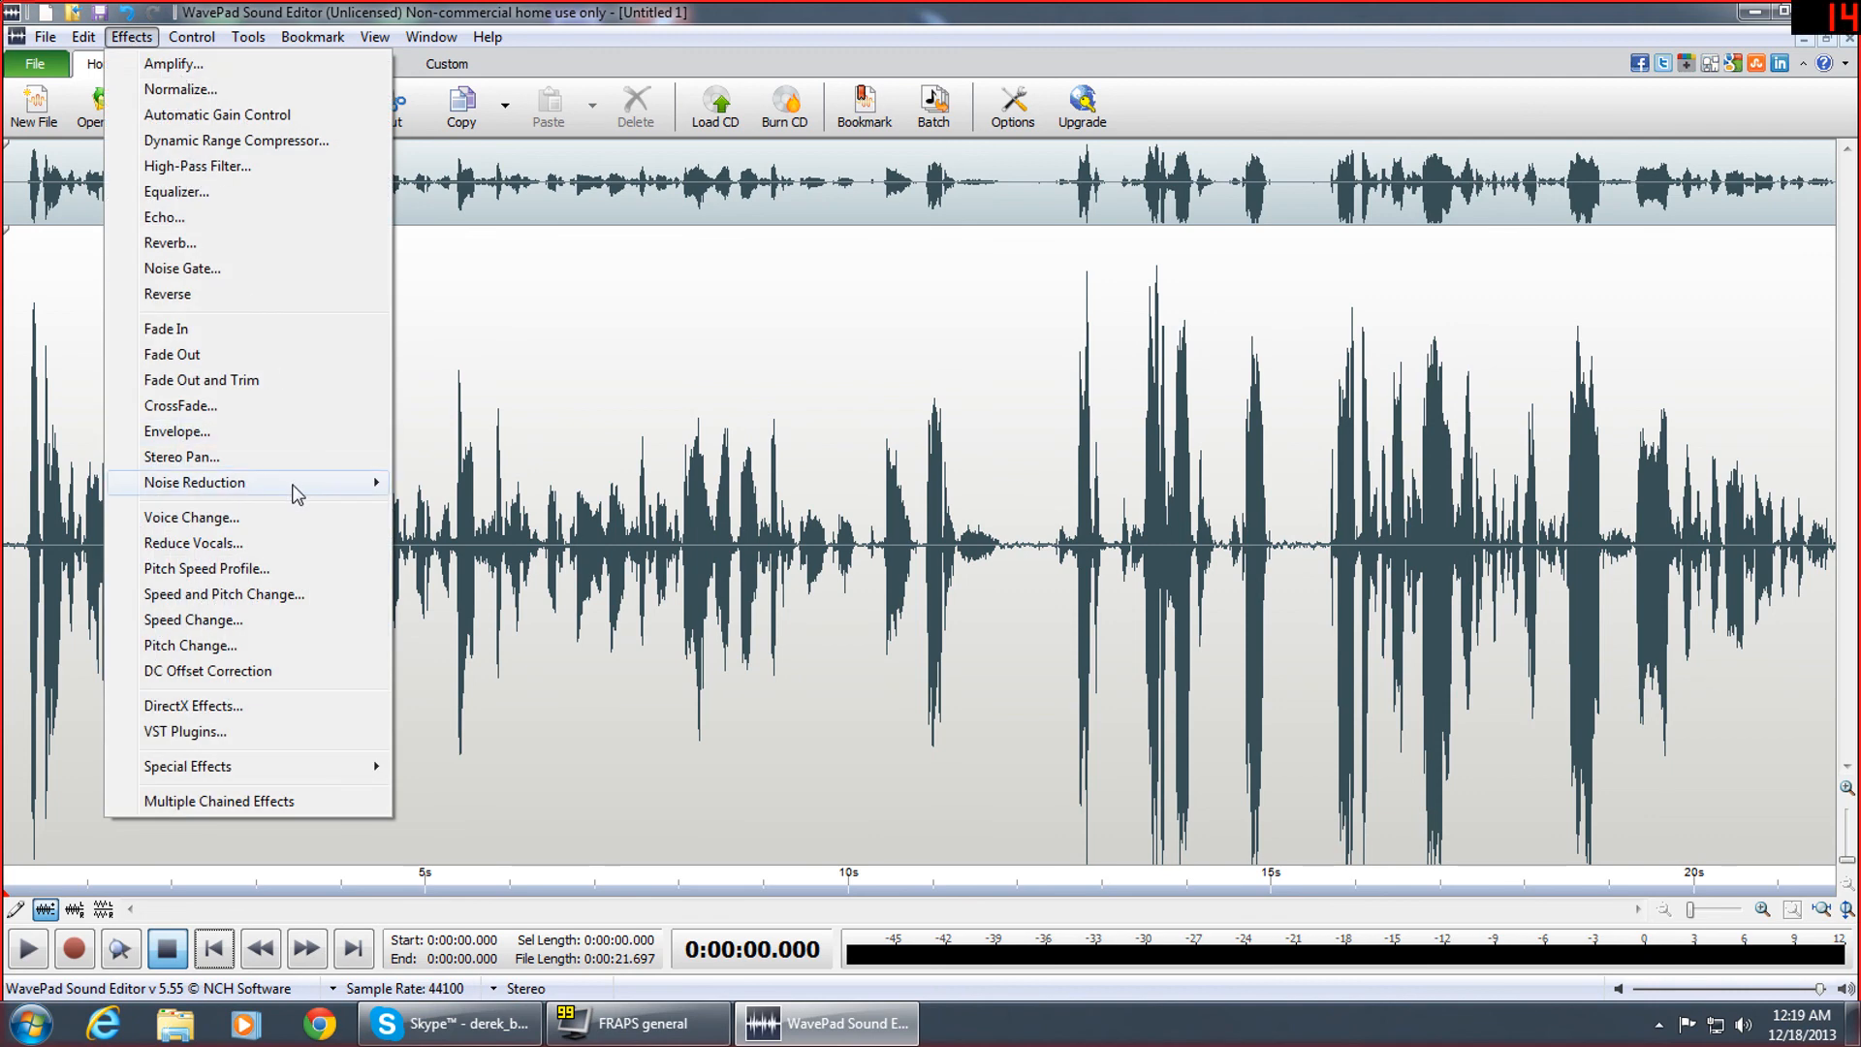
{"action": "mouse_move", "coordinate": [297, 495]}
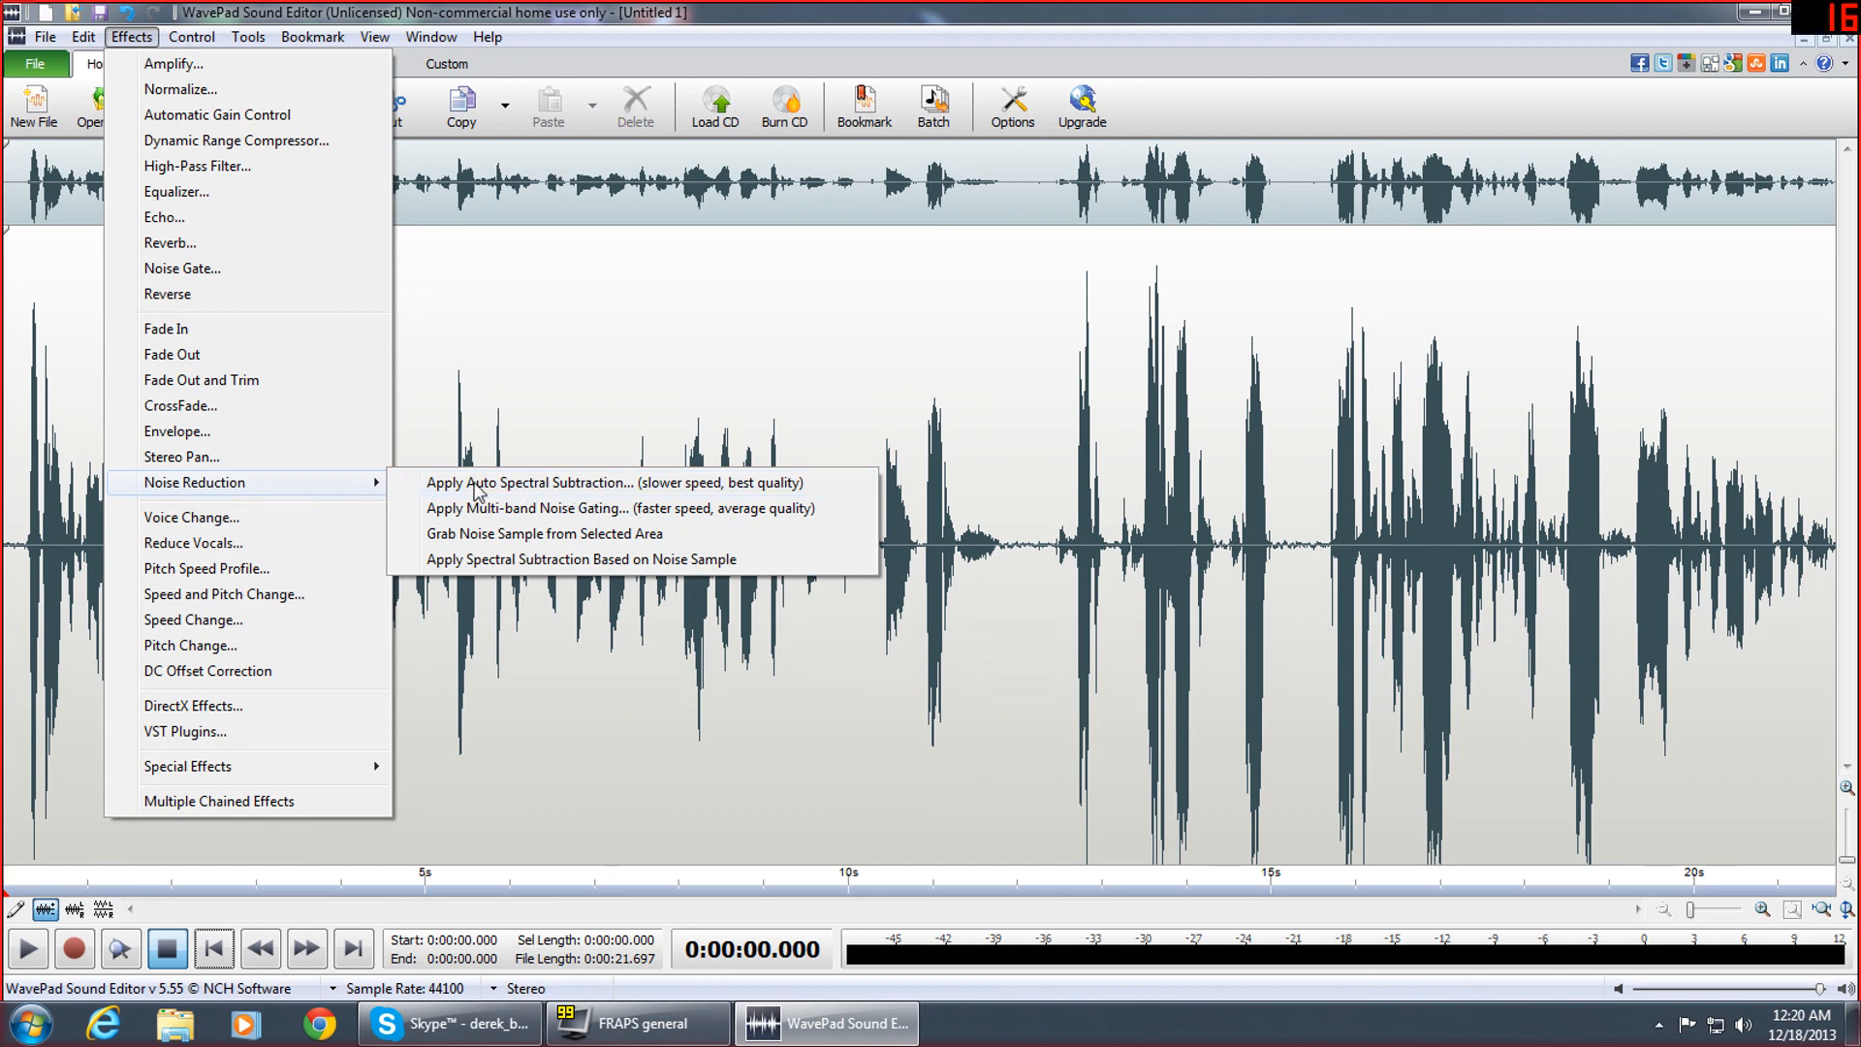
{"action": "left_click", "coordinate": [597, 488]}
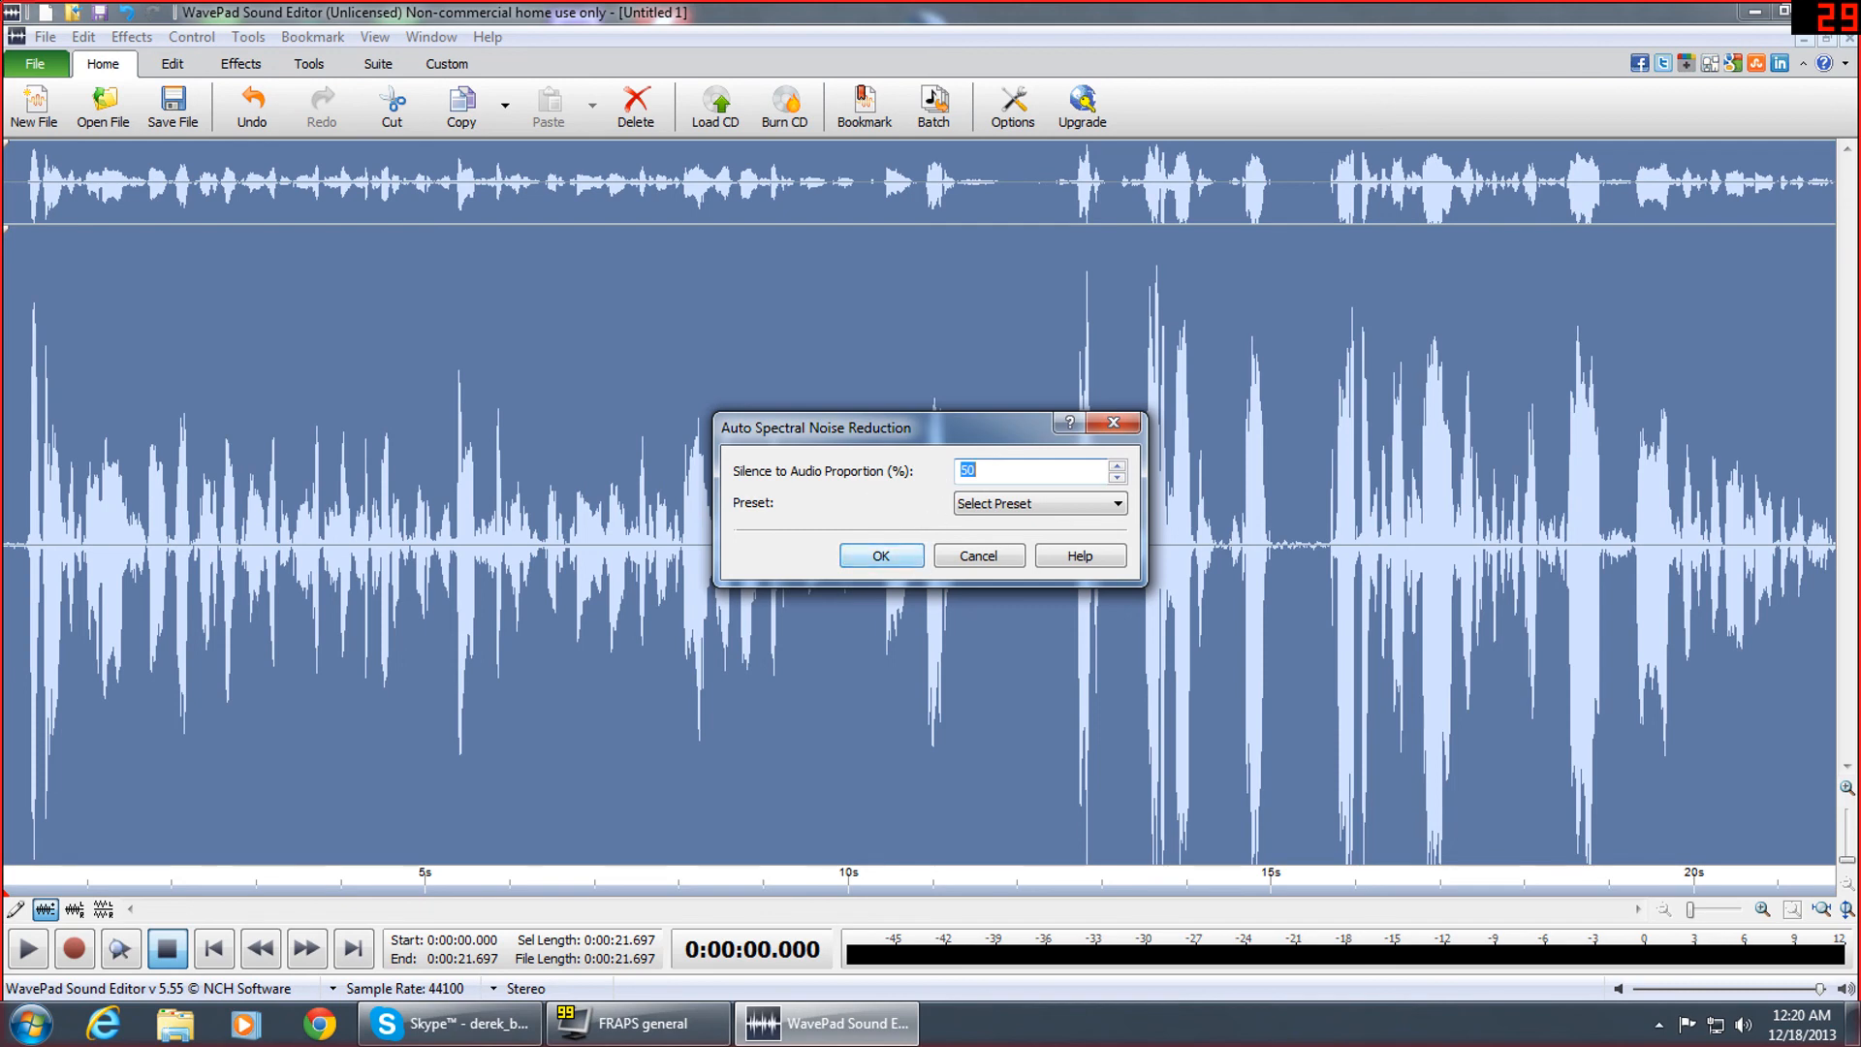
{"action": "left_click", "coordinate": [866, 565]}
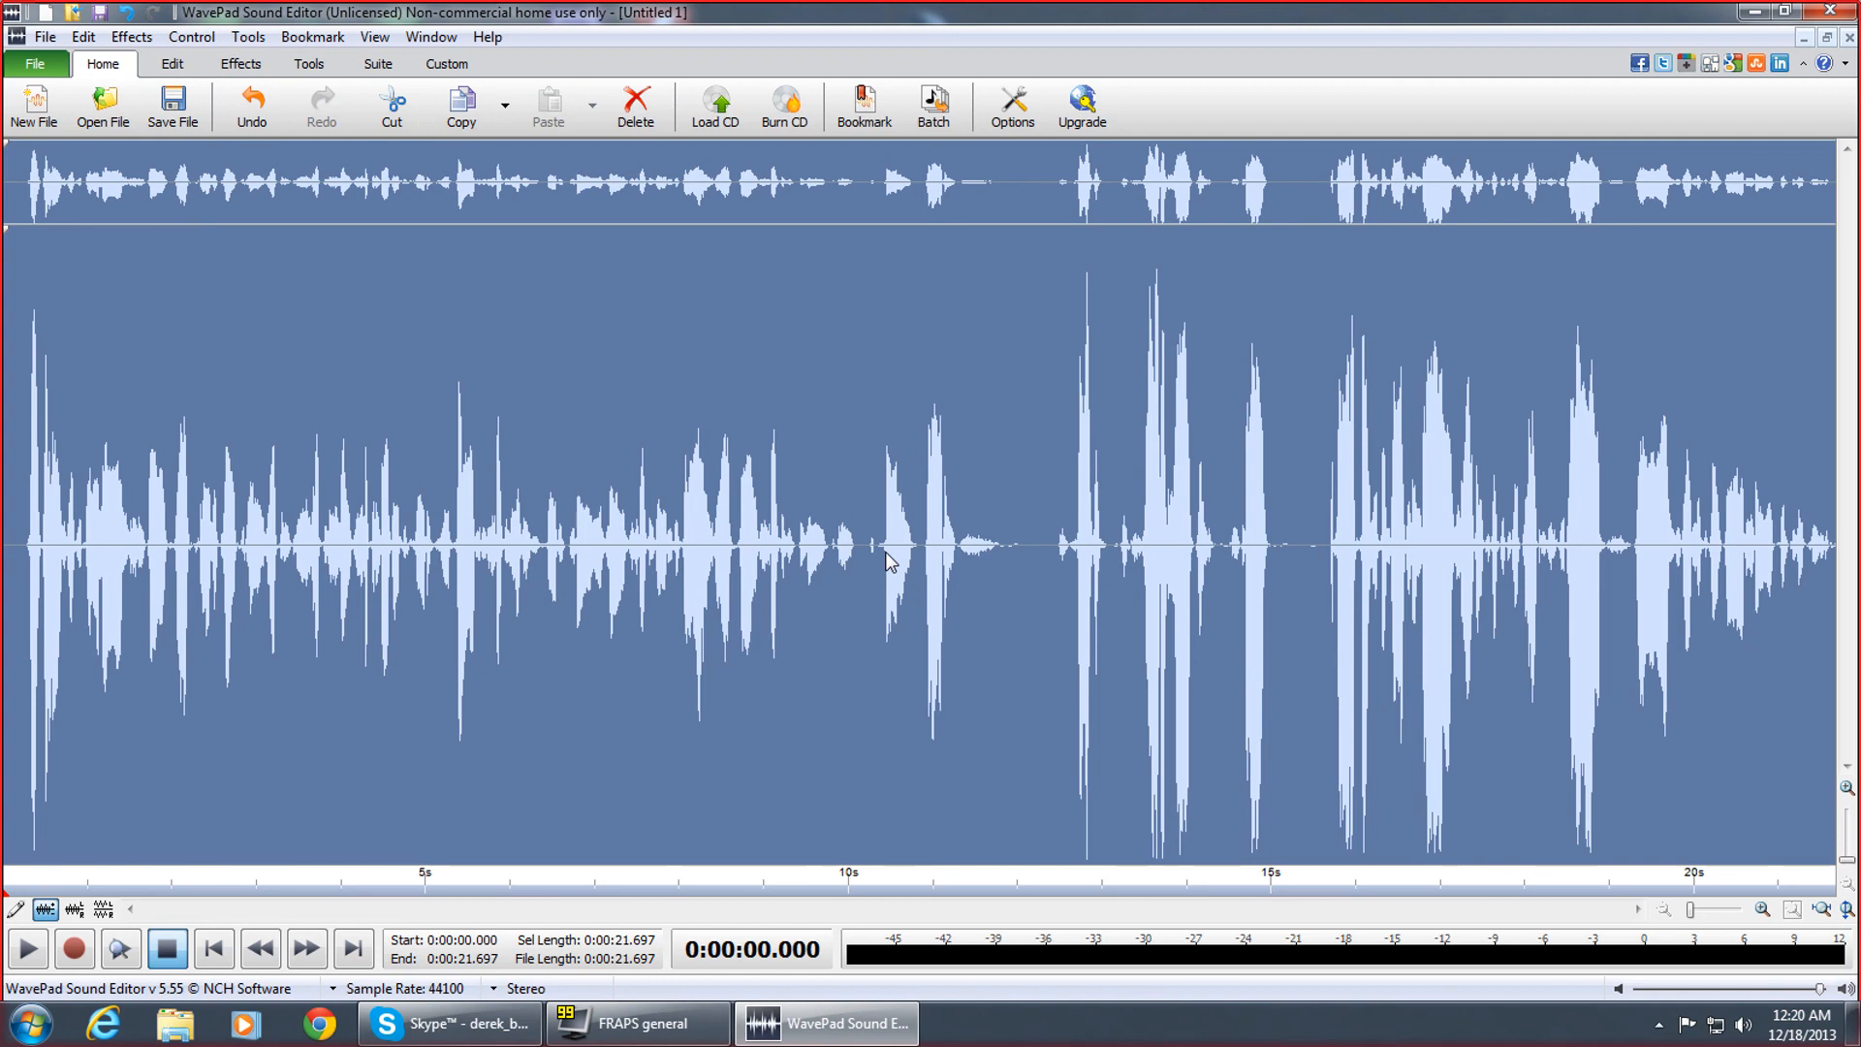
Play the quiet gap between about 11.85 and 12.47 seconds to check its noise, then clear the selection and return to the start
{"action": "left_click", "coordinate": [213, 948]}
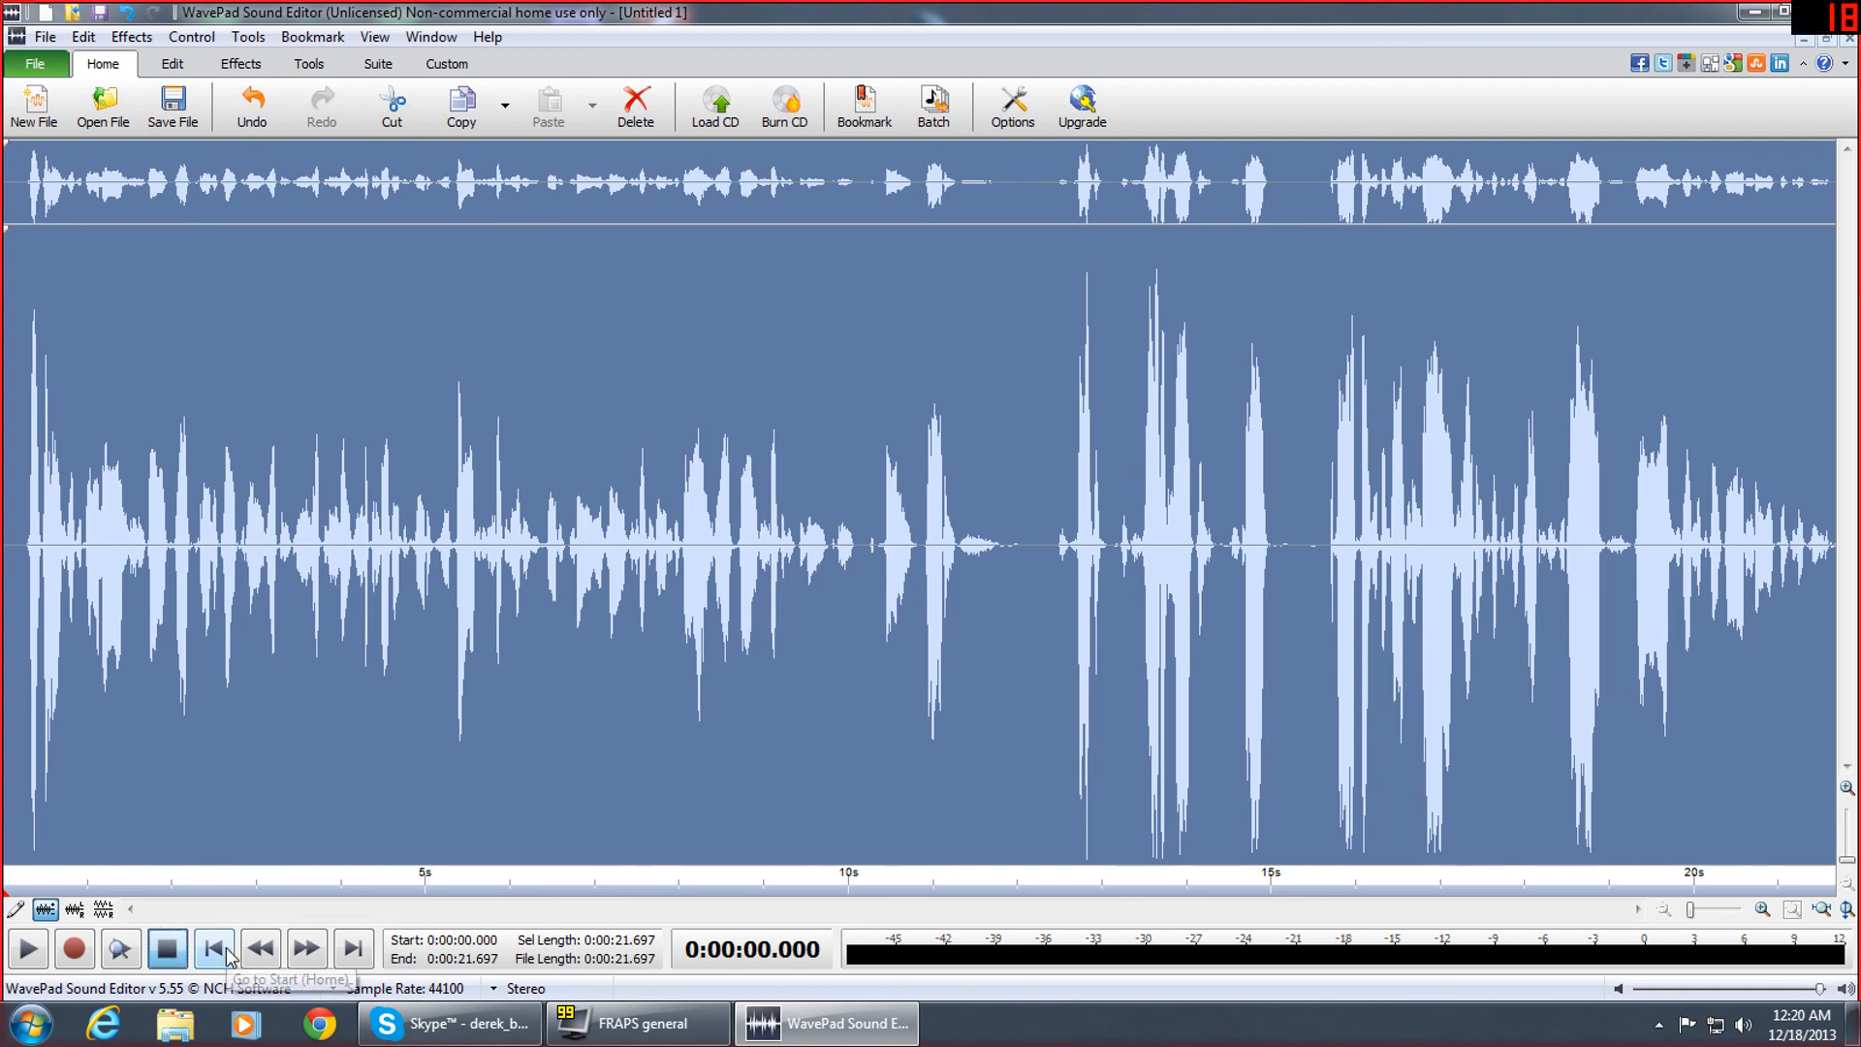
{"action": "left_click", "coordinate": [1009, 470]}
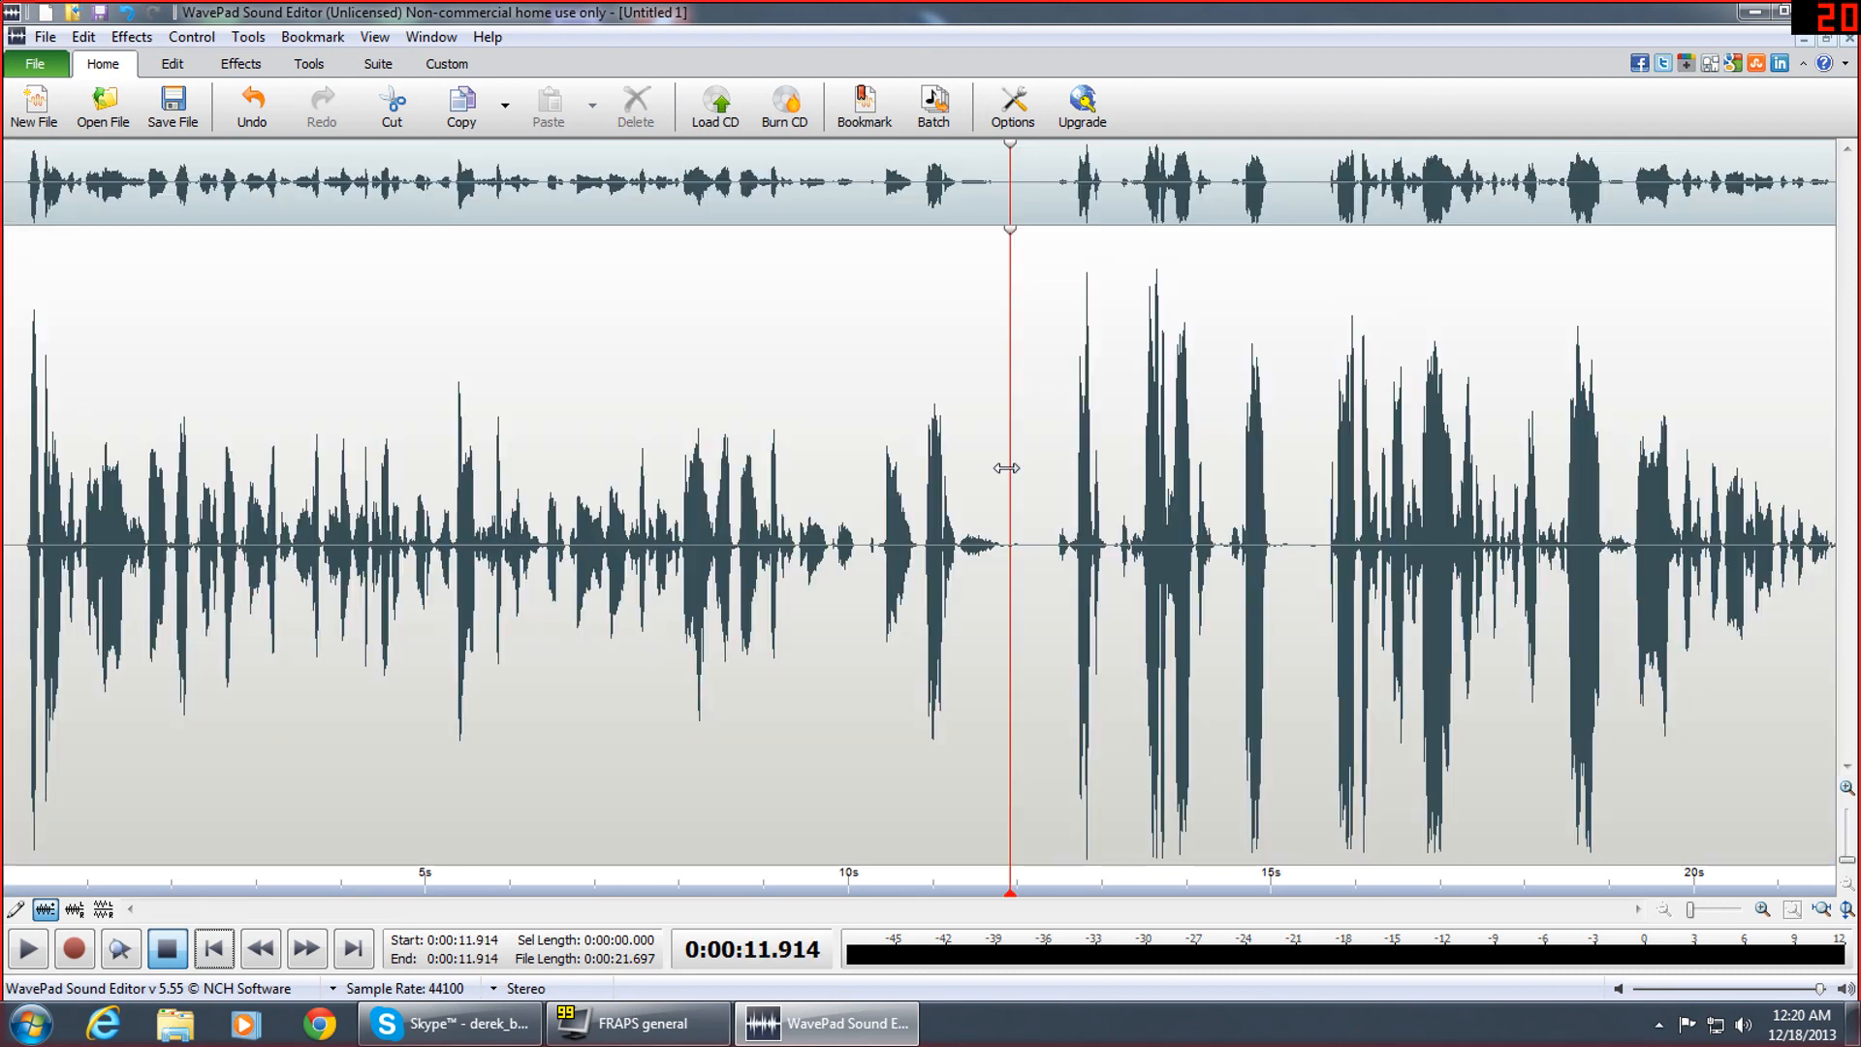
{"action": "left_click_drag", "start_coordinate": [1004, 469], "coordinate": [1057, 470]}
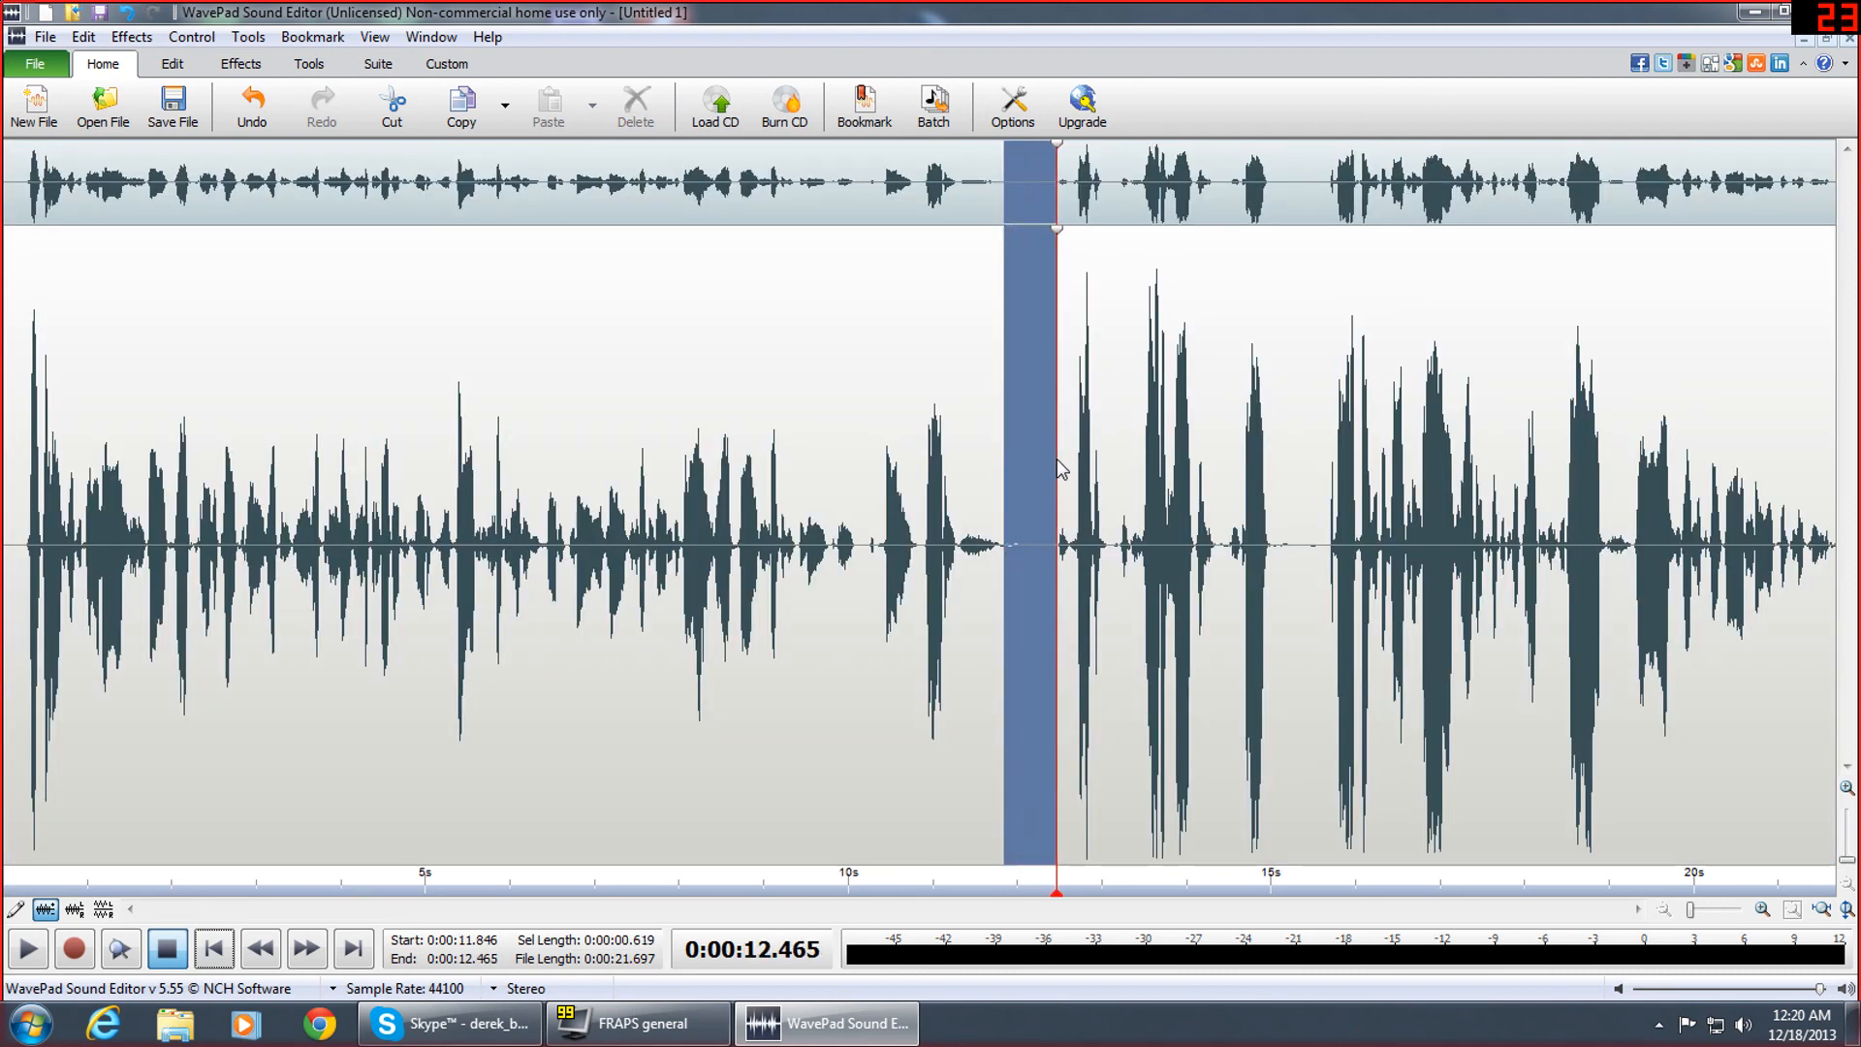
{"action": "left_click", "coordinate": [19, 952]}
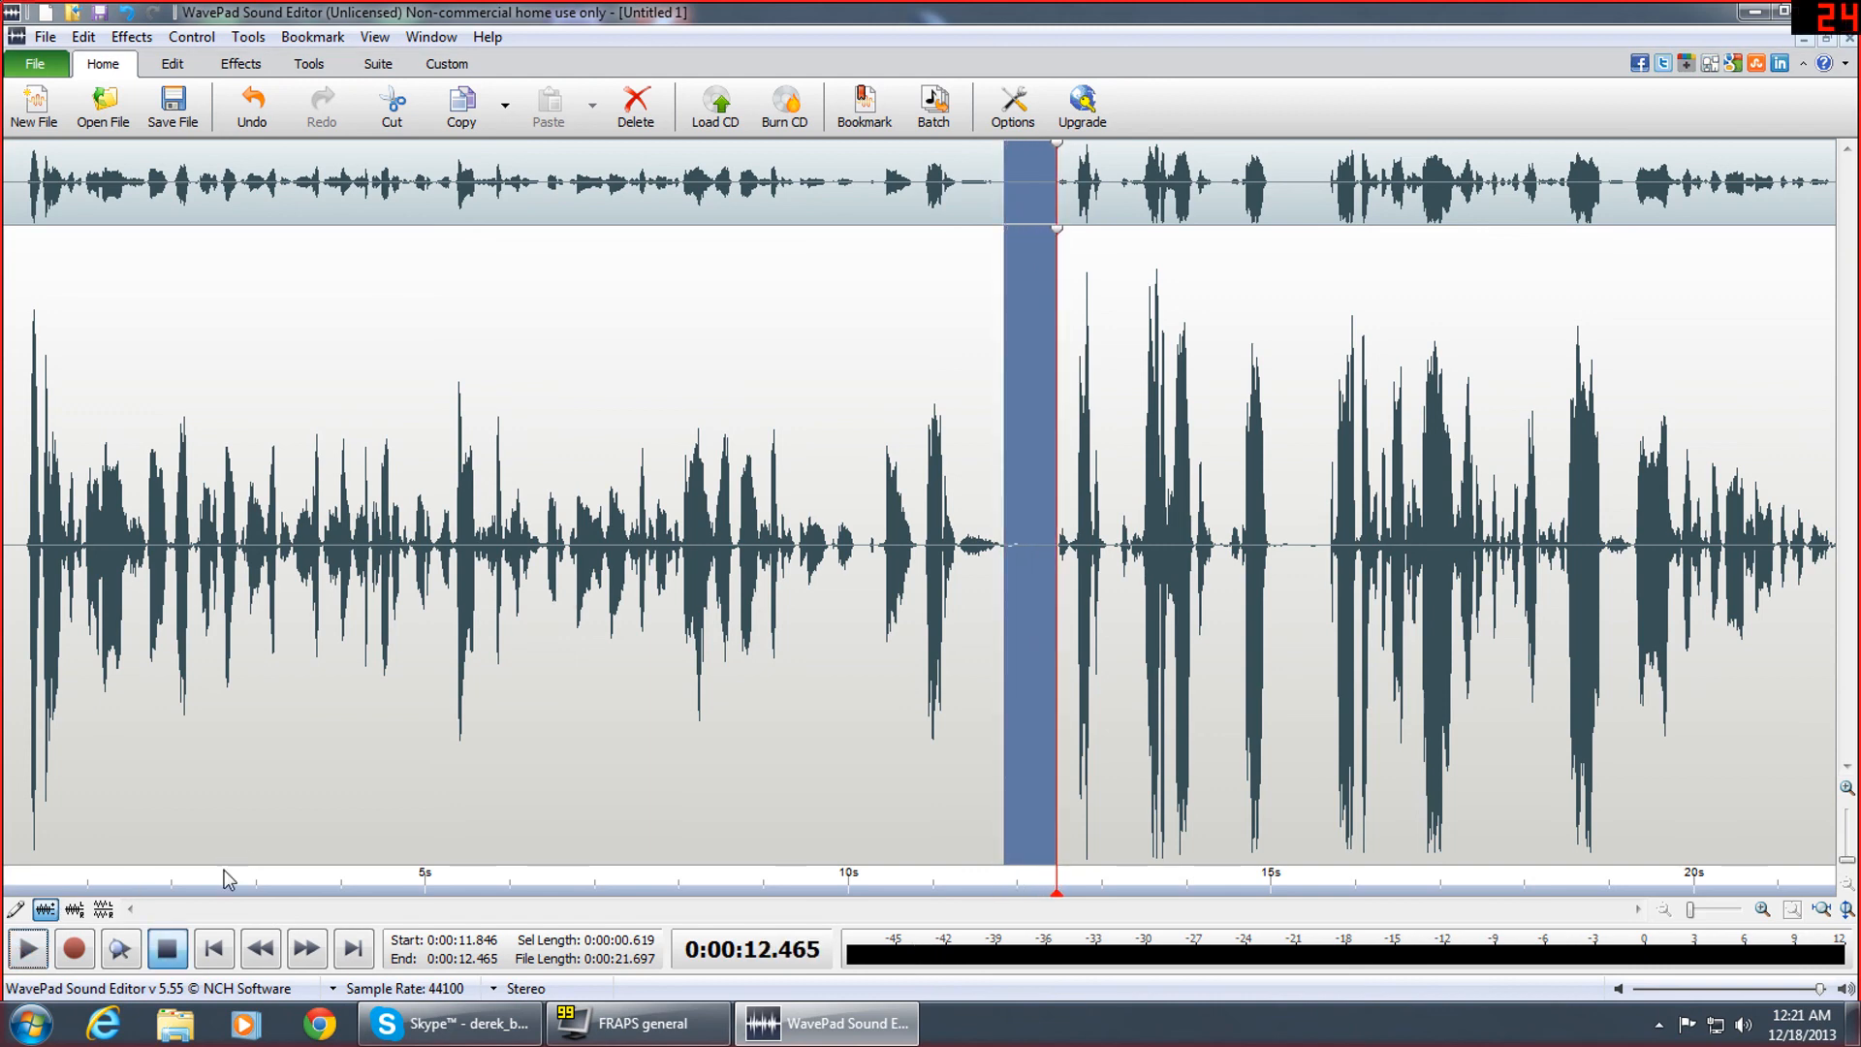
{"action": "left_click", "coordinate": [214, 949]}
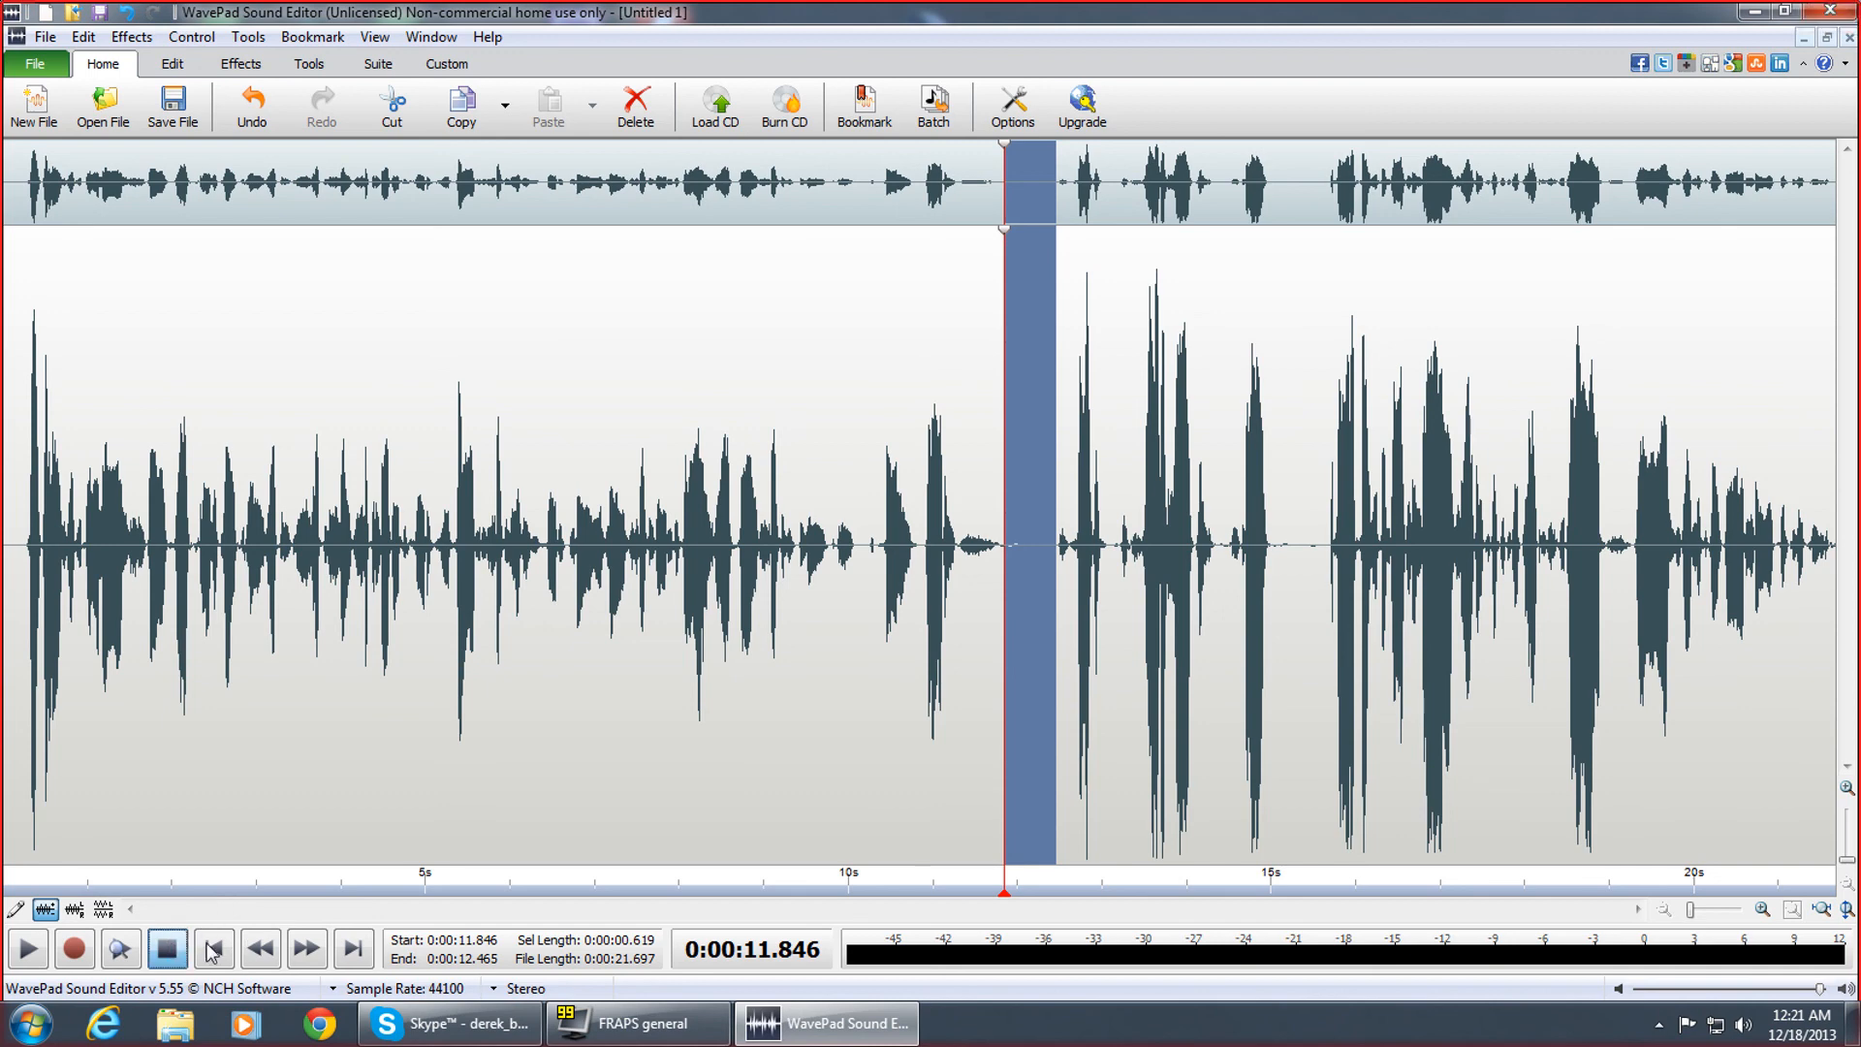
{"action": "left_click", "coordinate": [853, 413]}
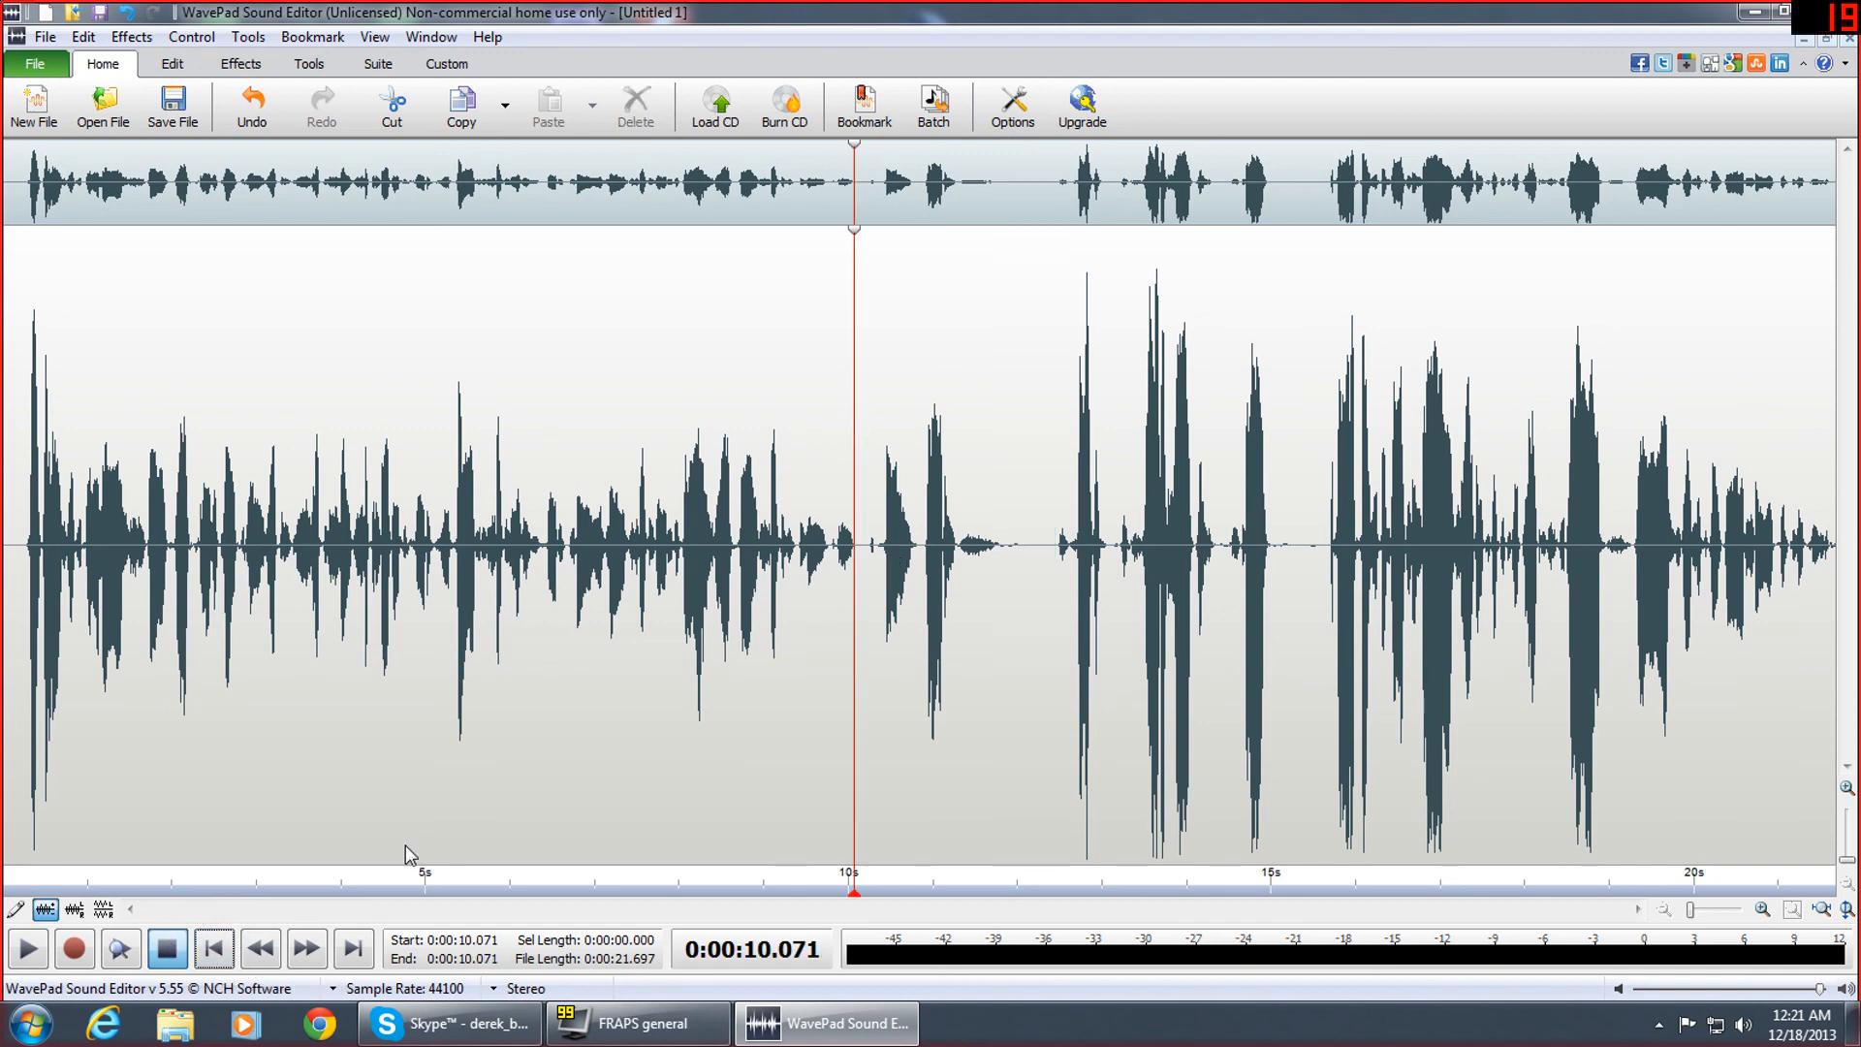
{"action": "left_click", "coordinate": [214, 950]}
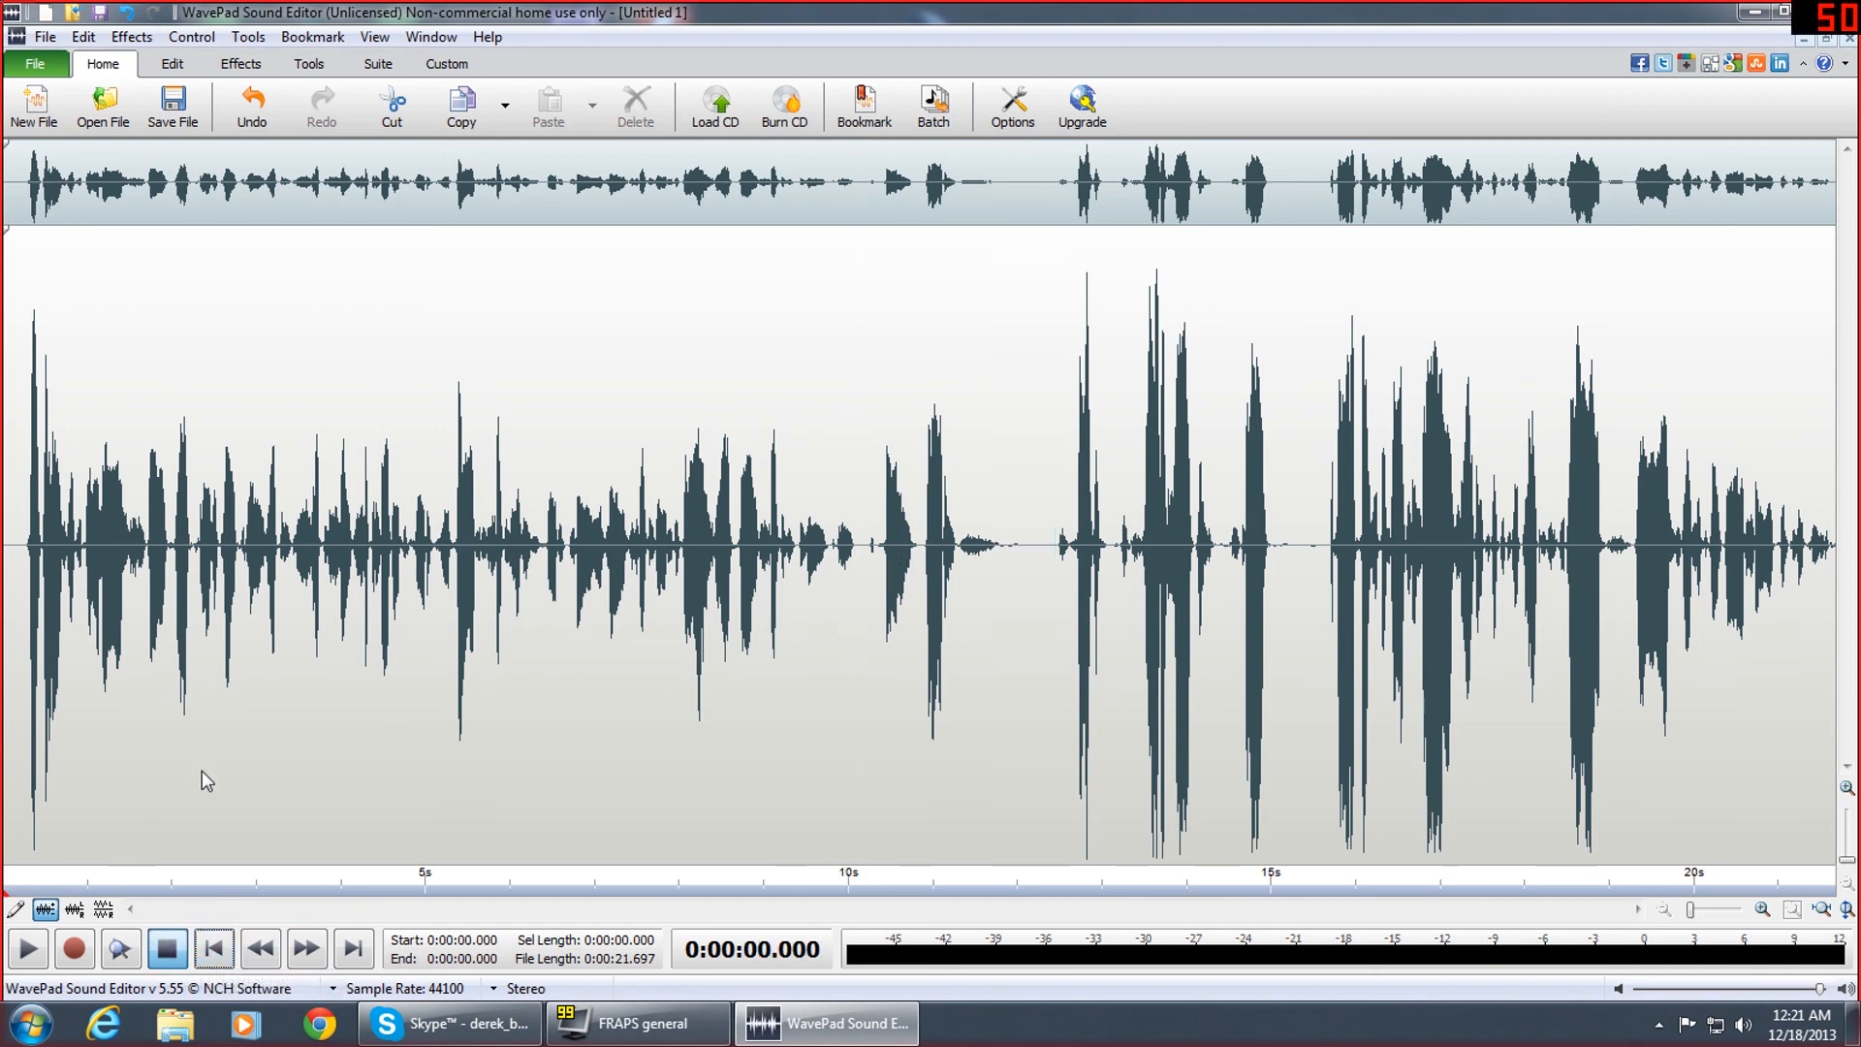
Play back the noise-reduced recording from the start, stop it at about 14.5 seconds and return to the start
{"action": "left_click", "coordinate": [30, 947]}
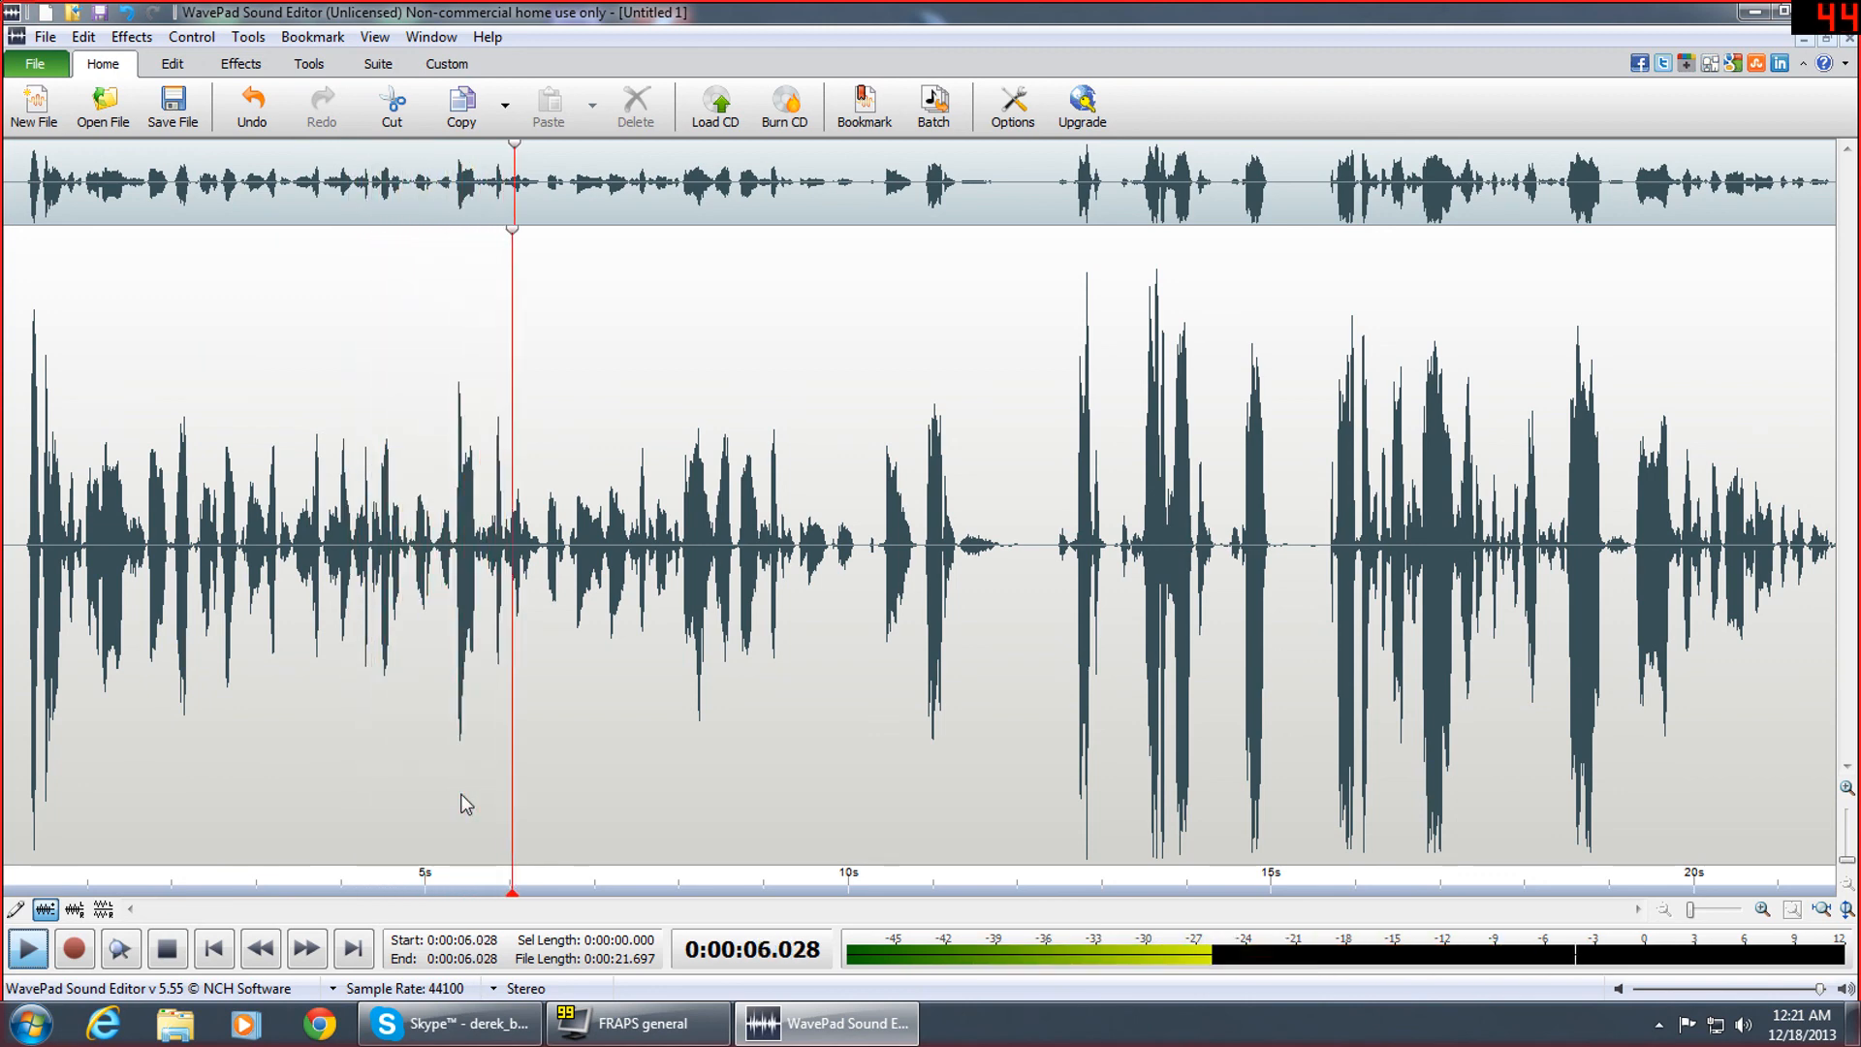
{"action": "left_click", "coordinate": [176, 954]}
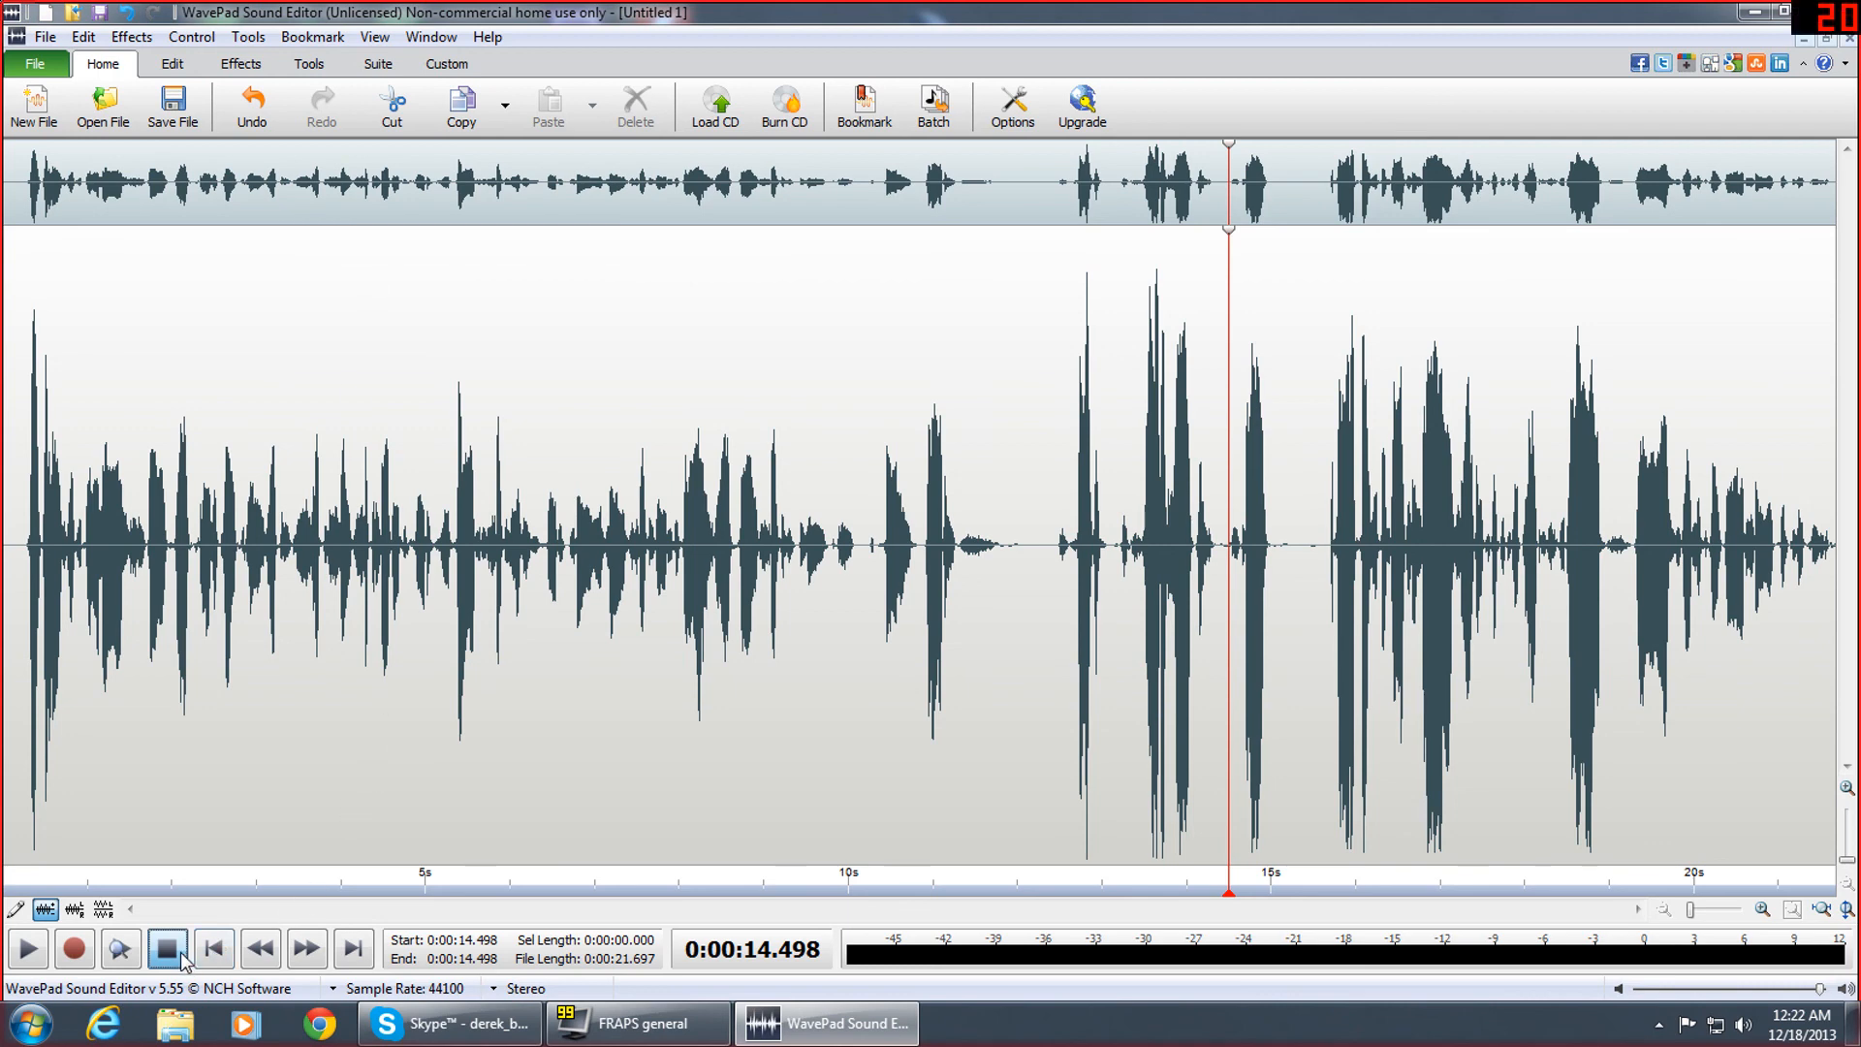
{"action": "left_click", "coordinate": [213, 948]}
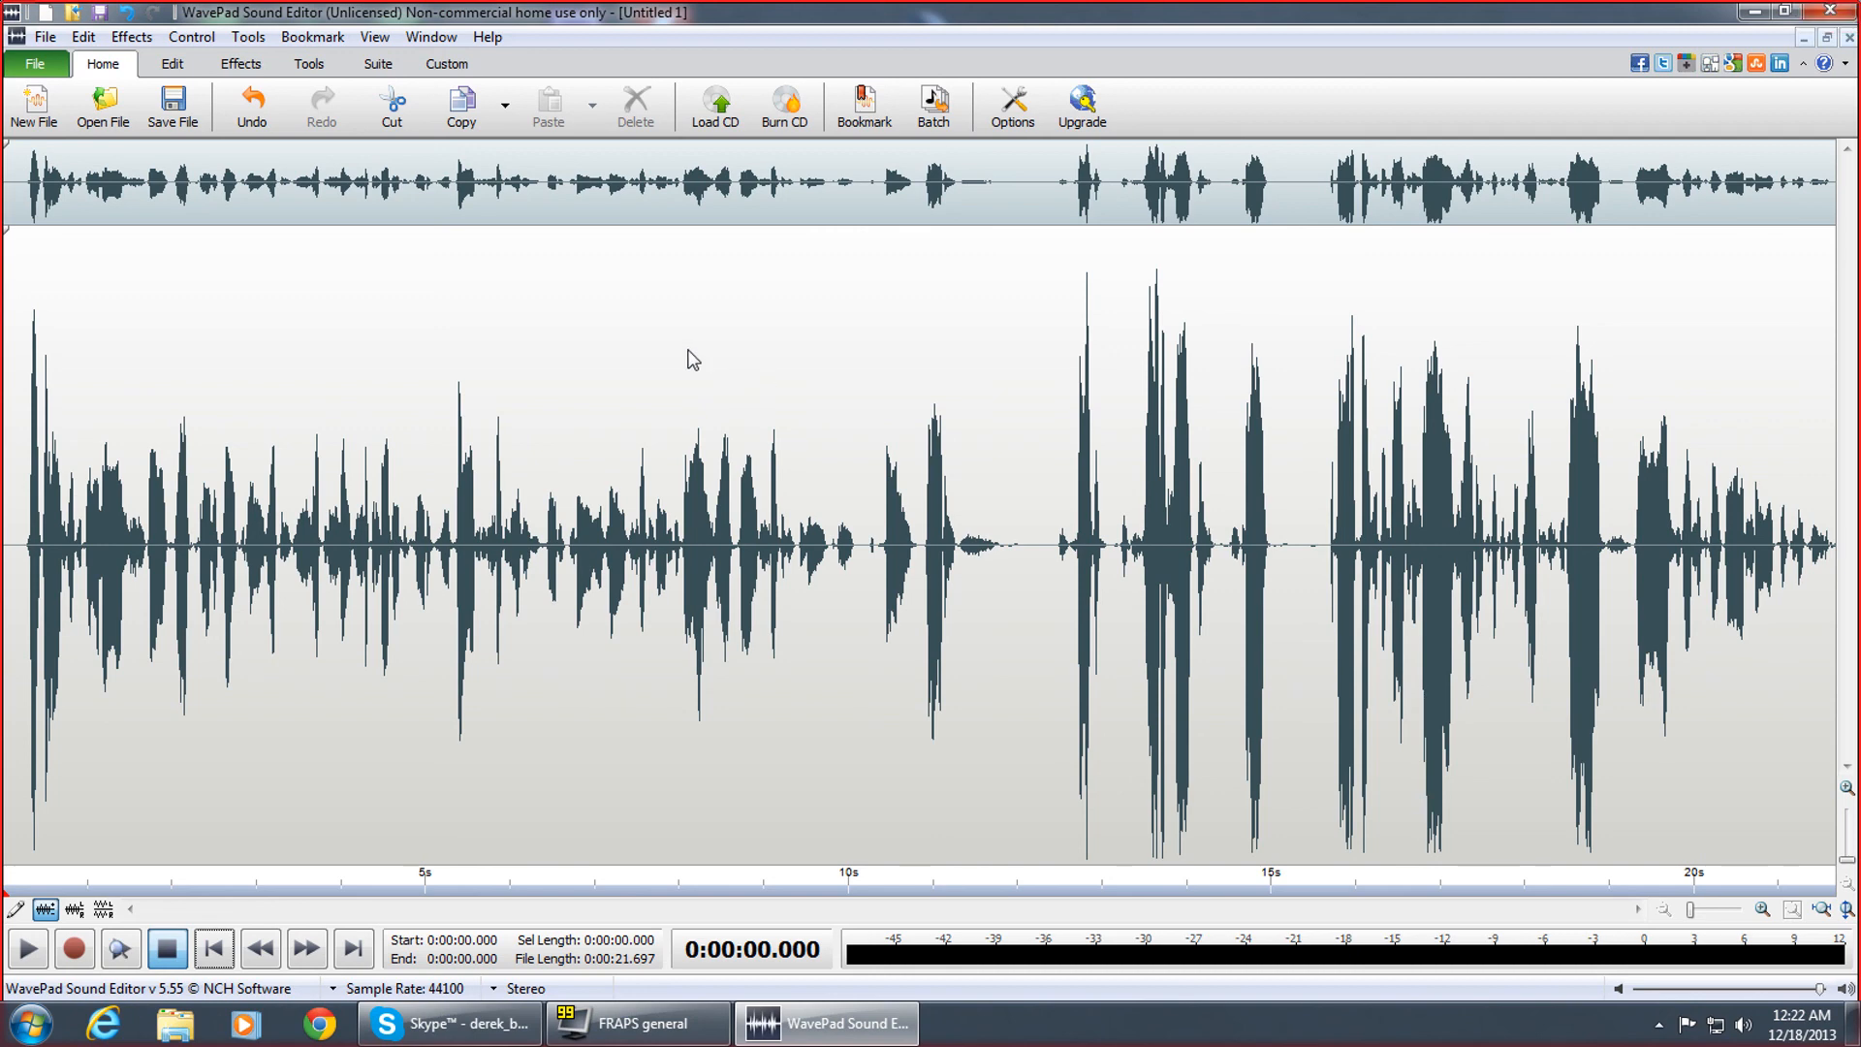
{"action": "left_click", "coordinate": [46, 37]}
{"action": "left_click", "coordinate": [106, 242]}
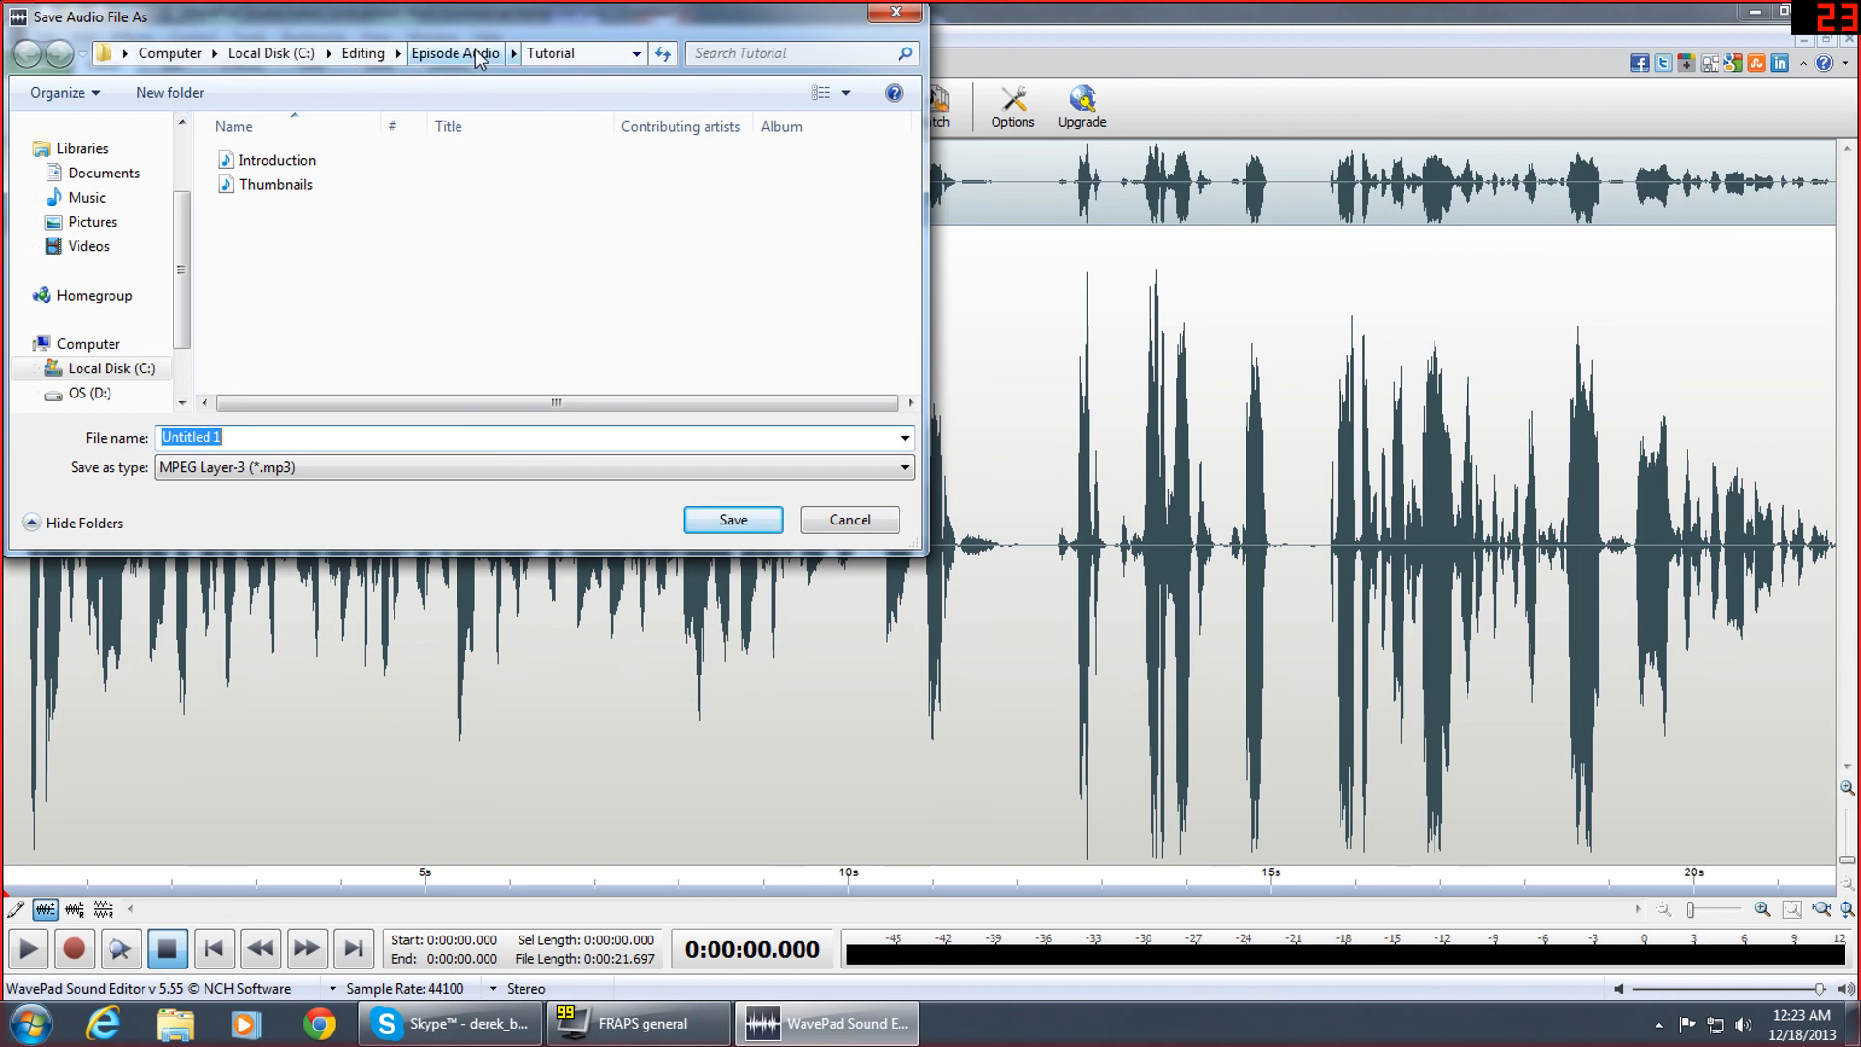
{"action": "left_click", "coordinate": [850, 520]}
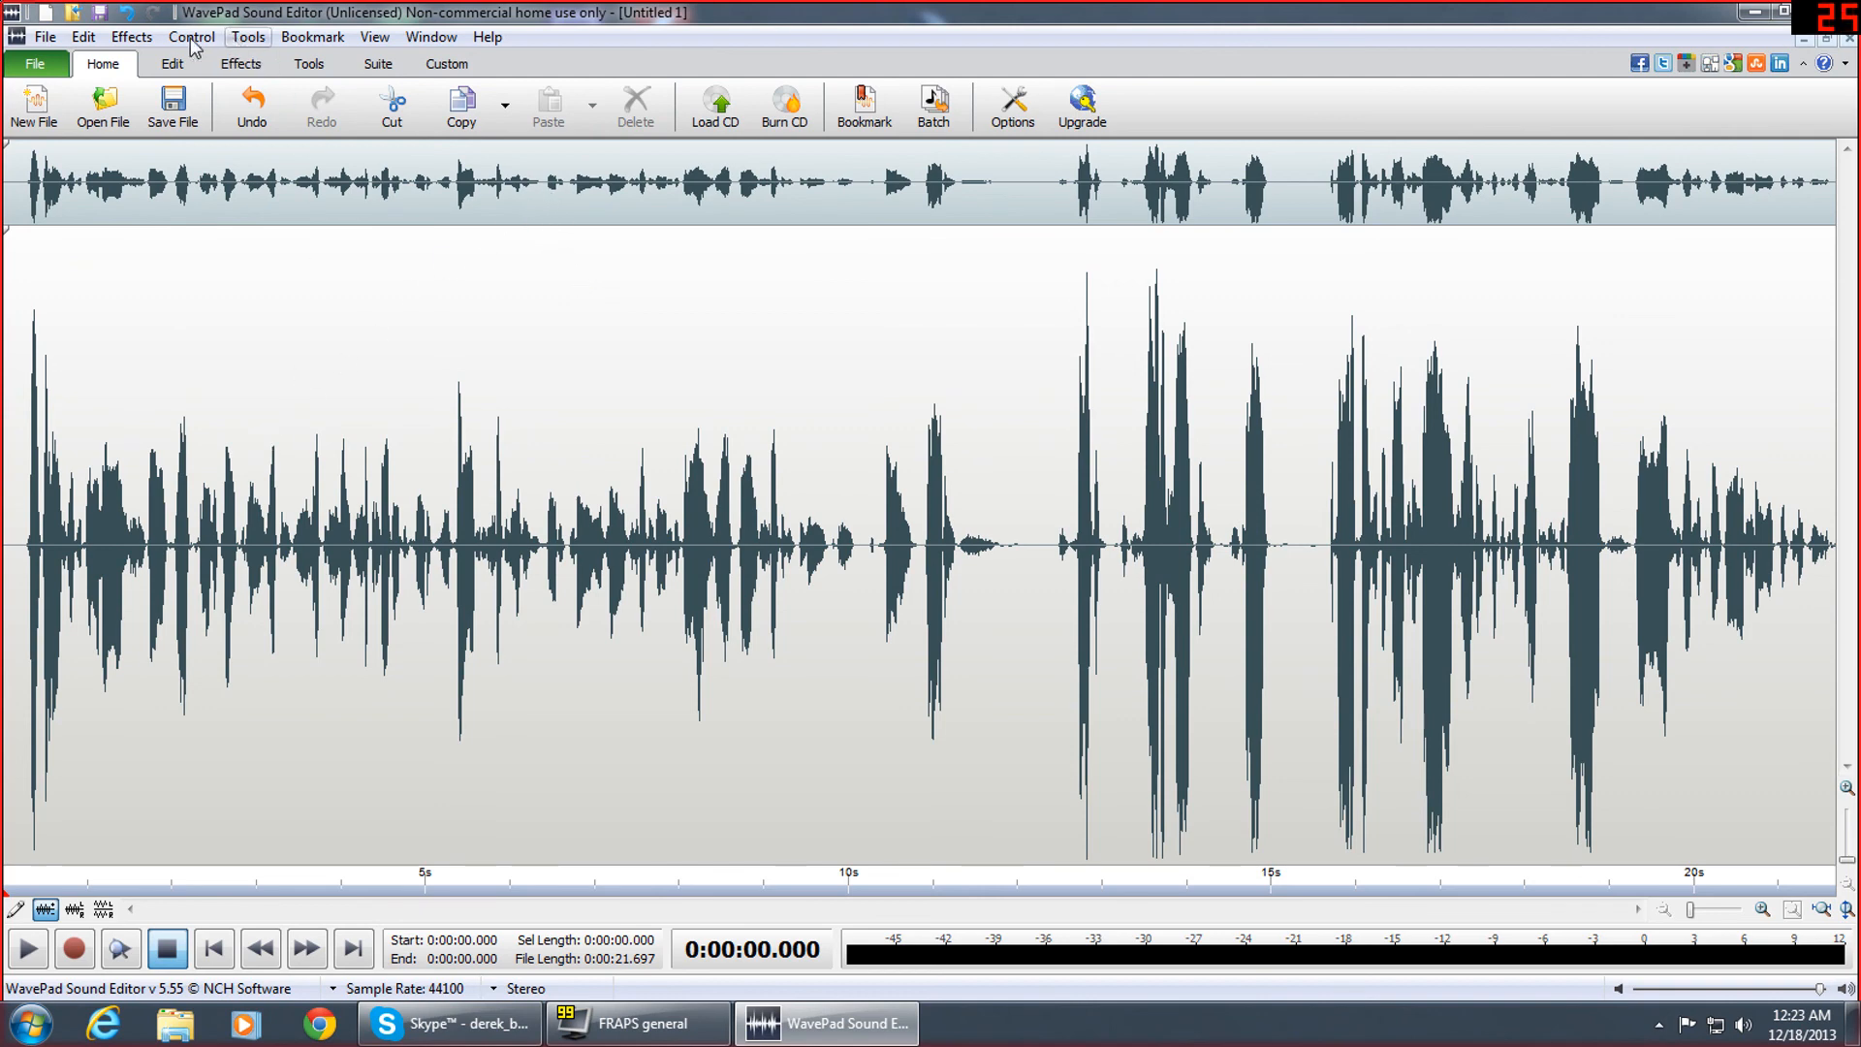
Try Speed and Pitch Change on the whole recording, previewing speed-pitch adjustments of 92.770% and 88.780%
{"action": "left_click", "coordinate": [135, 39]}
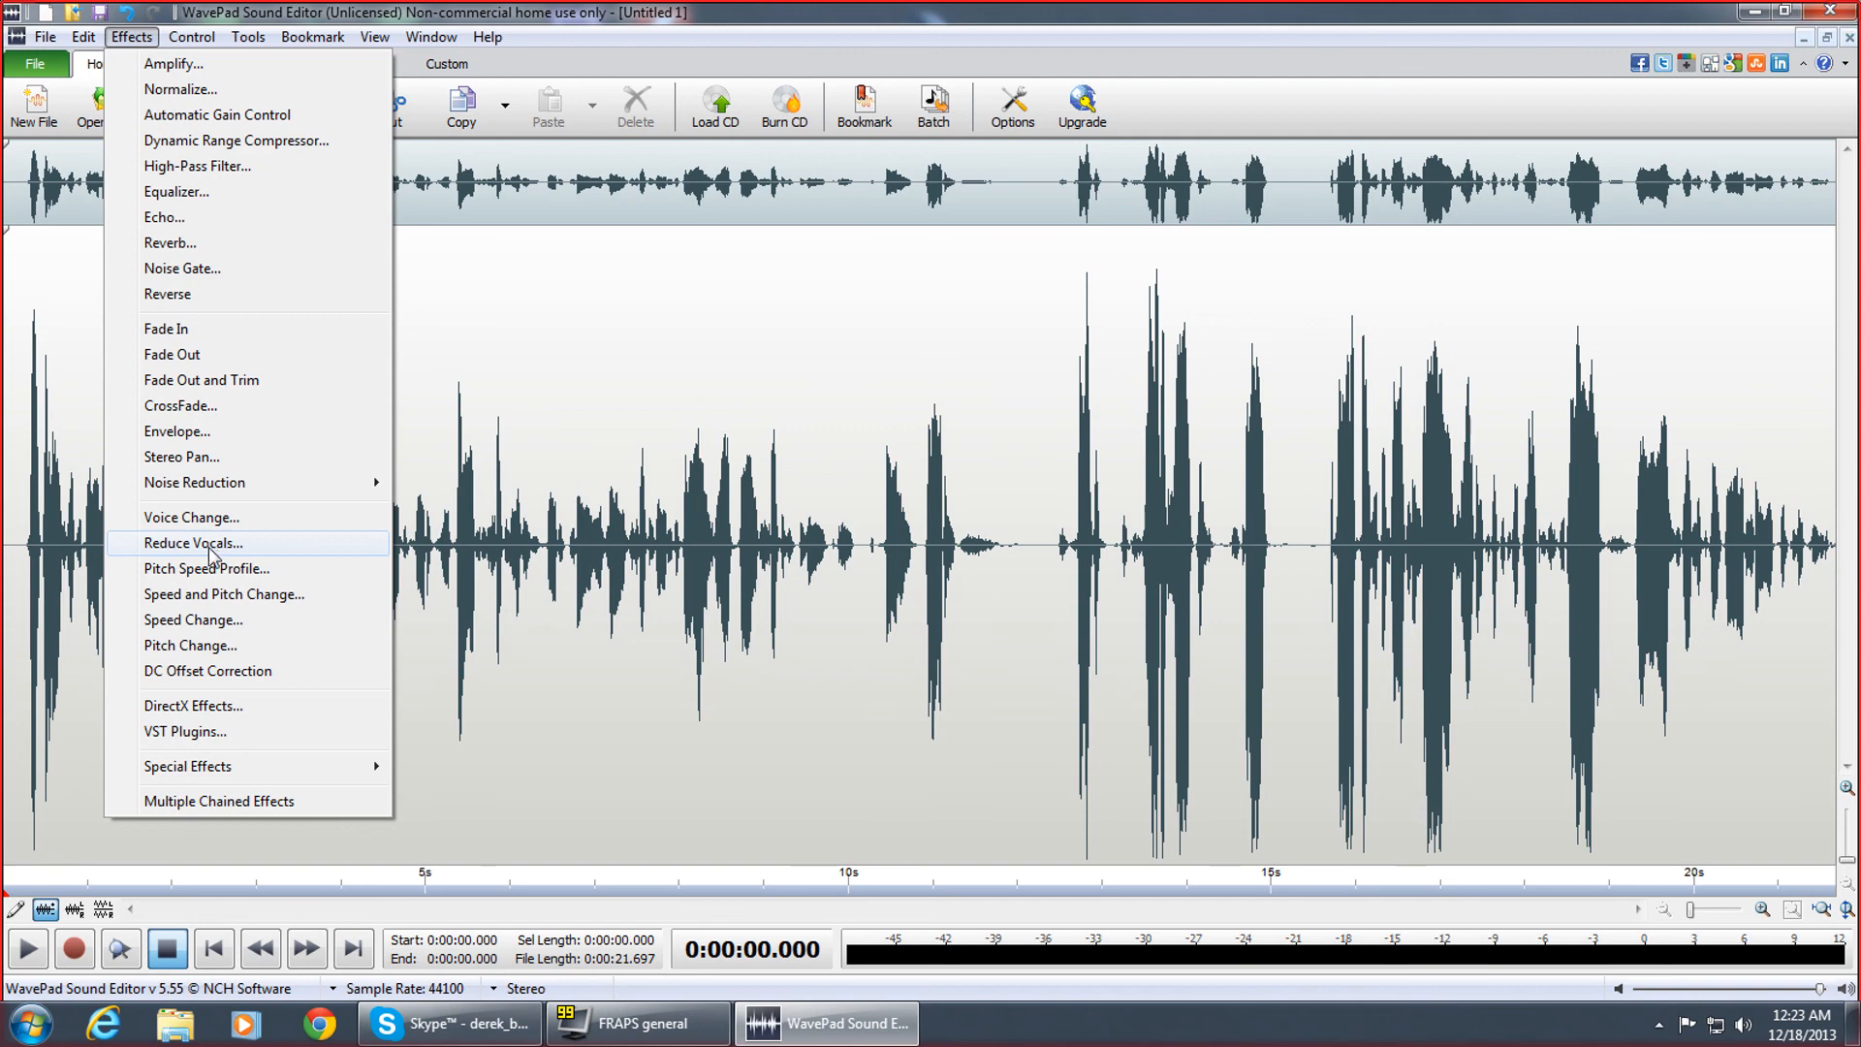
{"action": "left_click", "coordinate": [260, 597]}
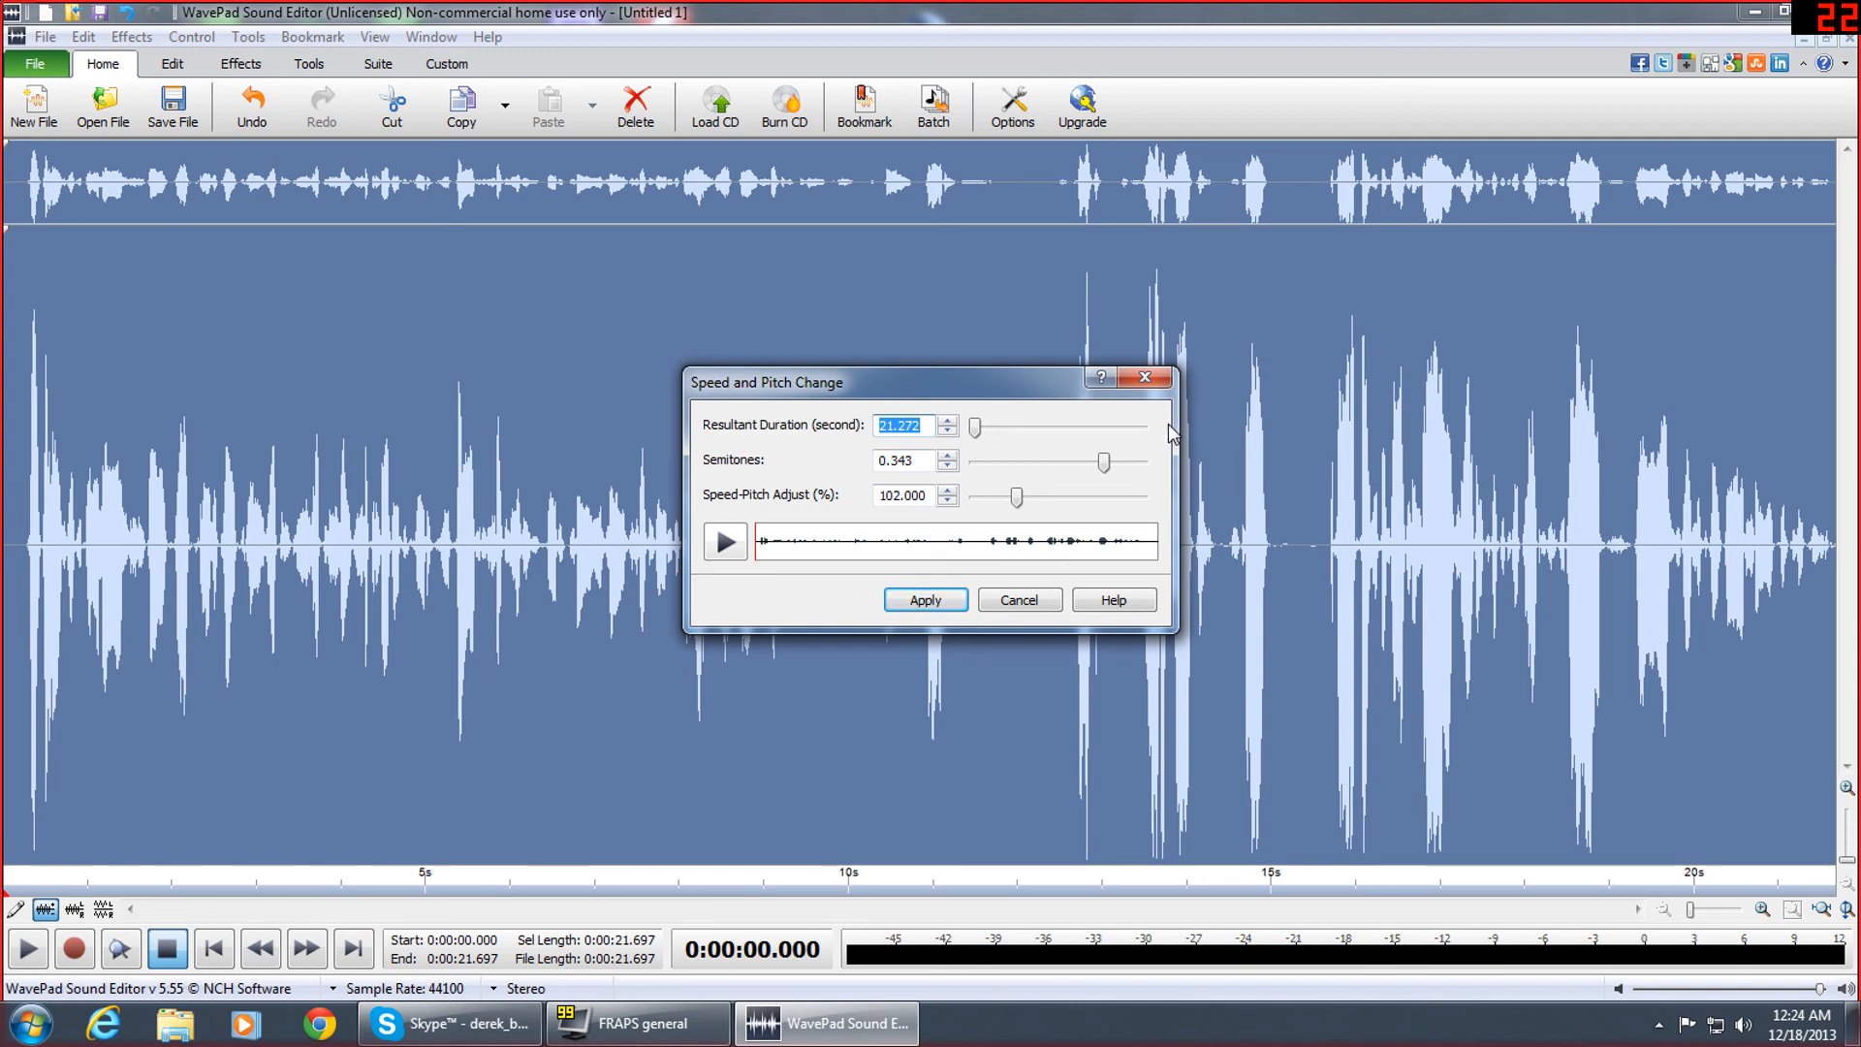
{"action": "left_click_drag", "start_coordinate": [1024, 489], "coordinate": [1013, 499]}
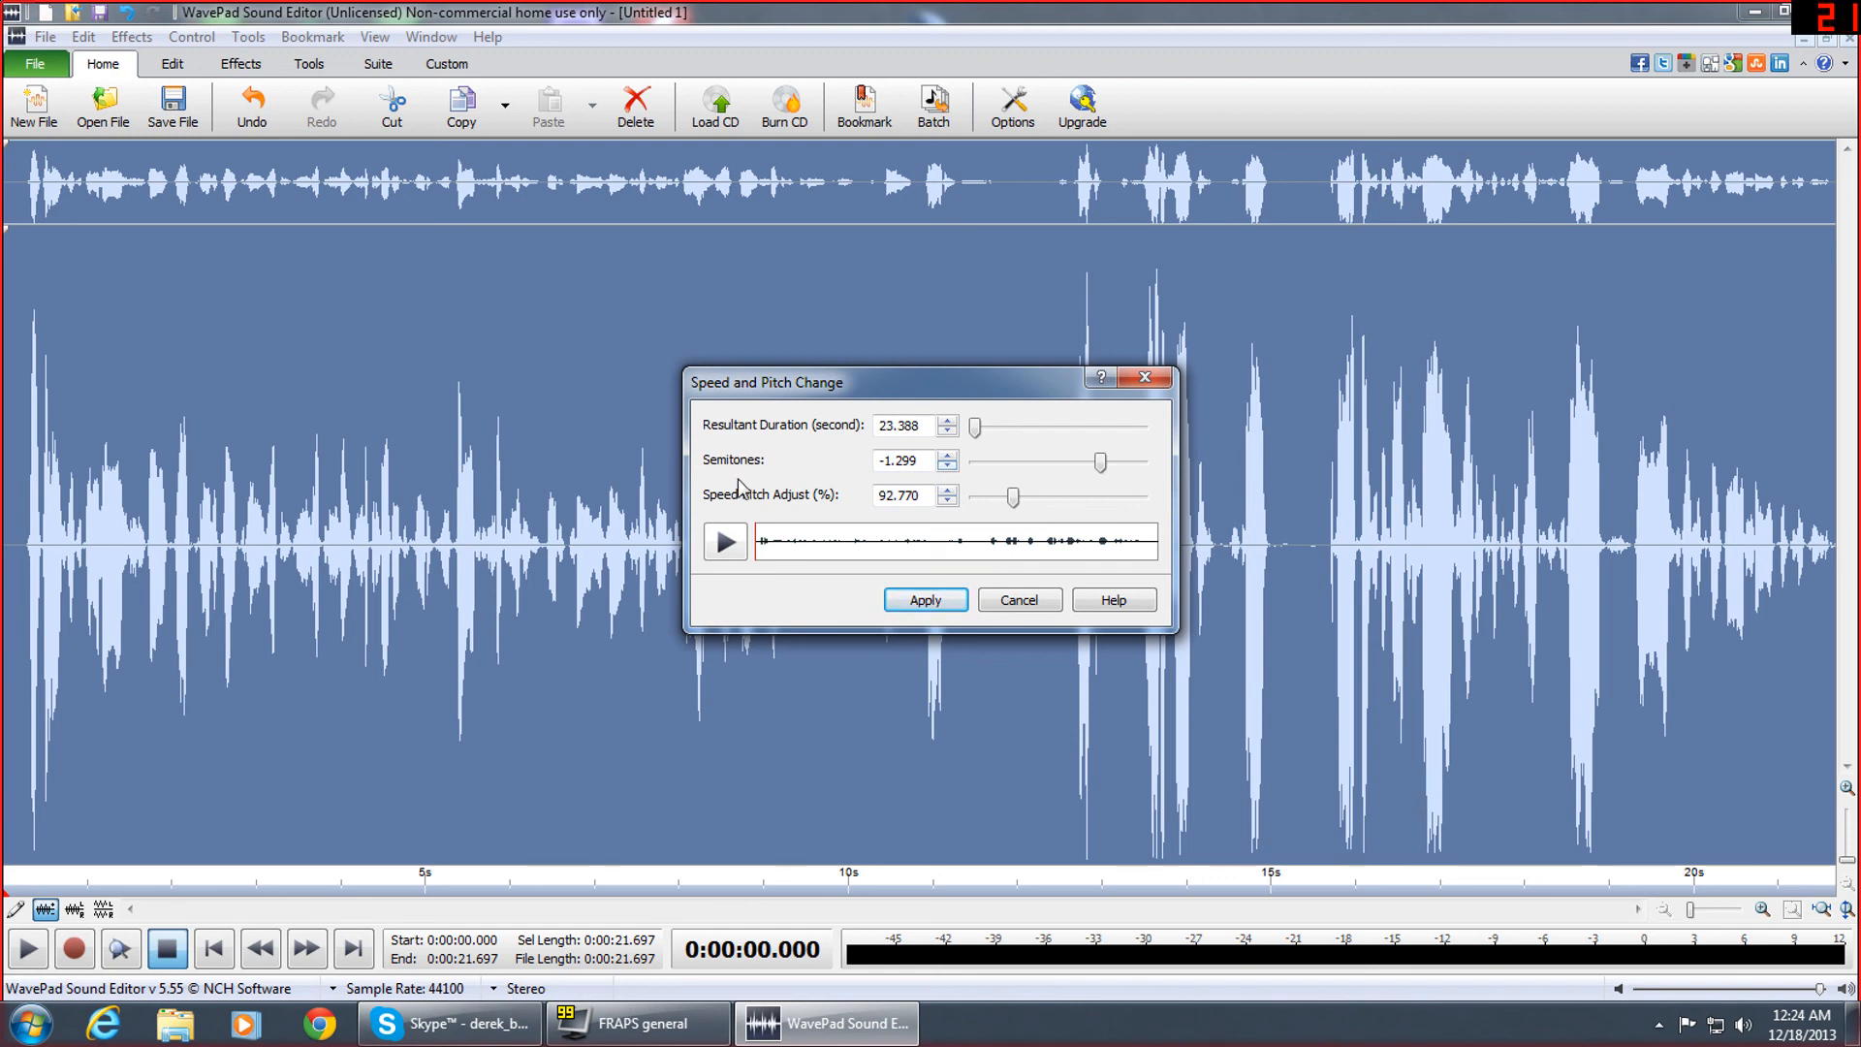
{"action": "left_click", "coordinate": [727, 543]}
{"action": "left_click", "coordinate": [717, 545]}
{"action": "left_click_drag", "start_coordinate": [1013, 497], "coordinate": [1011, 498]}
{"action": "left_click", "coordinate": [737, 549]}
{"action": "left_click", "coordinate": [727, 546]}
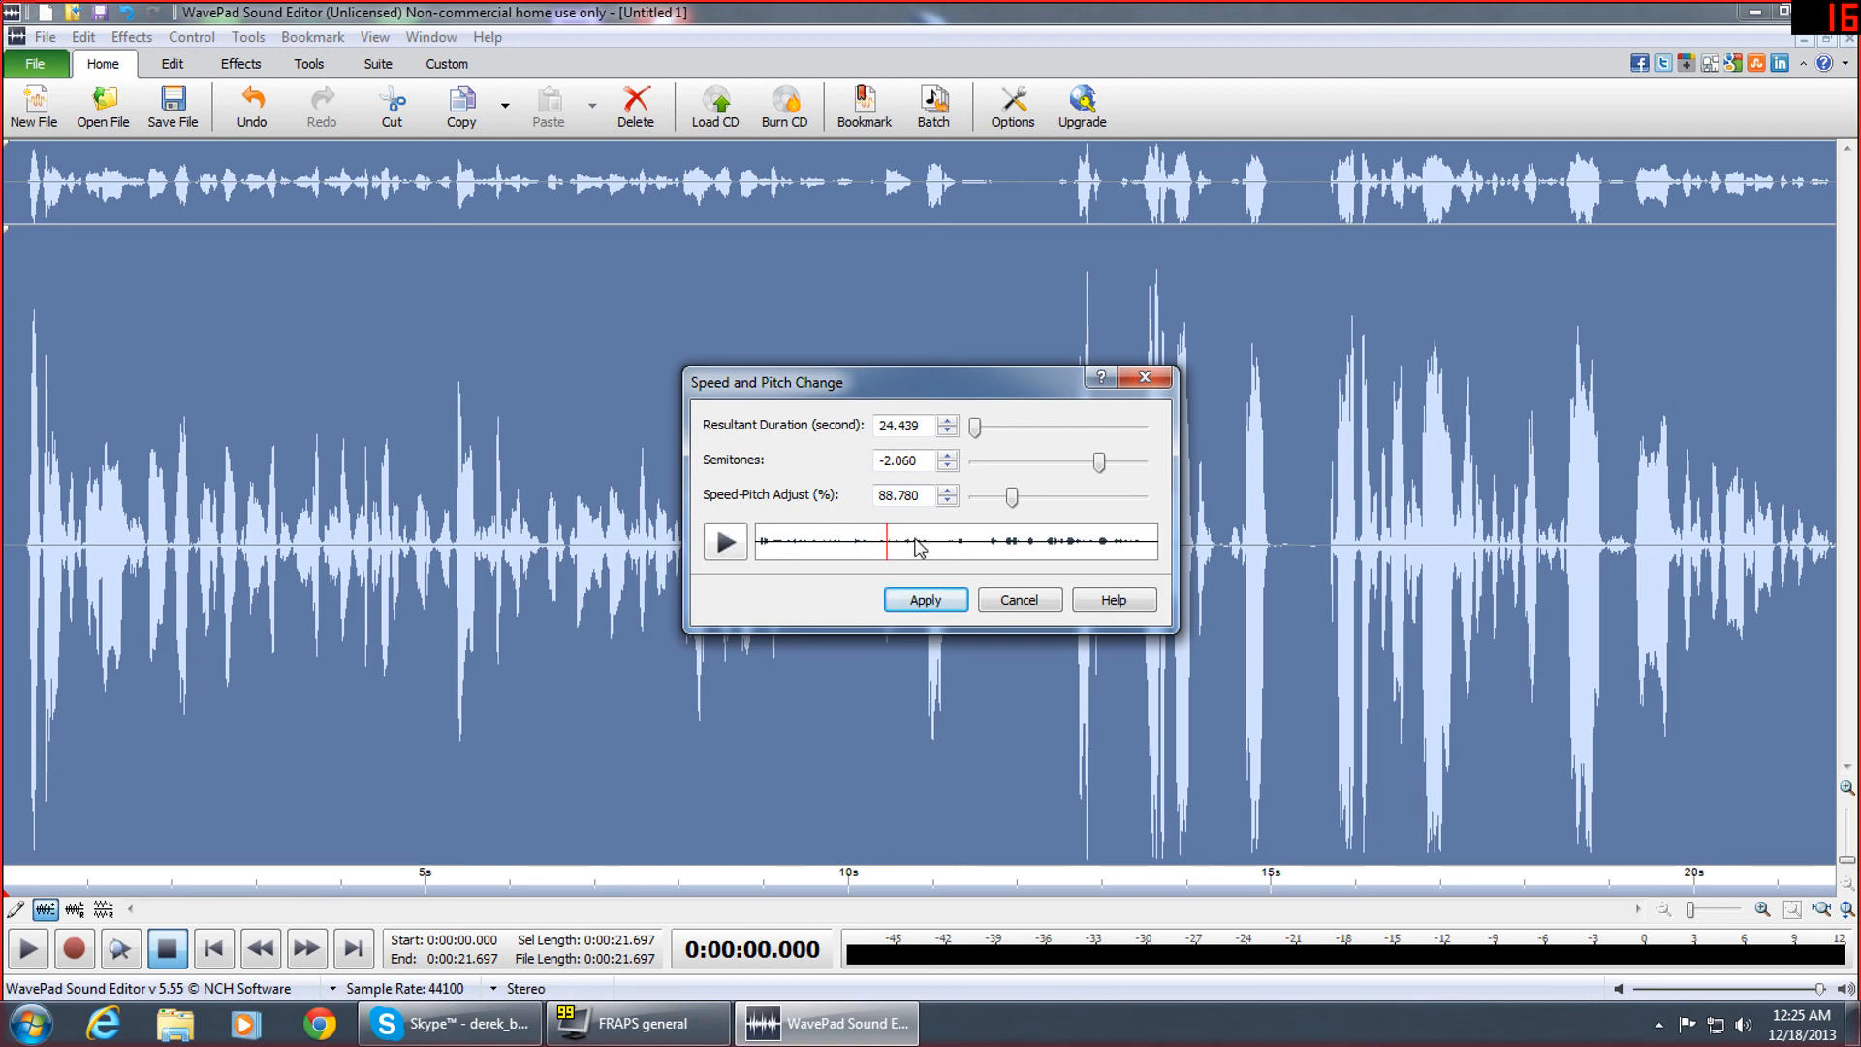
Preview speed-pitch adjustments of 96.760%, 104.740% and 128.680%, then cancel the effect
{"action": "left_click_drag", "start_coordinate": [1020, 508], "coordinate": [1024, 508]}
{"action": "left_click", "coordinate": [734, 549]}
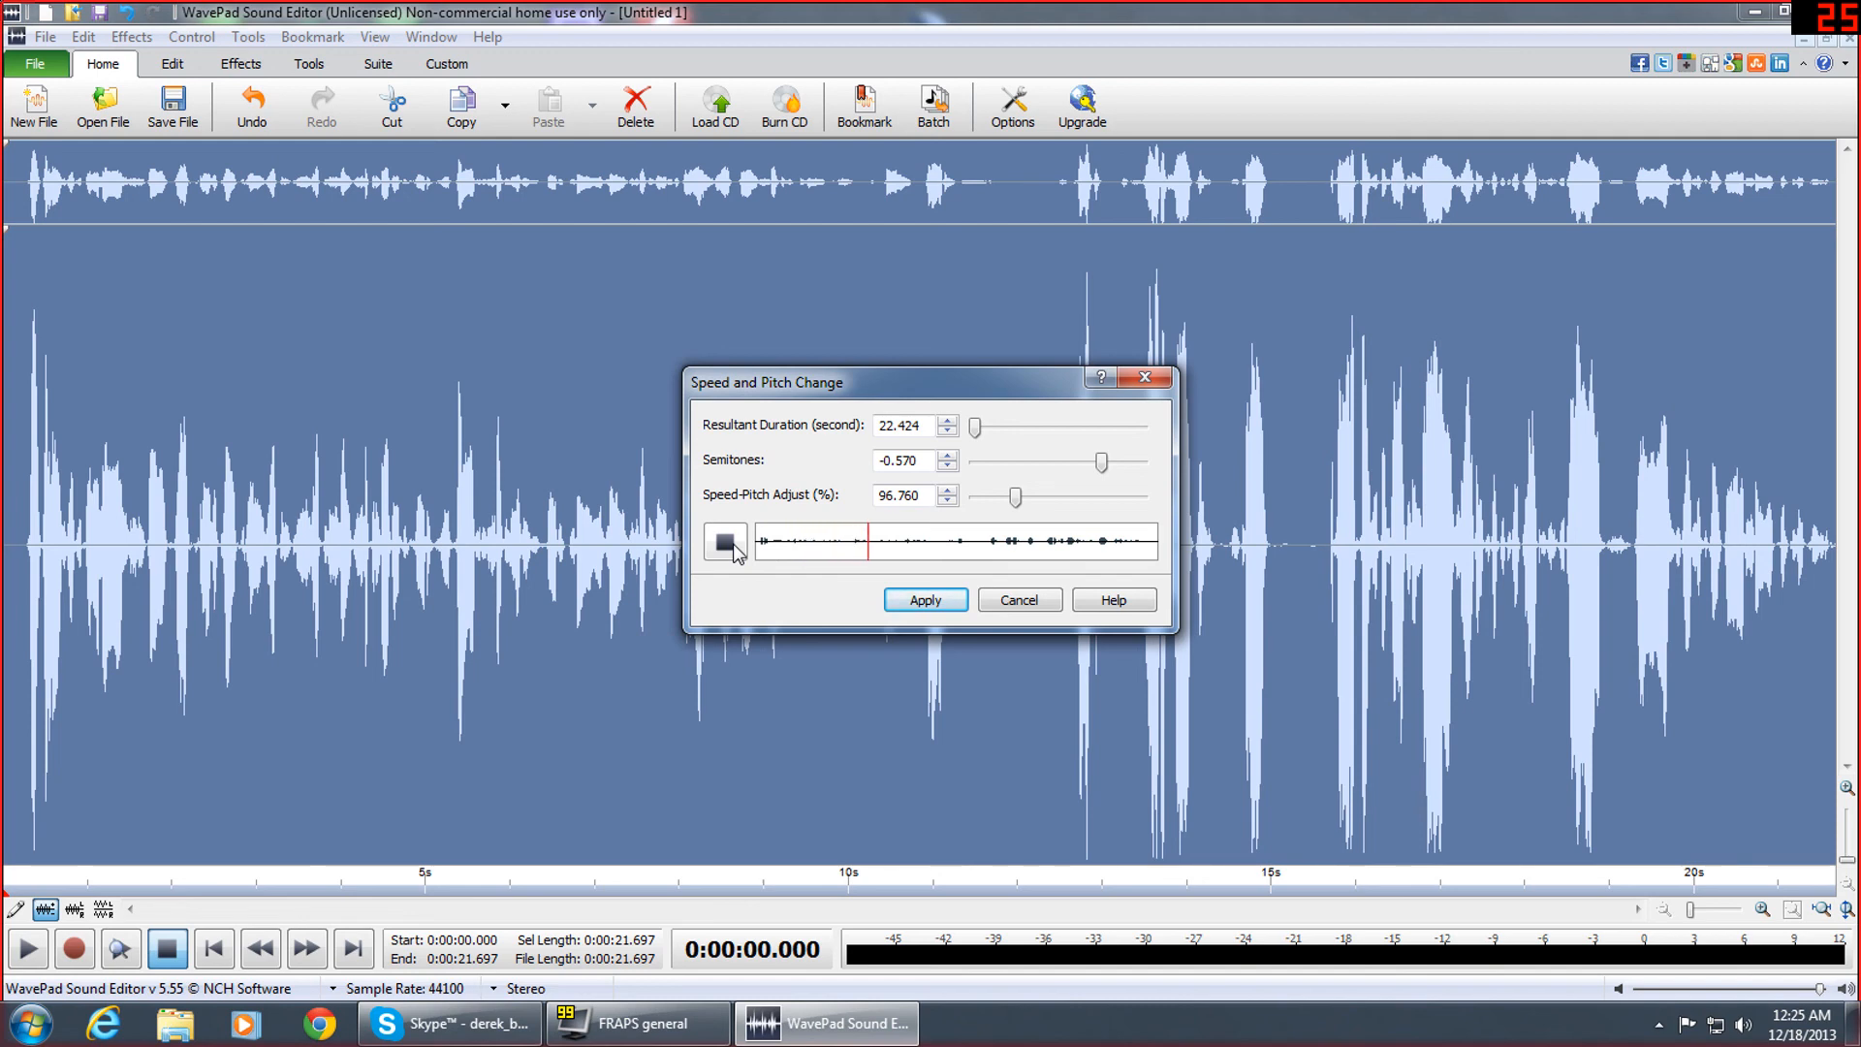
{"action": "left_click", "coordinate": [727, 543]}
{"action": "left_click_drag", "start_coordinate": [1015, 498], "coordinate": [1020, 502]}
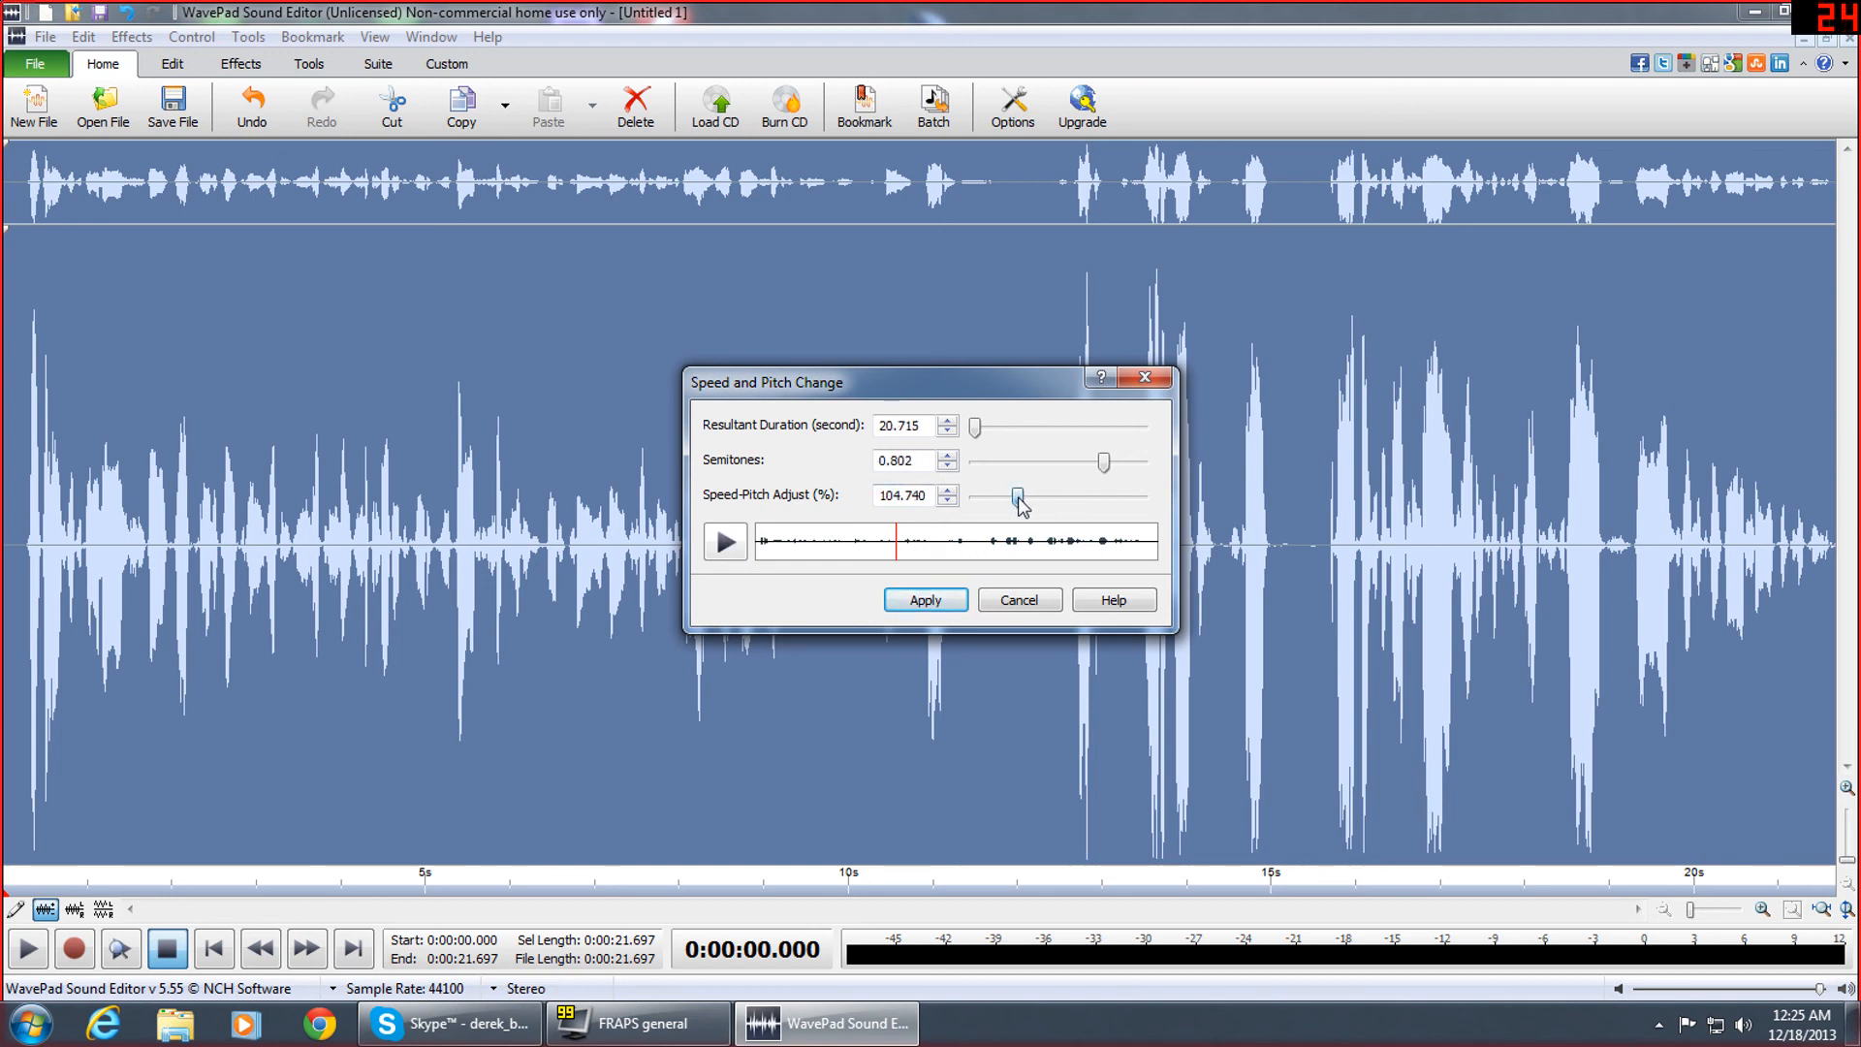
{"action": "left_click", "coordinate": [742, 540]}
{"action": "left_click", "coordinate": [734, 547]}
{"action": "left_click_drag", "start_coordinate": [1017, 498], "coordinate": [1032, 502]}
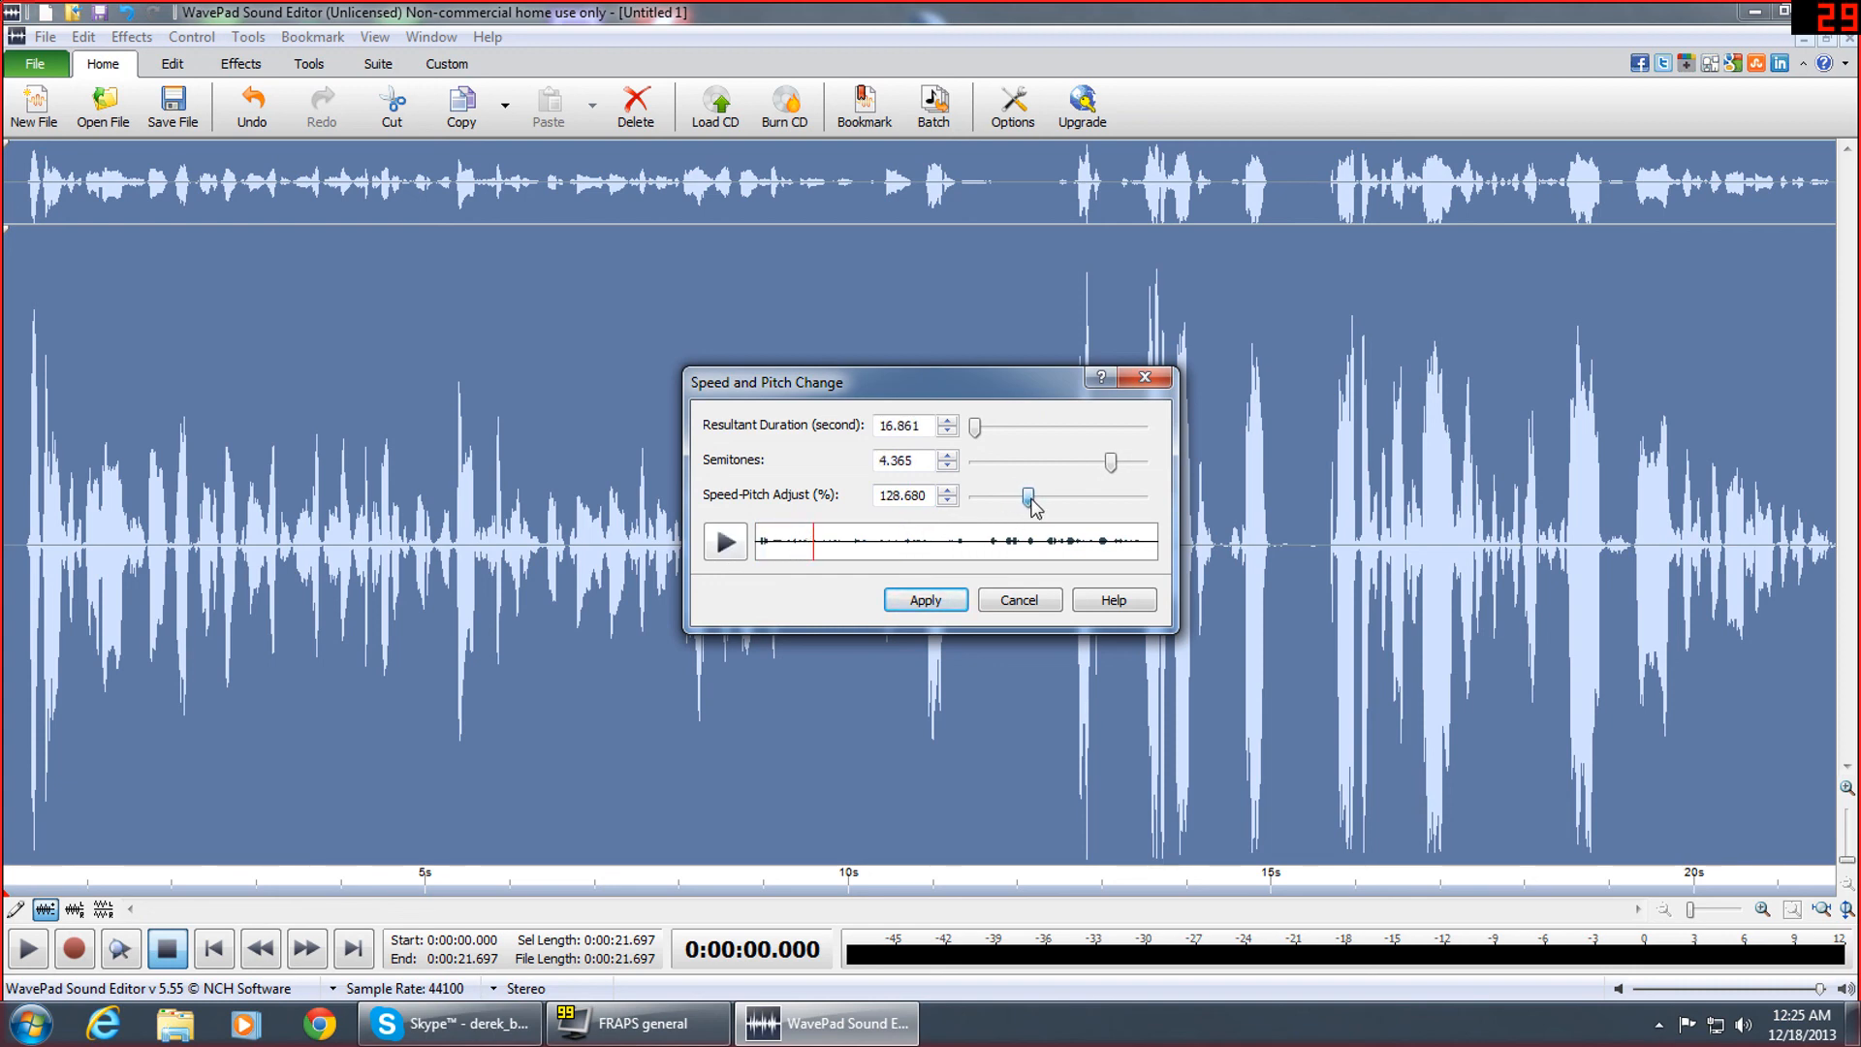
{"action": "left_click", "coordinate": [733, 545]}
{"action": "left_click", "coordinate": [734, 549]}
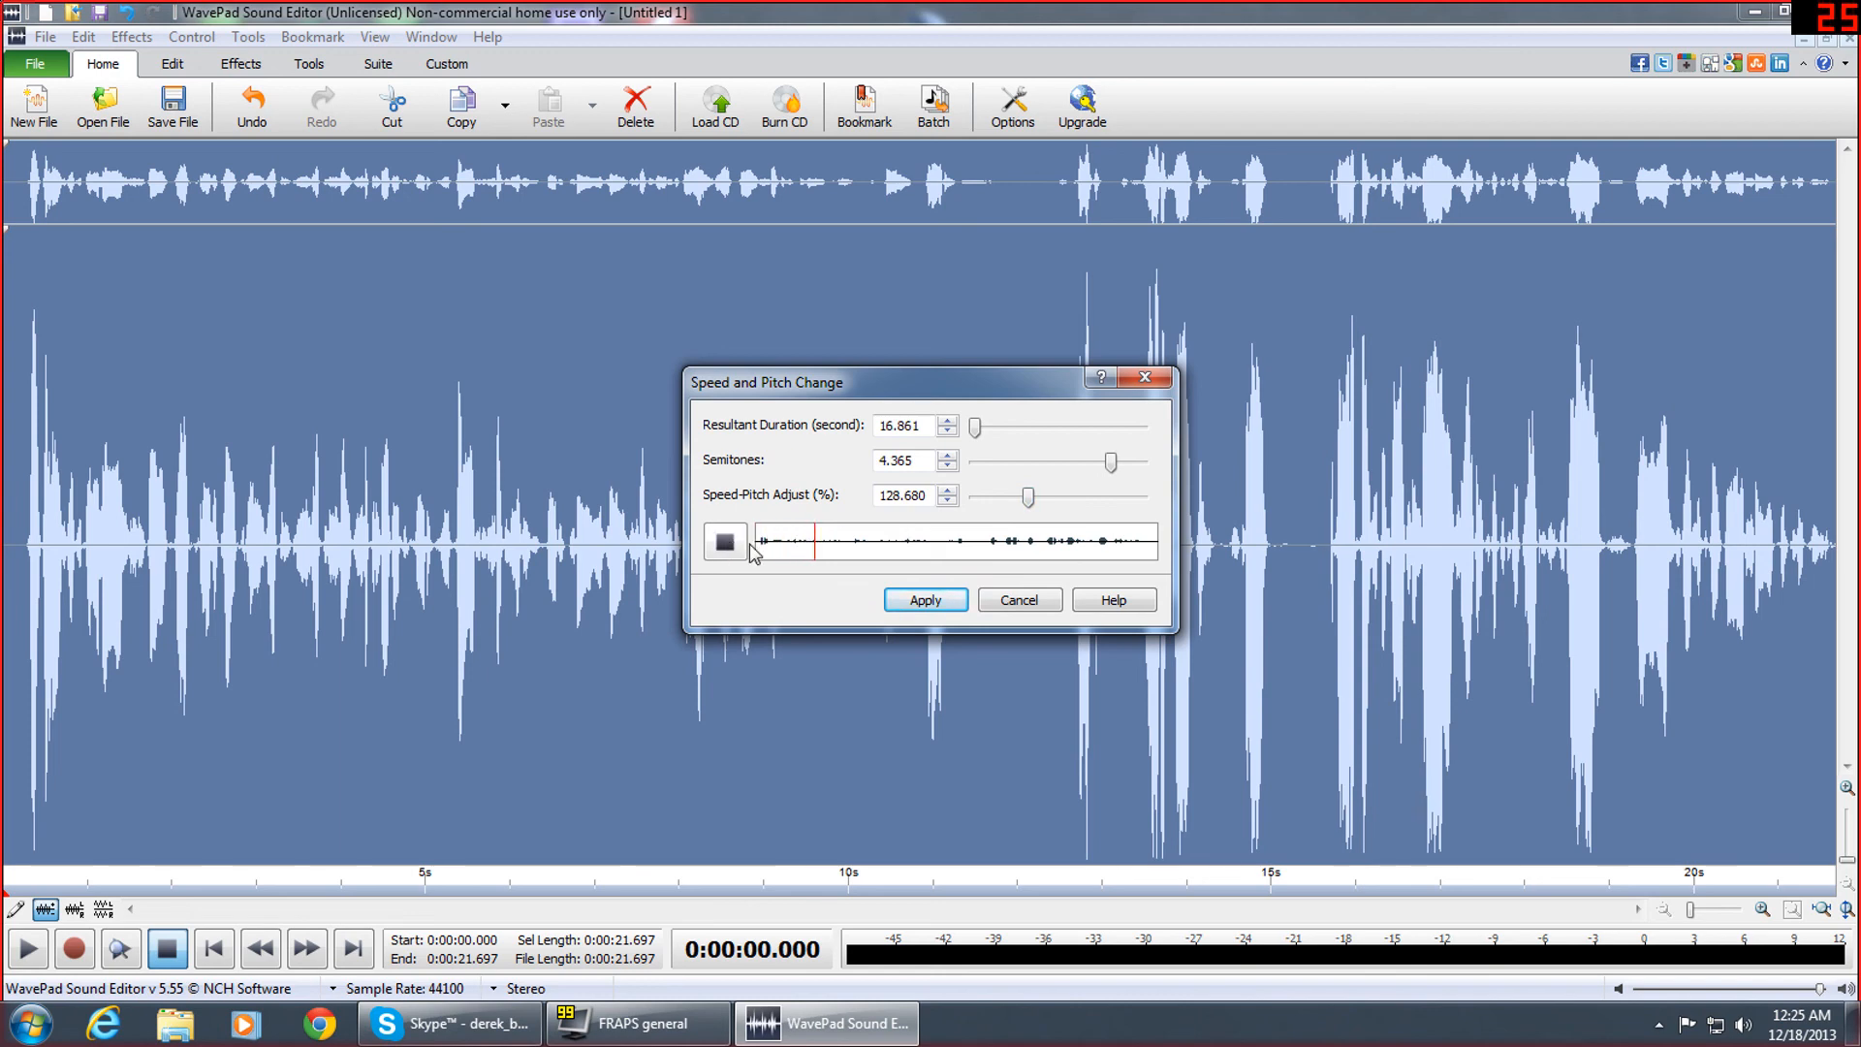
{"action": "left_click", "coordinate": [1019, 600]}
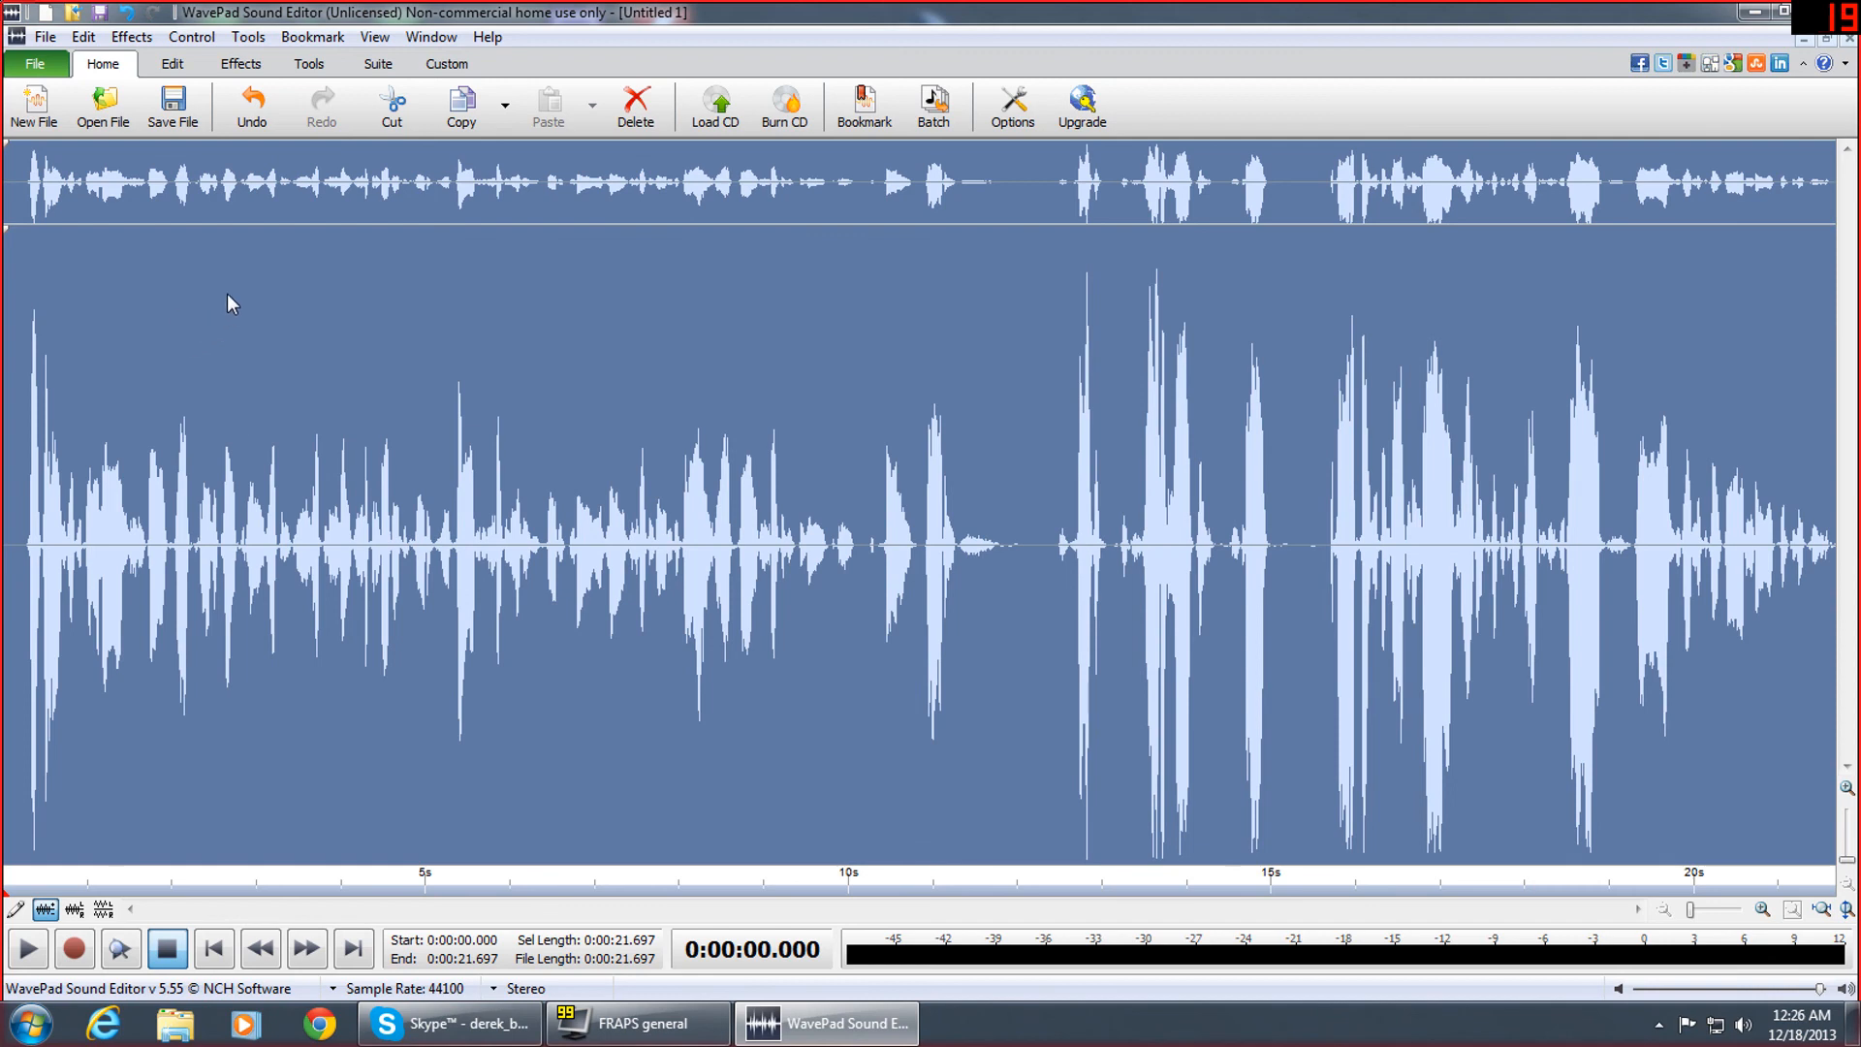
Open Pitch Change for the whole recording and preview it with a pitch adjustment of 96.760%
{"action": "left_click", "coordinate": [132, 37]}
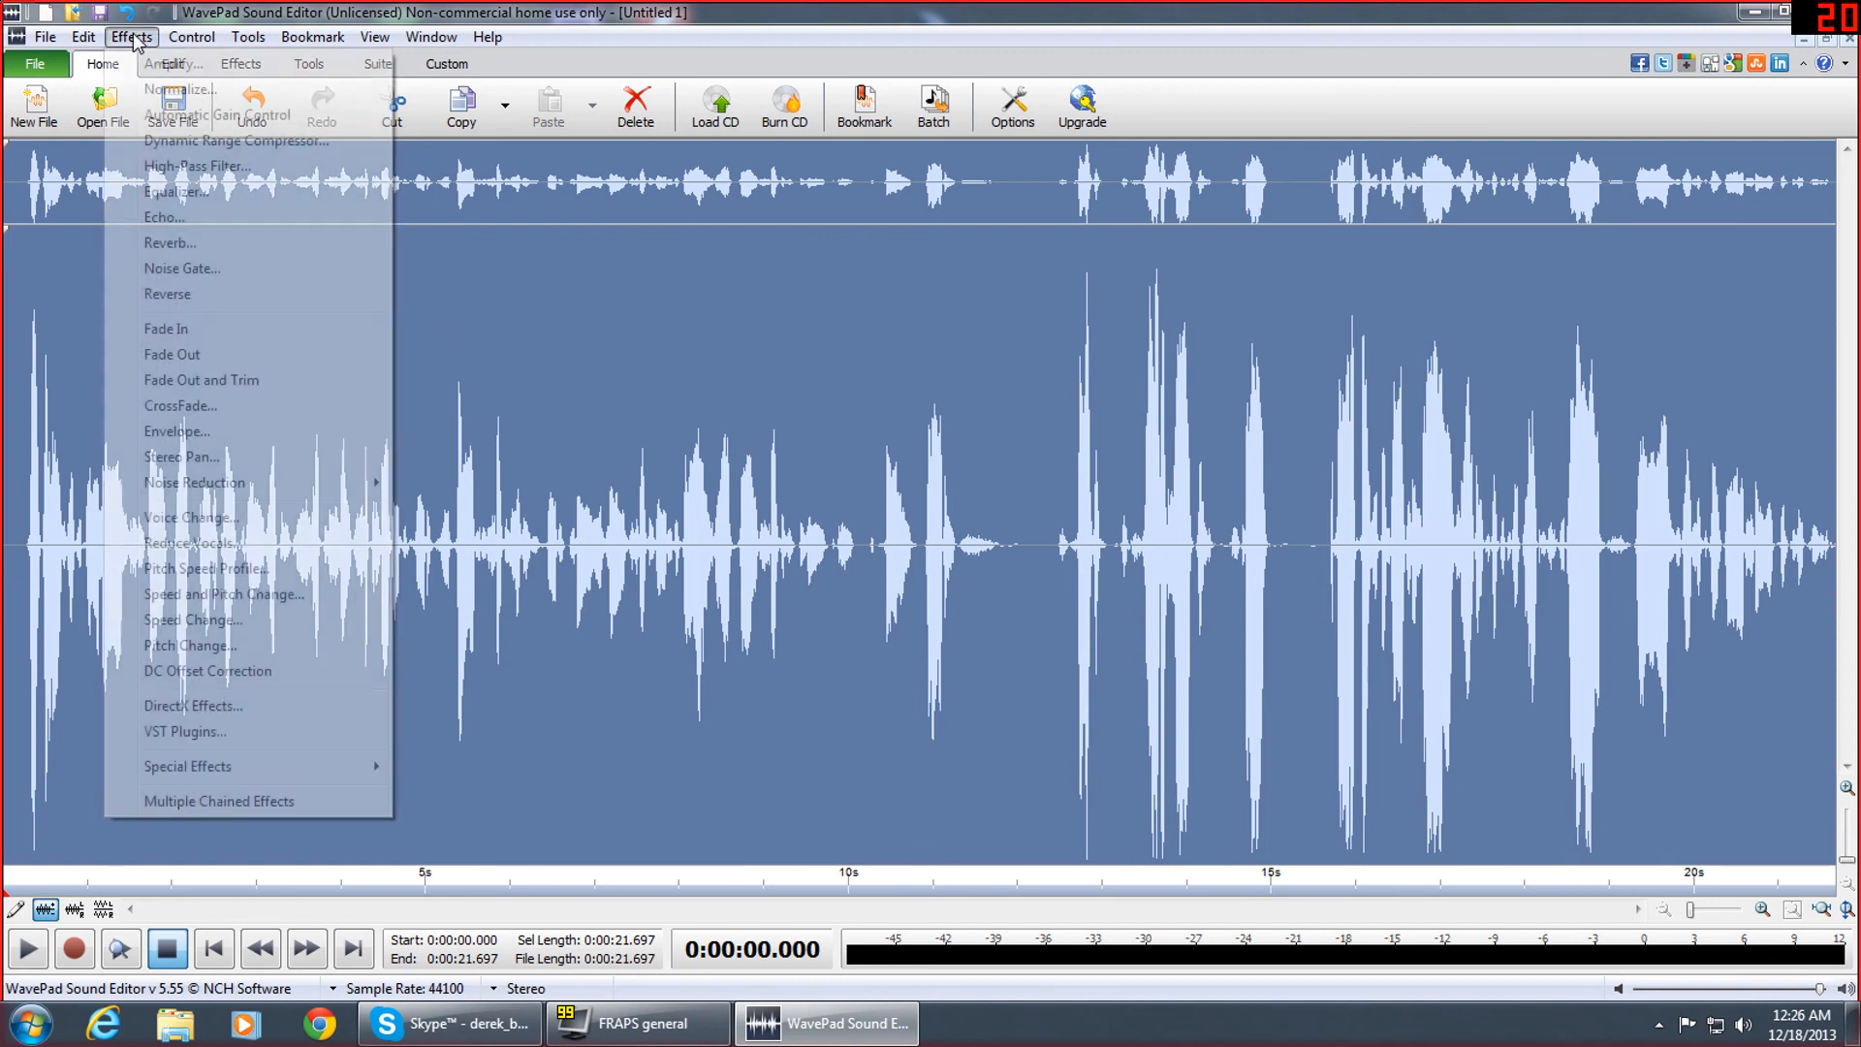
{"action": "left_click", "coordinate": [203, 646]}
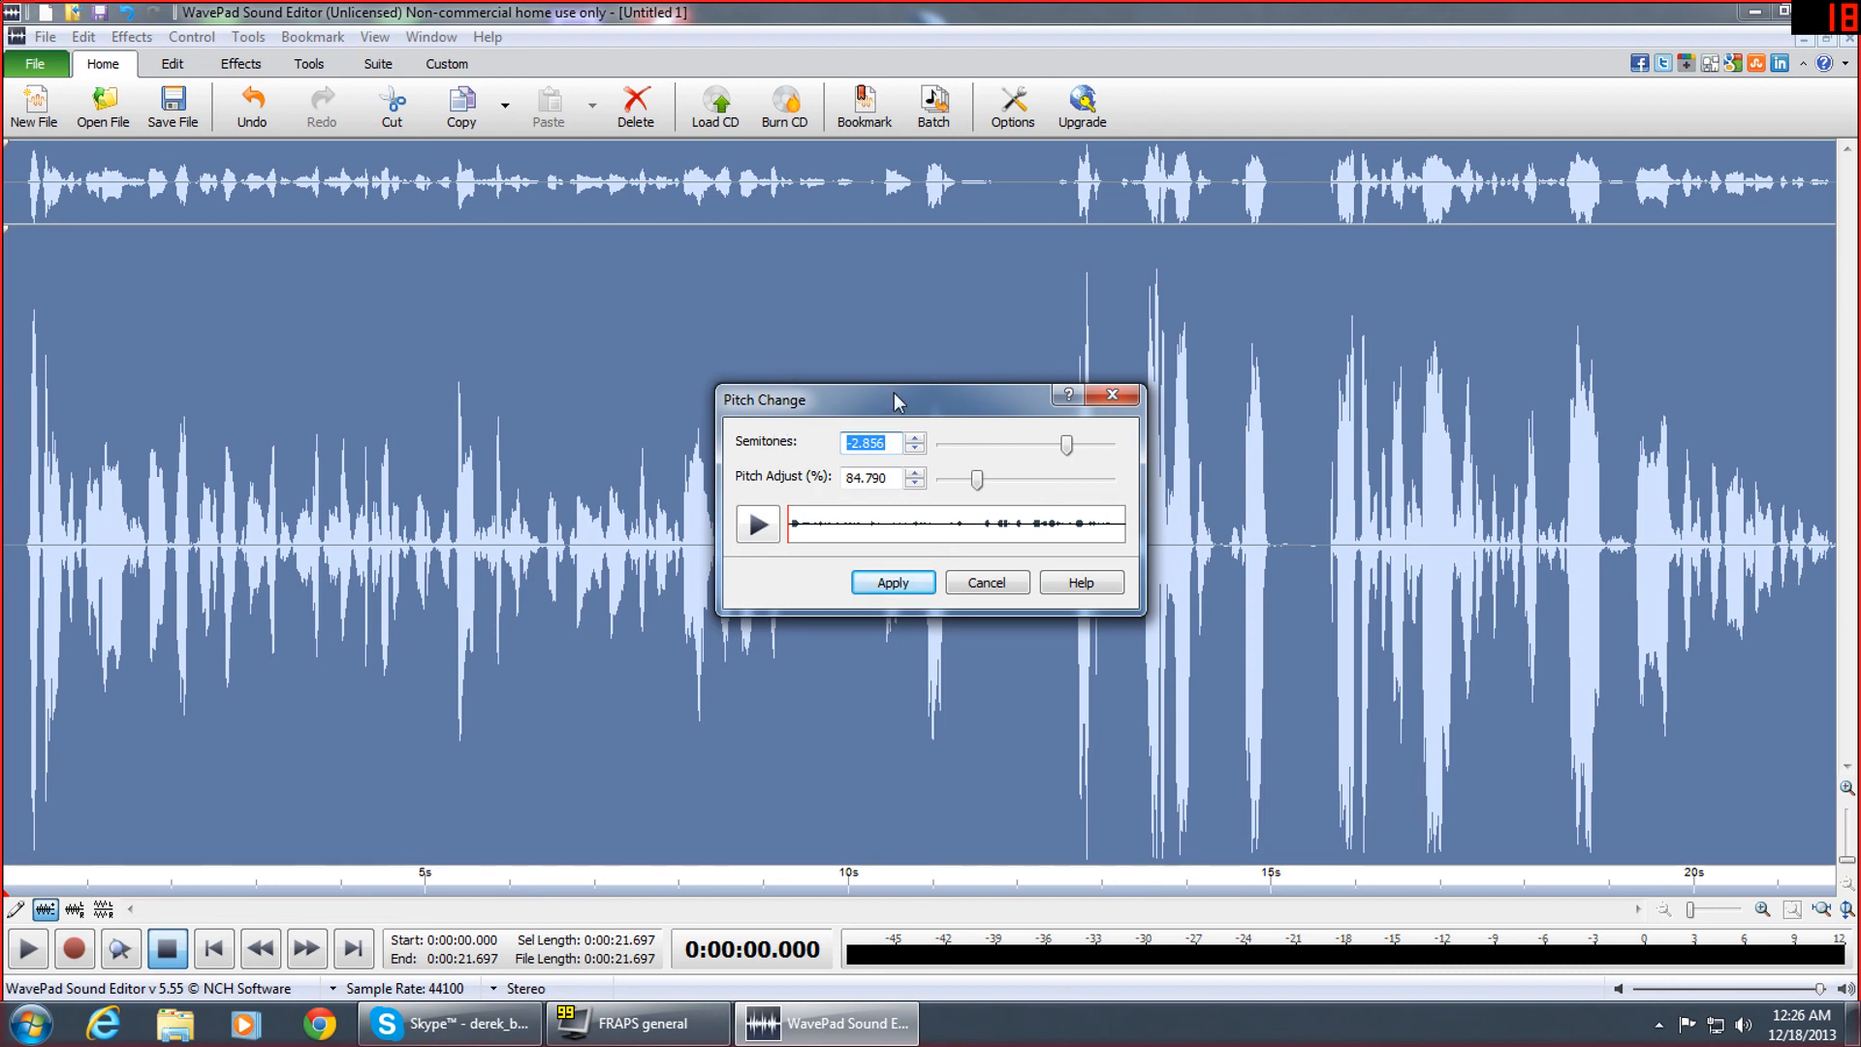
{"action": "mouse_move", "coordinate": [985, 483]}
{"action": "left_mouse_down"}
{"action": "mouse_move", "coordinate": [1030, 486]}
{"action": "mouse_move", "coordinate": [968, 485]}
{"action": "mouse_move", "coordinate": [1001, 496]}
{"action": "left_mouse_up"}
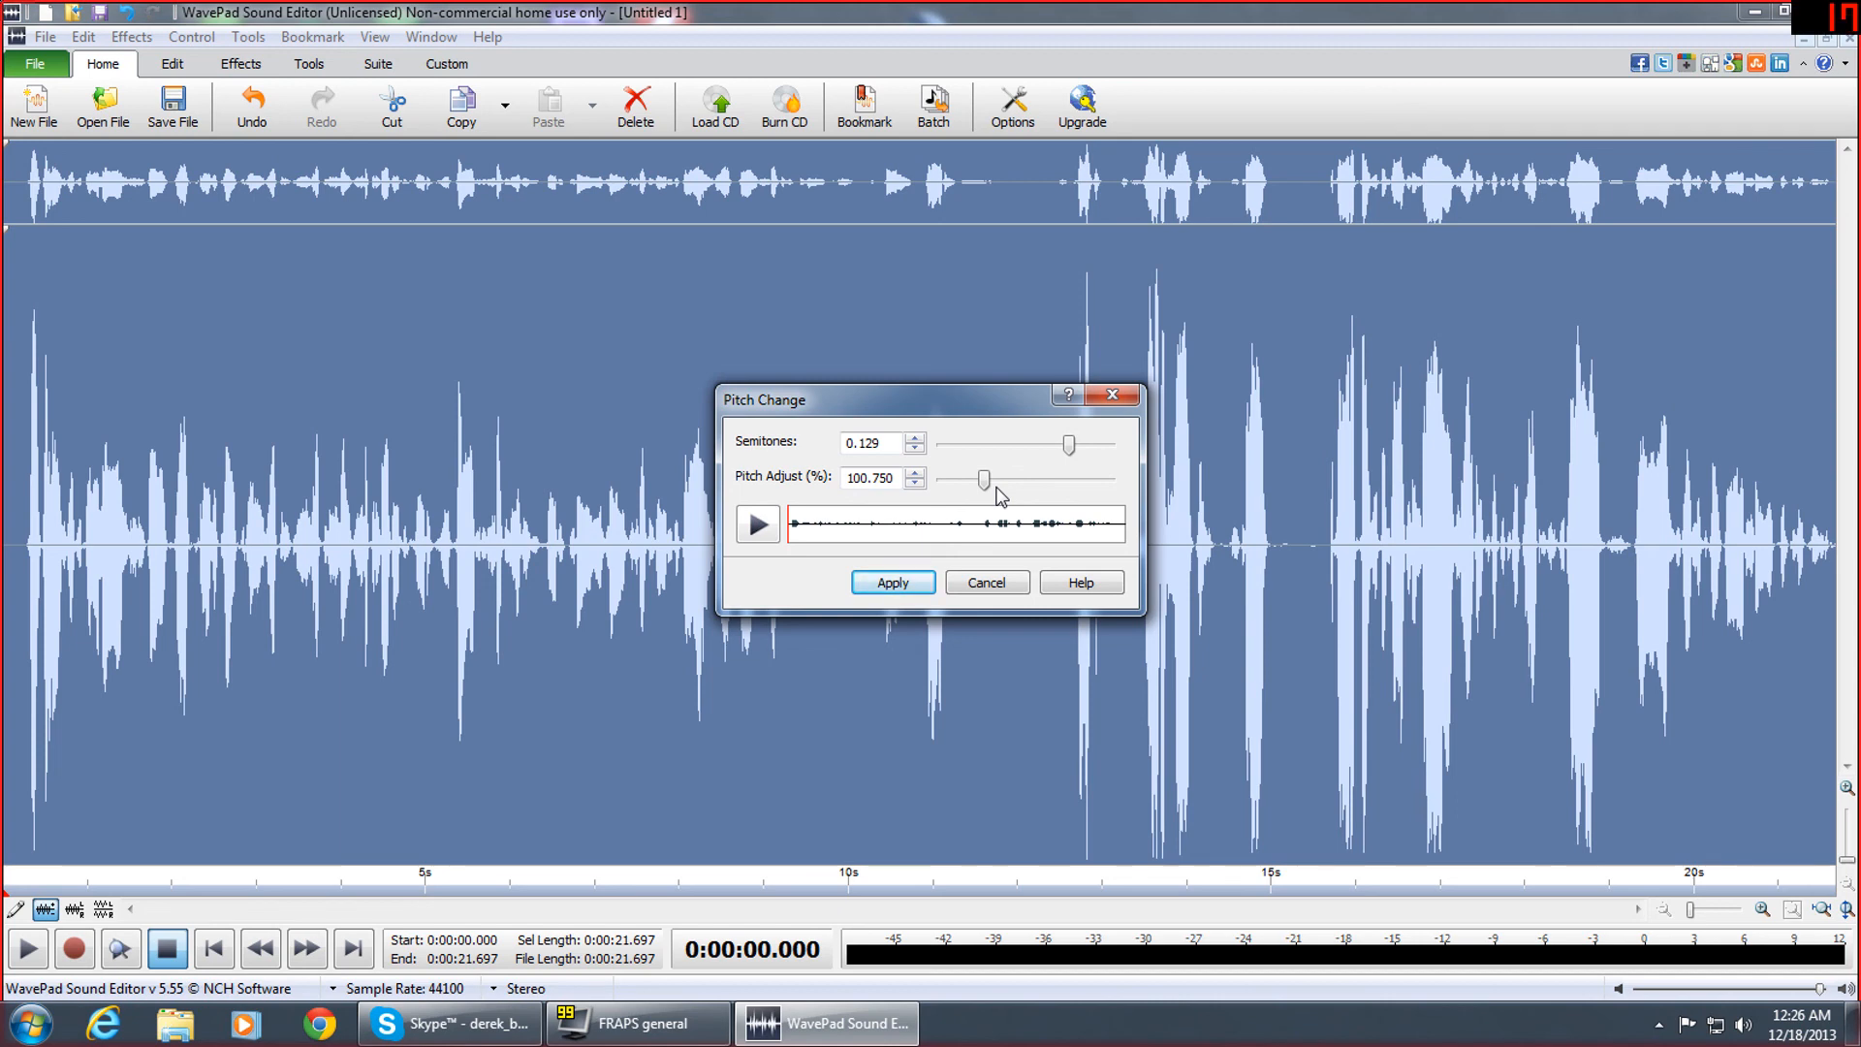
{"action": "left_click_drag", "start_coordinate": [984, 480], "coordinate": [983, 487]}
{"action": "left_click", "coordinate": [758, 524]}
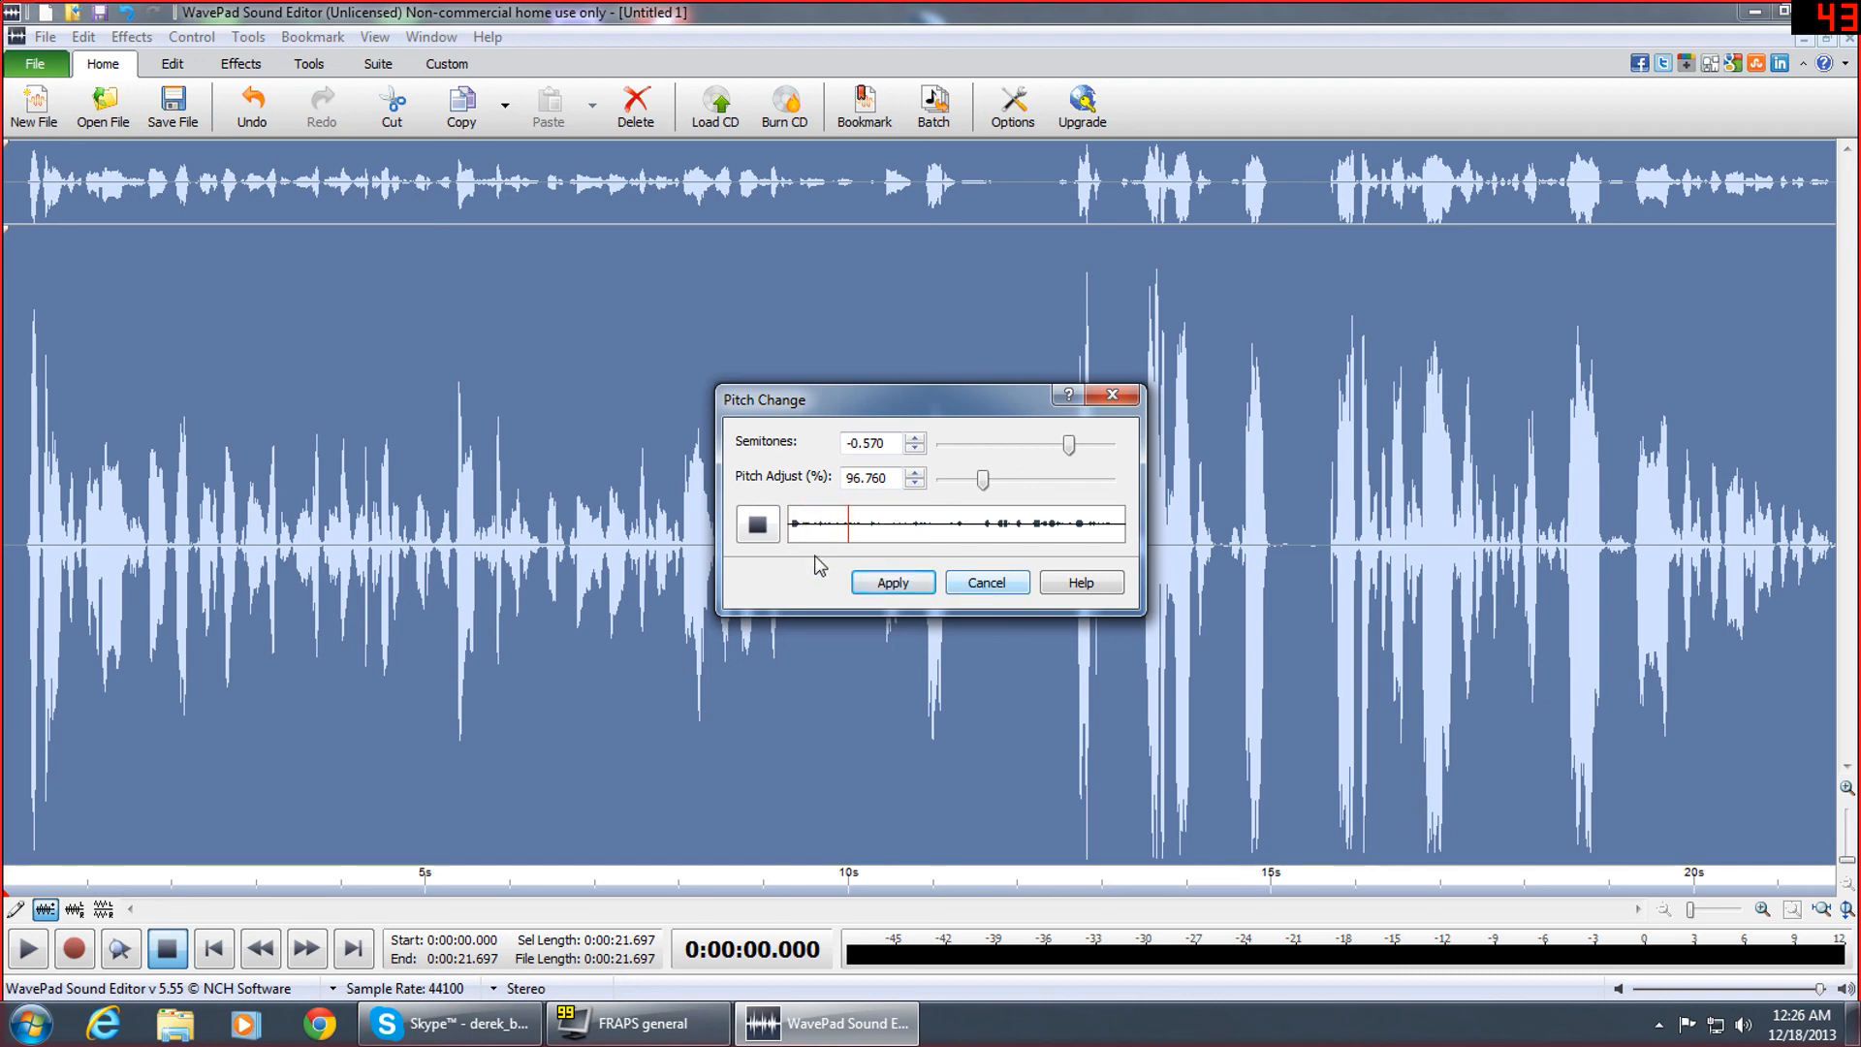
{"action": "left_click", "coordinate": [766, 529]}
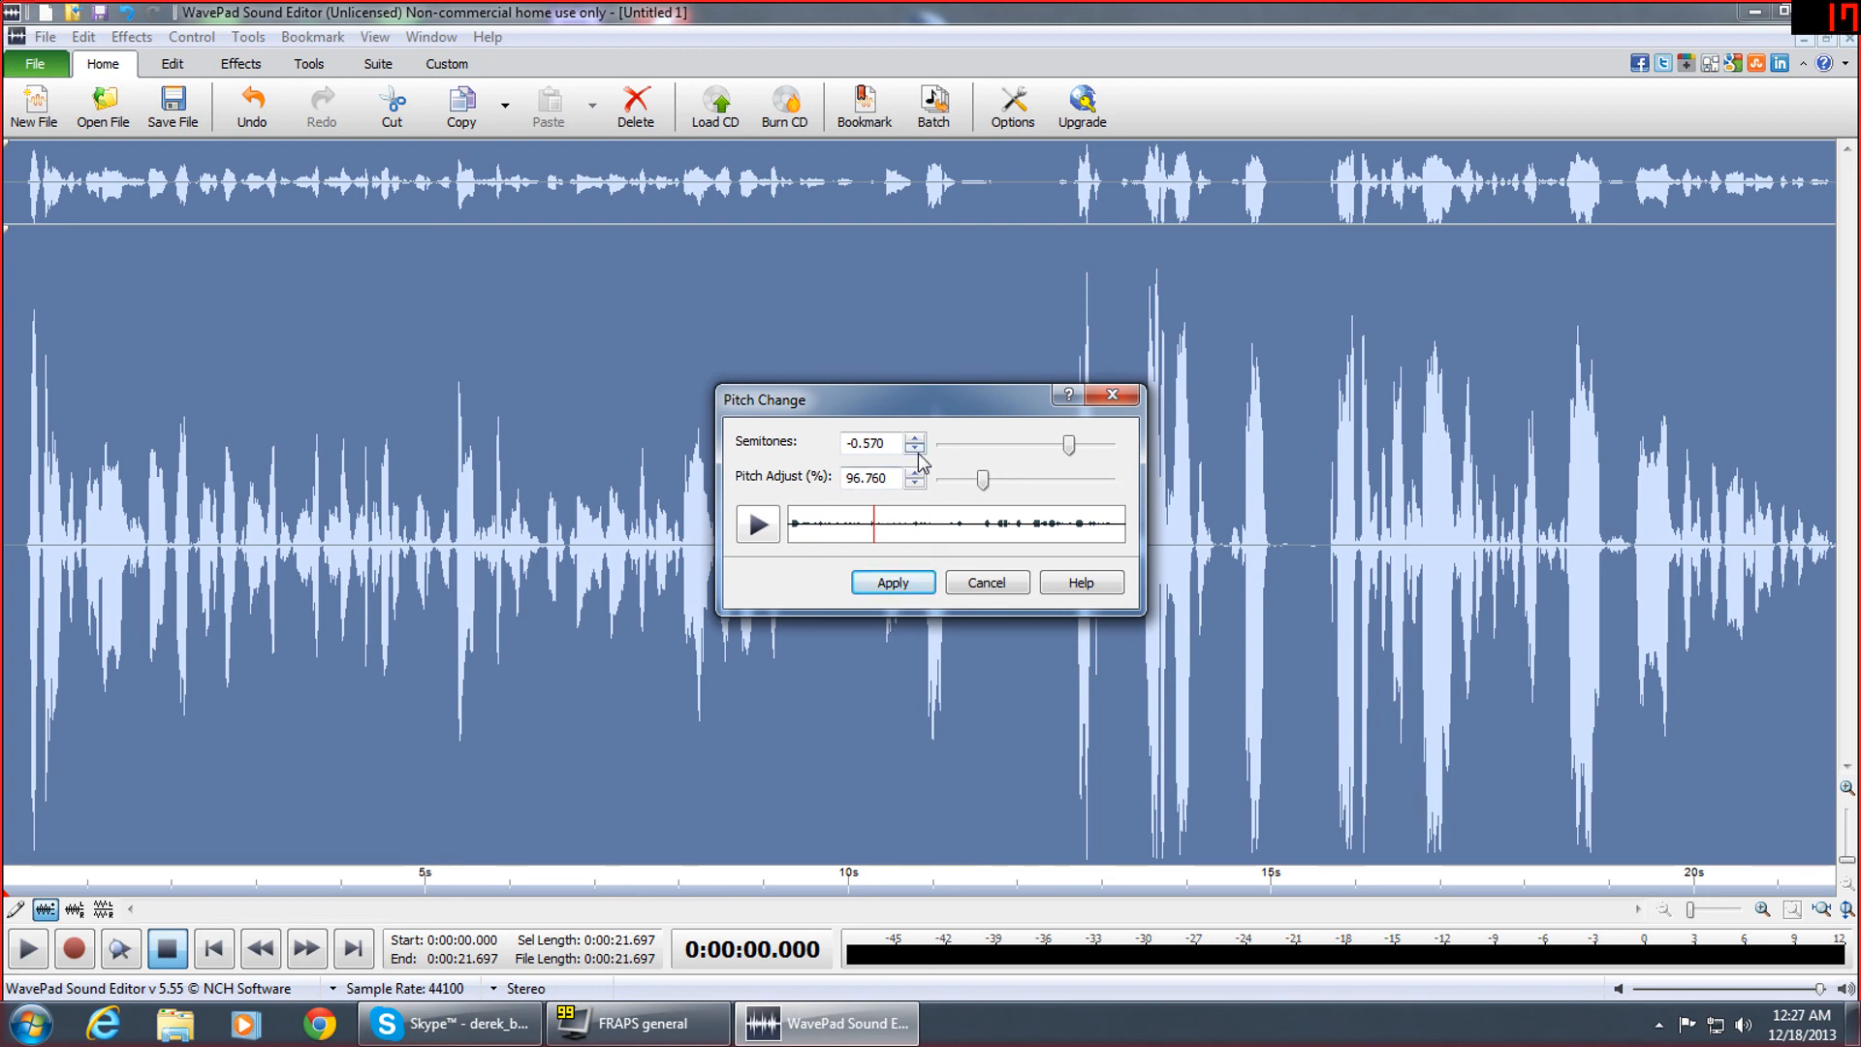
Preview the pitch change at a low 80.800% and at a high 132.670%
{"action": "mouse_move", "coordinate": [983, 479]}
{"action": "left_mouse_down"}
{"action": "mouse_move", "coordinate": [949, 479]}
{"action": "mouse_move", "coordinate": [981, 488]}
{"action": "left_mouse_up"}
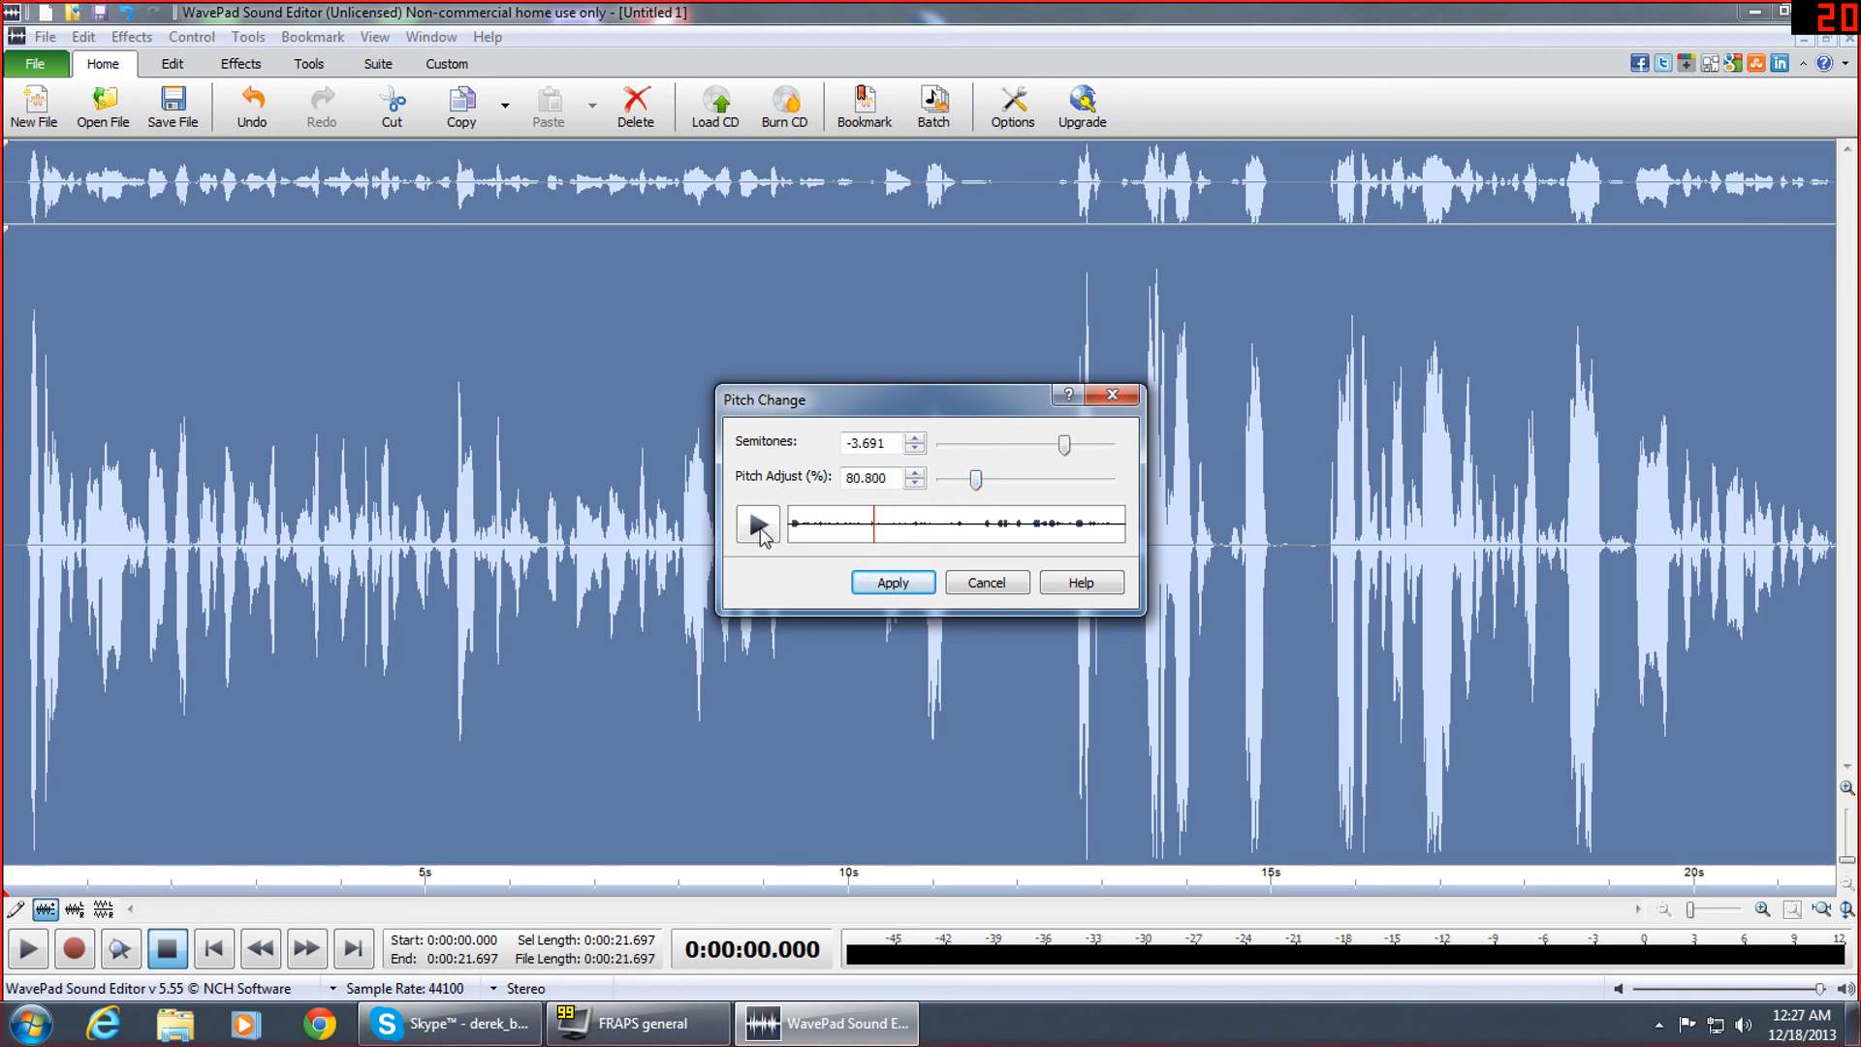
{"action": "left_click", "coordinate": [758, 526]}
{"action": "left_click", "coordinate": [761, 534]}
{"action": "left_click_drag", "start_coordinate": [977, 481], "coordinate": [998, 482]}
{"action": "left_click", "coordinate": [761, 525]}
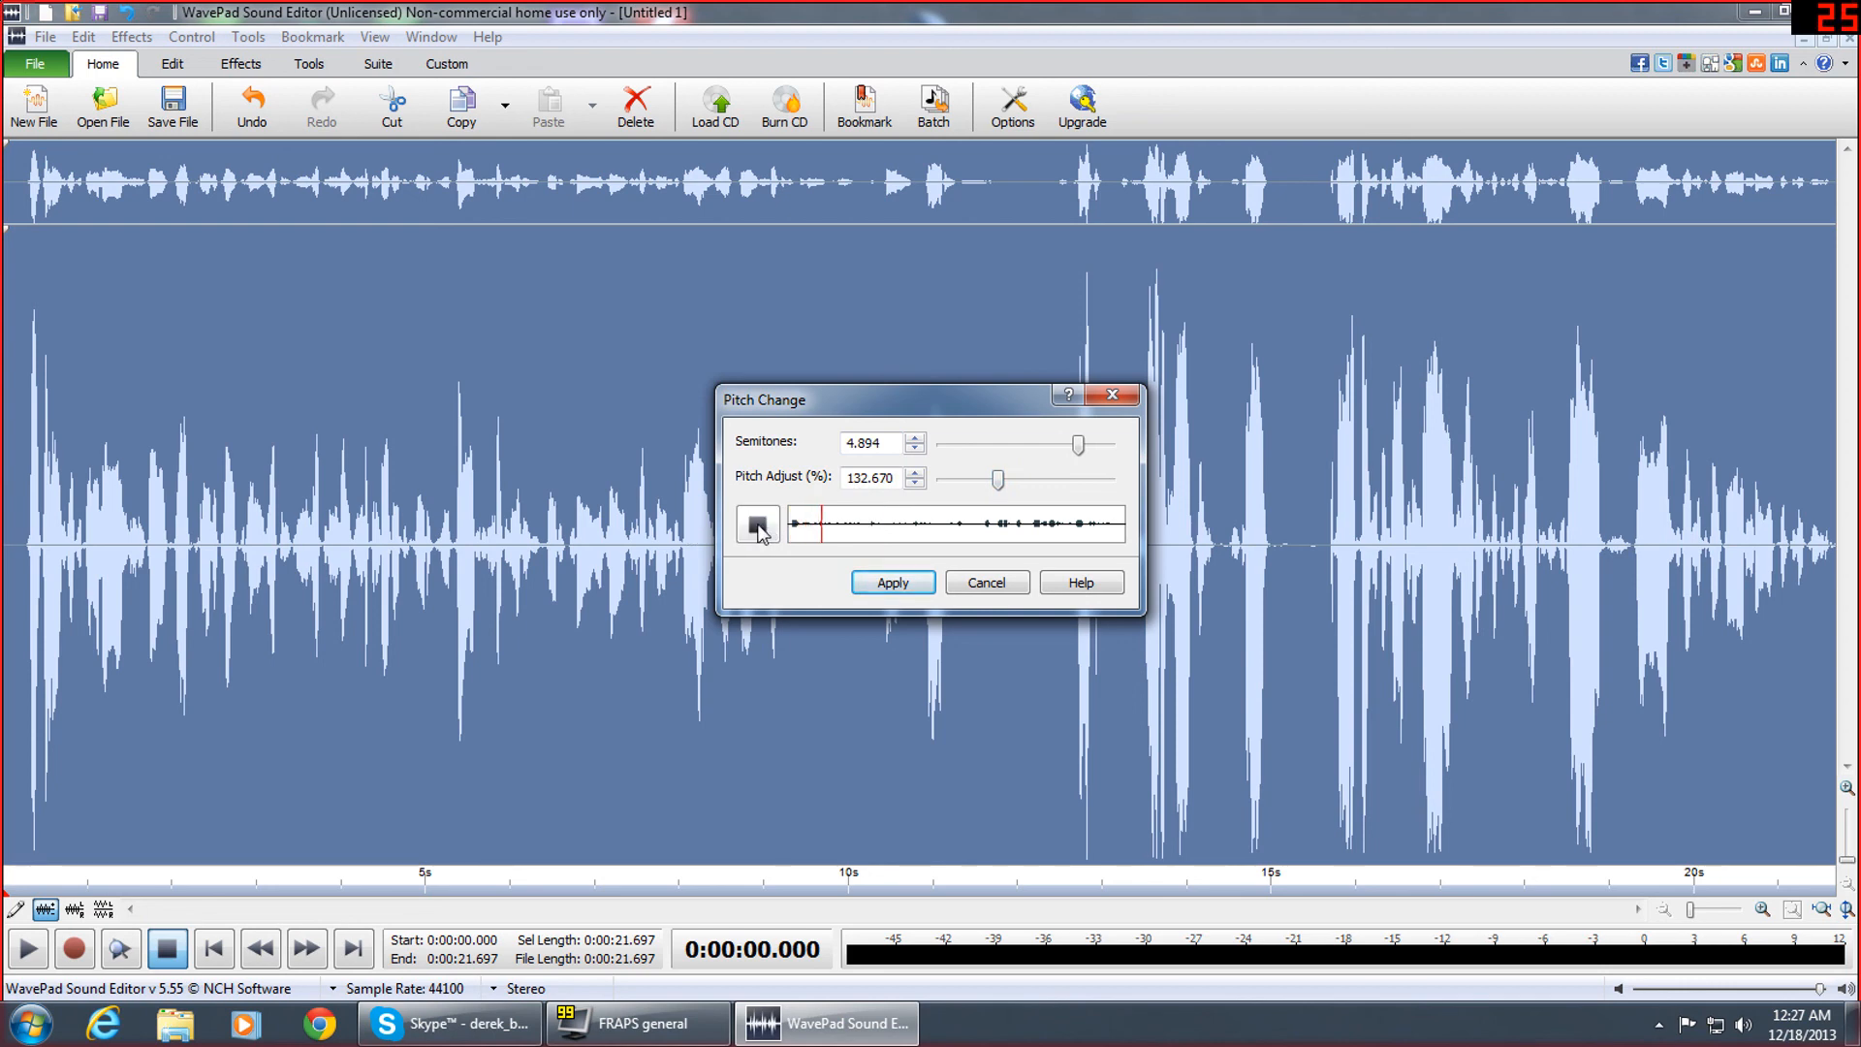
{"action": "left_click", "coordinate": [759, 528]}
Lower the pitch adjustment to about 89% and apply it to the recording
{"action": "left_click_drag", "start_coordinate": [998, 481], "coordinate": [978, 485]}
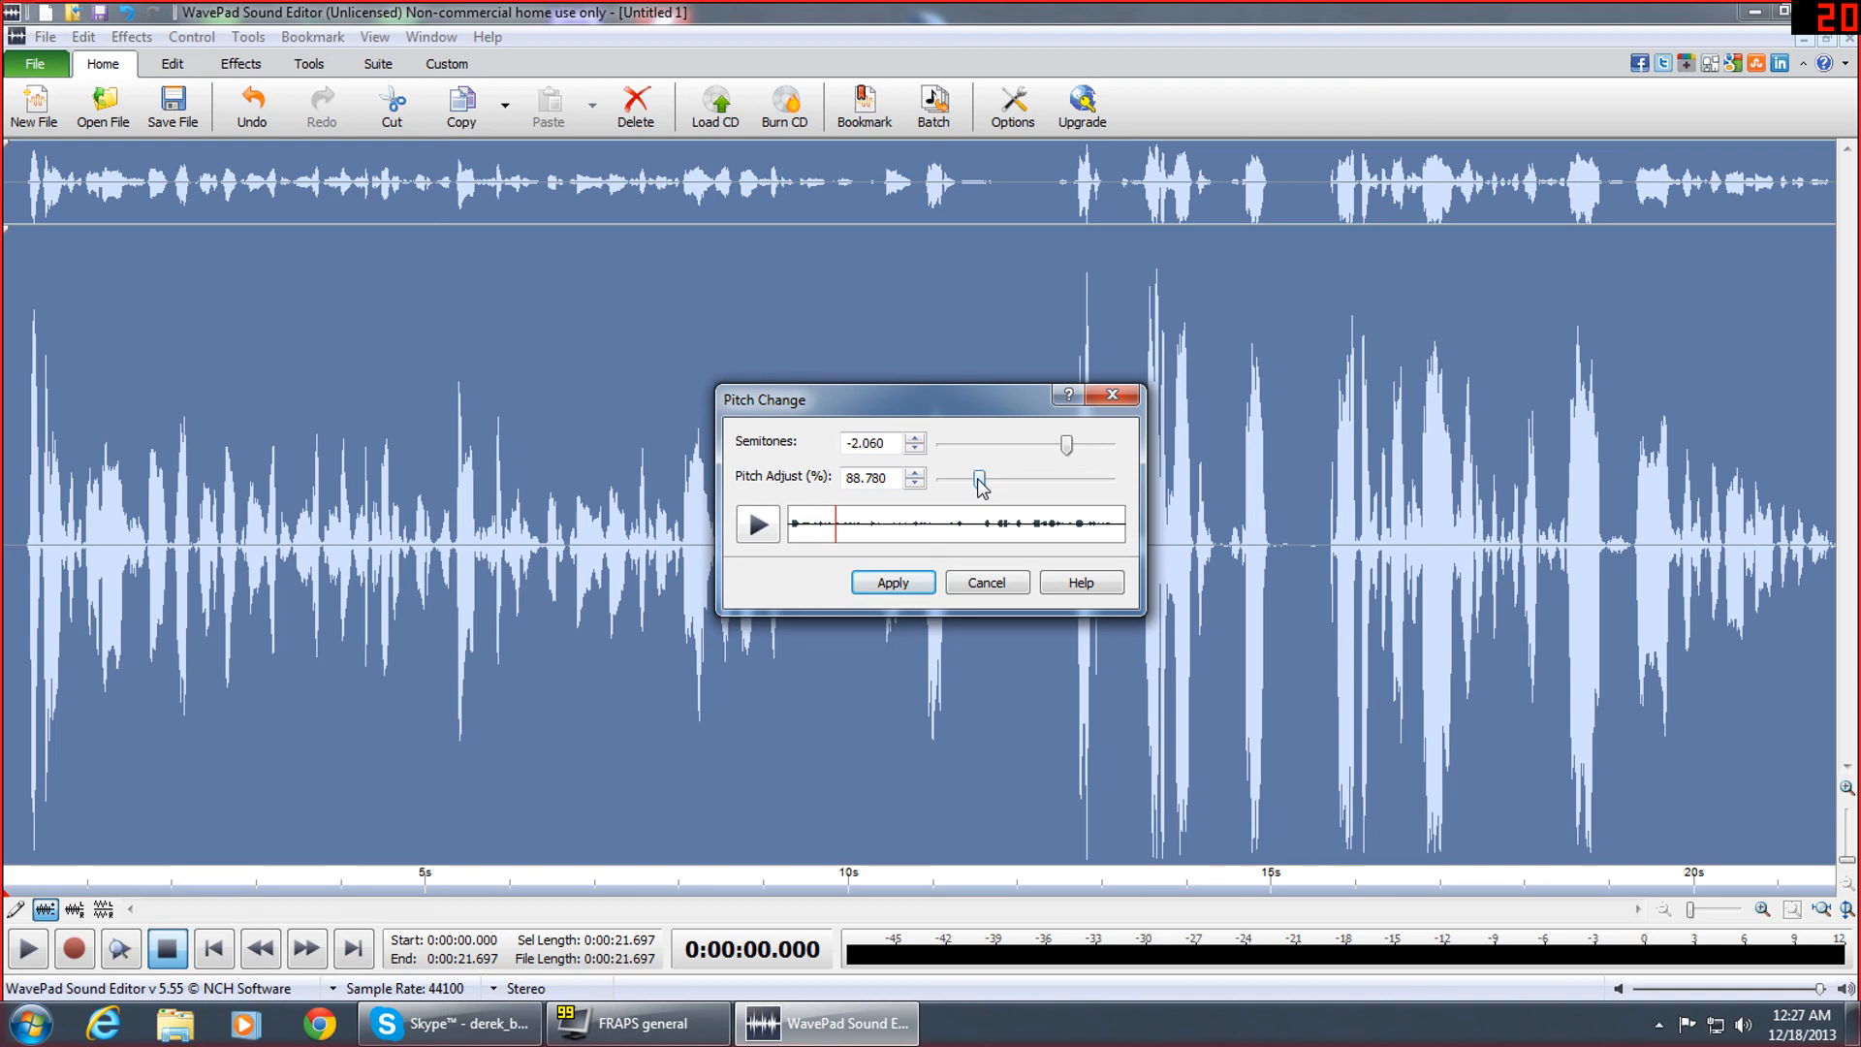
{"action": "left_click_drag", "start_coordinate": [981, 488], "coordinate": [979, 487]}
{"action": "left_click", "coordinate": [907, 582]}
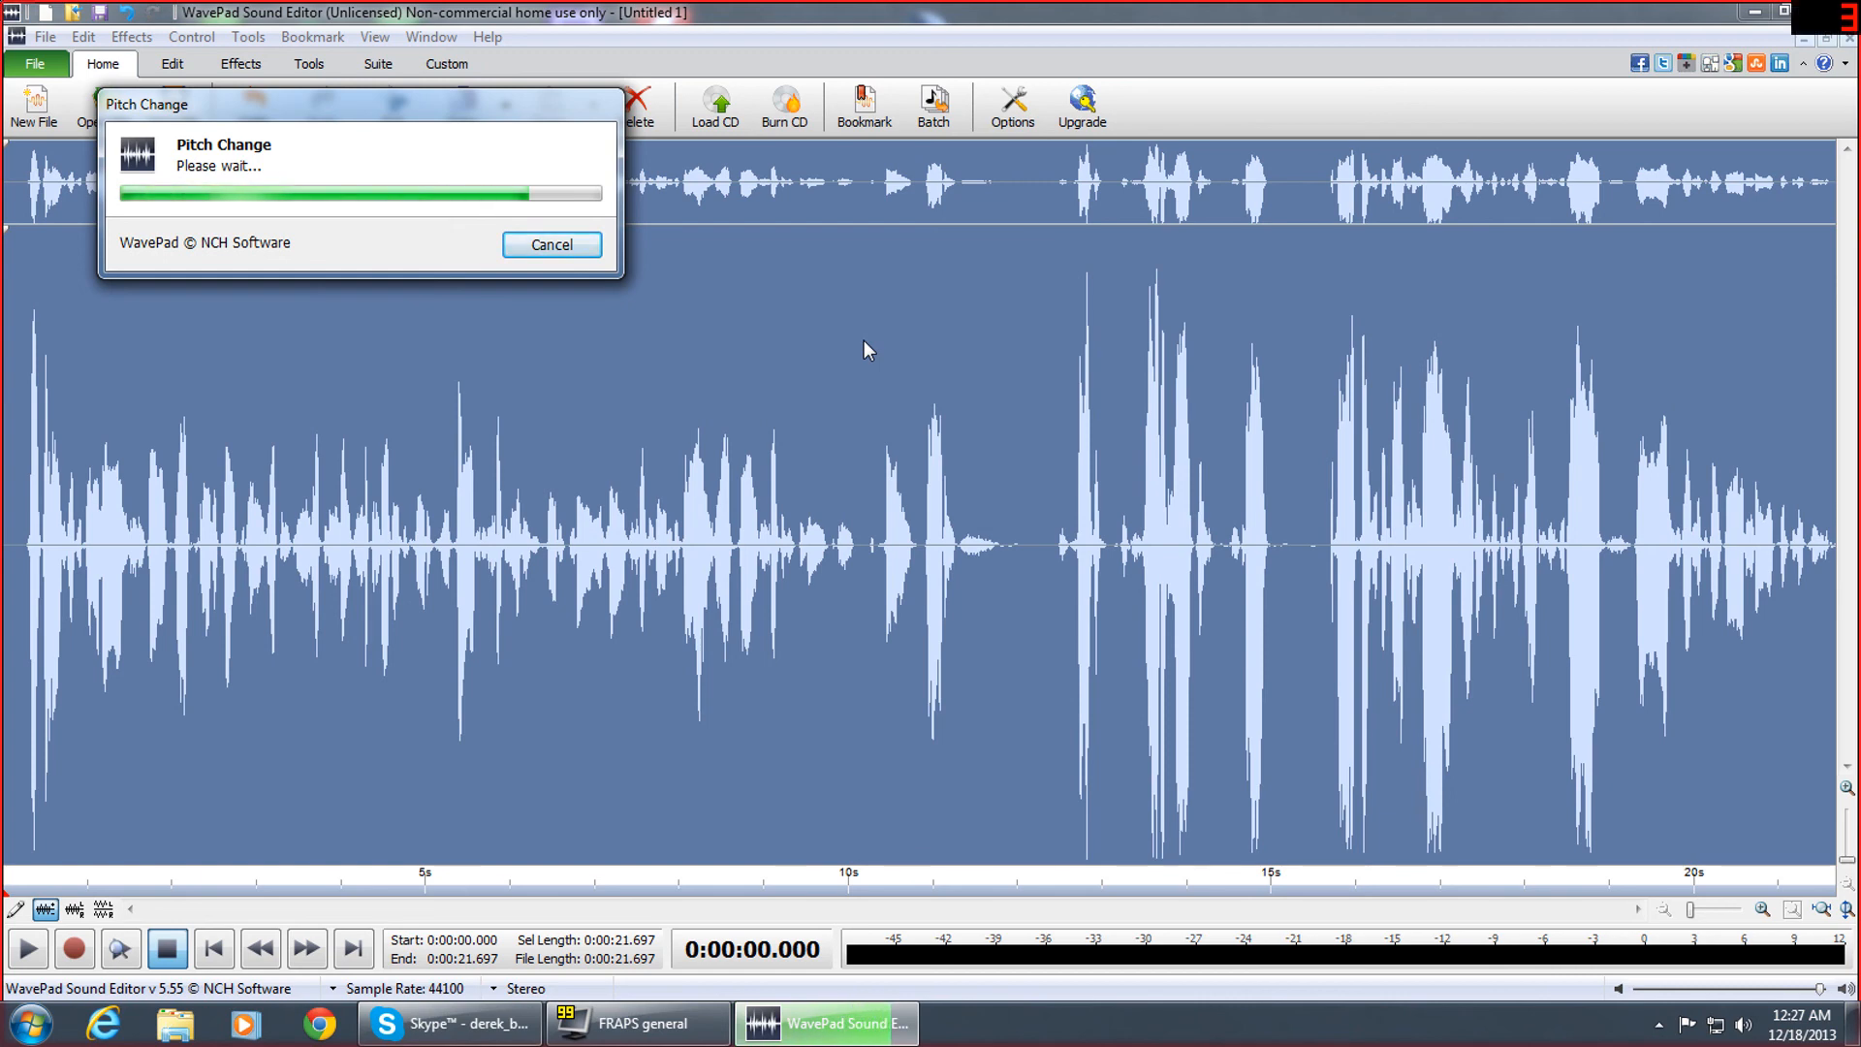
Preview Reverb on the recording, raise the wet signal gain to 10dB and the dry signal gain to 7dB, and apply it
{"action": "left_click", "coordinate": [132, 37]}
{"action": "left_click", "coordinate": [179, 243]}
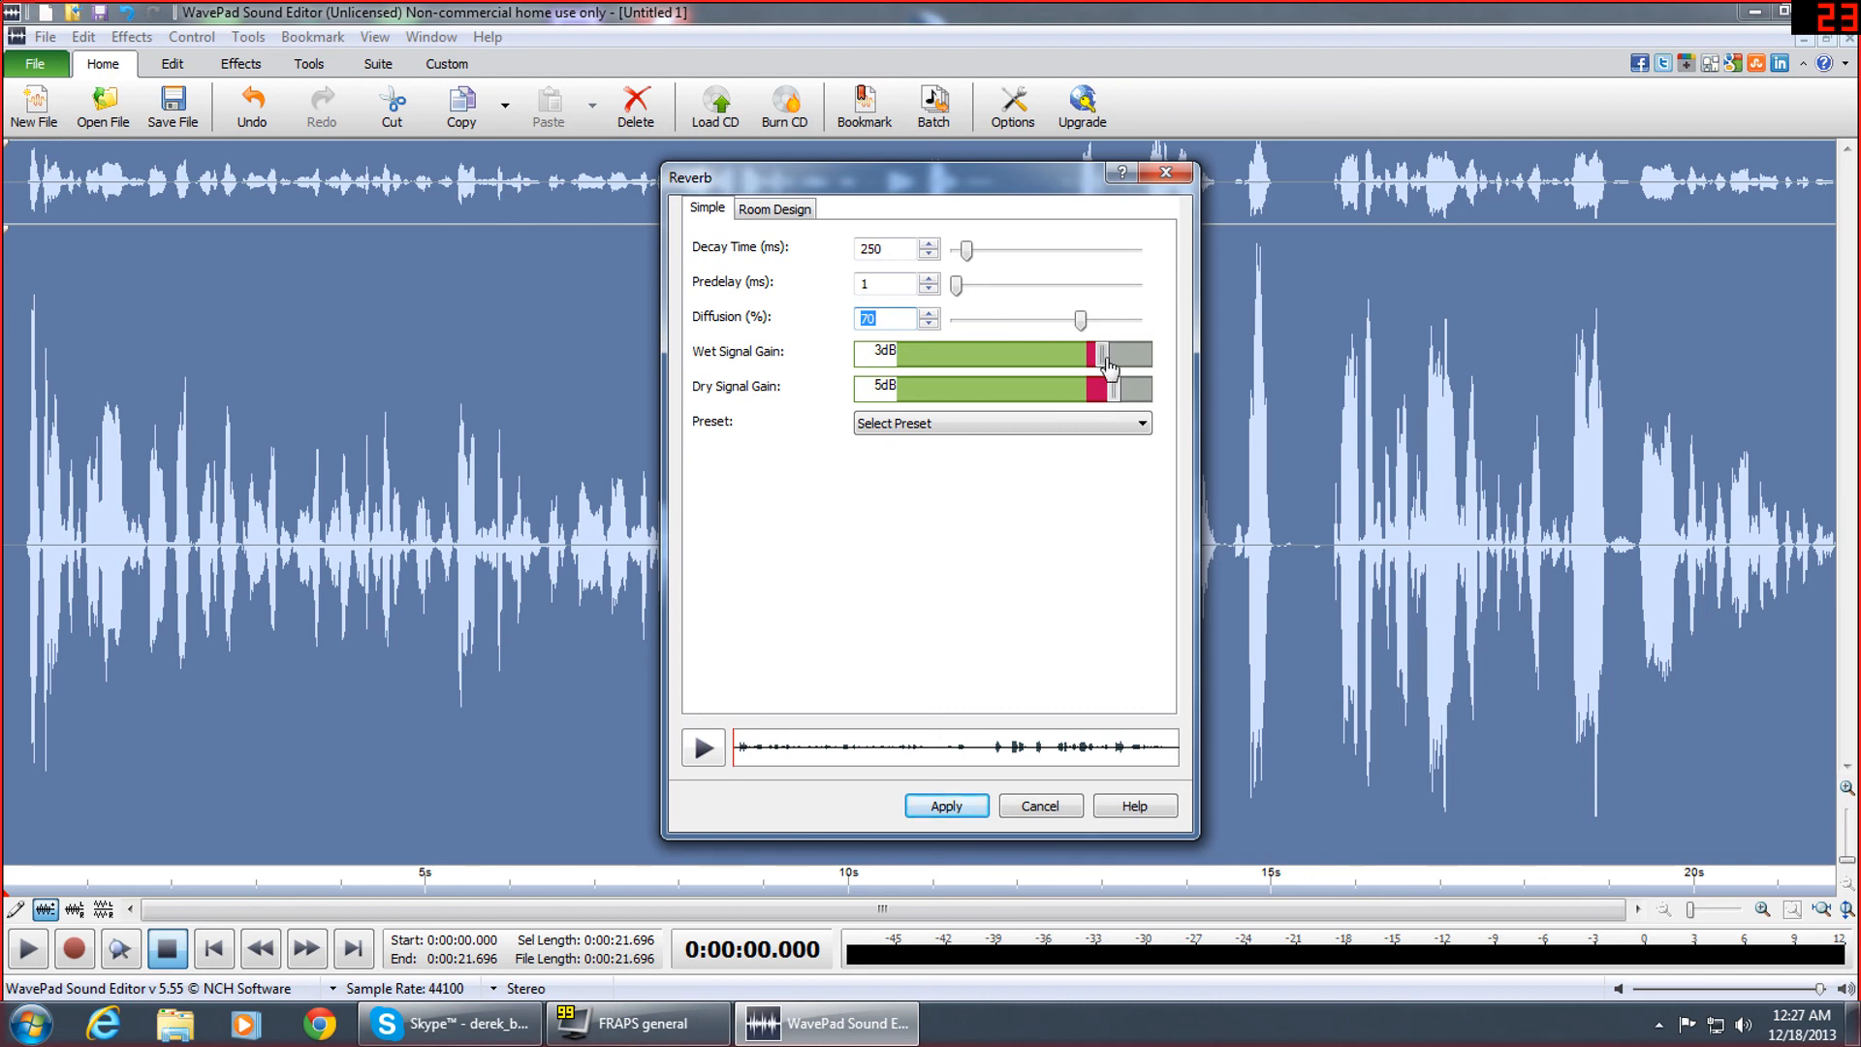
{"action": "left_click", "coordinate": [703, 747]}
{"action": "left_click_drag", "start_coordinate": [1112, 388], "coordinate": [1141, 355]}
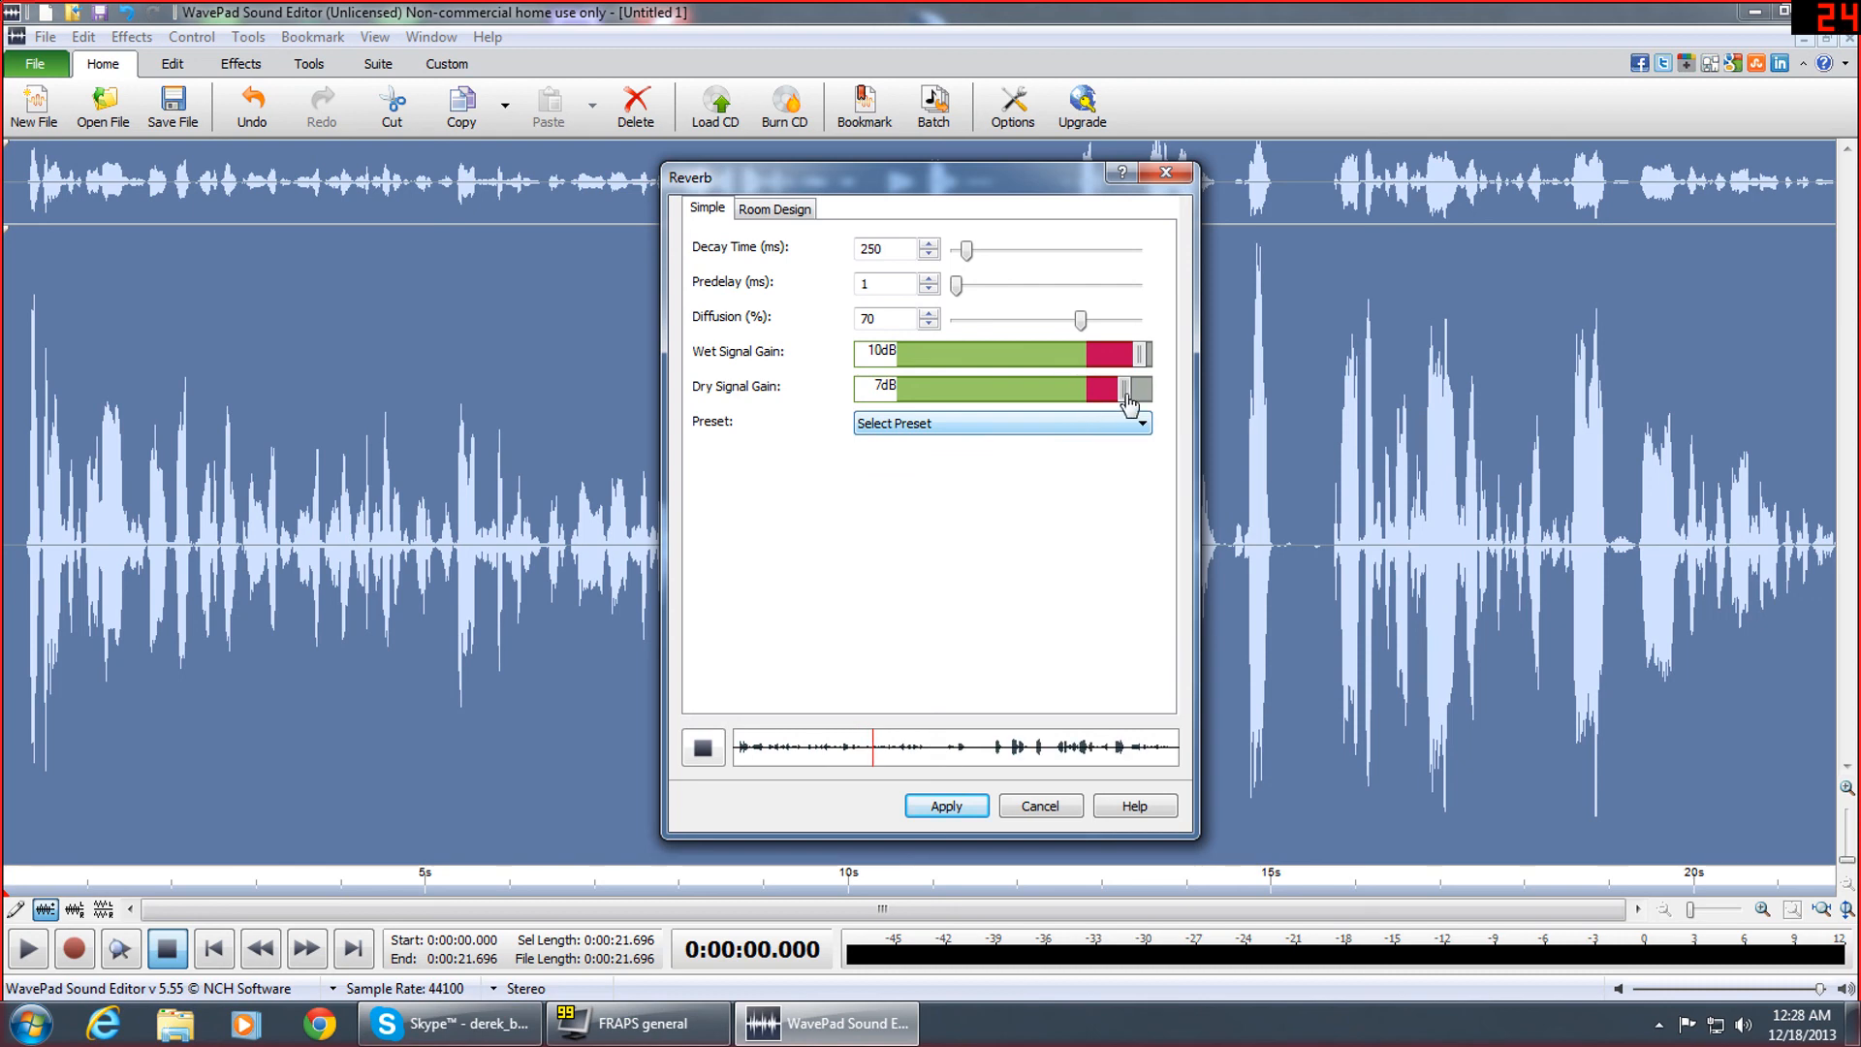
{"action": "left_click", "coordinate": [709, 757]}
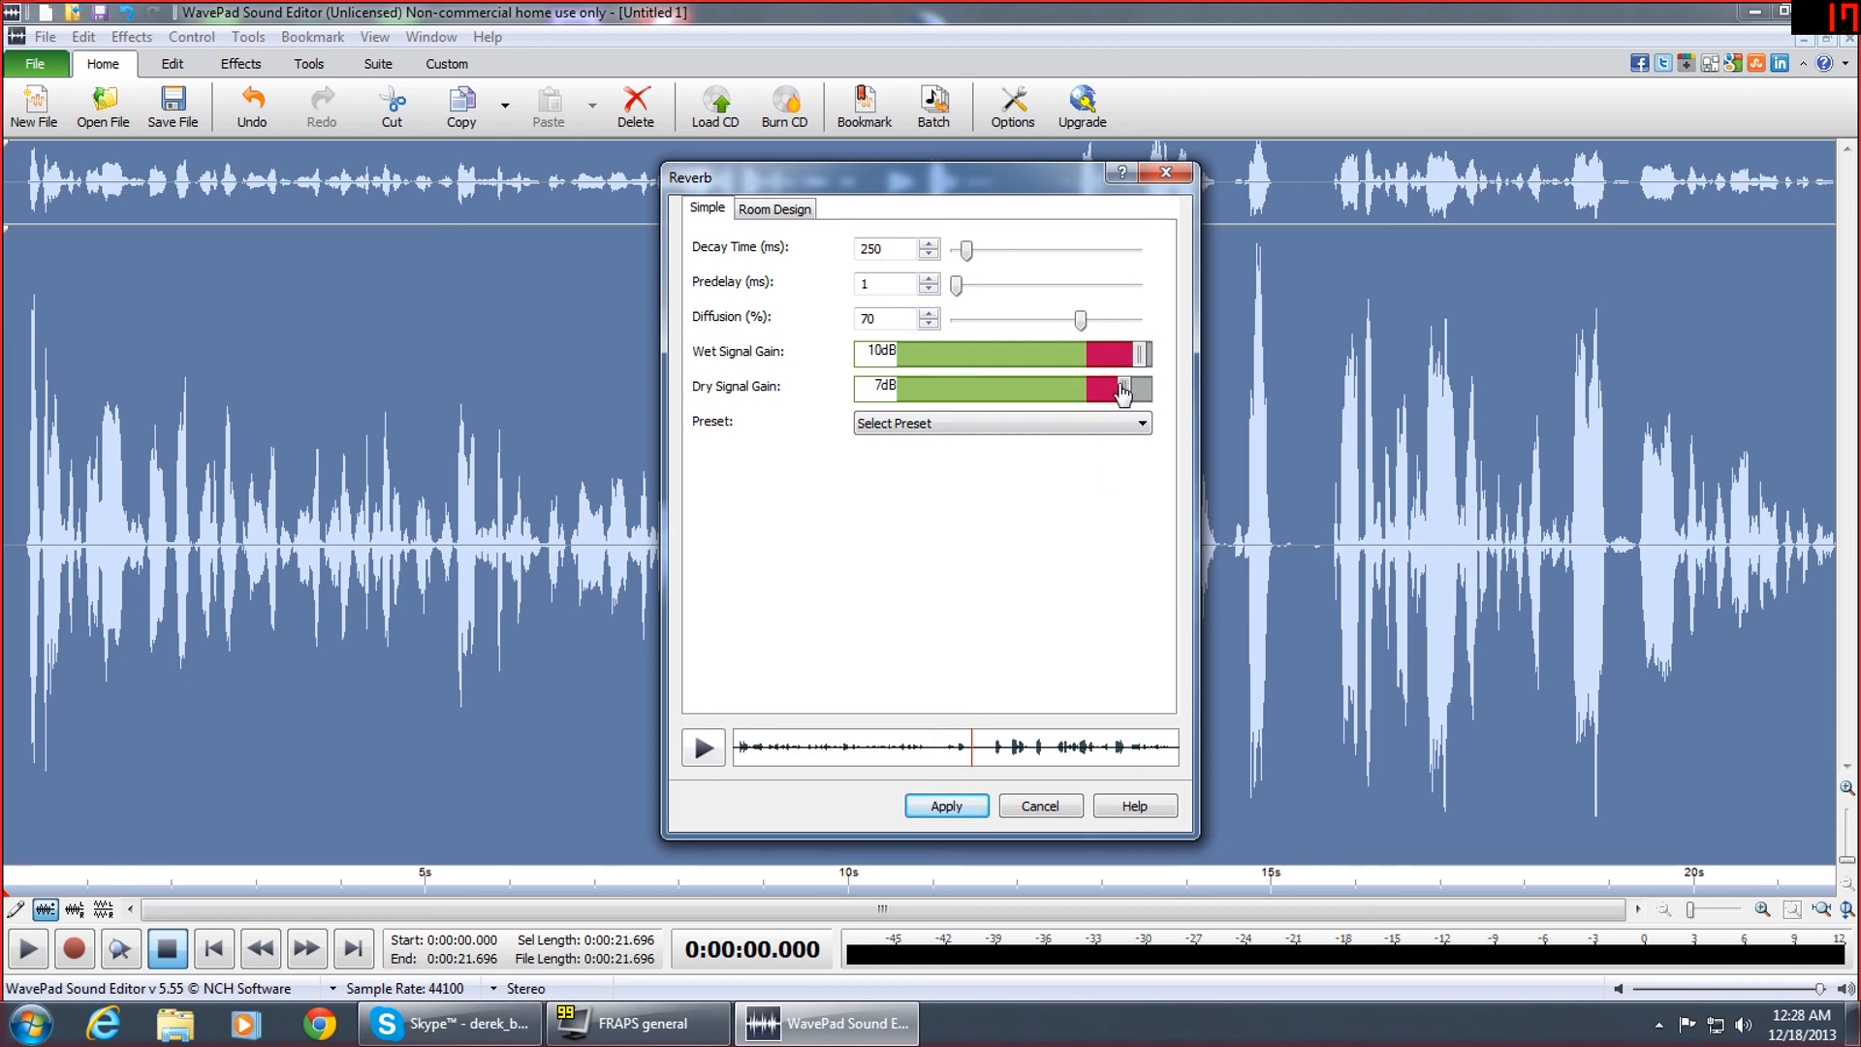
{"action": "left_click", "coordinate": [947, 810]}
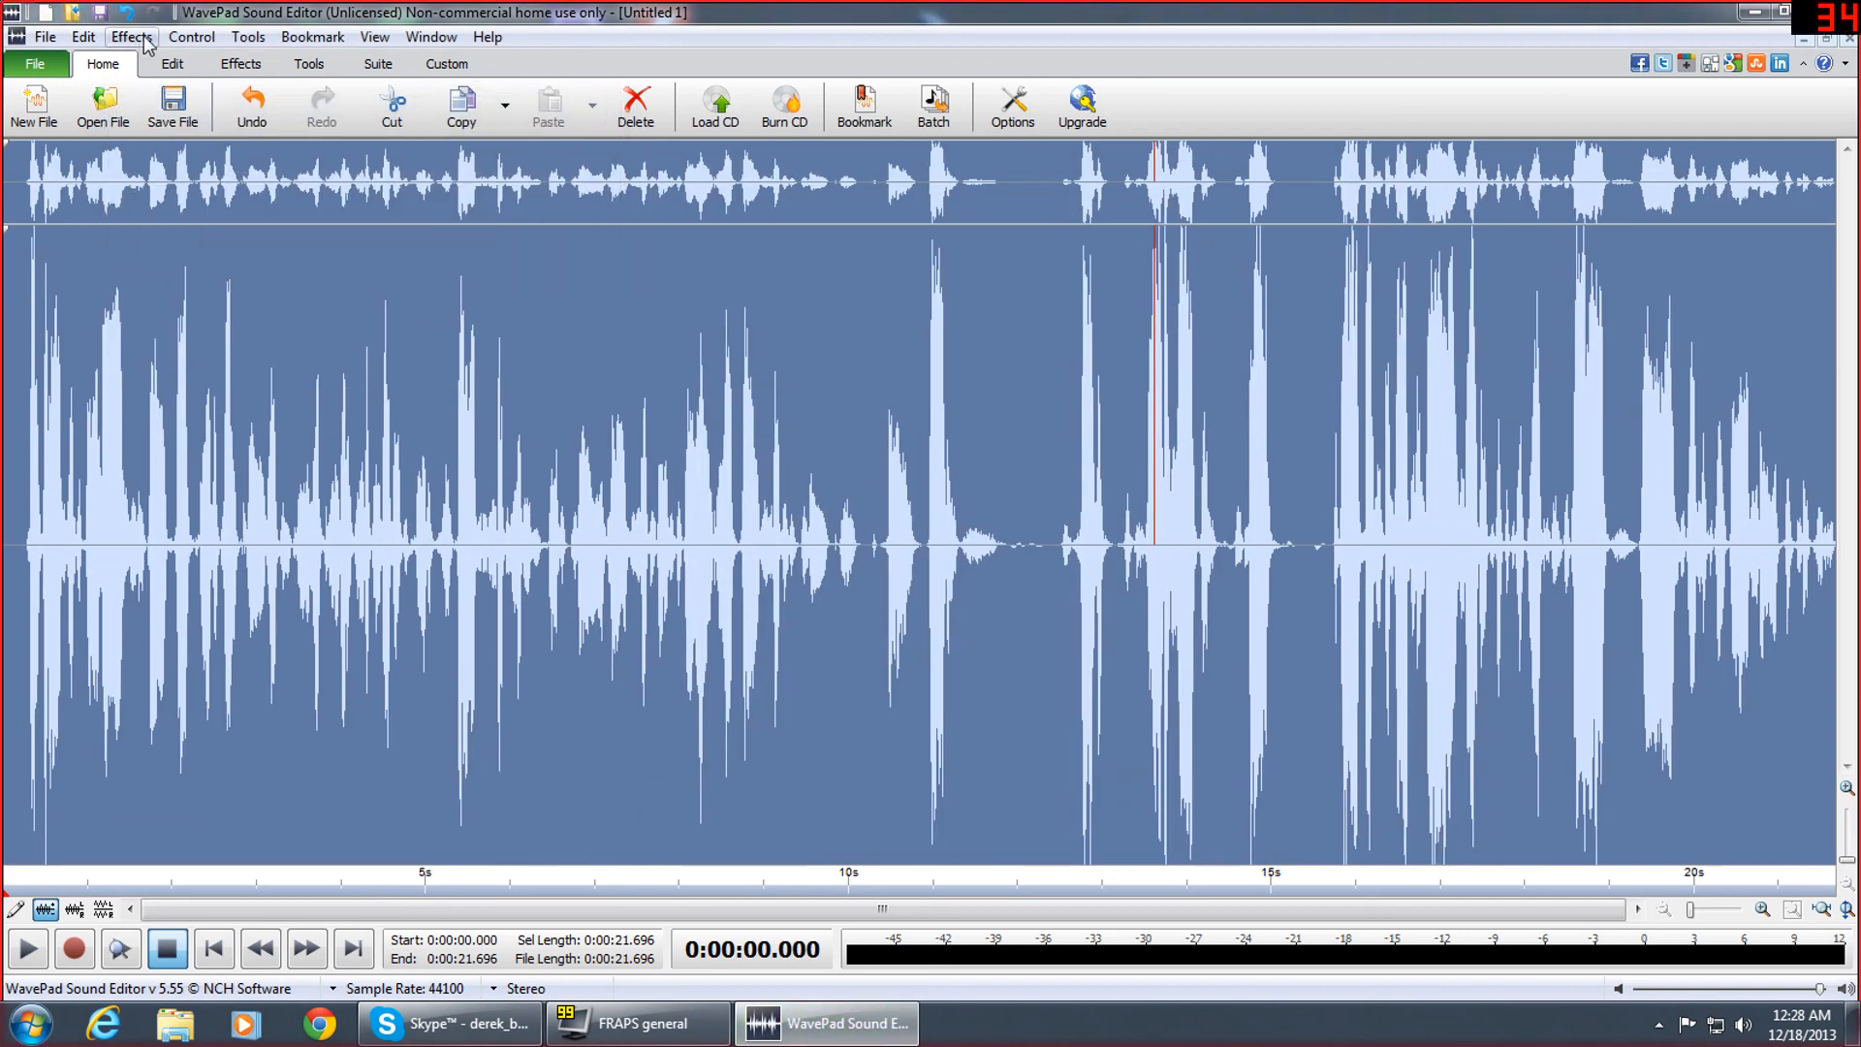
Preview the Echo effect on the recording with the echo gain lowered to 43%, then cancel it
{"action": "left_click", "coordinate": [131, 37]}
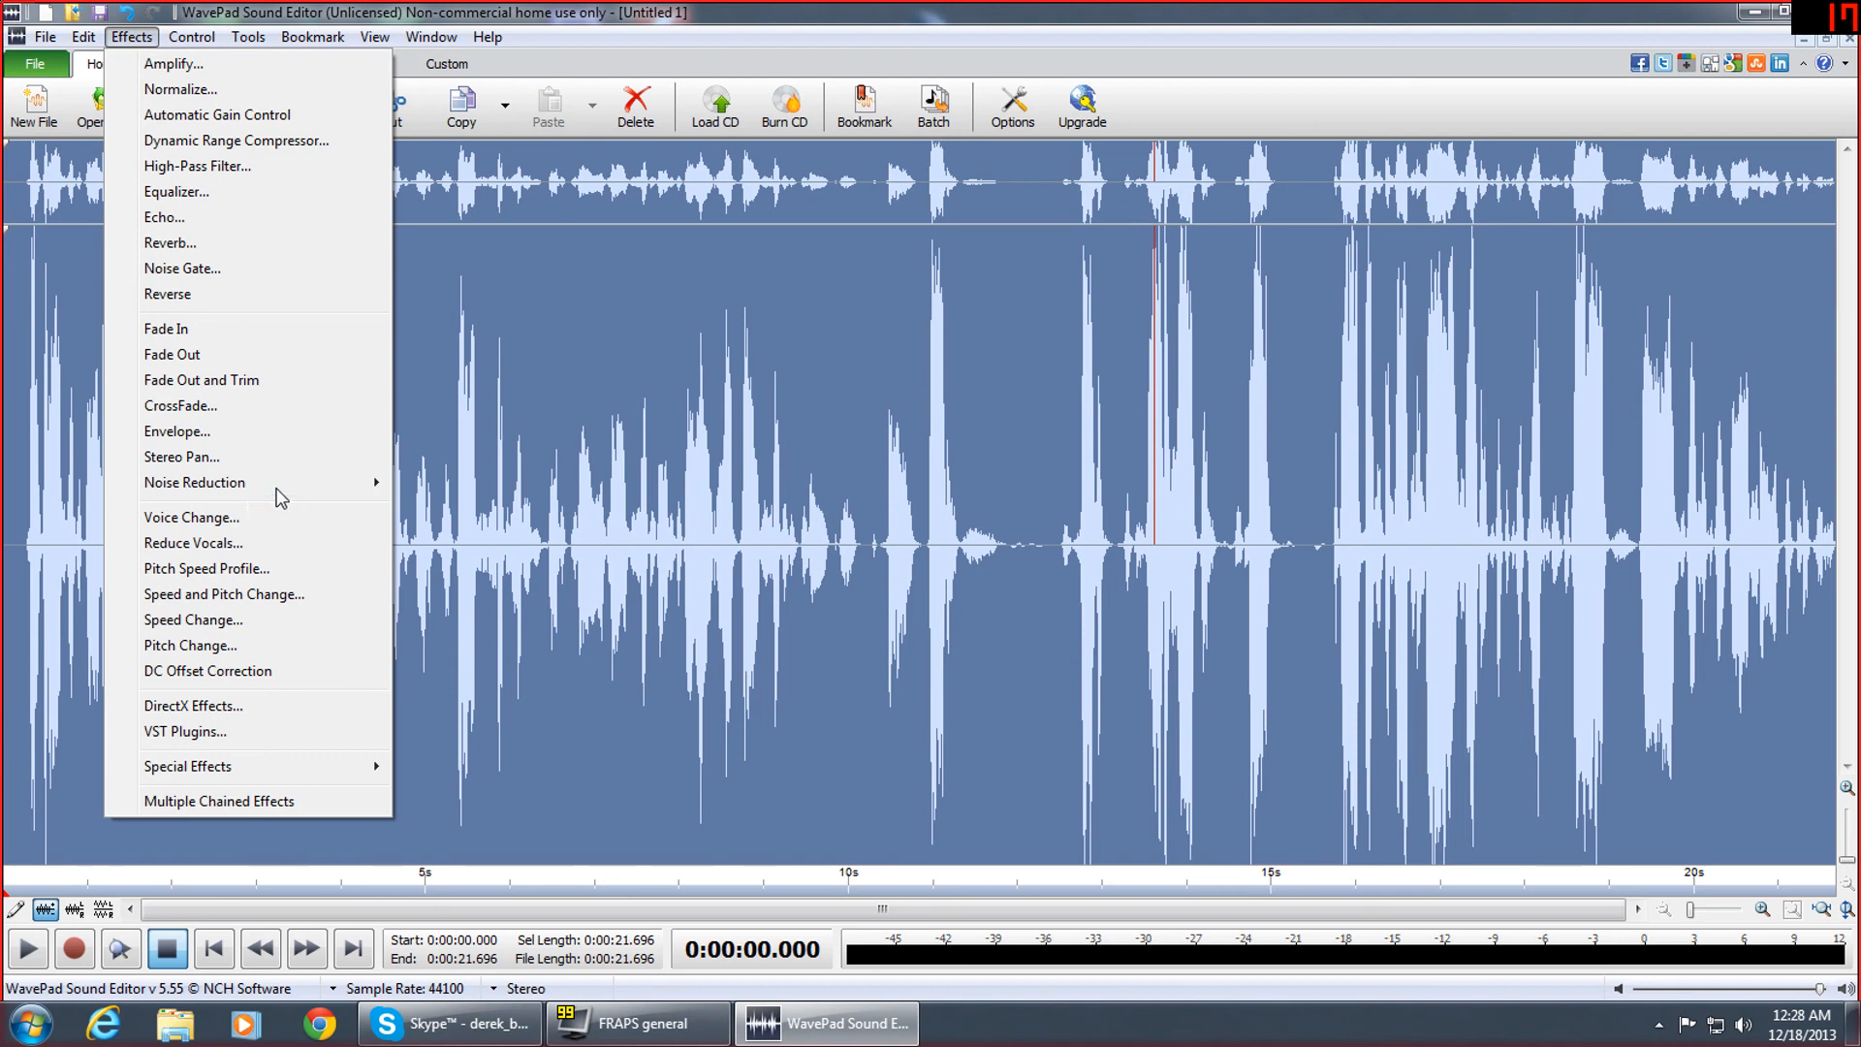
{"action": "left_click", "coordinate": [194, 217]}
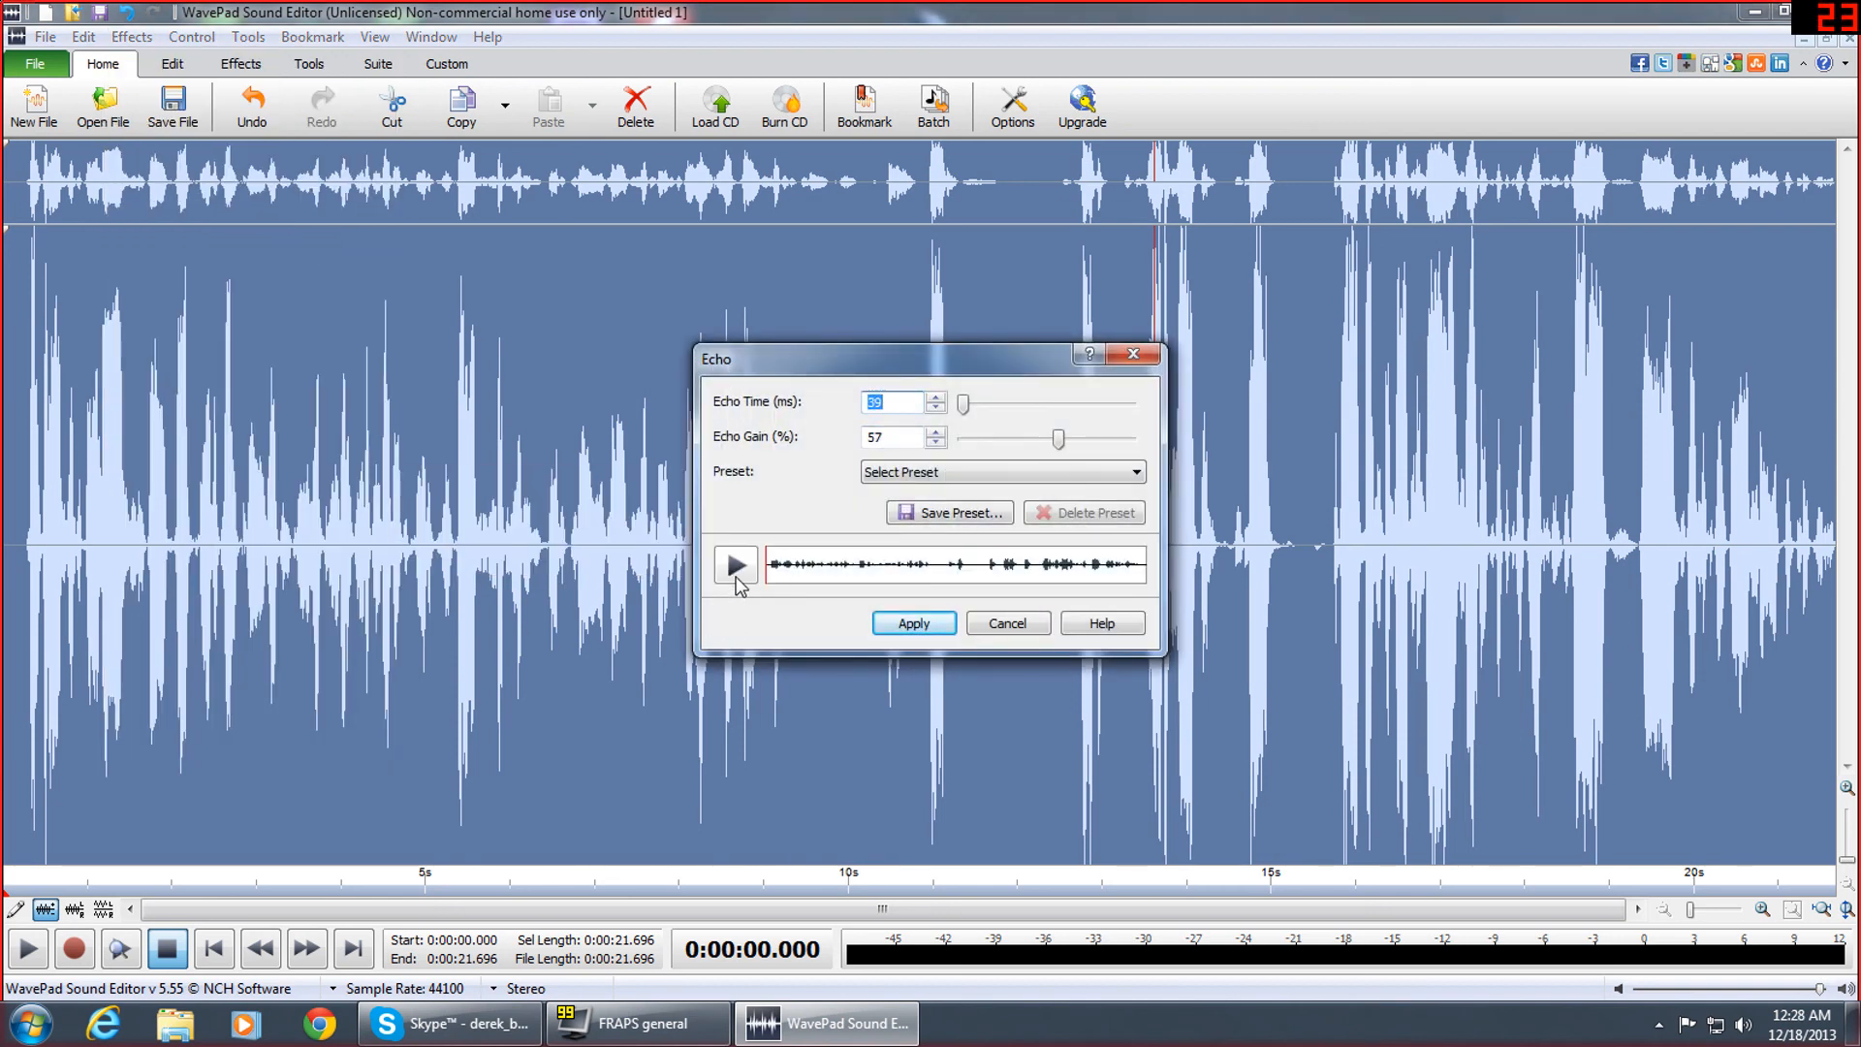
{"action": "left_click", "coordinate": [736, 574]}
{"action": "left_click_drag", "start_coordinate": [1060, 441], "coordinate": [1056, 441]}
{"action": "mouse_move", "coordinate": [1055, 440]}
{"action": "left_mouse_down"}
{"action": "mouse_move", "coordinate": [1020, 441]}
{"action": "mouse_move", "coordinate": [1038, 447]}
{"action": "left_mouse_up"}
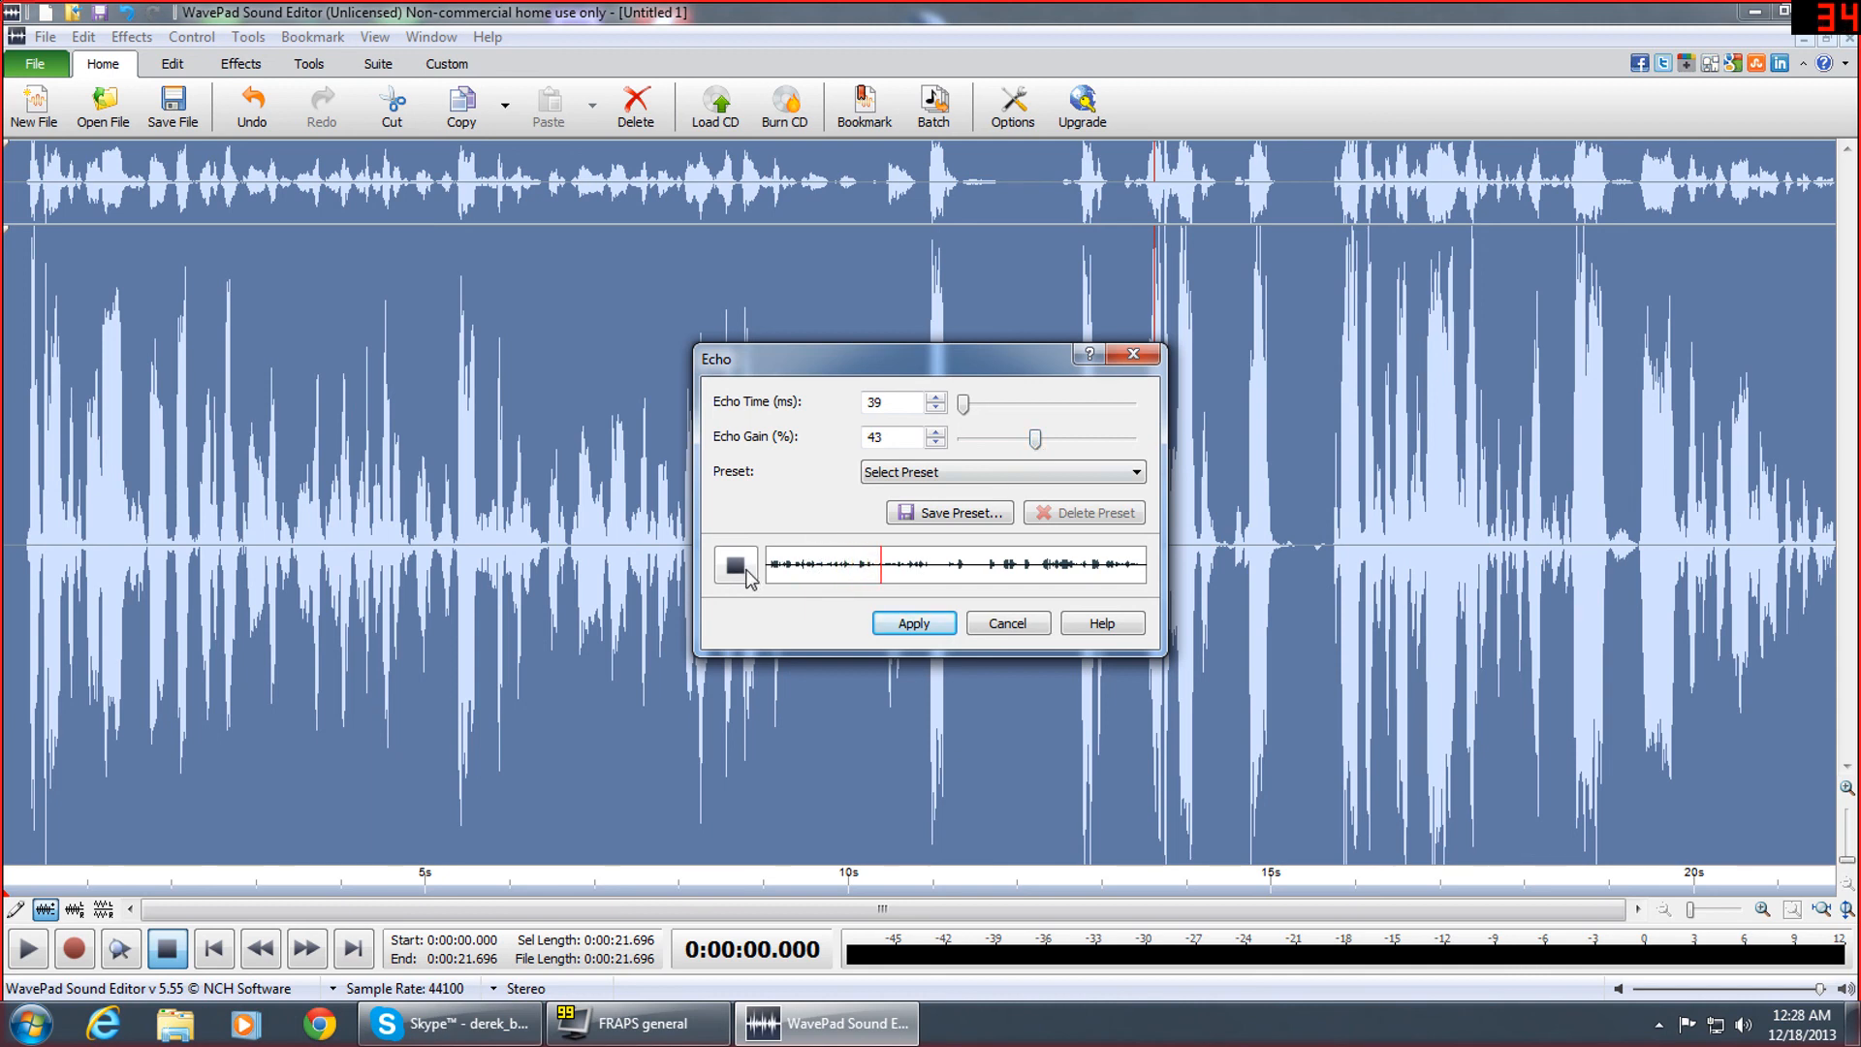
{"action": "left_click", "coordinate": [747, 573]}
{"action": "left_click", "coordinate": [741, 571]}
{"action": "left_click", "coordinate": [736, 570]}
{"action": "left_click", "coordinate": [1008, 624]}
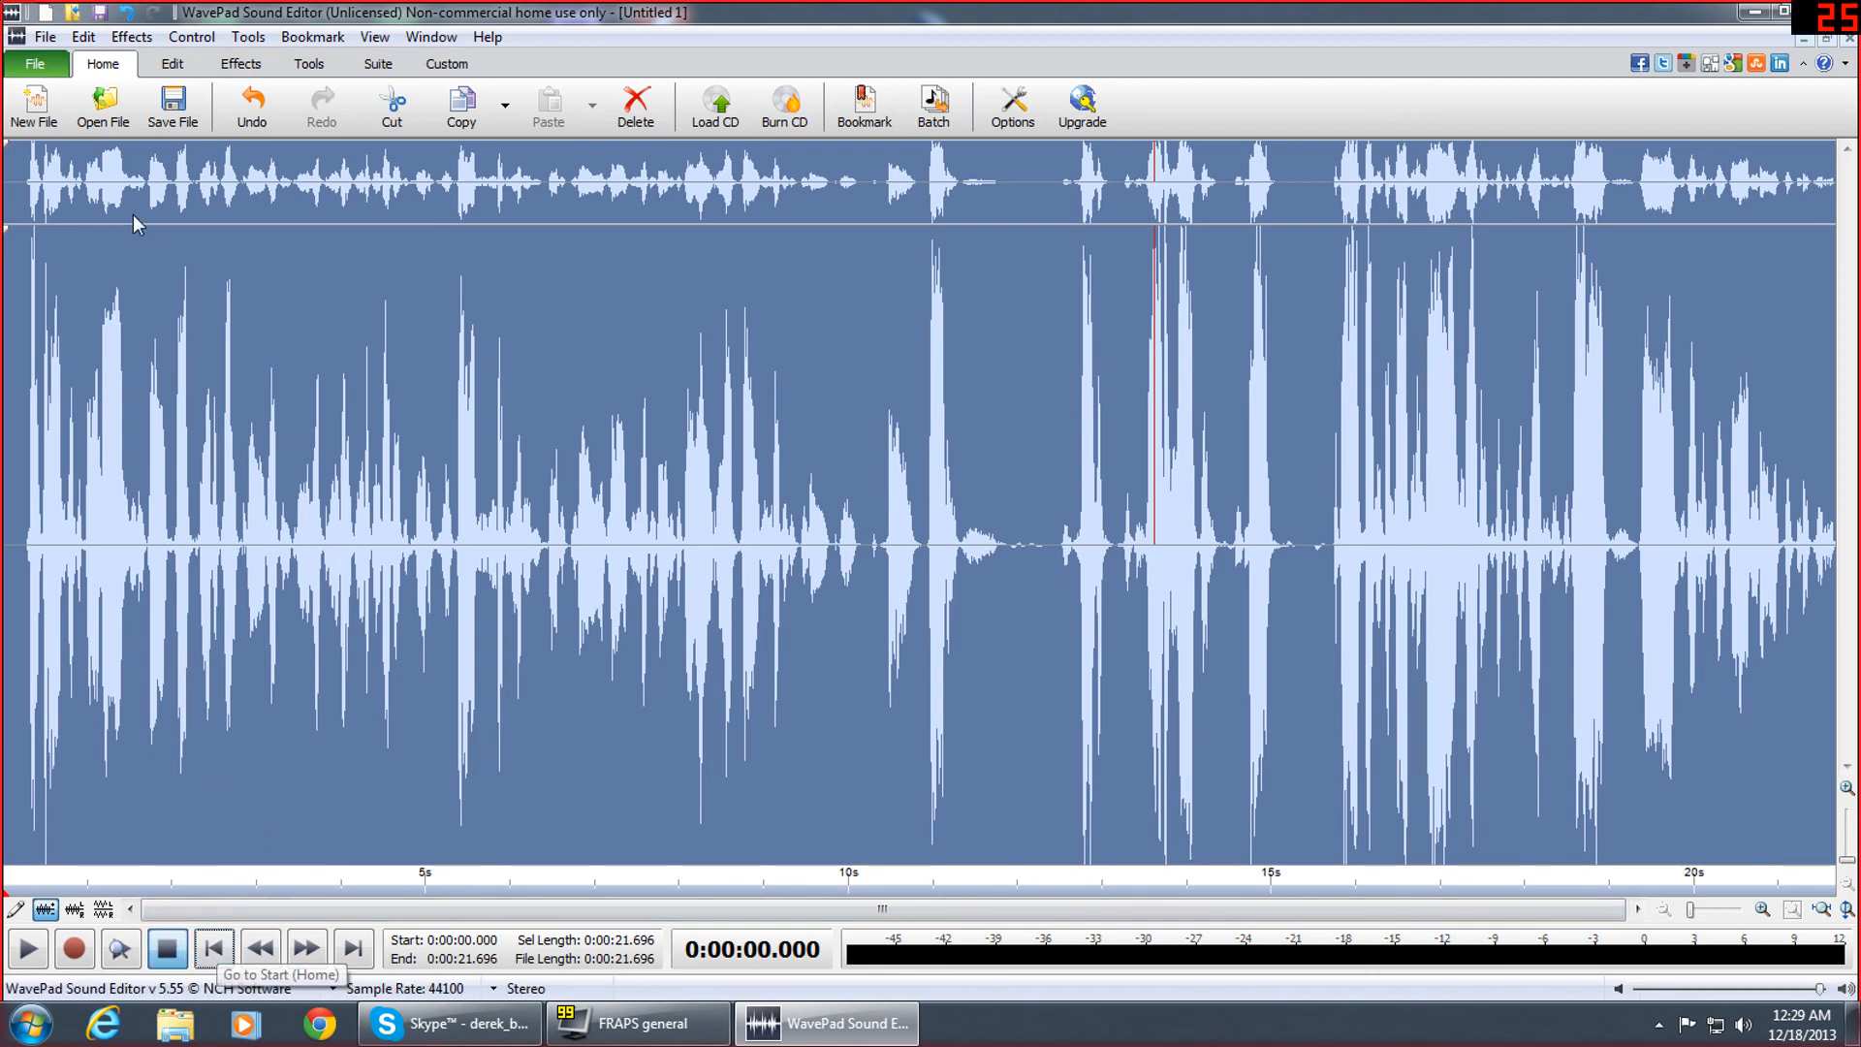
Create a new empty file, close Untitled 1 without saving, and maximize the new file's window
{"action": "left_click", "coordinate": [45, 37]}
{"action": "left_click", "coordinate": [59, 56]}
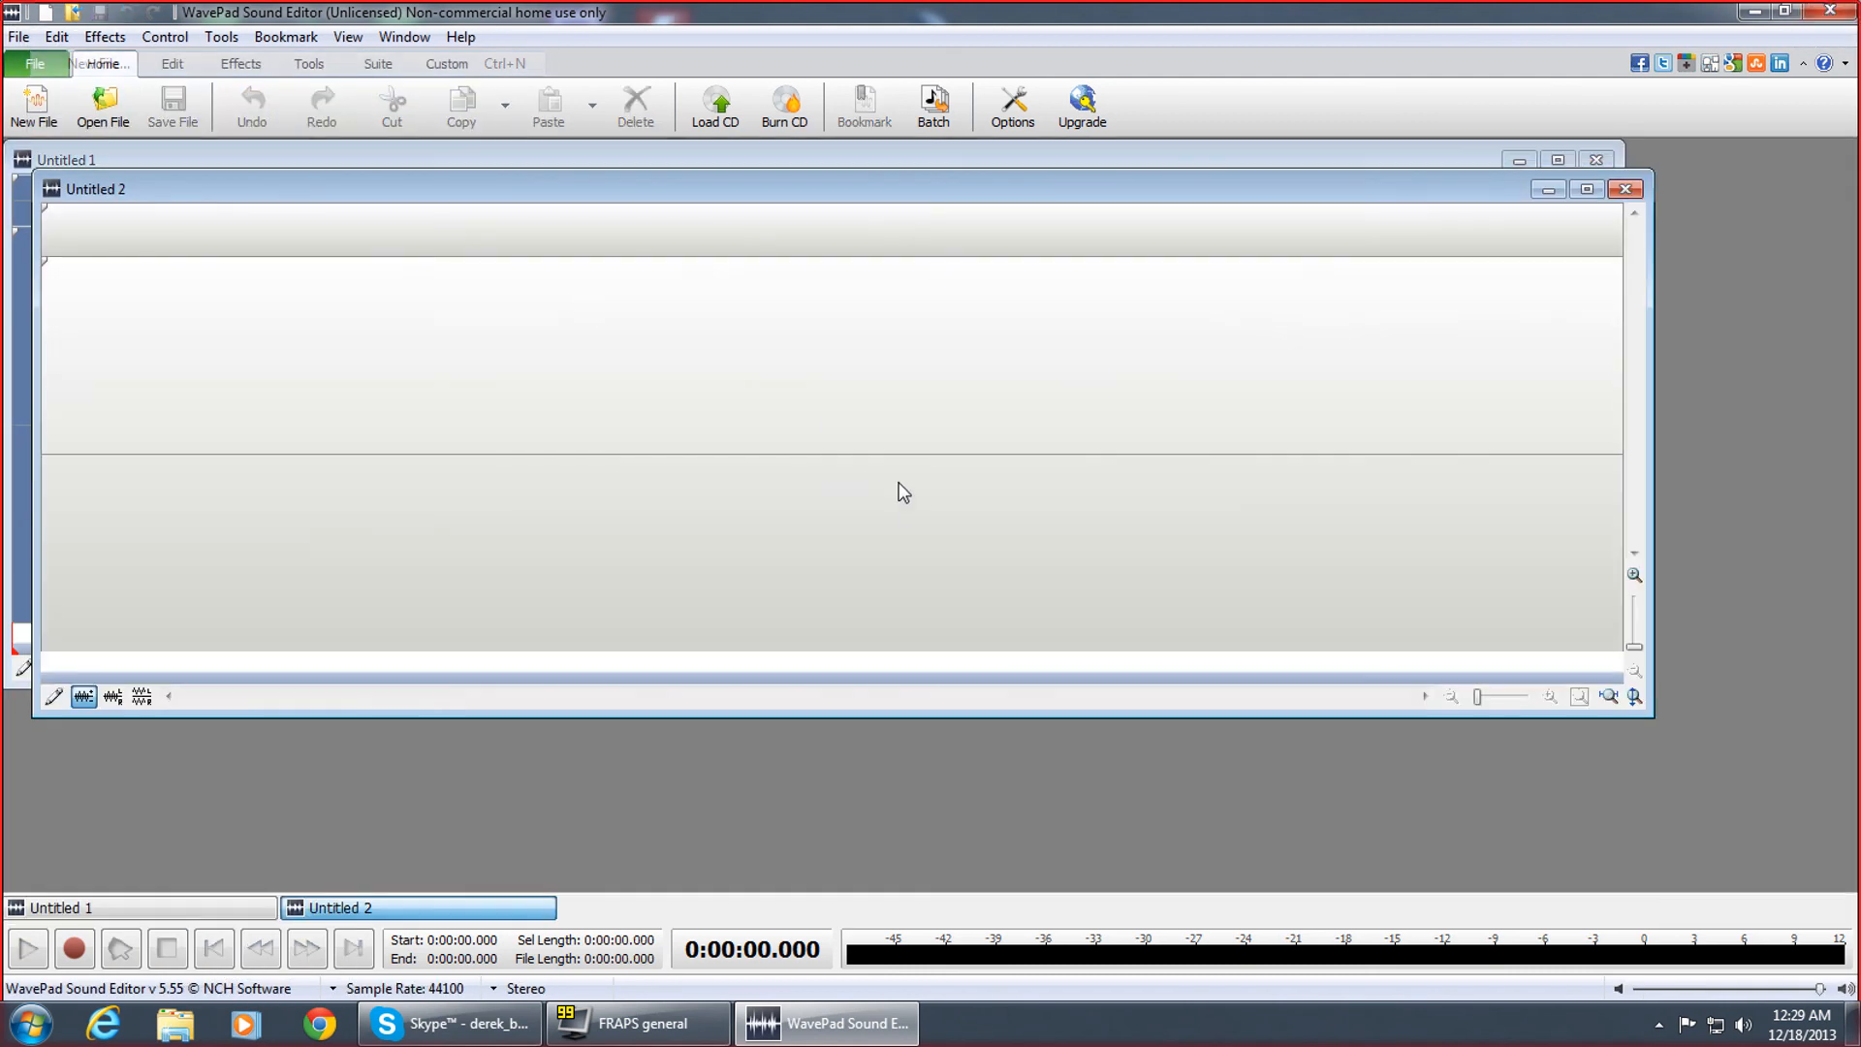
{"action": "left_click", "coordinate": [1589, 160]}
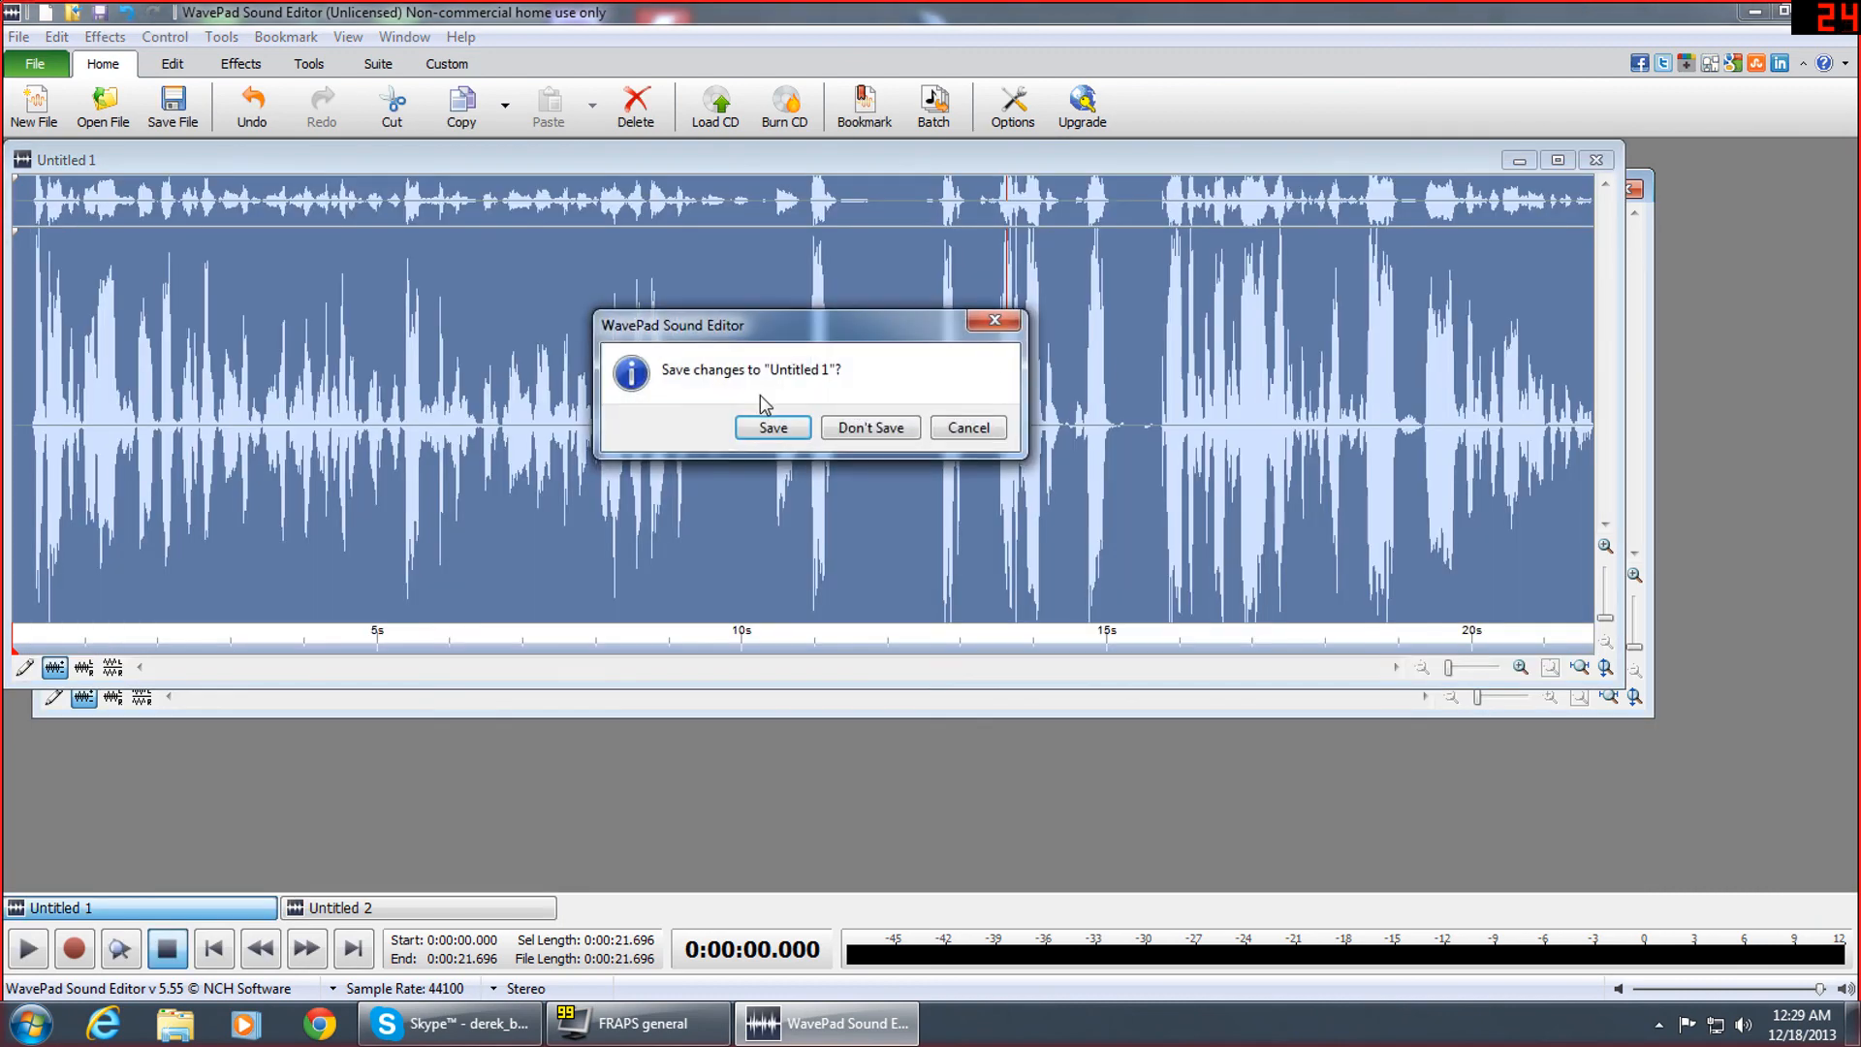
{"action": "left_click", "coordinate": [868, 428]}
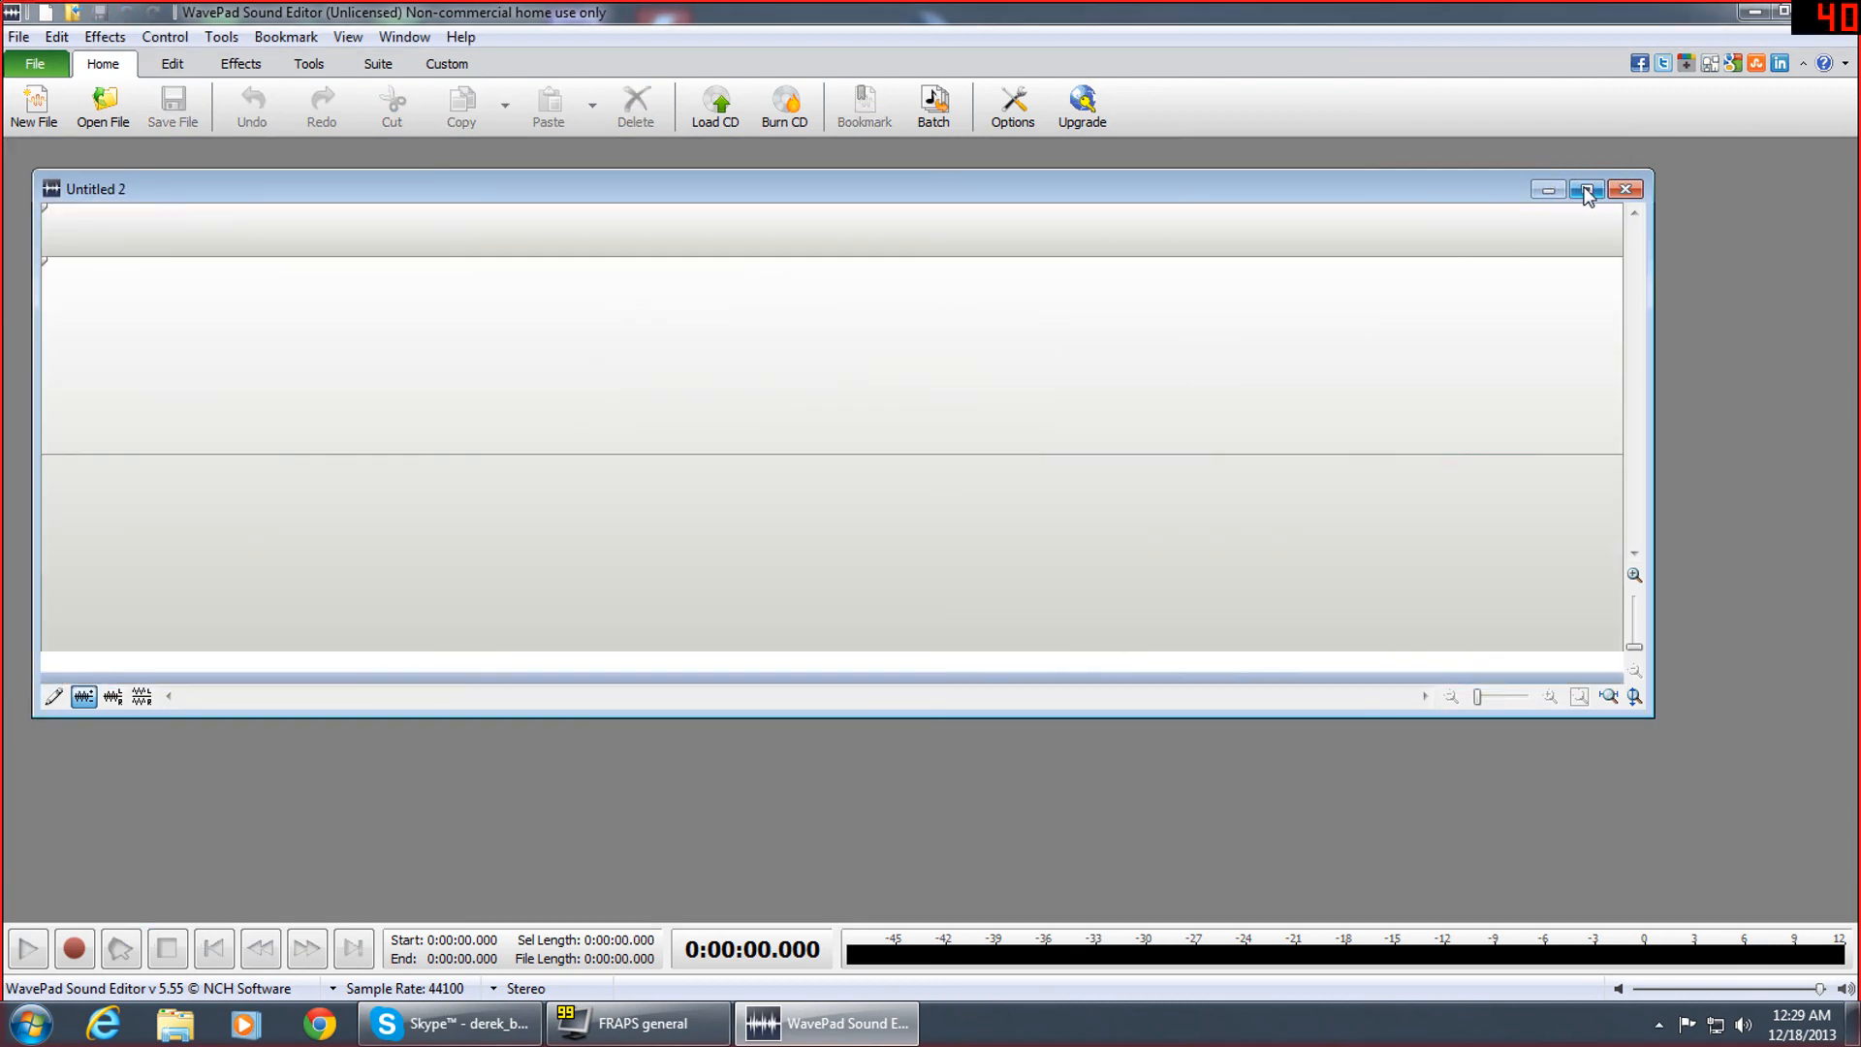
{"action": "left_click", "coordinate": [1581, 191]}
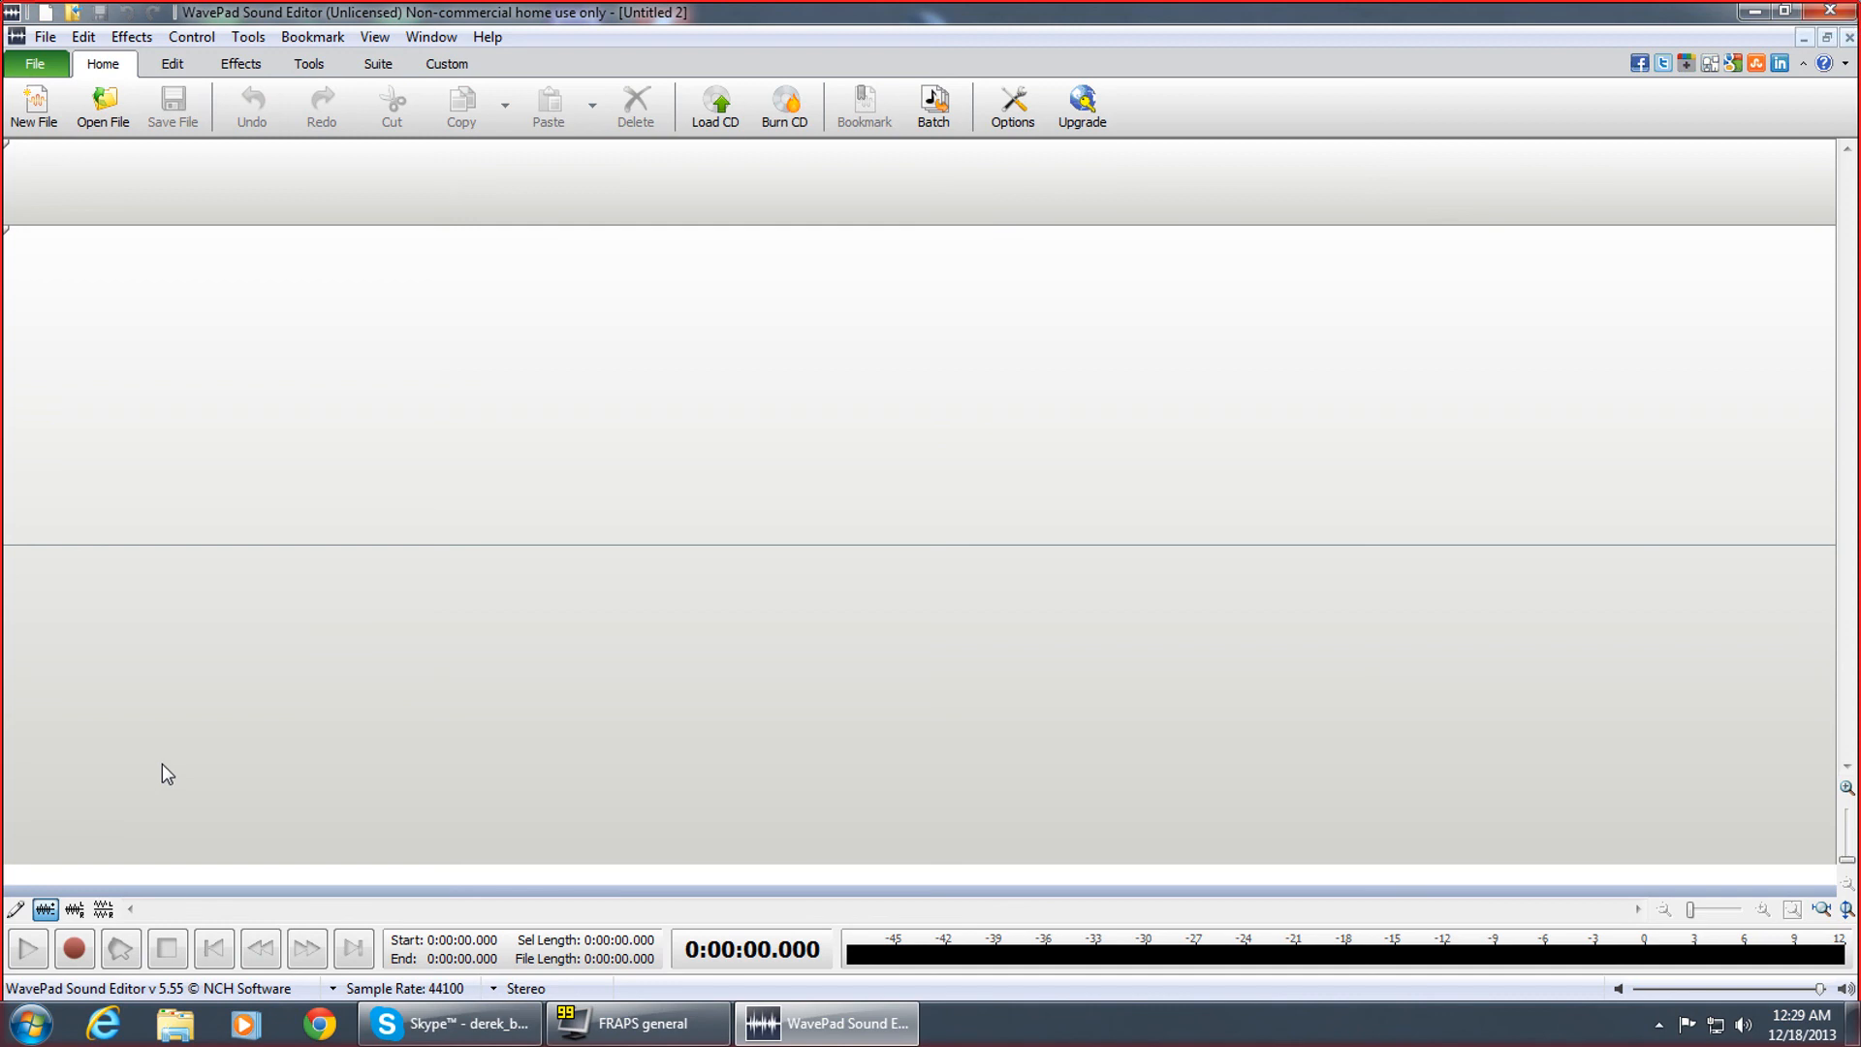
Record a voice clip about 9 seconds long and return the playhead to the start
{"action": "left_click", "coordinate": [74, 948]}
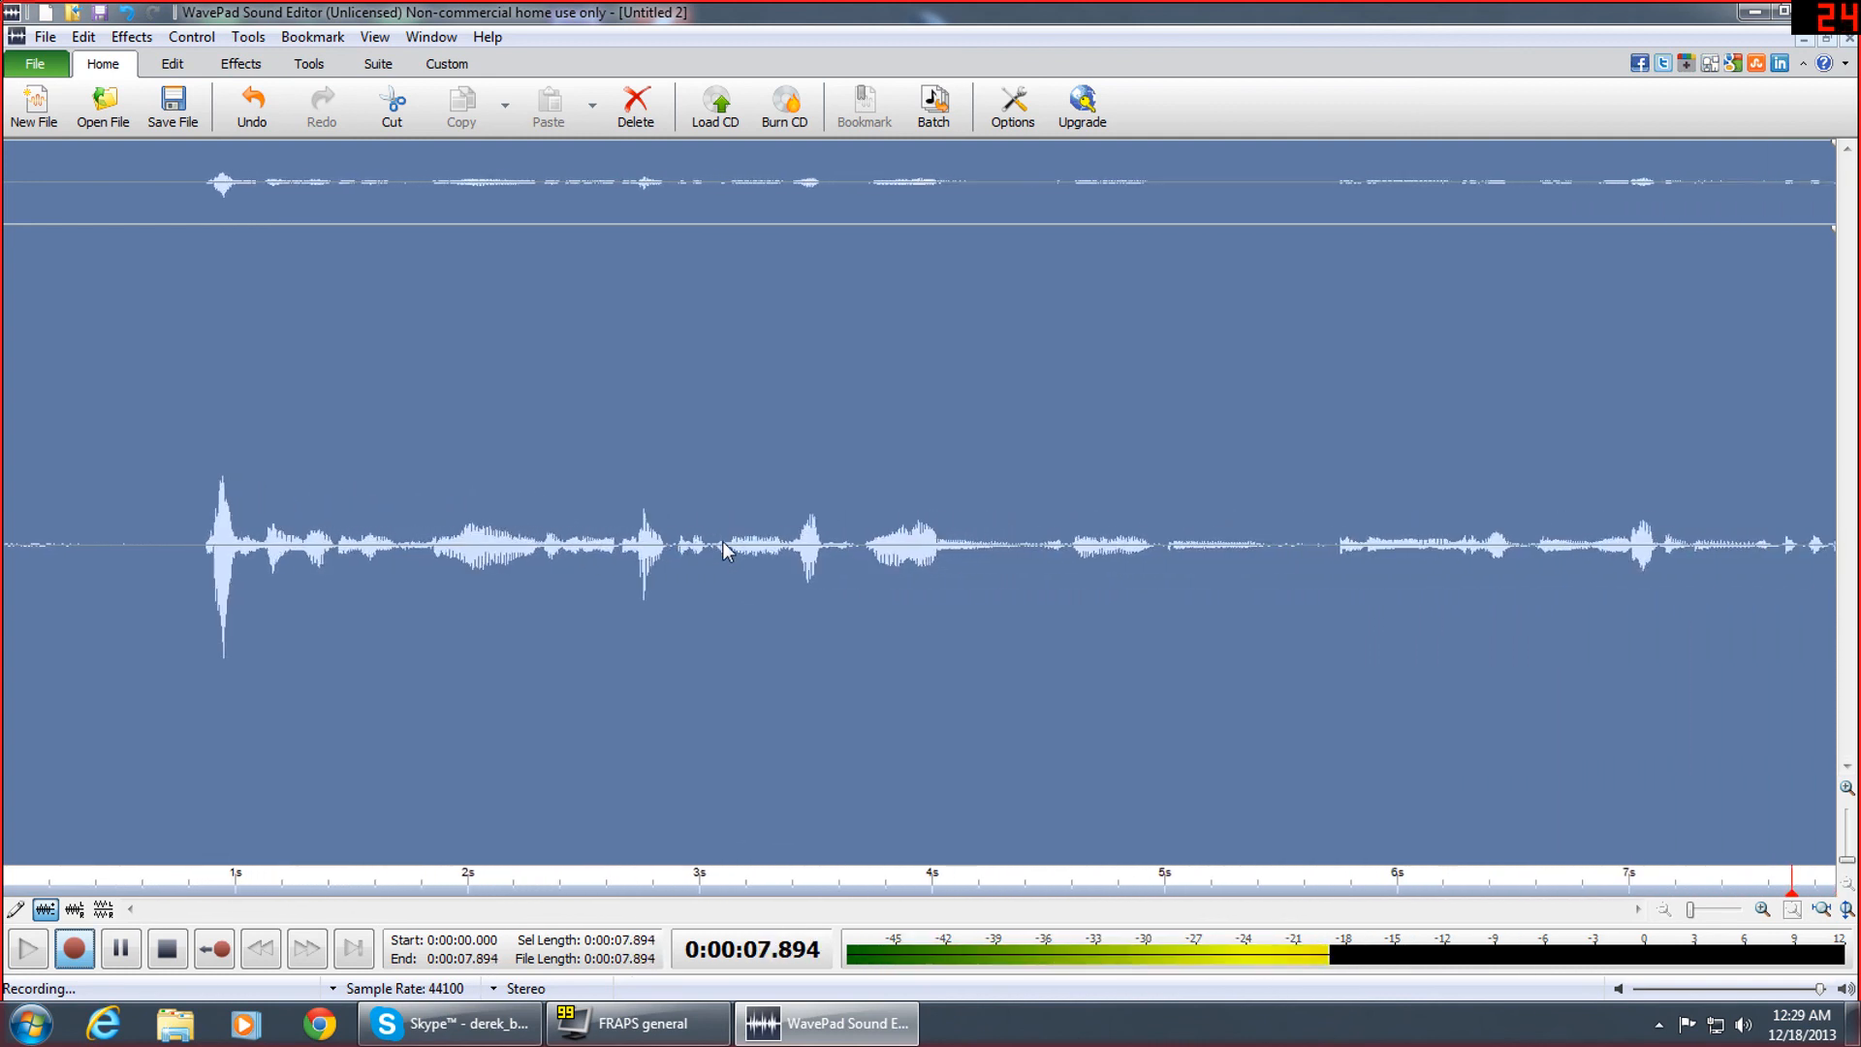
{"action": "left_click", "coordinate": [167, 948]}
{"action": "left_click", "coordinate": [213, 948]}
Preview the High-Pass Filter on the new clip at a frequency of 2018 Hz, then cancel it
{"action": "left_click", "coordinate": [129, 39]}
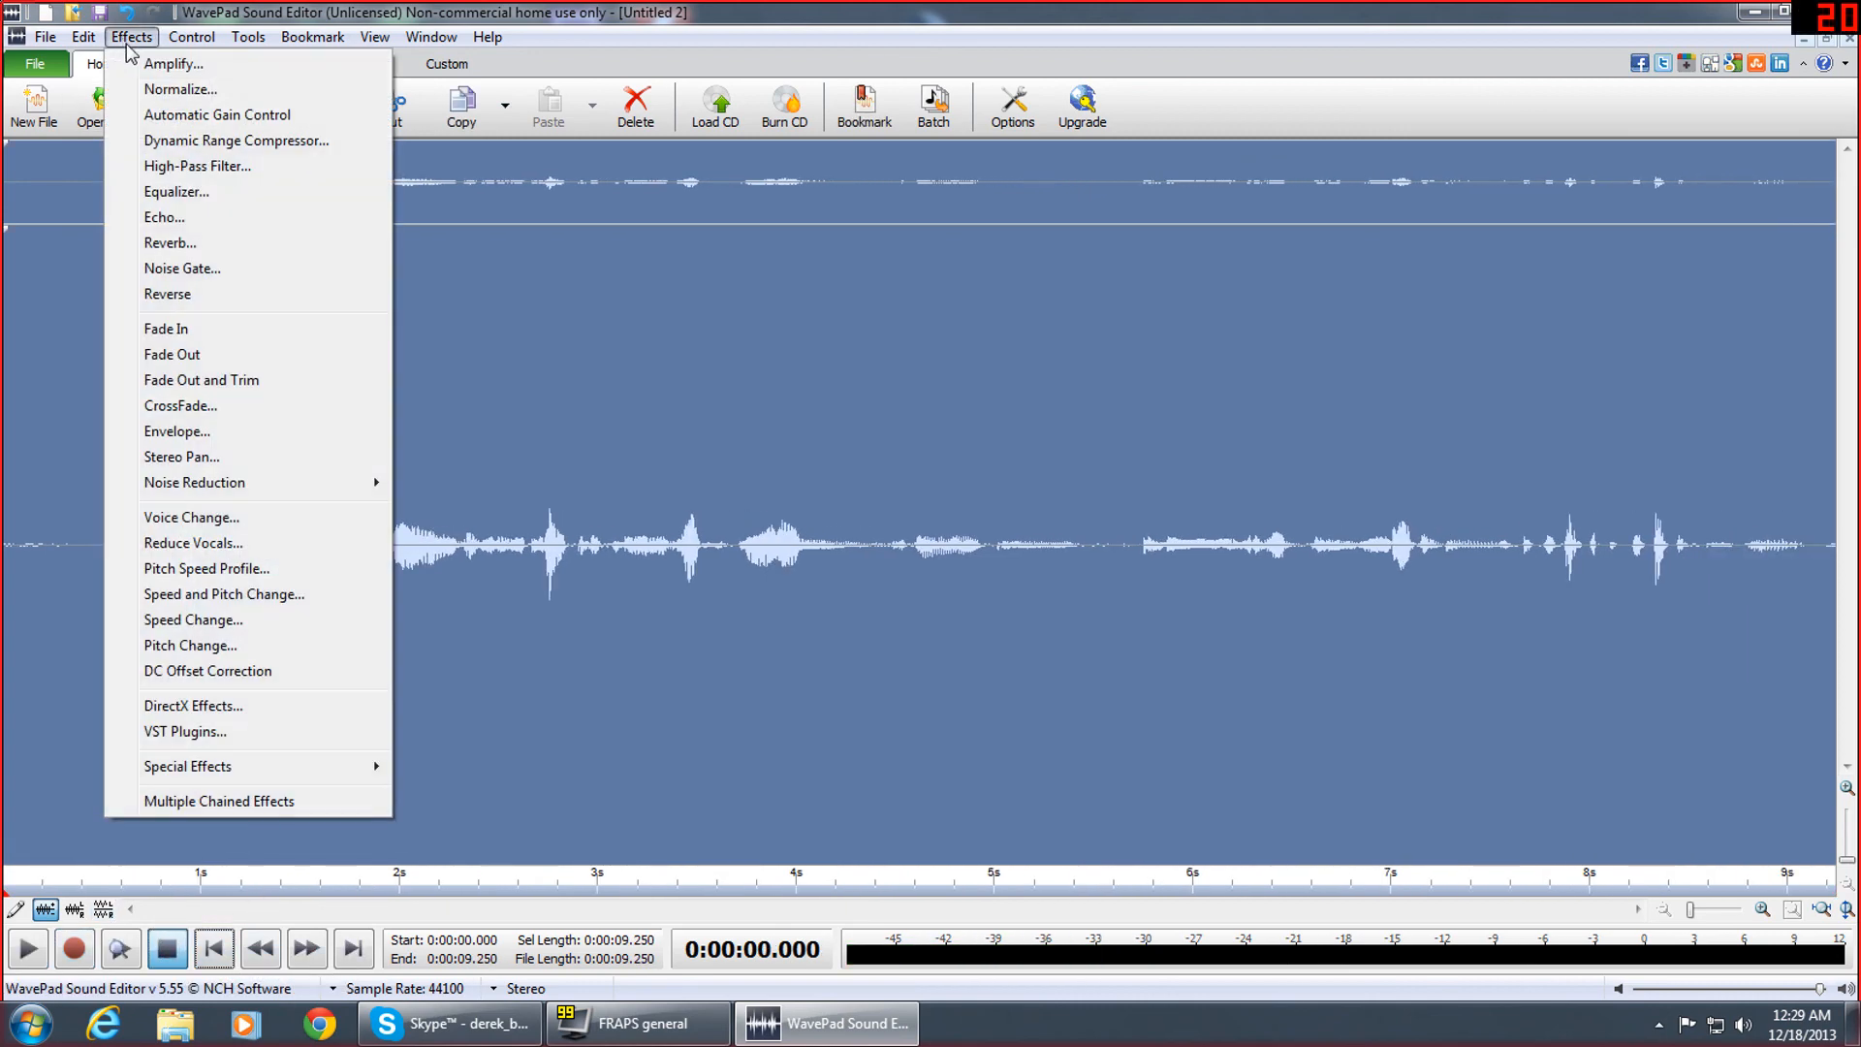
{"action": "left_click", "coordinate": [193, 165]}
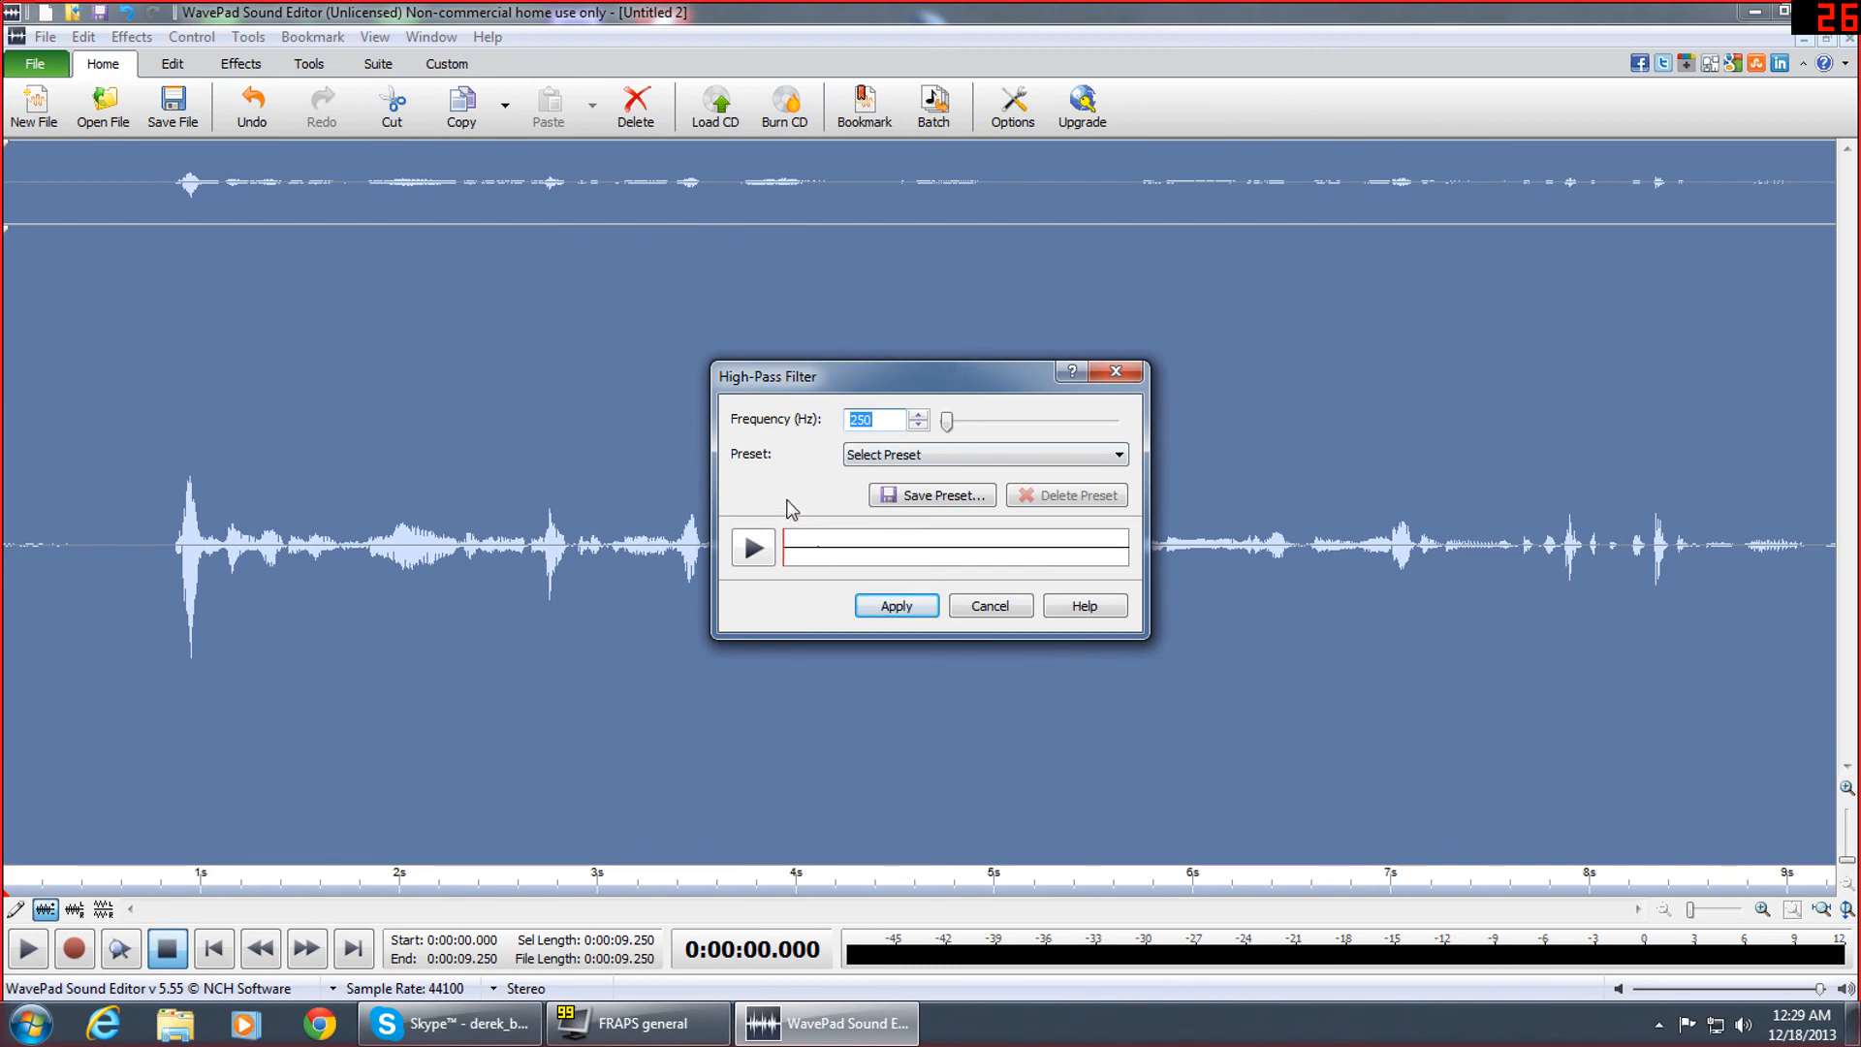
{"action": "left_click", "coordinate": [754, 548]}
{"action": "left_click_drag", "start_coordinate": [948, 421], "coordinate": [963, 424]}
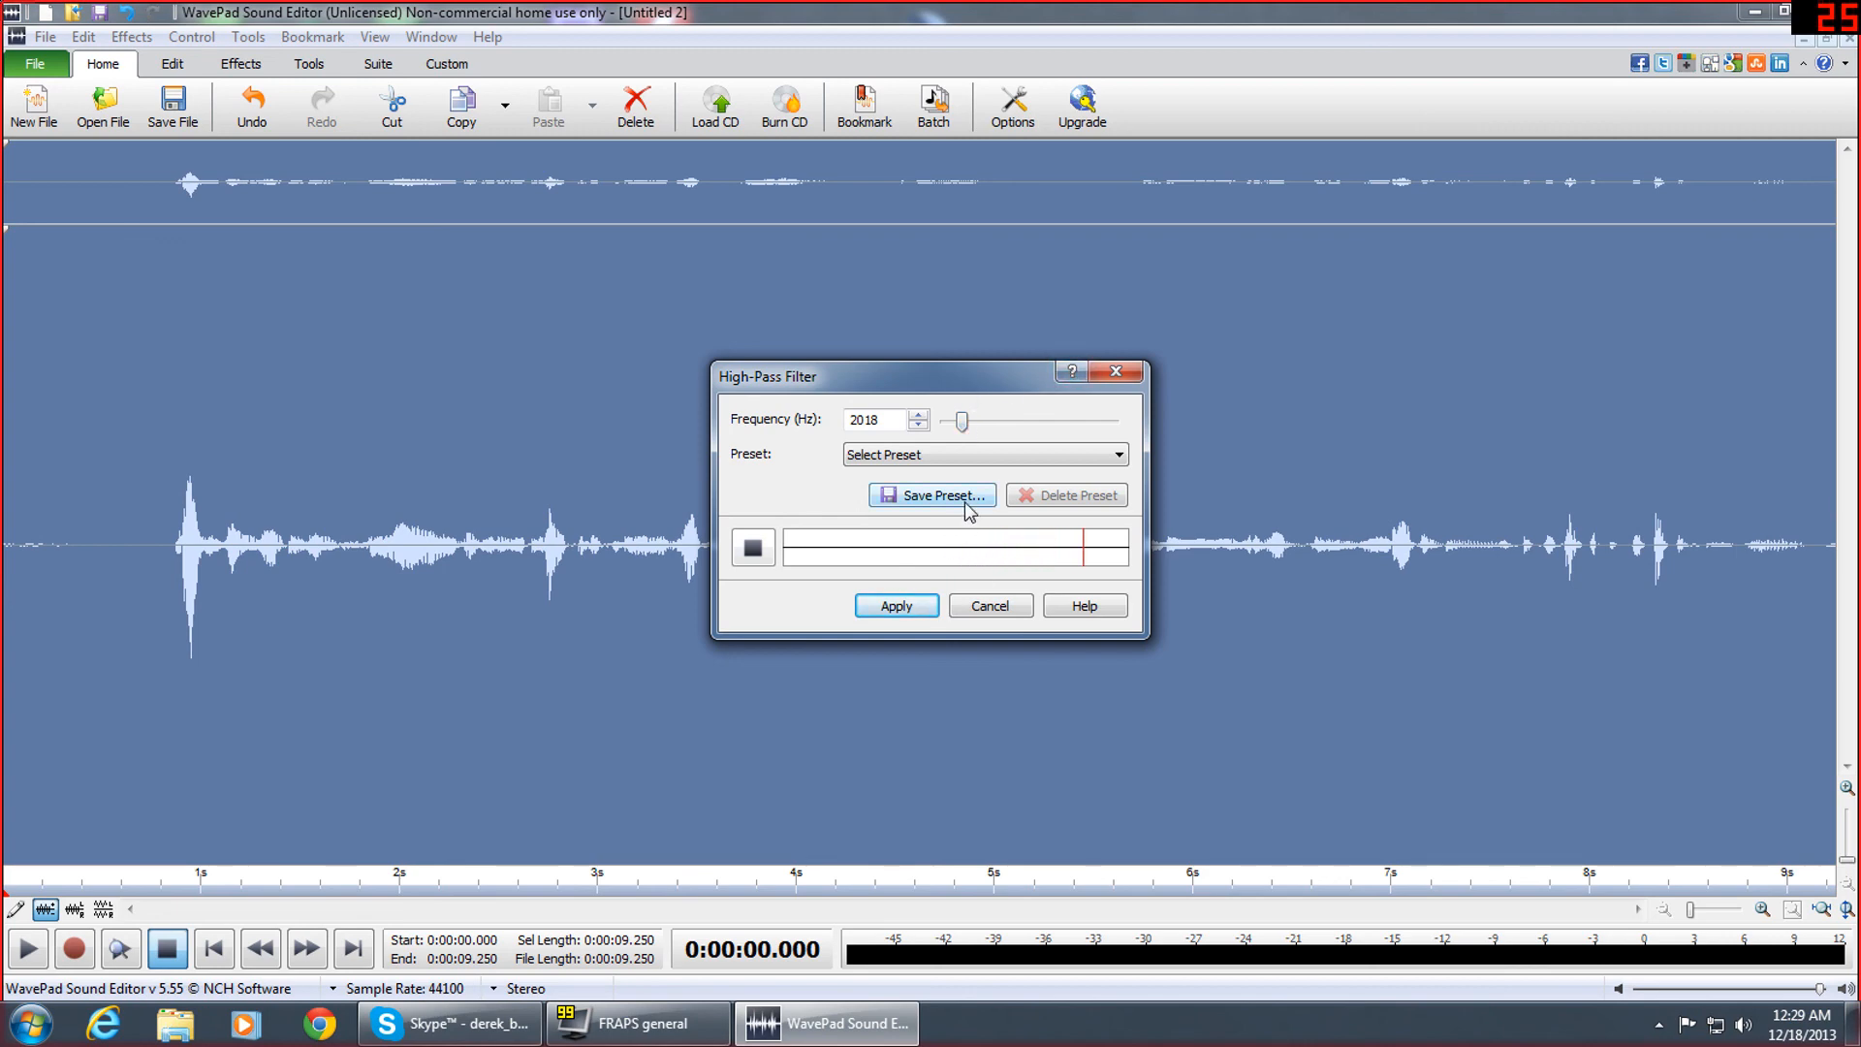
{"action": "left_click", "coordinate": [989, 608]}
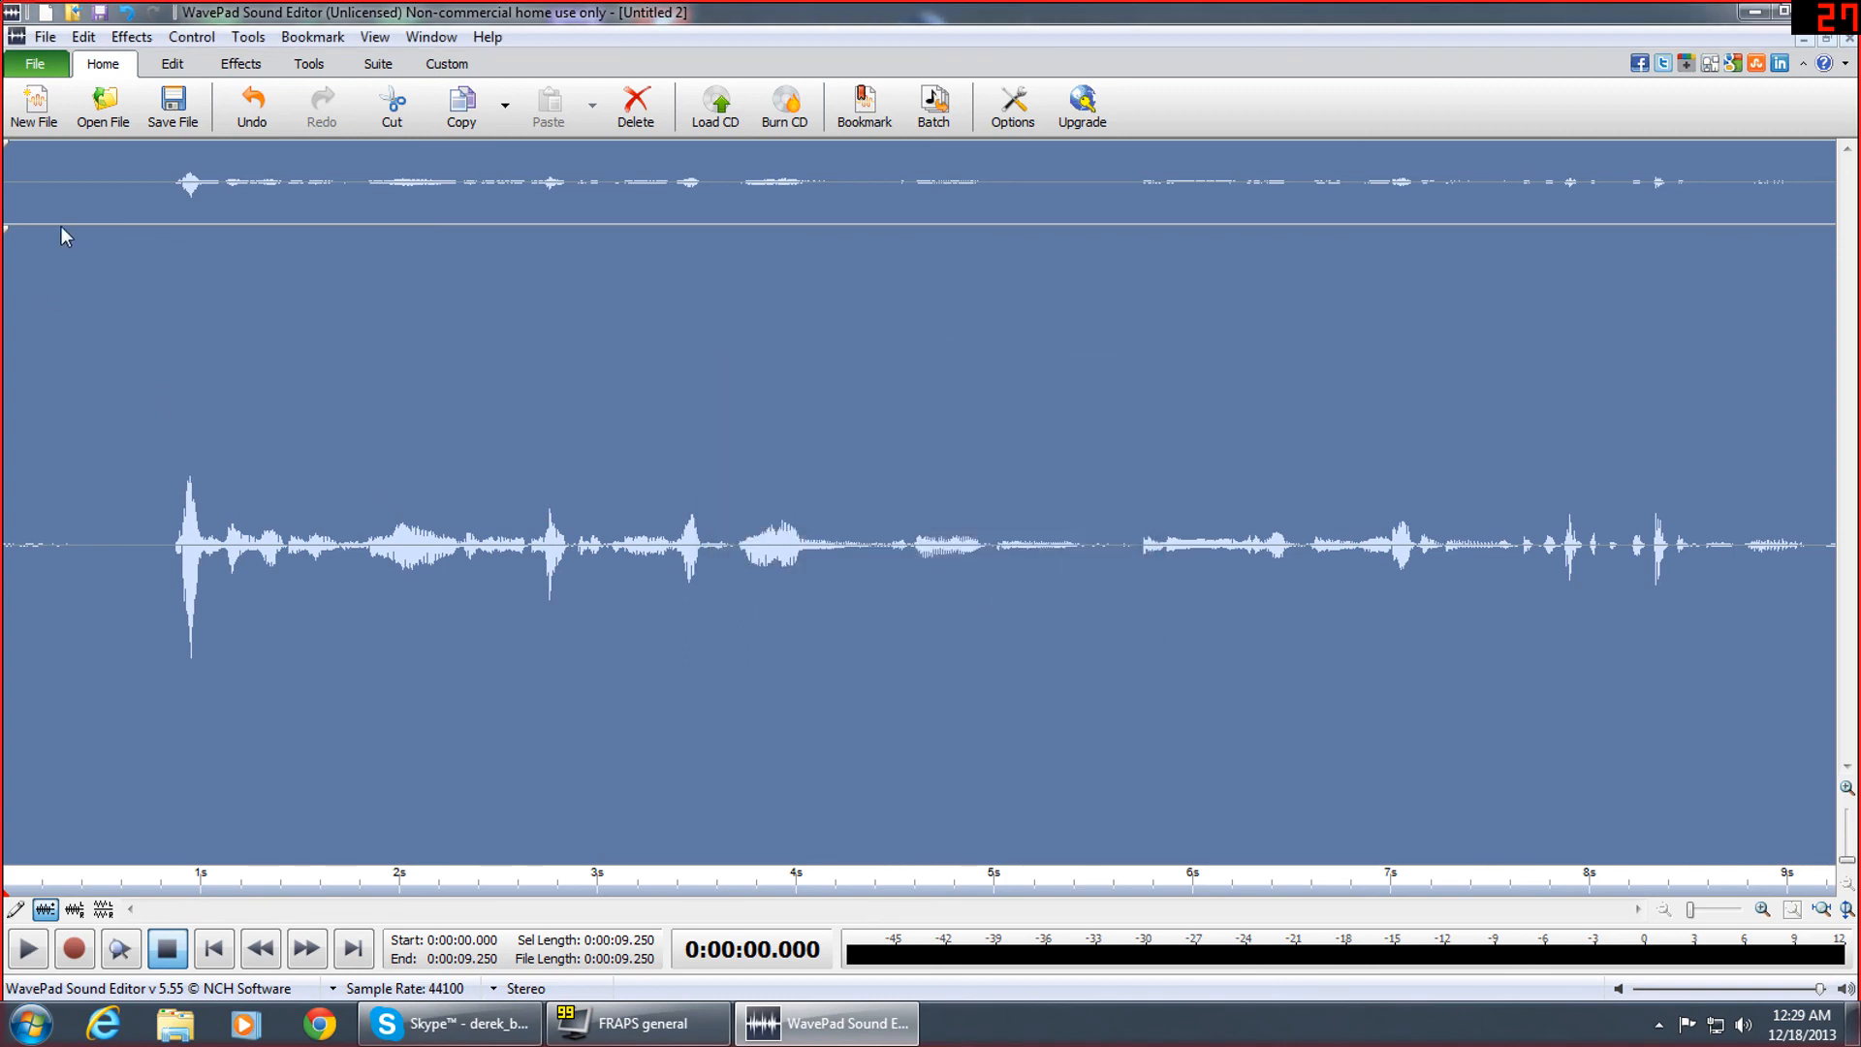
Amplify the whole clip with a gain of 400%
{"action": "left_click", "coordinate": [137, 43]}
{"action": "left_click", "coordinate": [165, 58]}
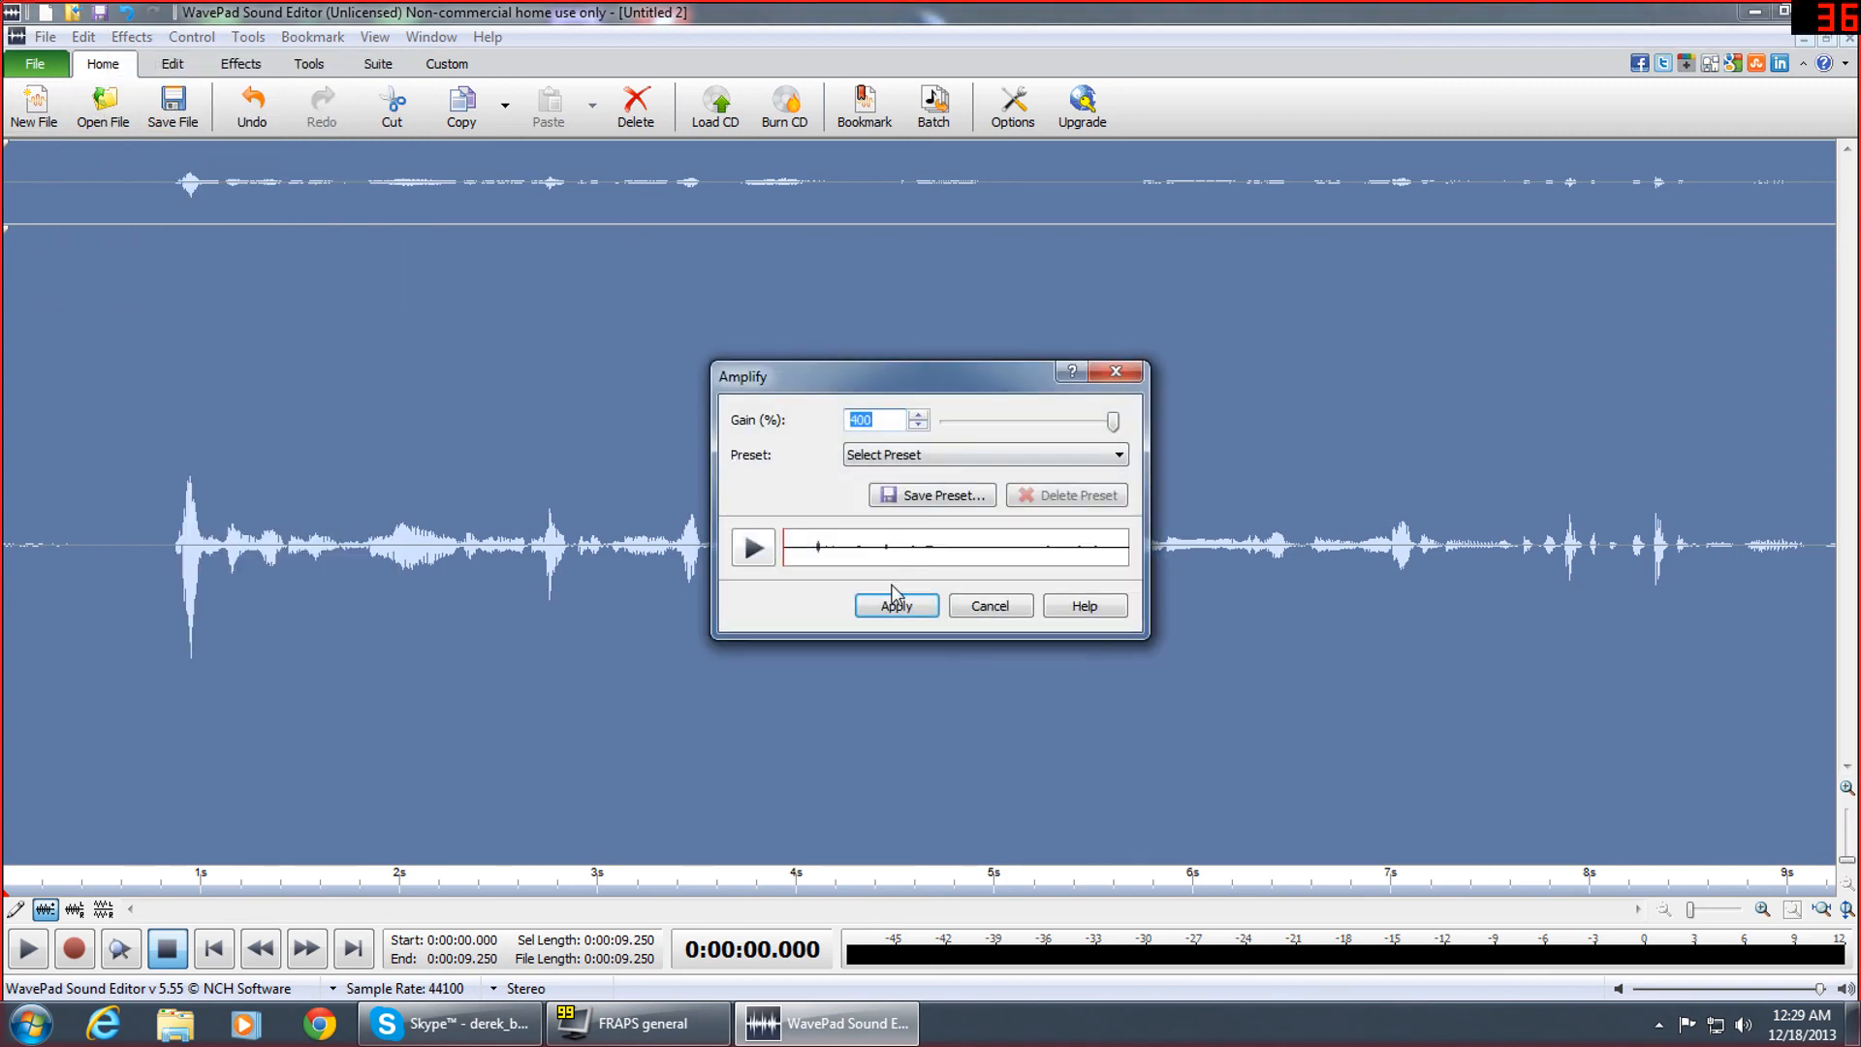
Preview the High-Pass Filter on the amplified clip at 1019 Hz, then cancel it
{"action": "left_click", "coordinate": [132, 39]}
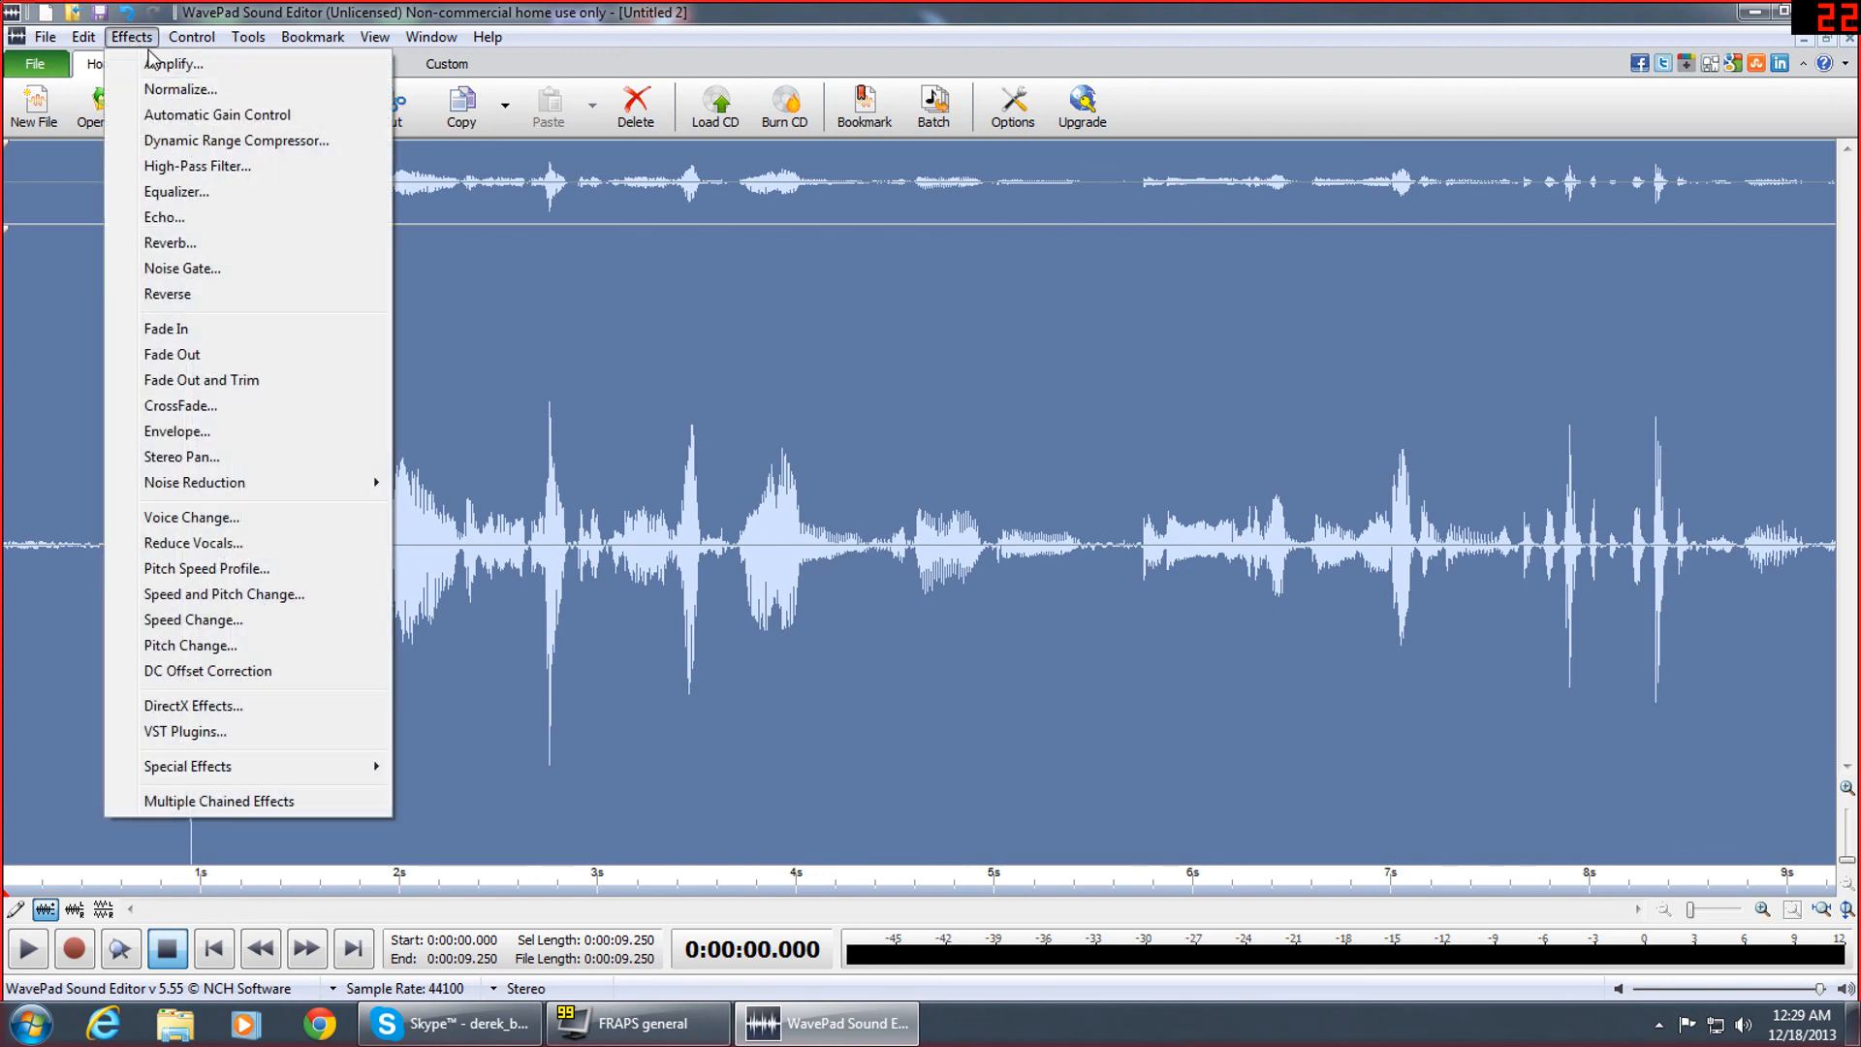
{"action": "left_click", "coordinate": [204, 167]}
{"action": "left_click_drag", "start_coordinate": [947, 432], "coordinate": [954, 432]}
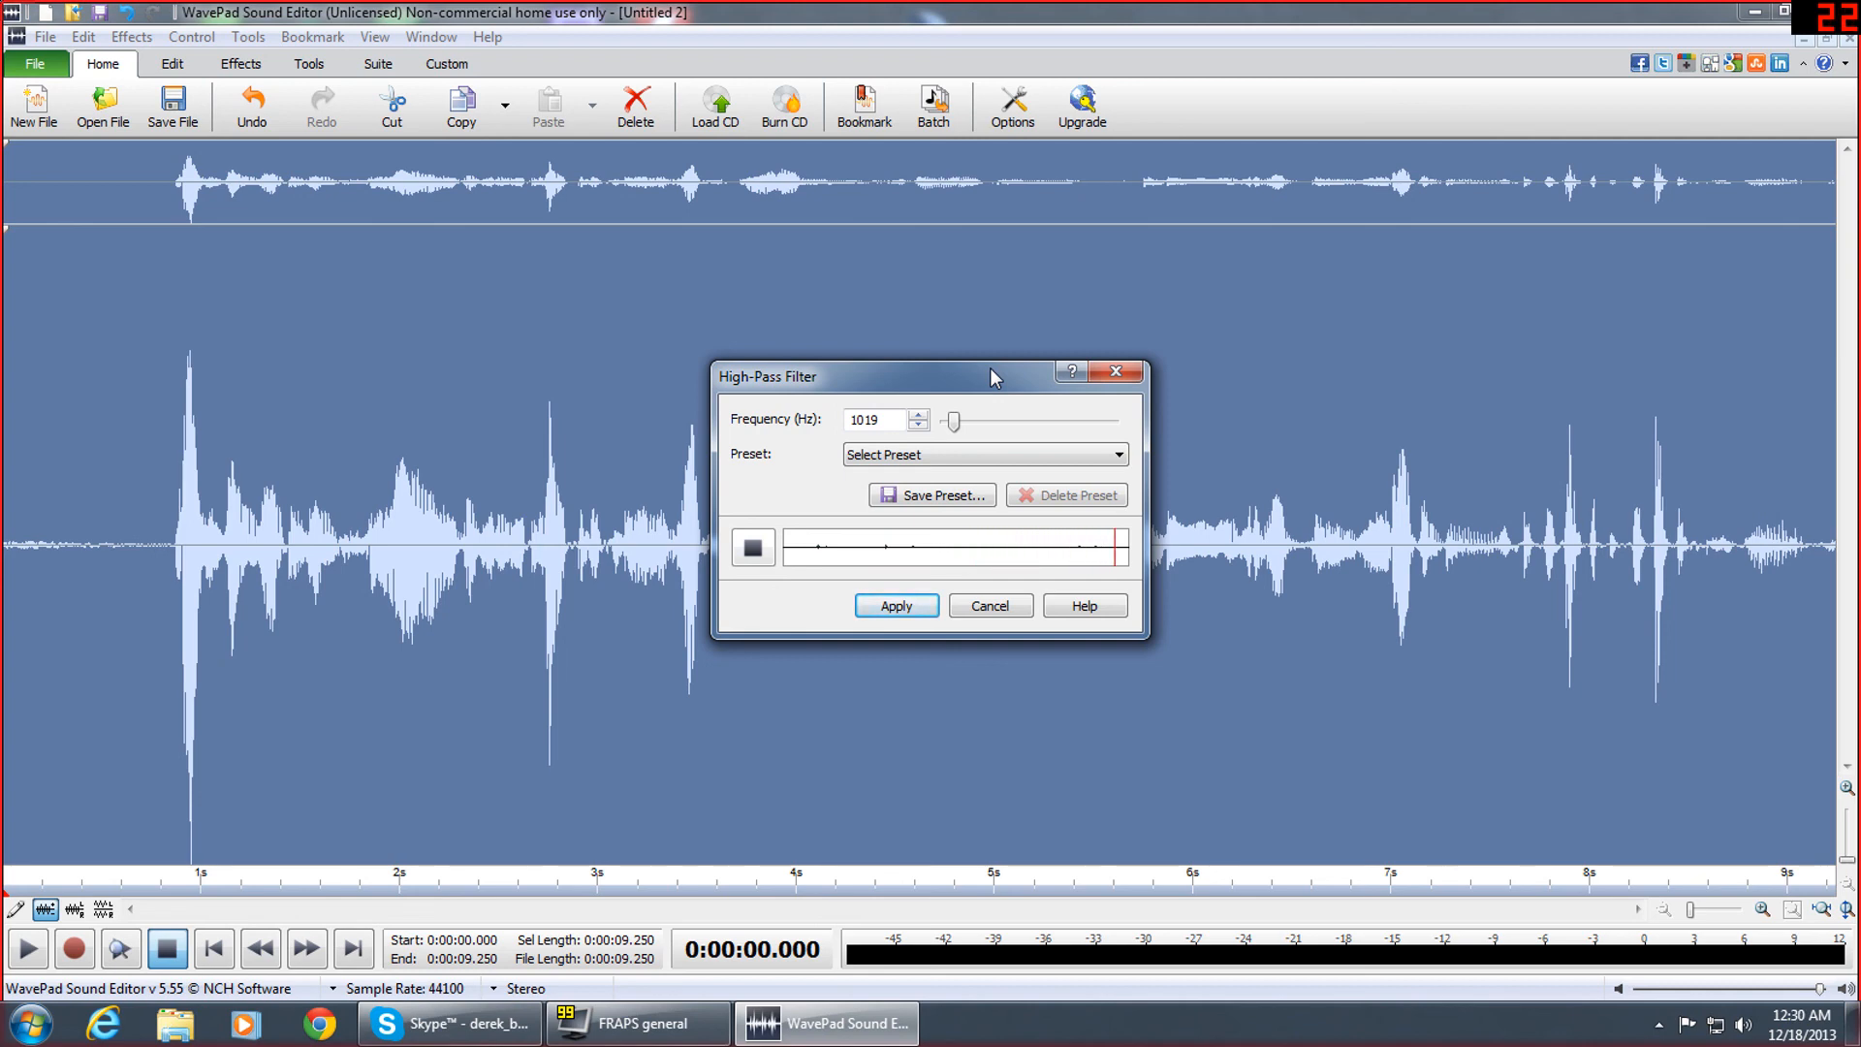
{"action": "left_click", "coordinate": [1000, 616]}
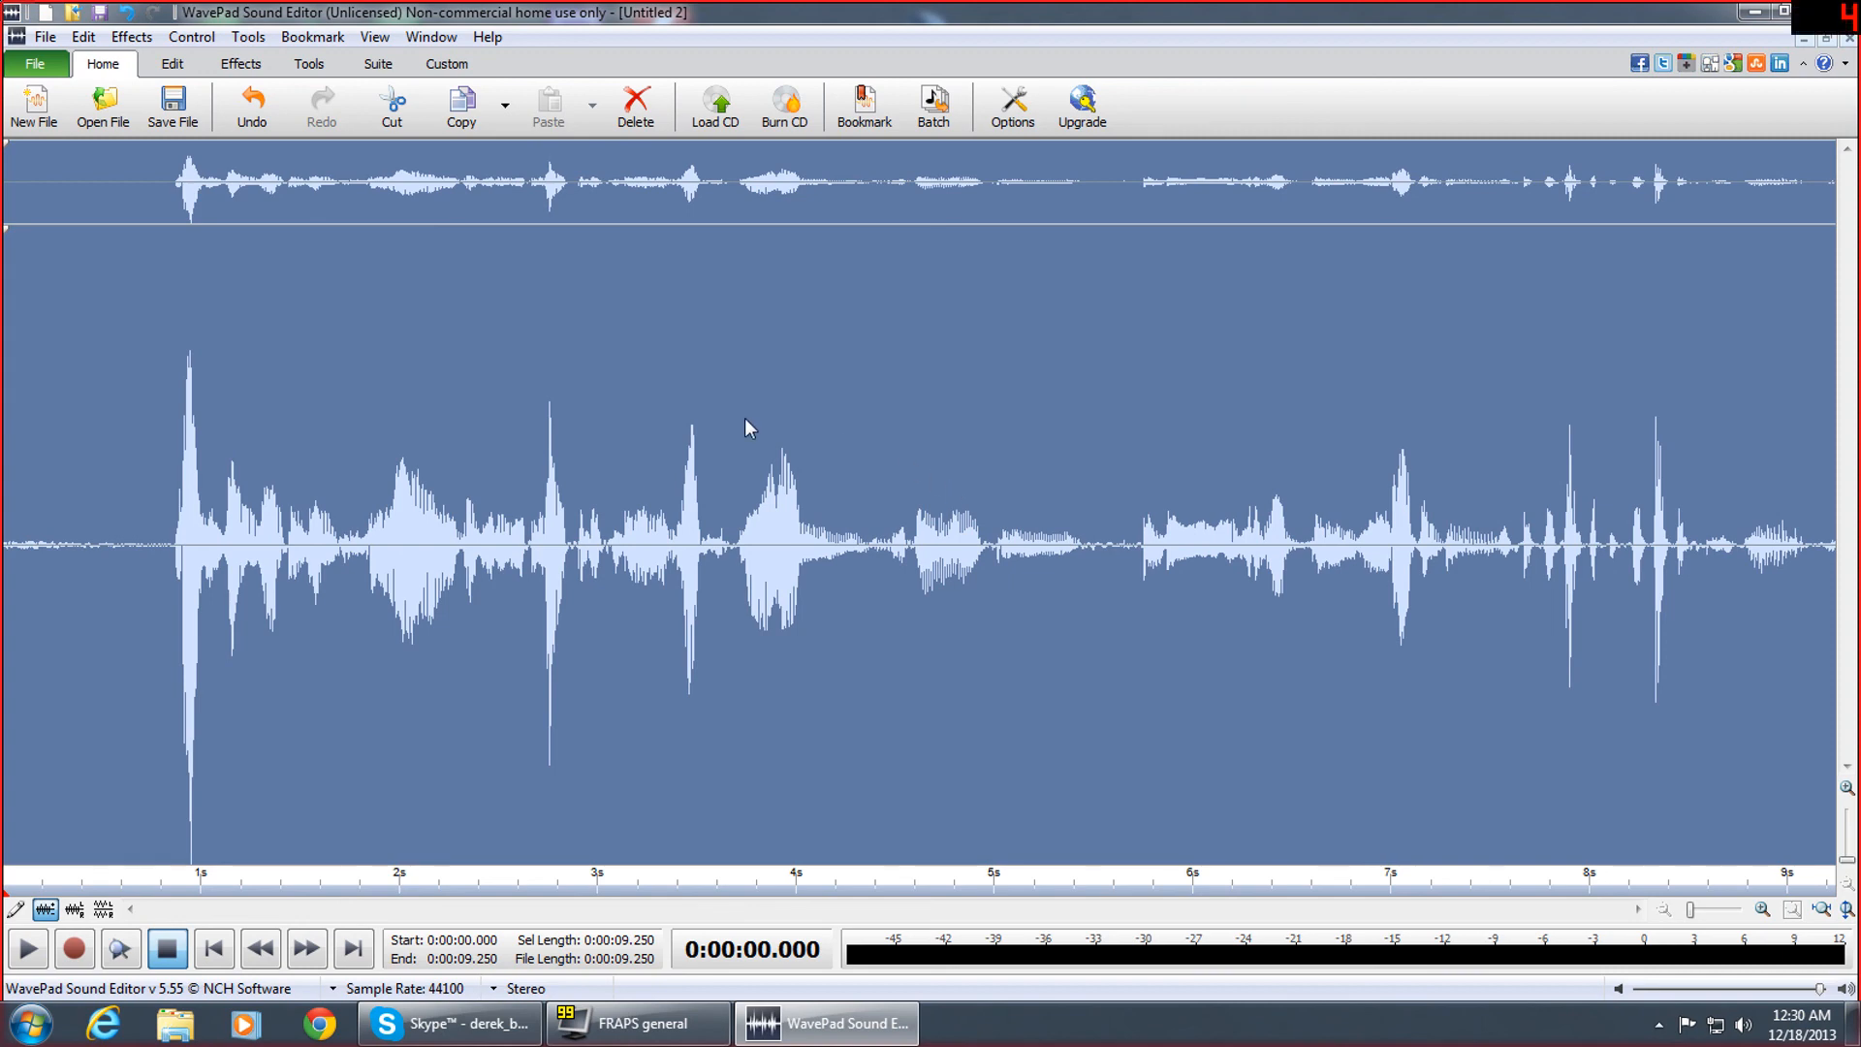
Reduce the noise in the whole clip with Auto Spectral Subtraction
{"action": "left_click", "coordinate": [132, 37]}
{"action": "mouse_move", "coordinate": [378, 482]}
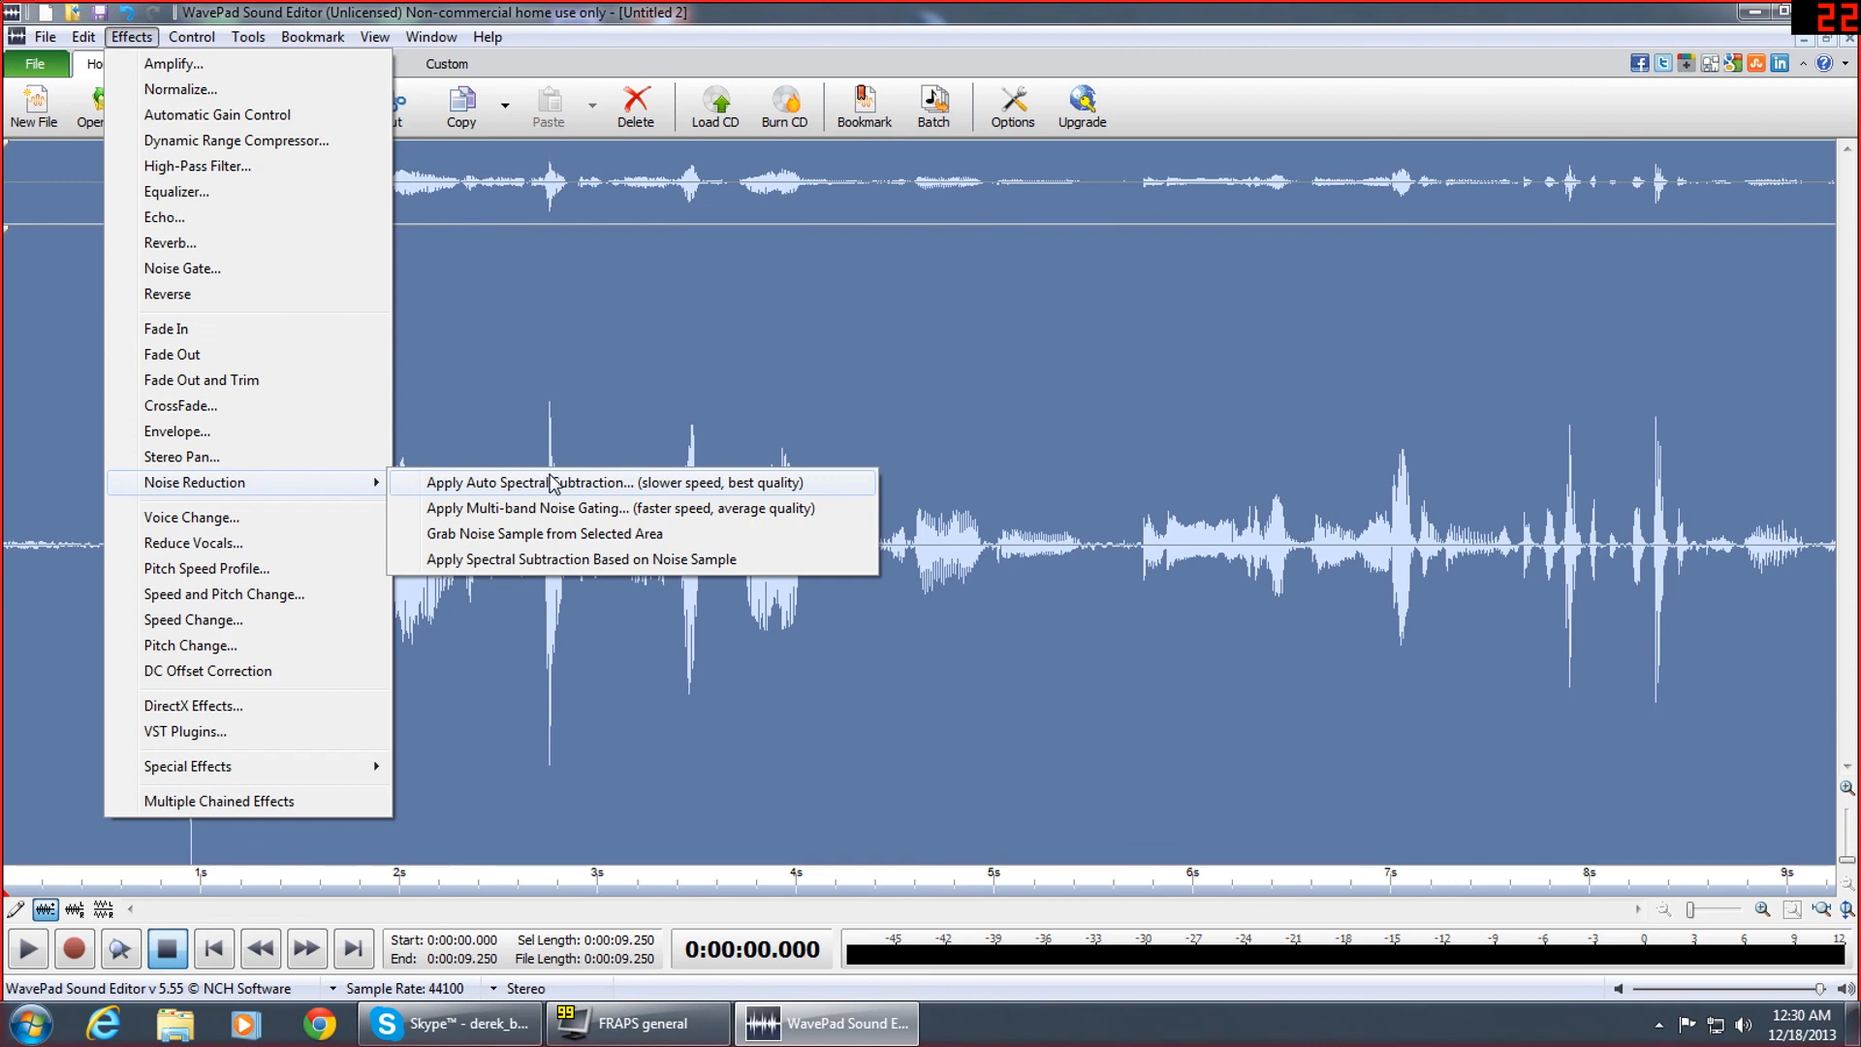
{"action": "left_click", "coordinate": [548, 482]}
{"action": "left_click", "coordinate": [902, 556]}
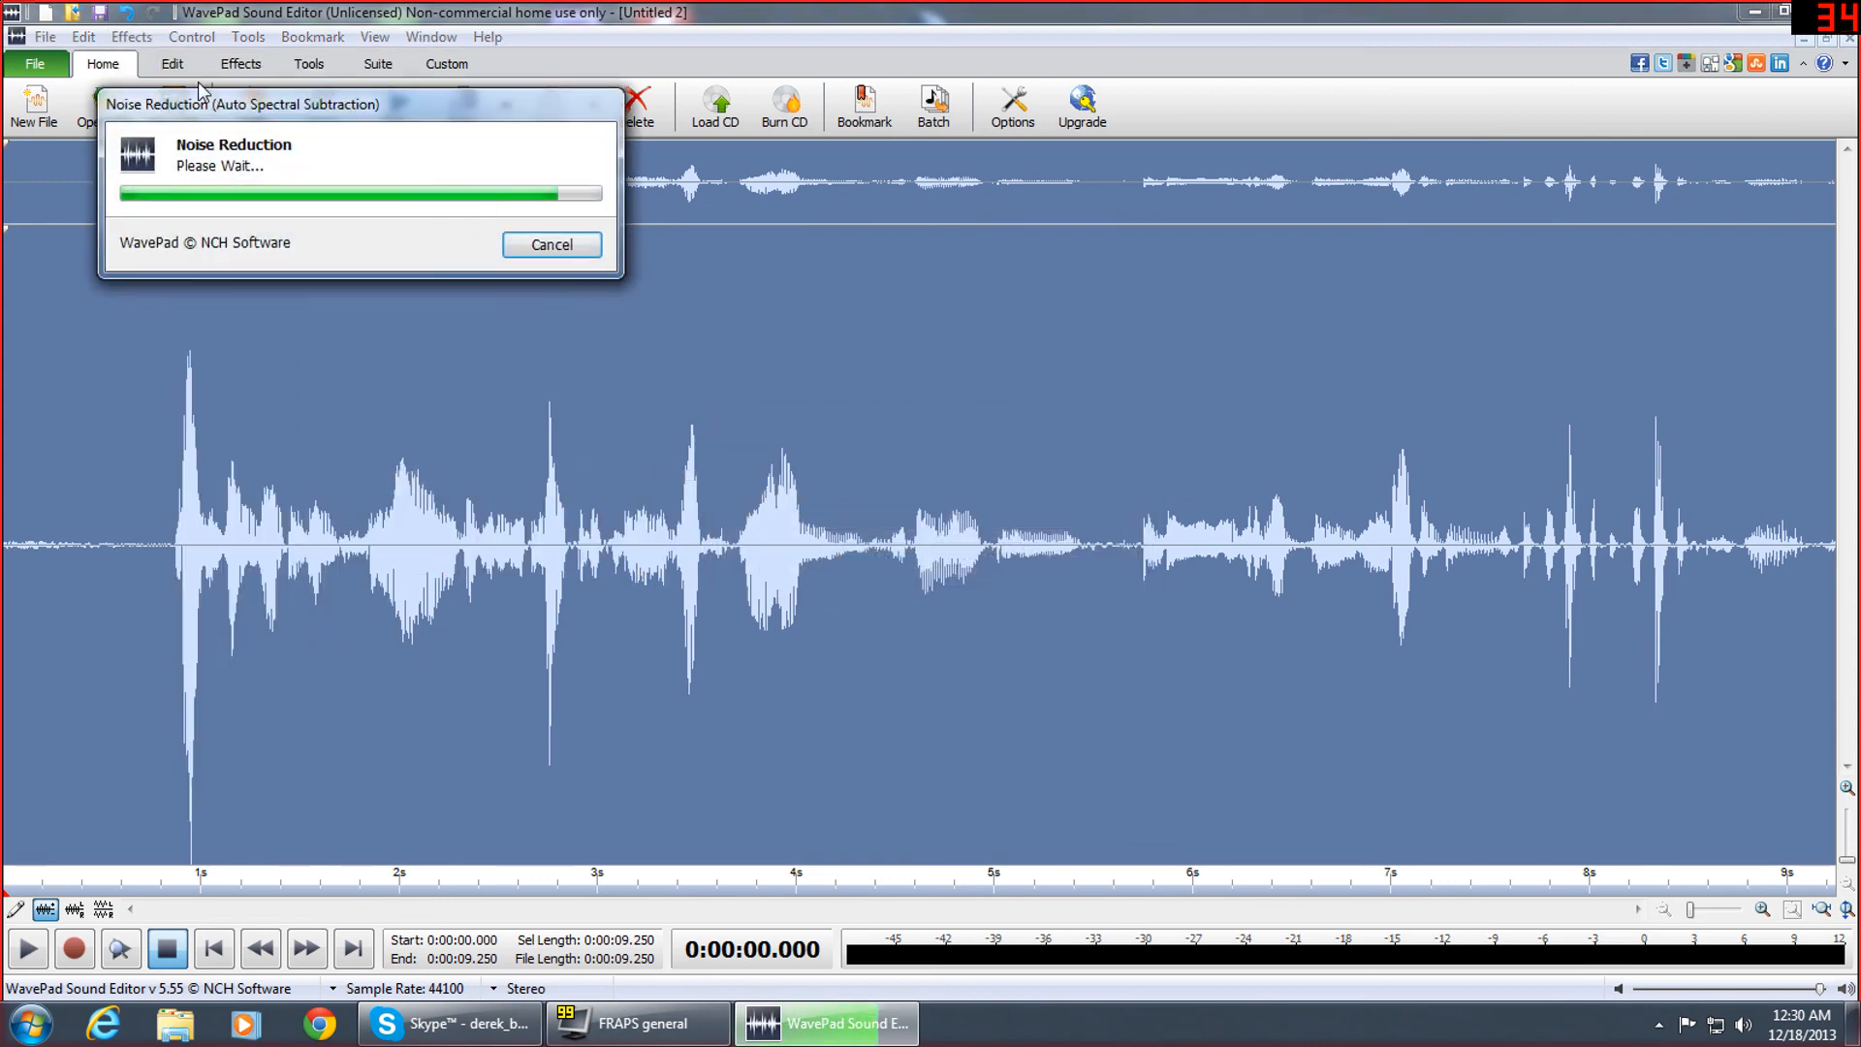
Preview the High-Pass Filter on the noise-reduced clip at 1218 Hz and slightly higher, then close it without applying
{"action": "left_click", "coordinate": [132, 37]}
{"action": "left_click", "coordinate": [197, 166]}
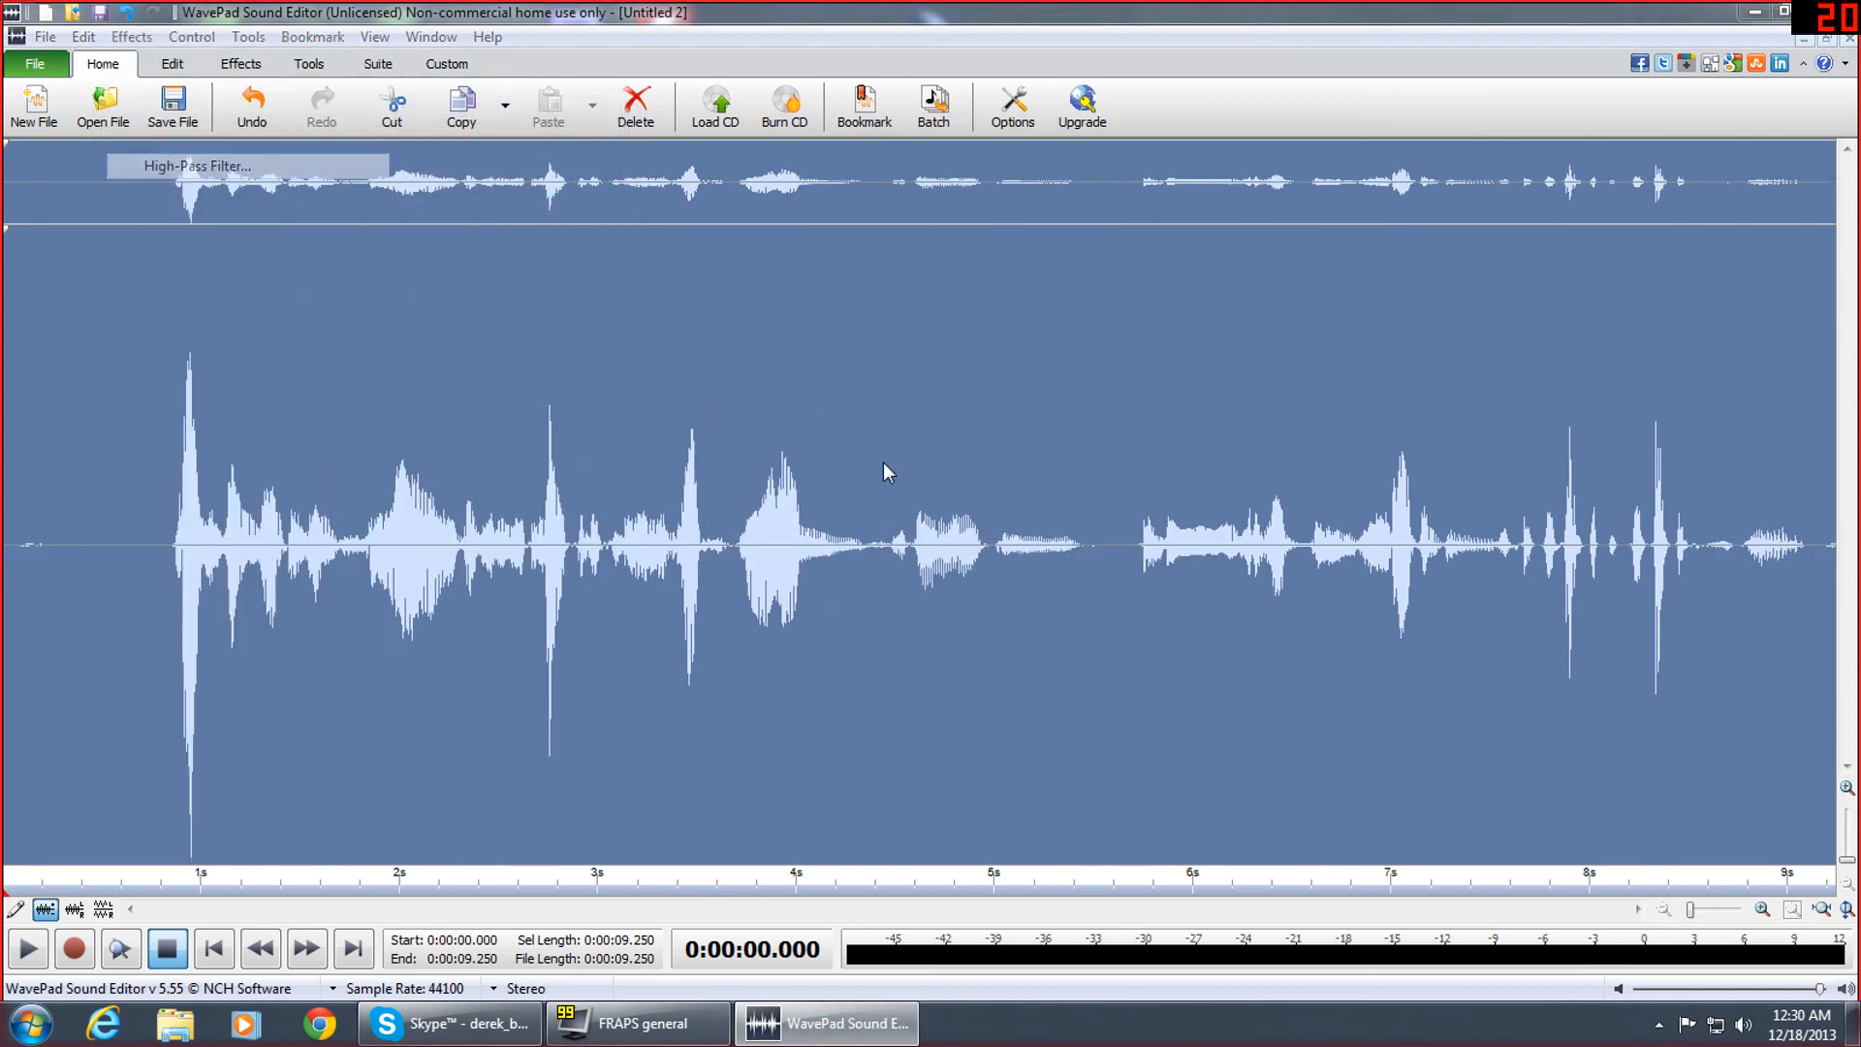
{"action": "left_click_drag", "start_coordinate": [948, 423], "coordinate": [957, 423]}
{"action": "left_click", "coordinate": [753, 548]}
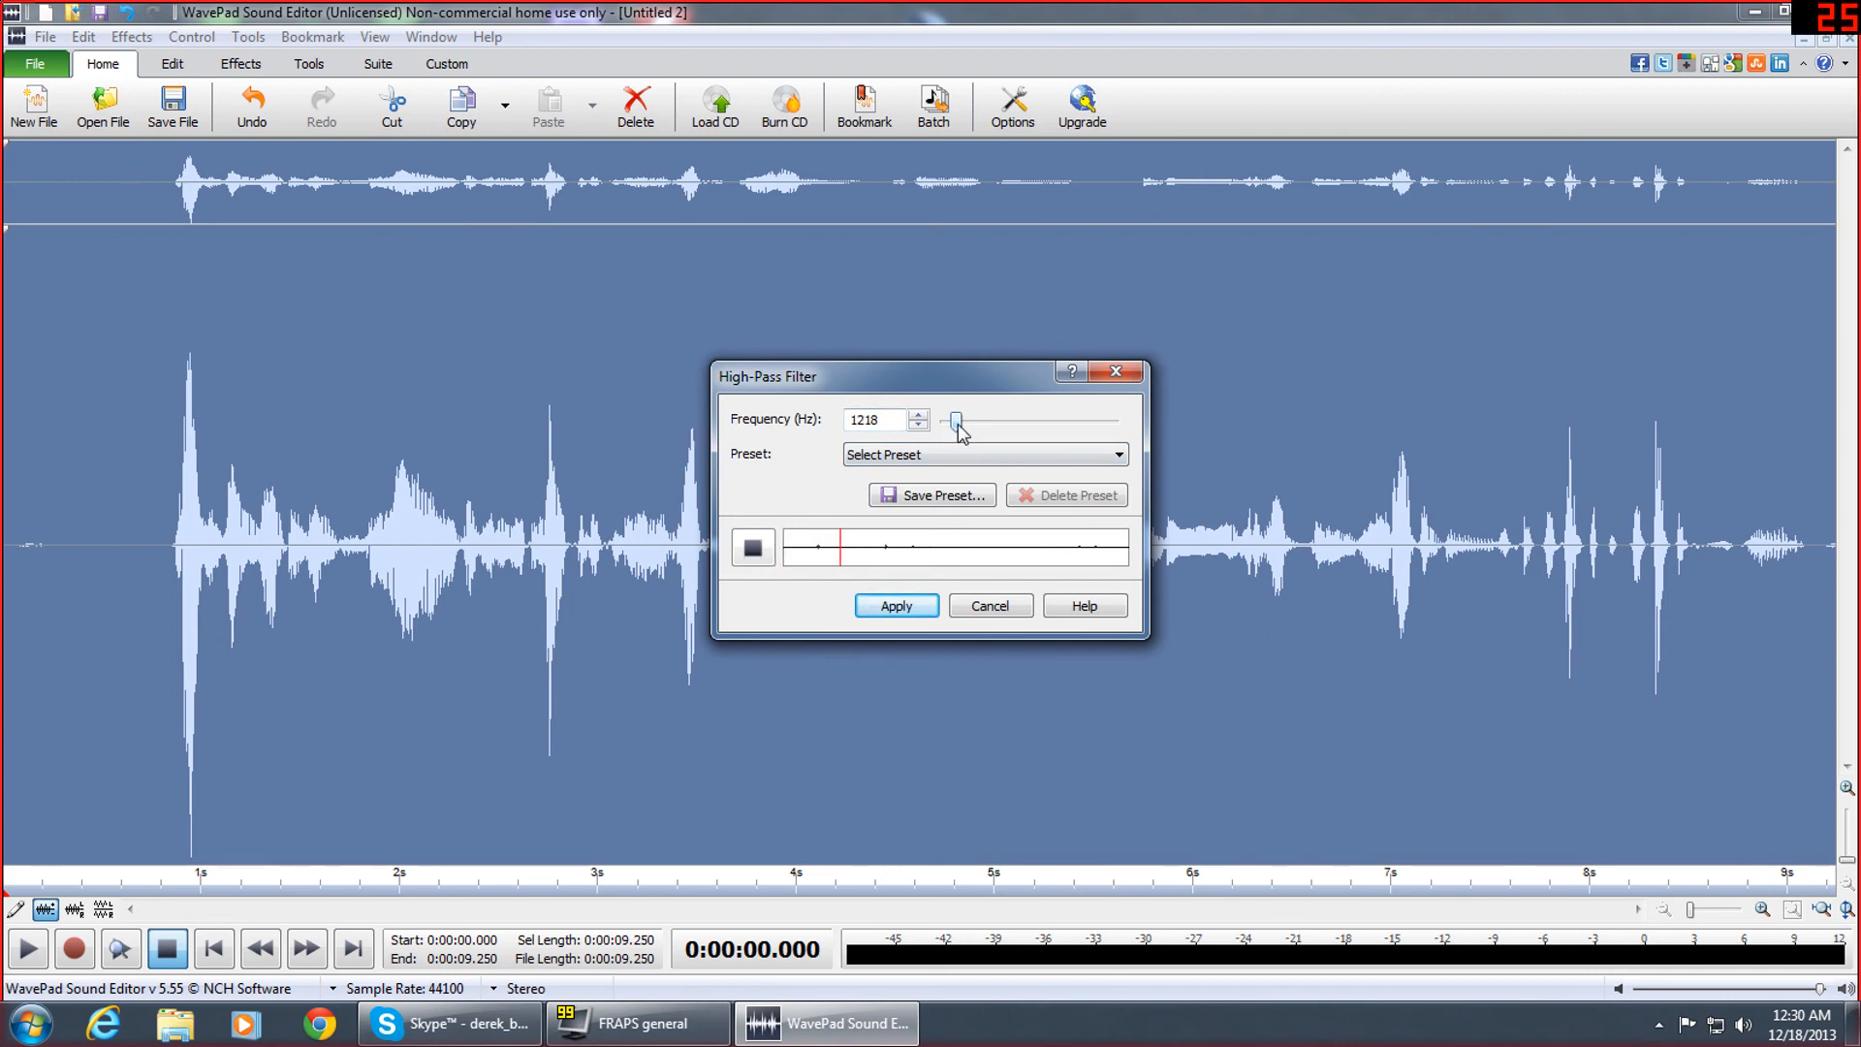
{"action": "left_click_drag", "start_coordinate": [957, 427], "coordinate": [962, 427]}
{"action": "left_click", "coordinate": [1116, 372]}
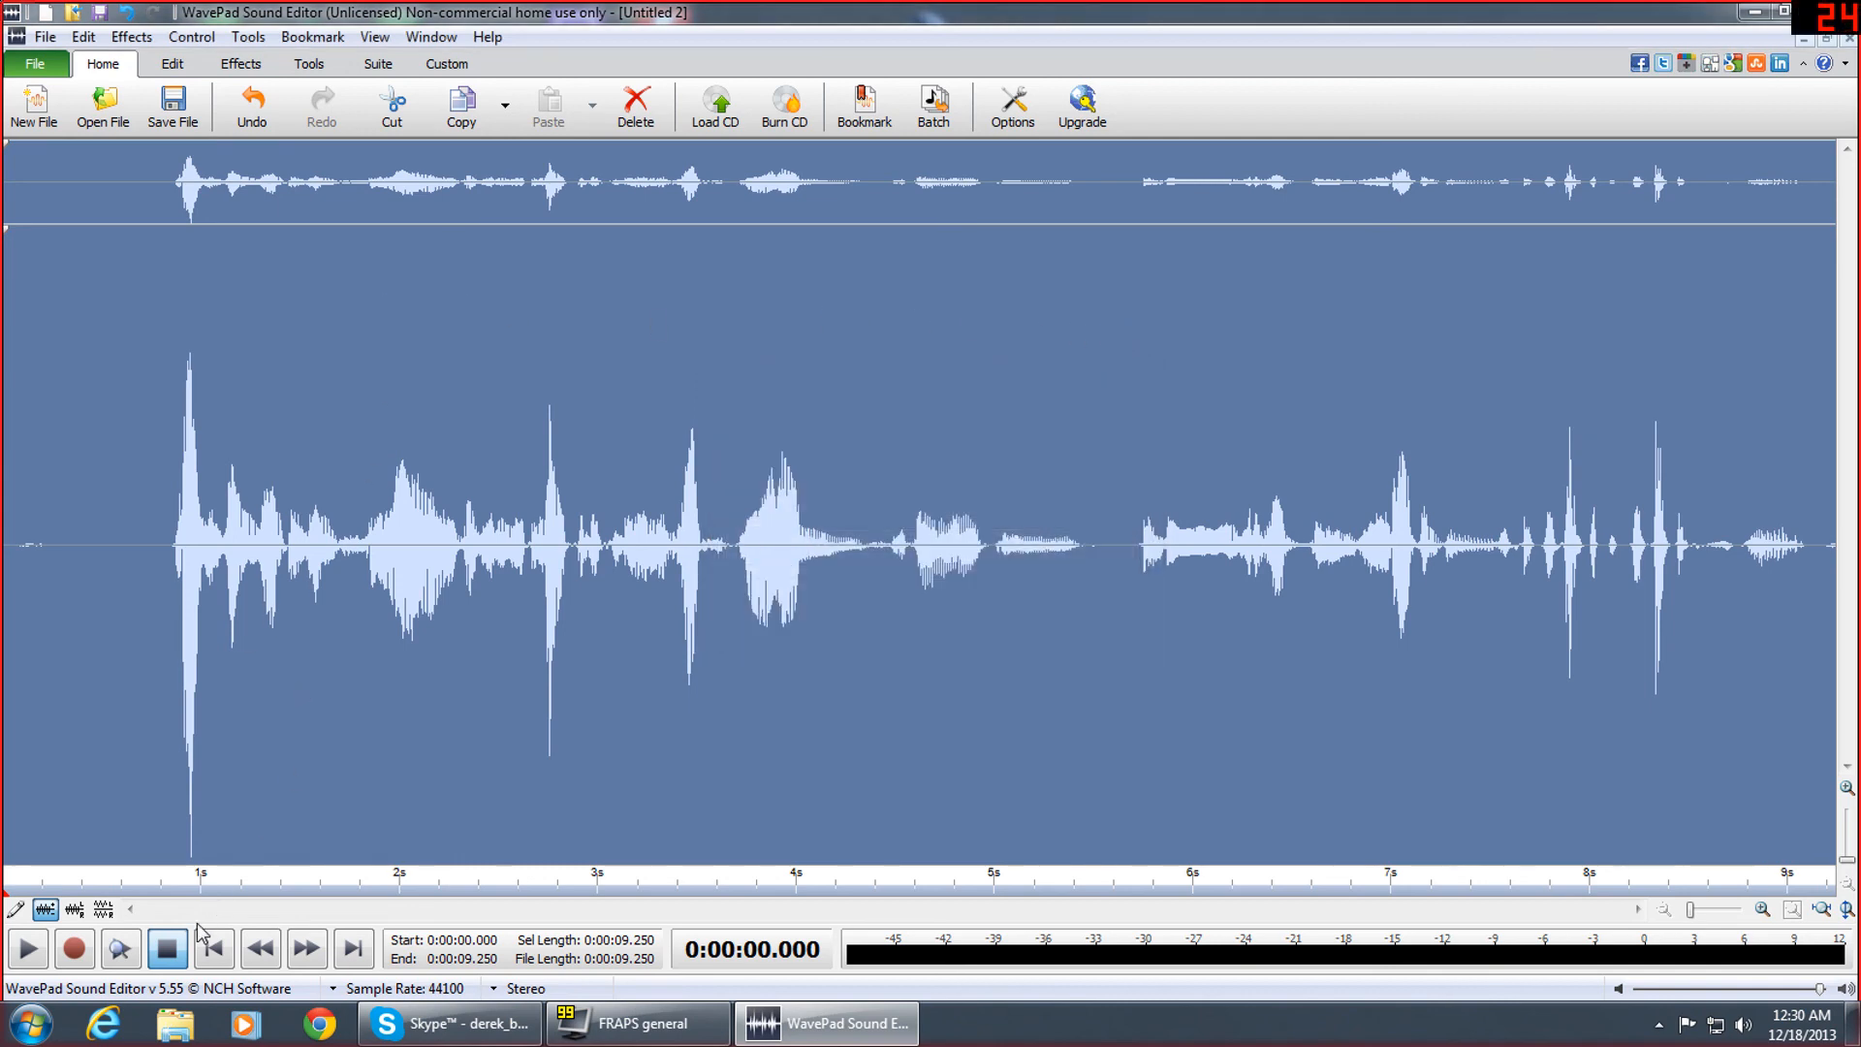
Close the Untitled 2 recording without saving its changes
{"action": "left_click", "coordinate": [128, 39]}
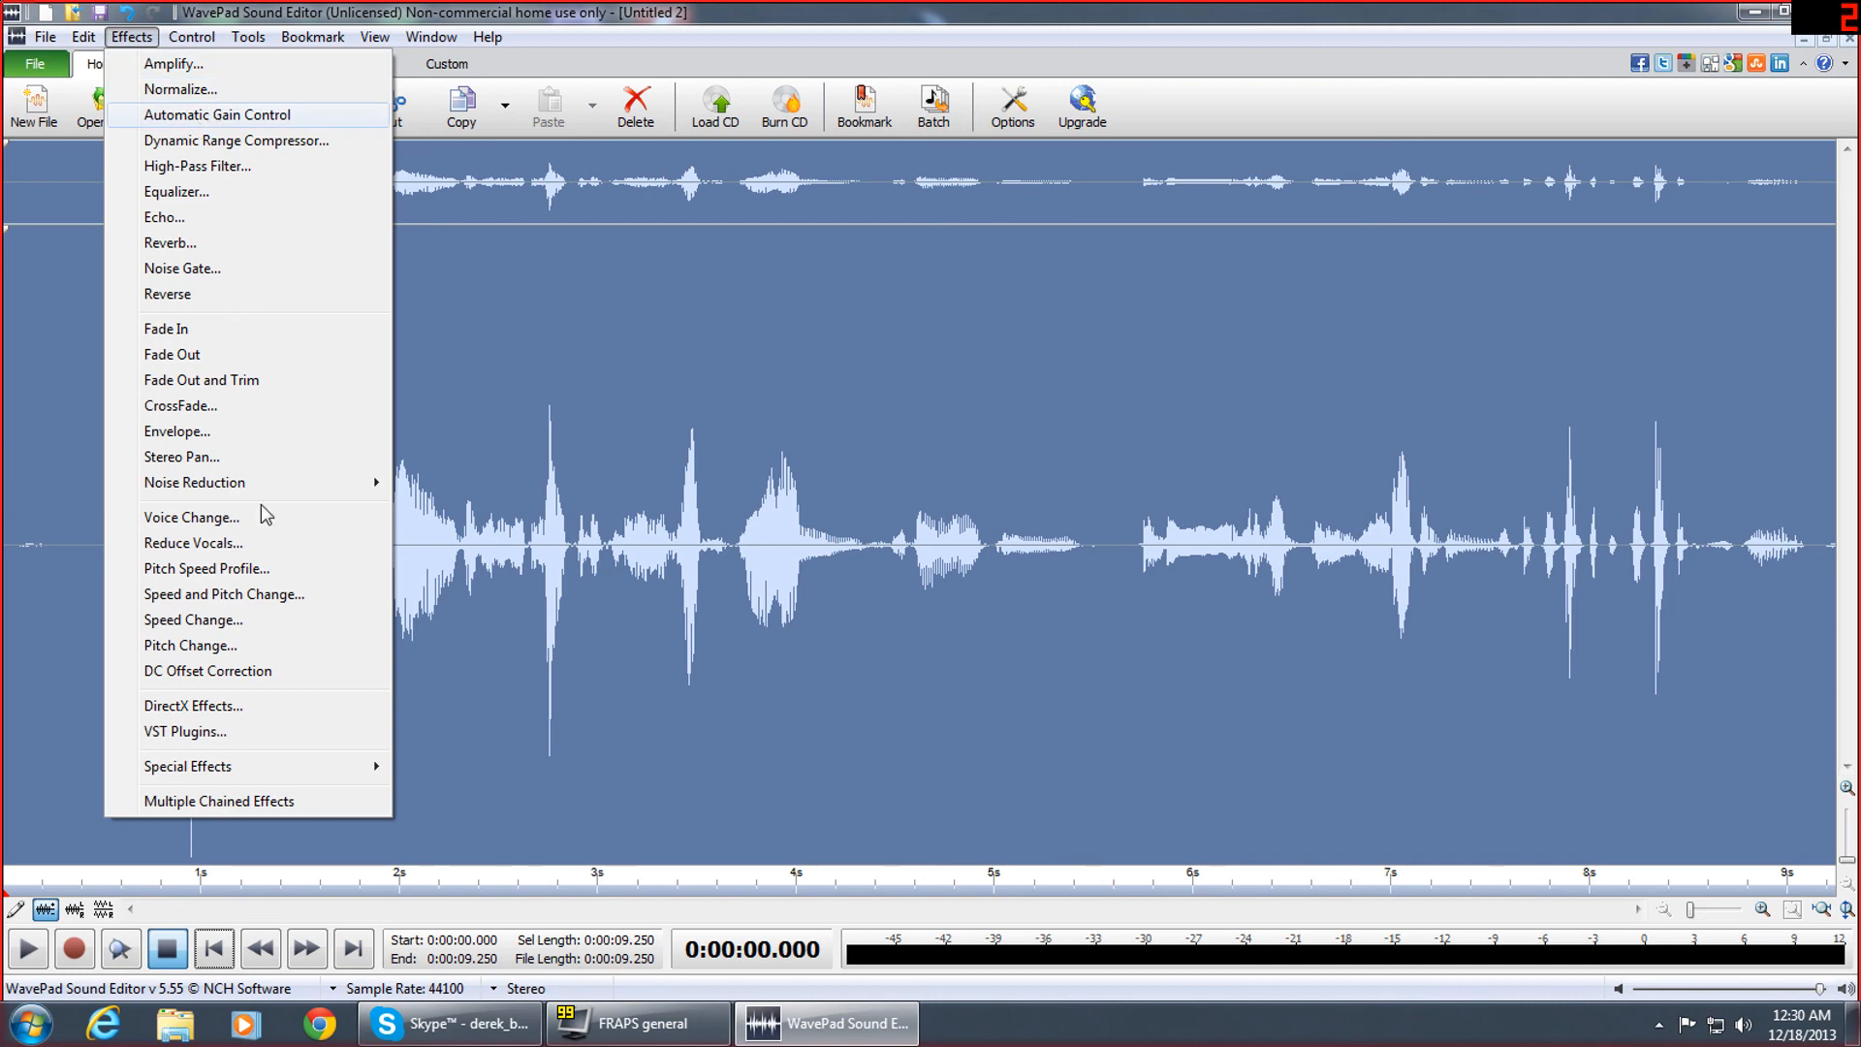
{"action": "left_click", "coordinate": [221, 952]}
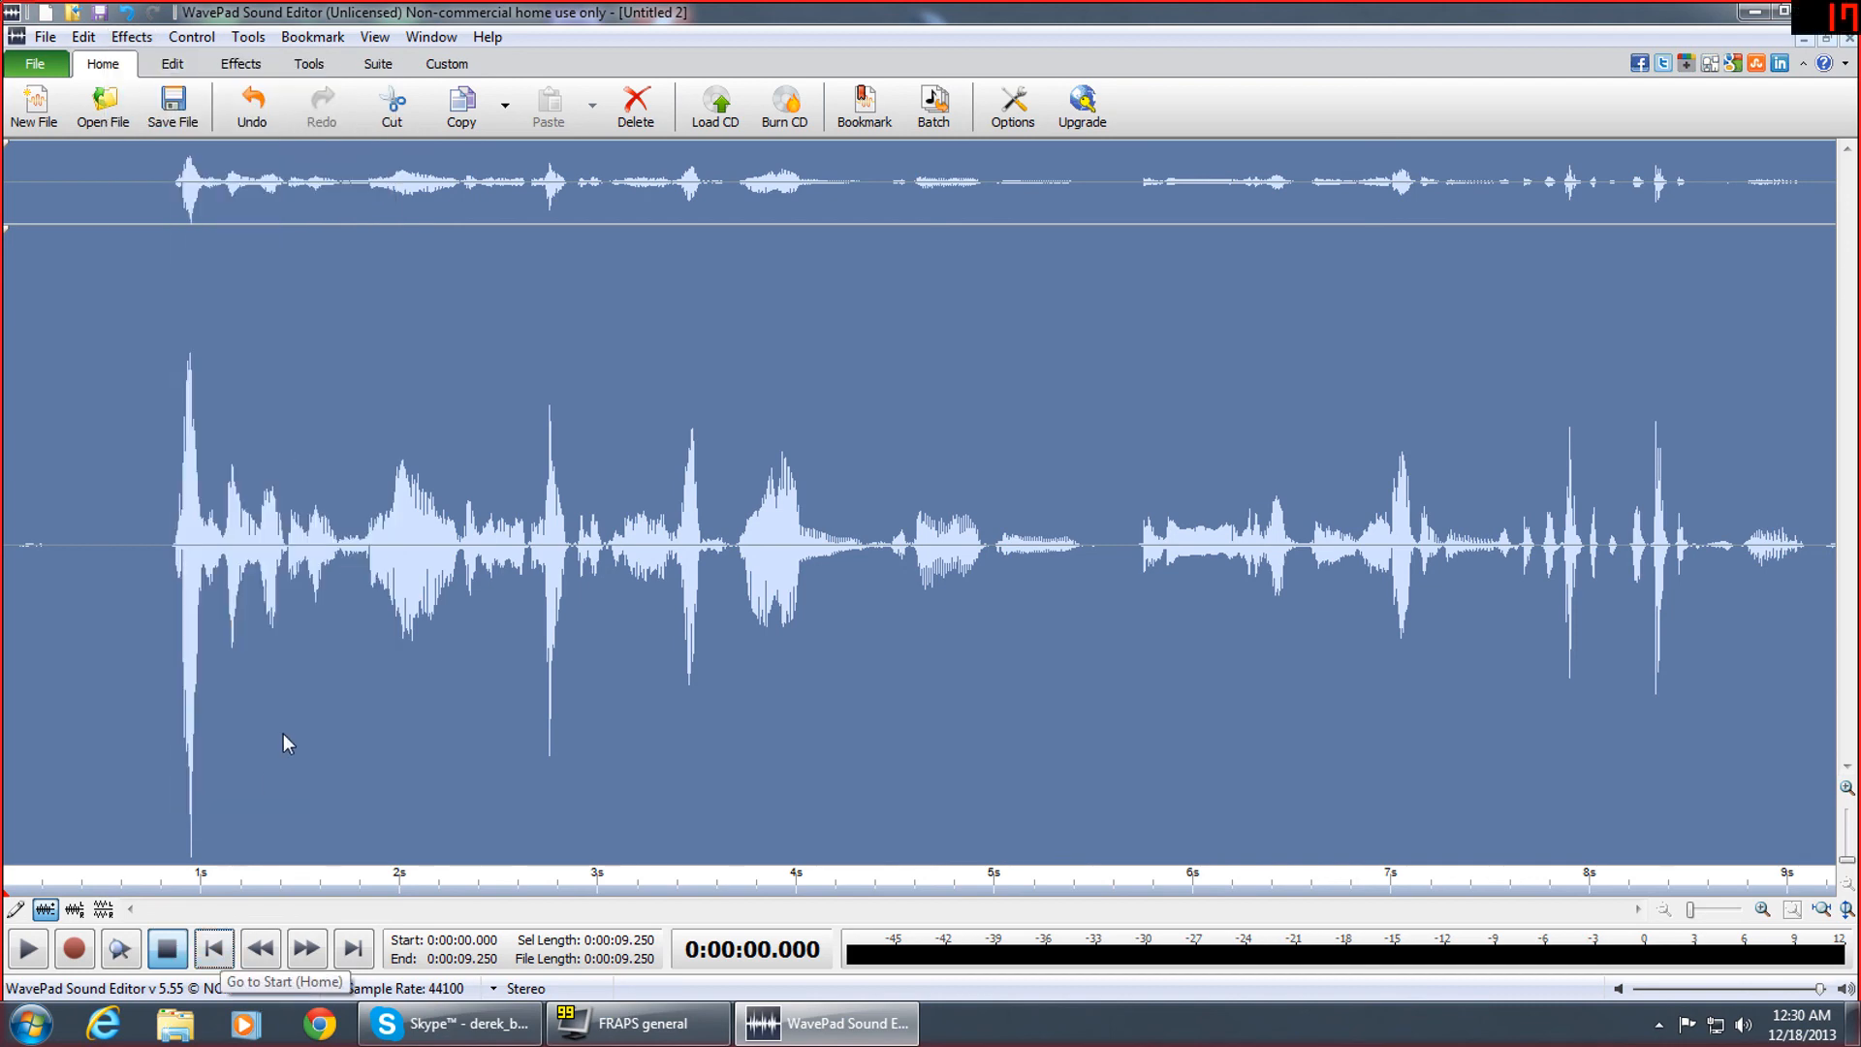
{"action": "left_click", "coordinate": [1847, 39]}
{"action": "left_click", "coordinate": [977, 531]}
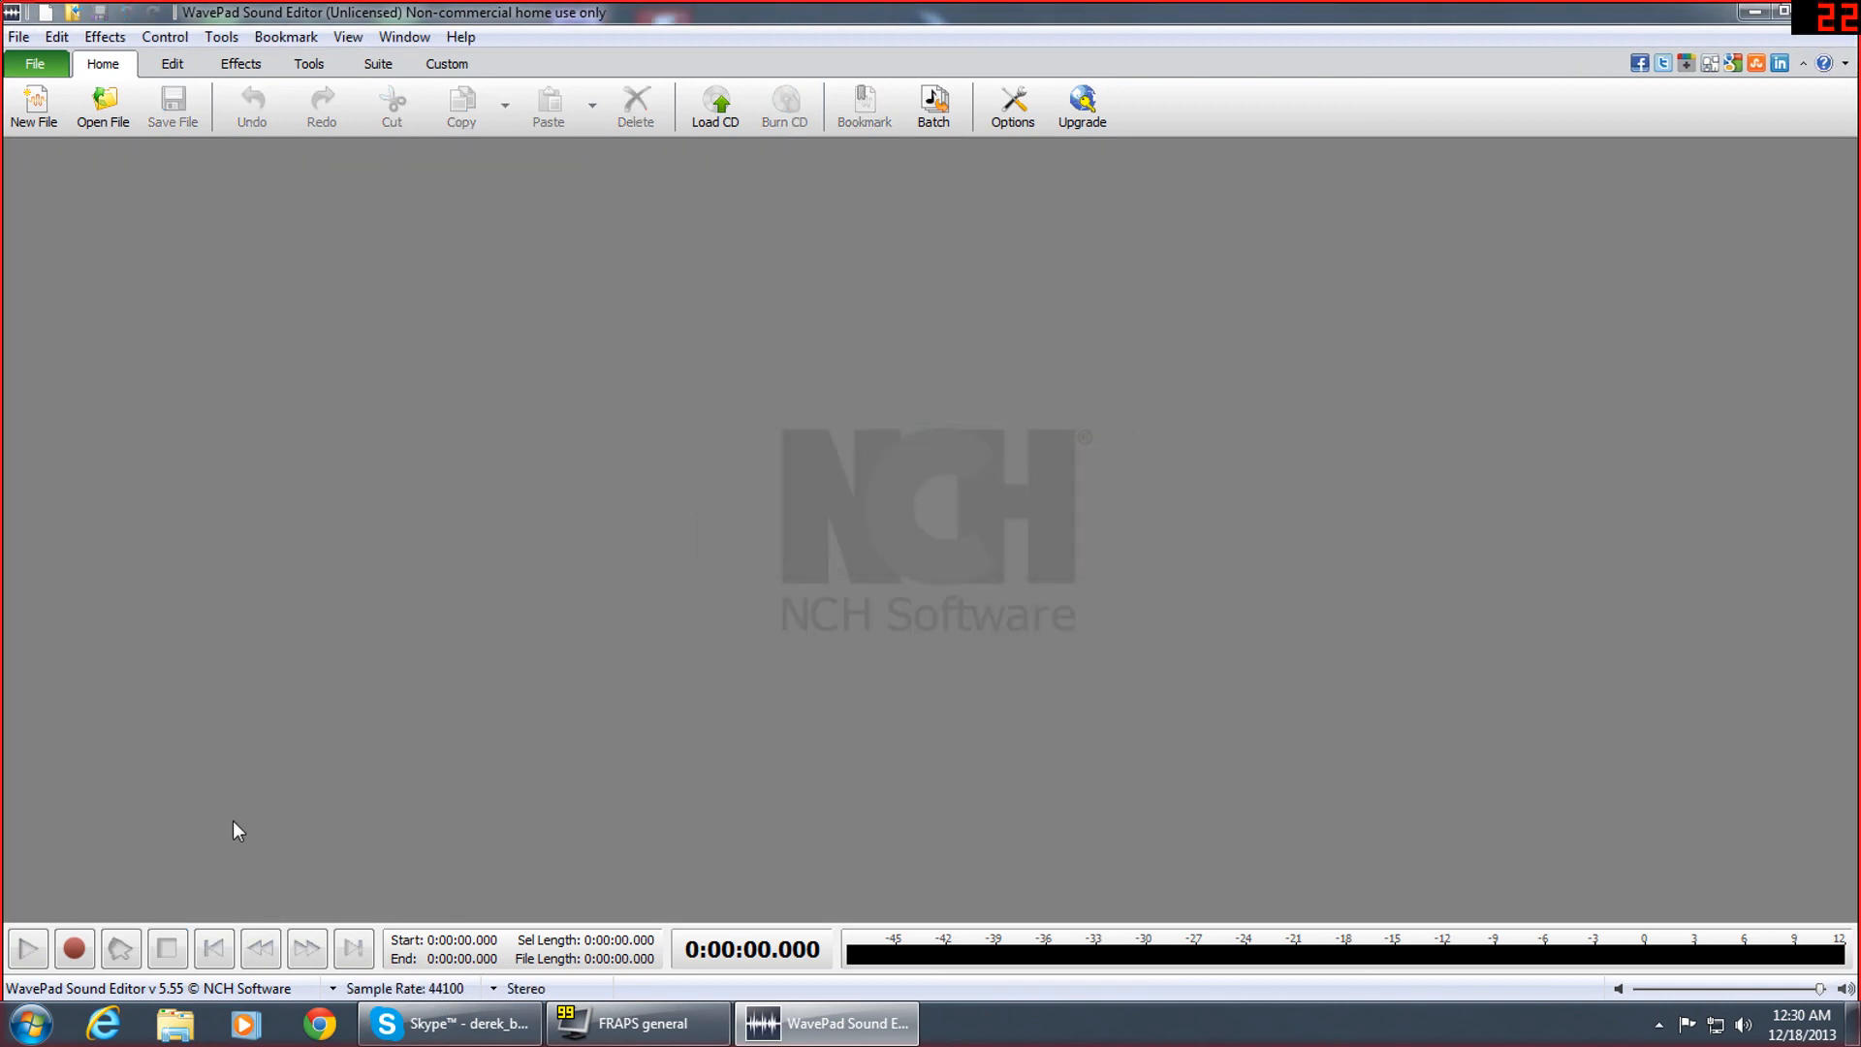
Record a new clip about 22 seconds long and return the playhead to the start
{"action": "left_click", "coordinate": [74, 951]}
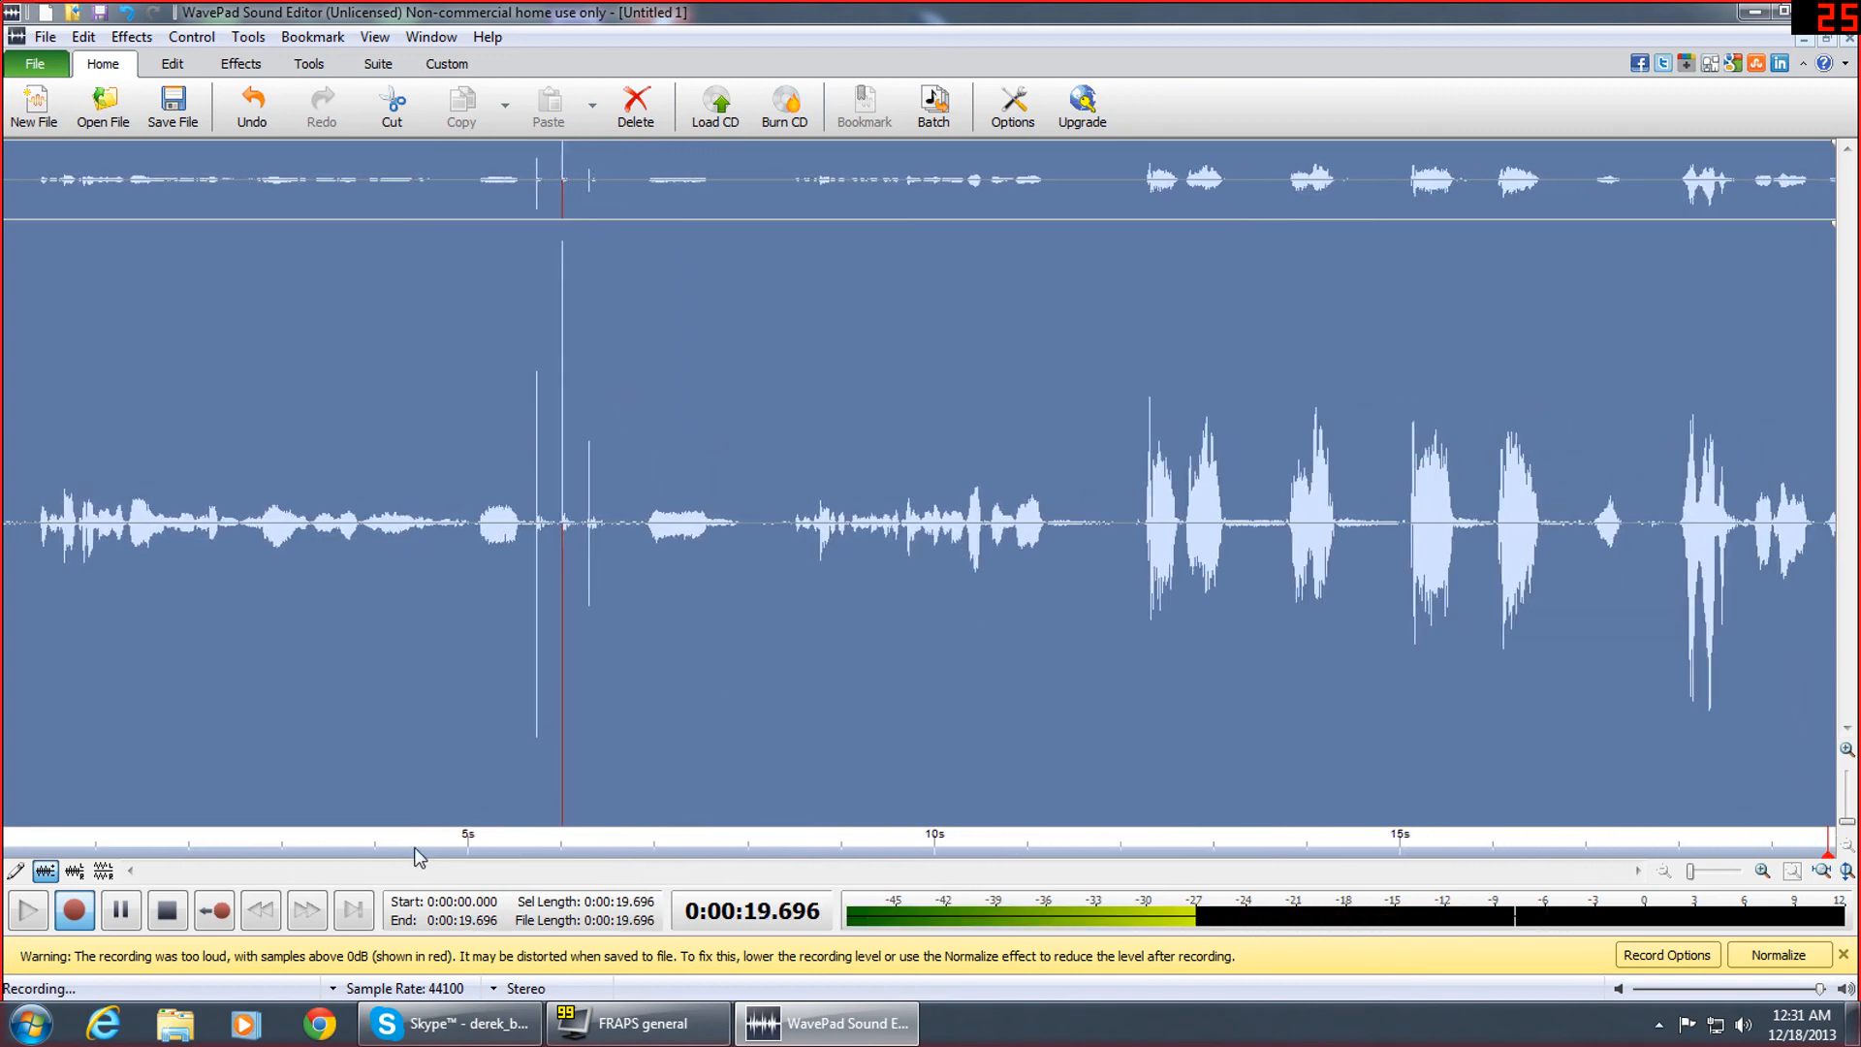
{"action": "left_click", "coordinate": [168, 911]}
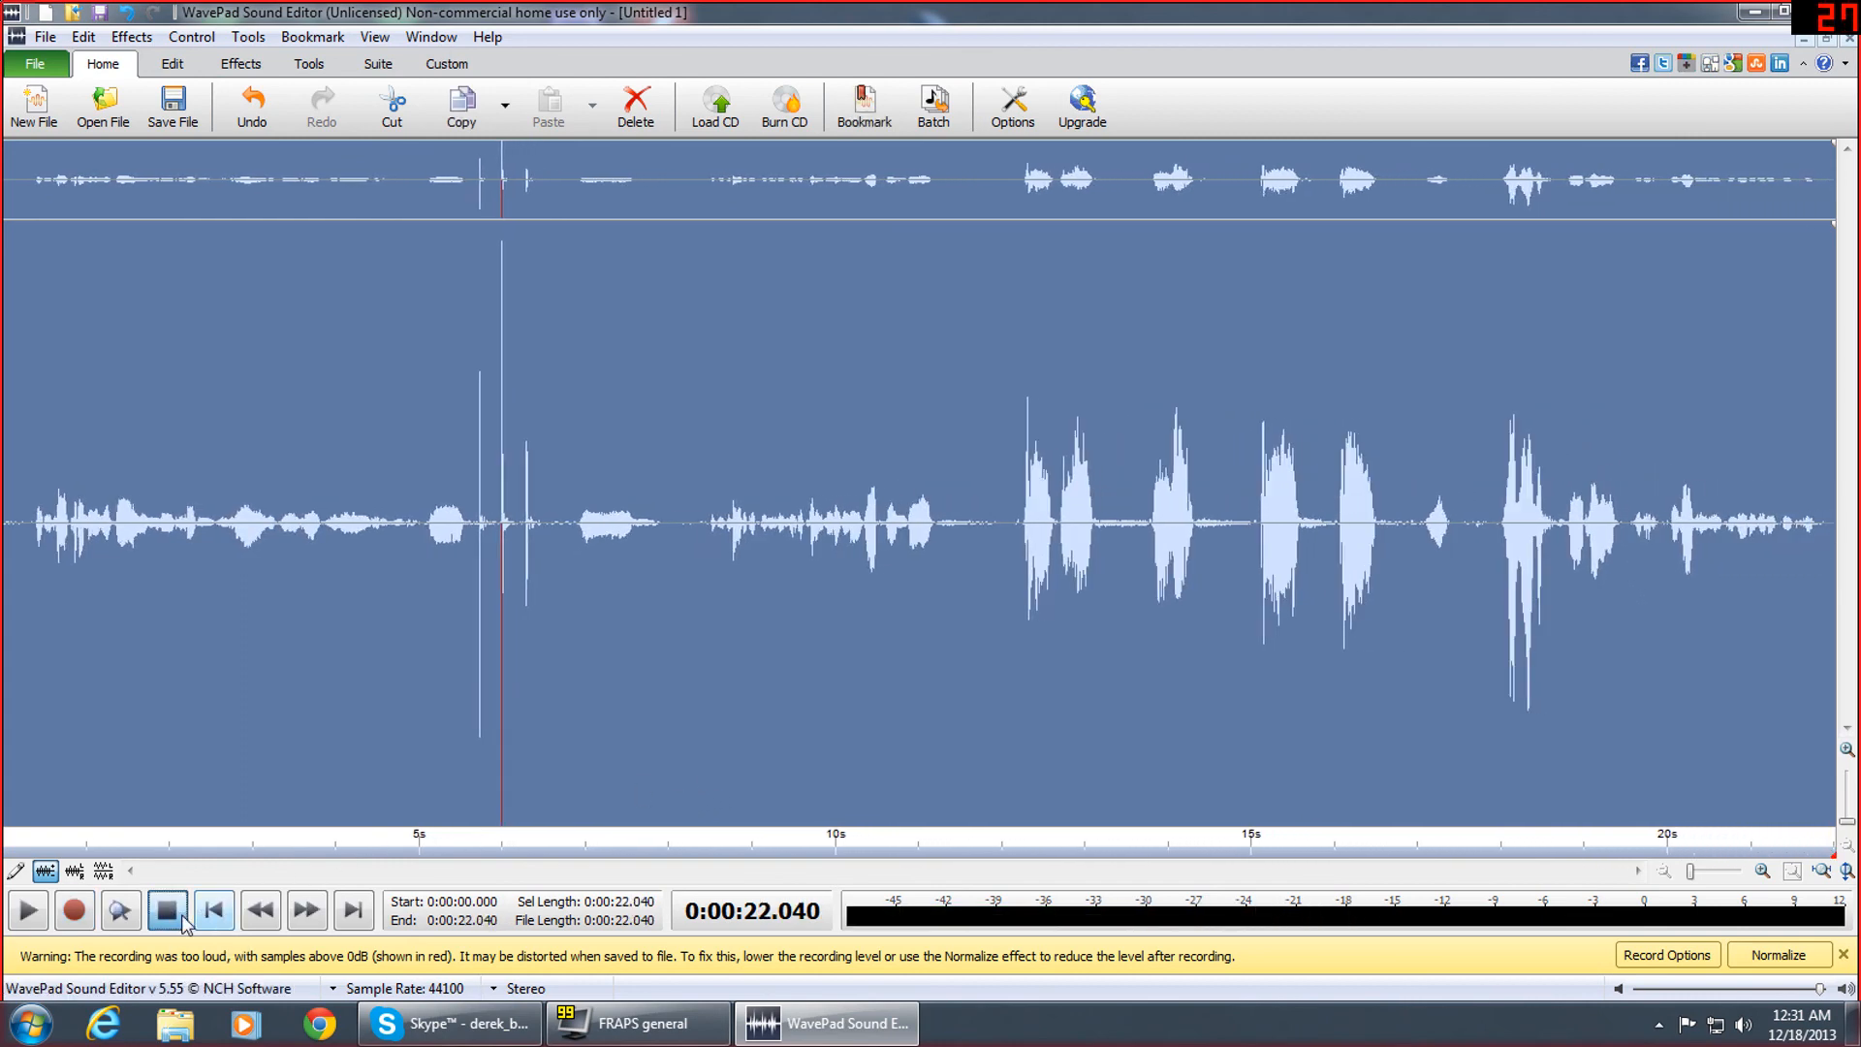
{"action": "left_click", "coordinate": [213, 911]}
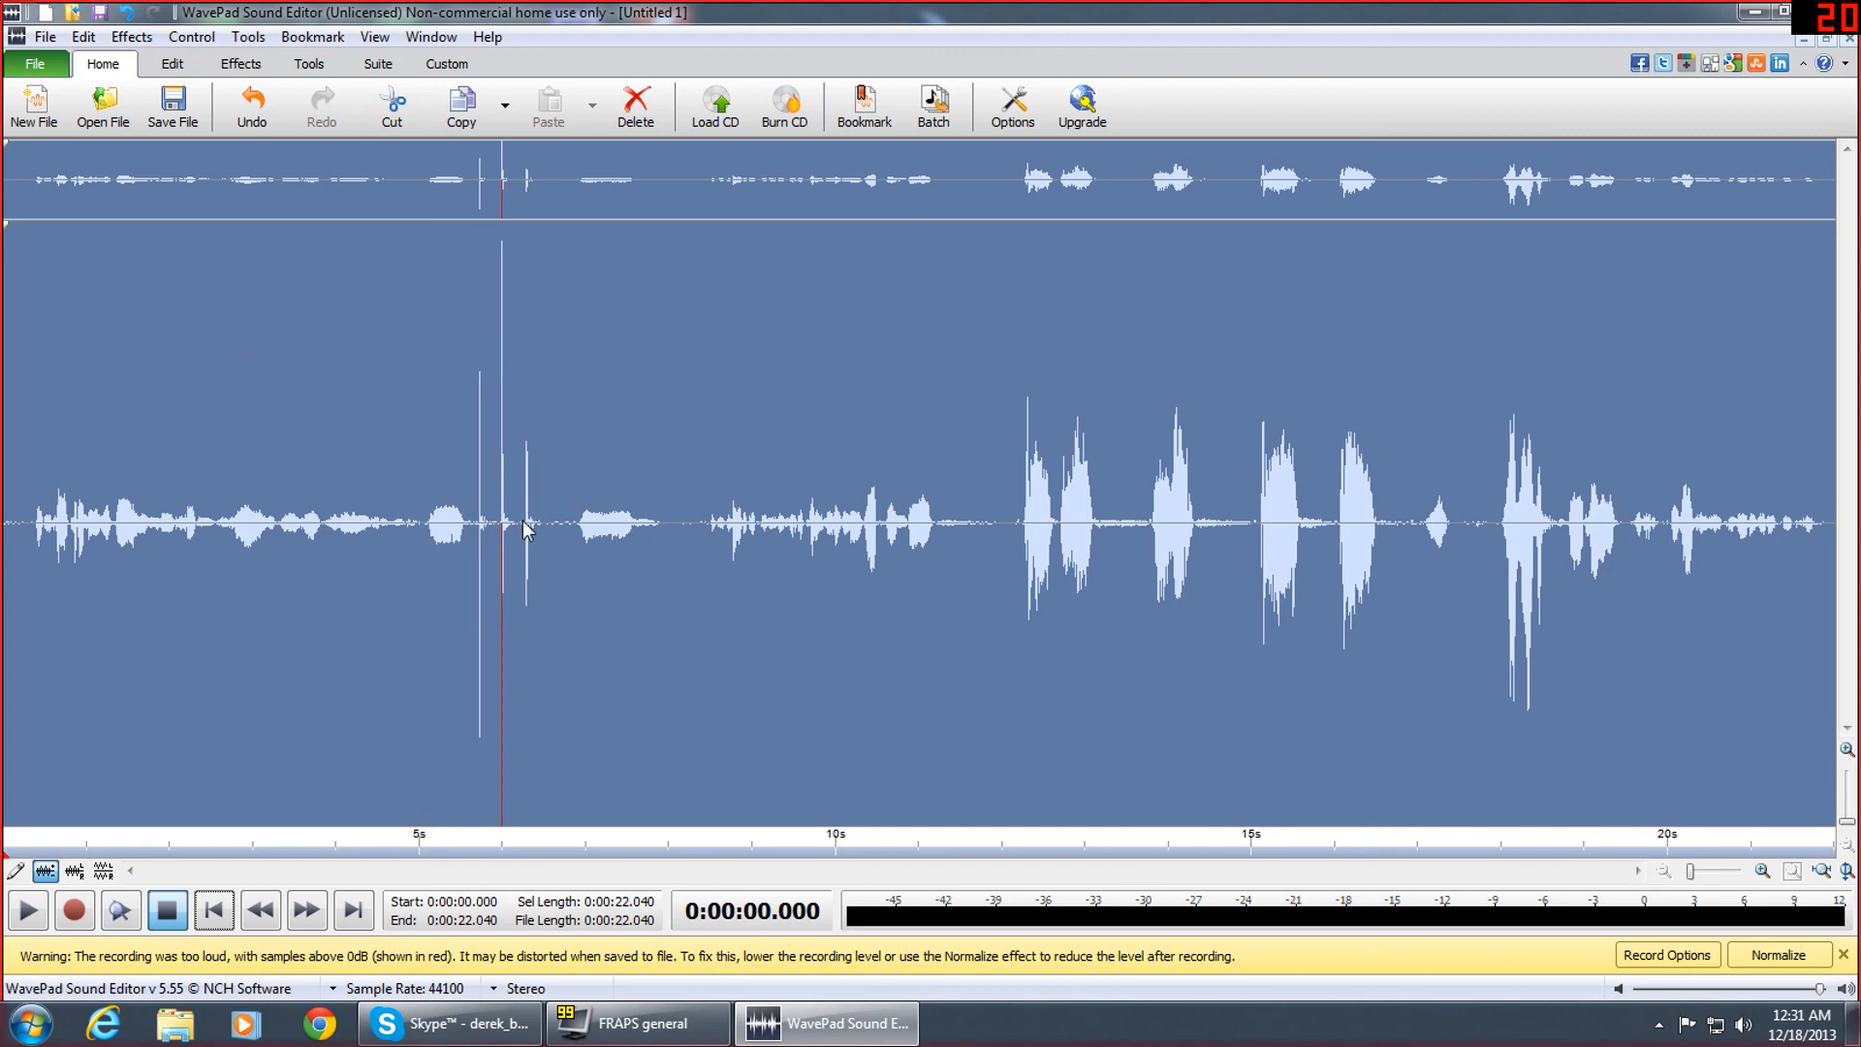
Play back the recording around the sharp spikes at about 6 seconds and stop after them
{"action": "left_click", "coordinate": [490, 423]}
{"action": "left_click", "coordinate": [30, 921]}
{"action": "left_click", "coordinate": [175, 916]}
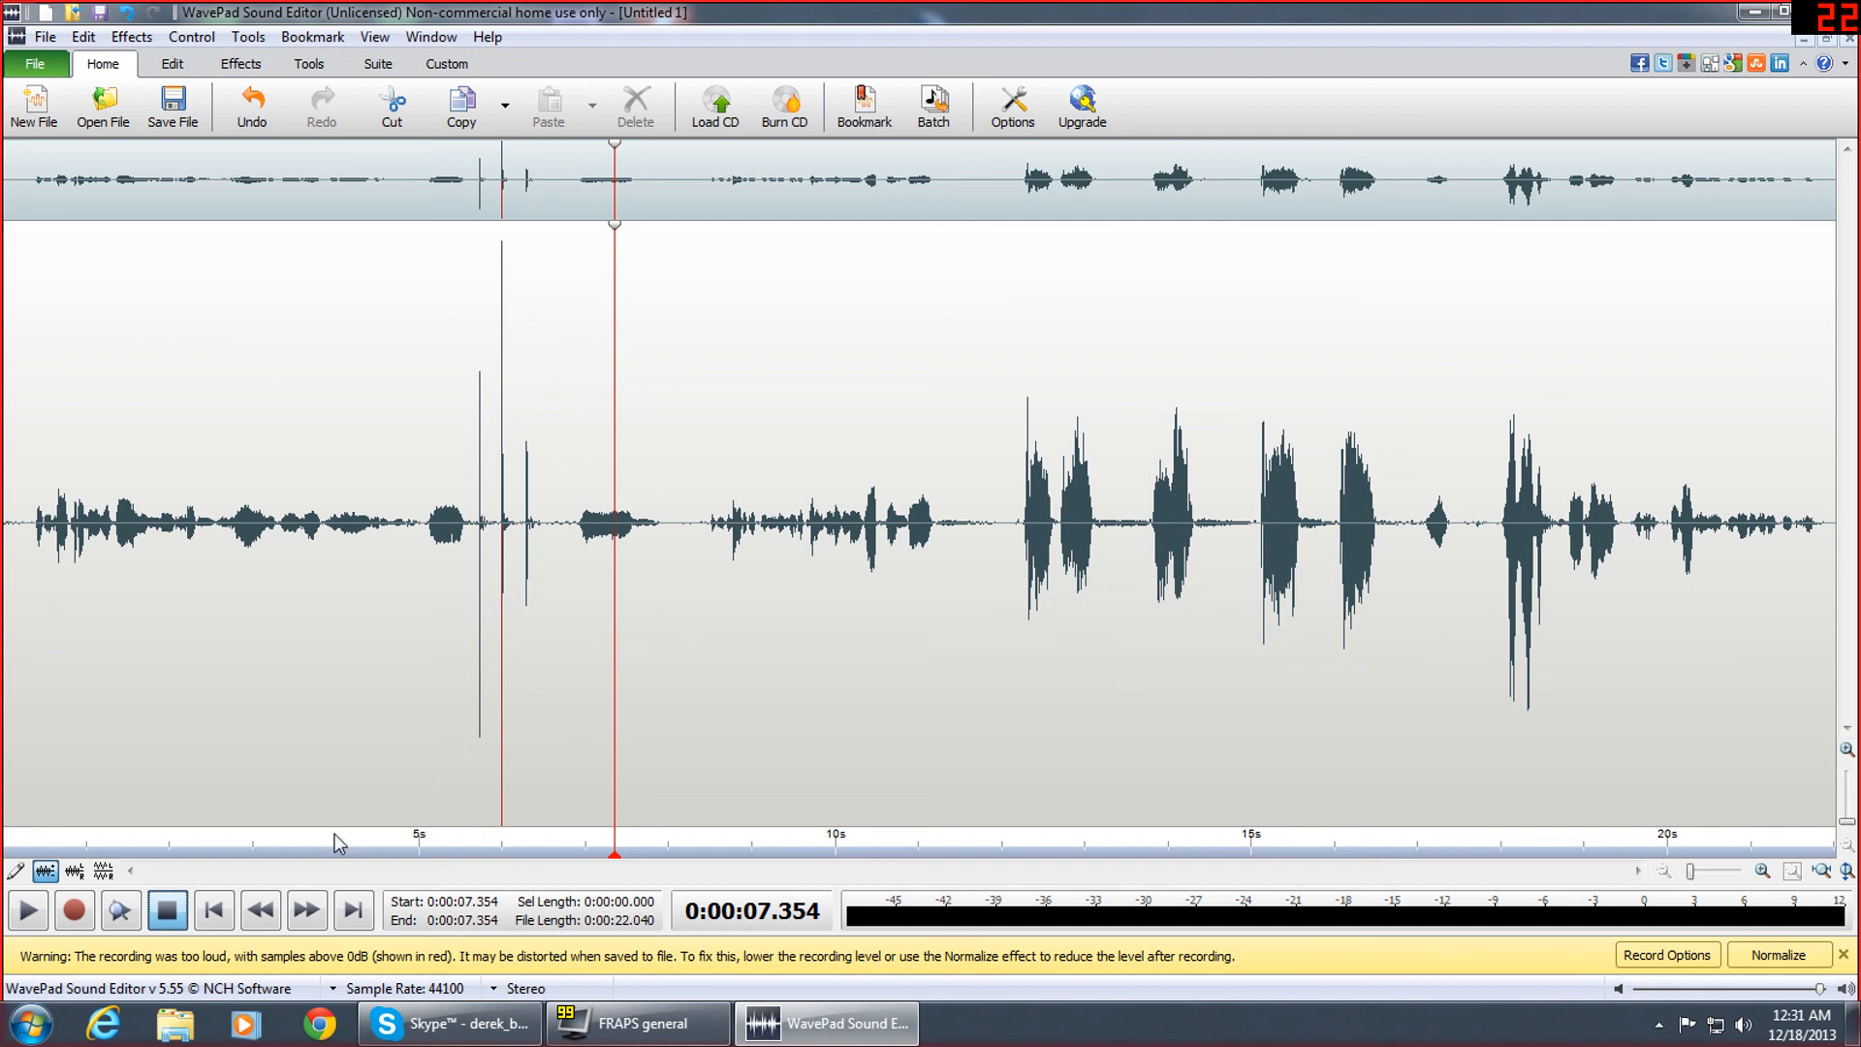
Return to the start and play back the louder section beginning at about 12 seconds
{"action": "left_click", "coordinate": [215, 913]}
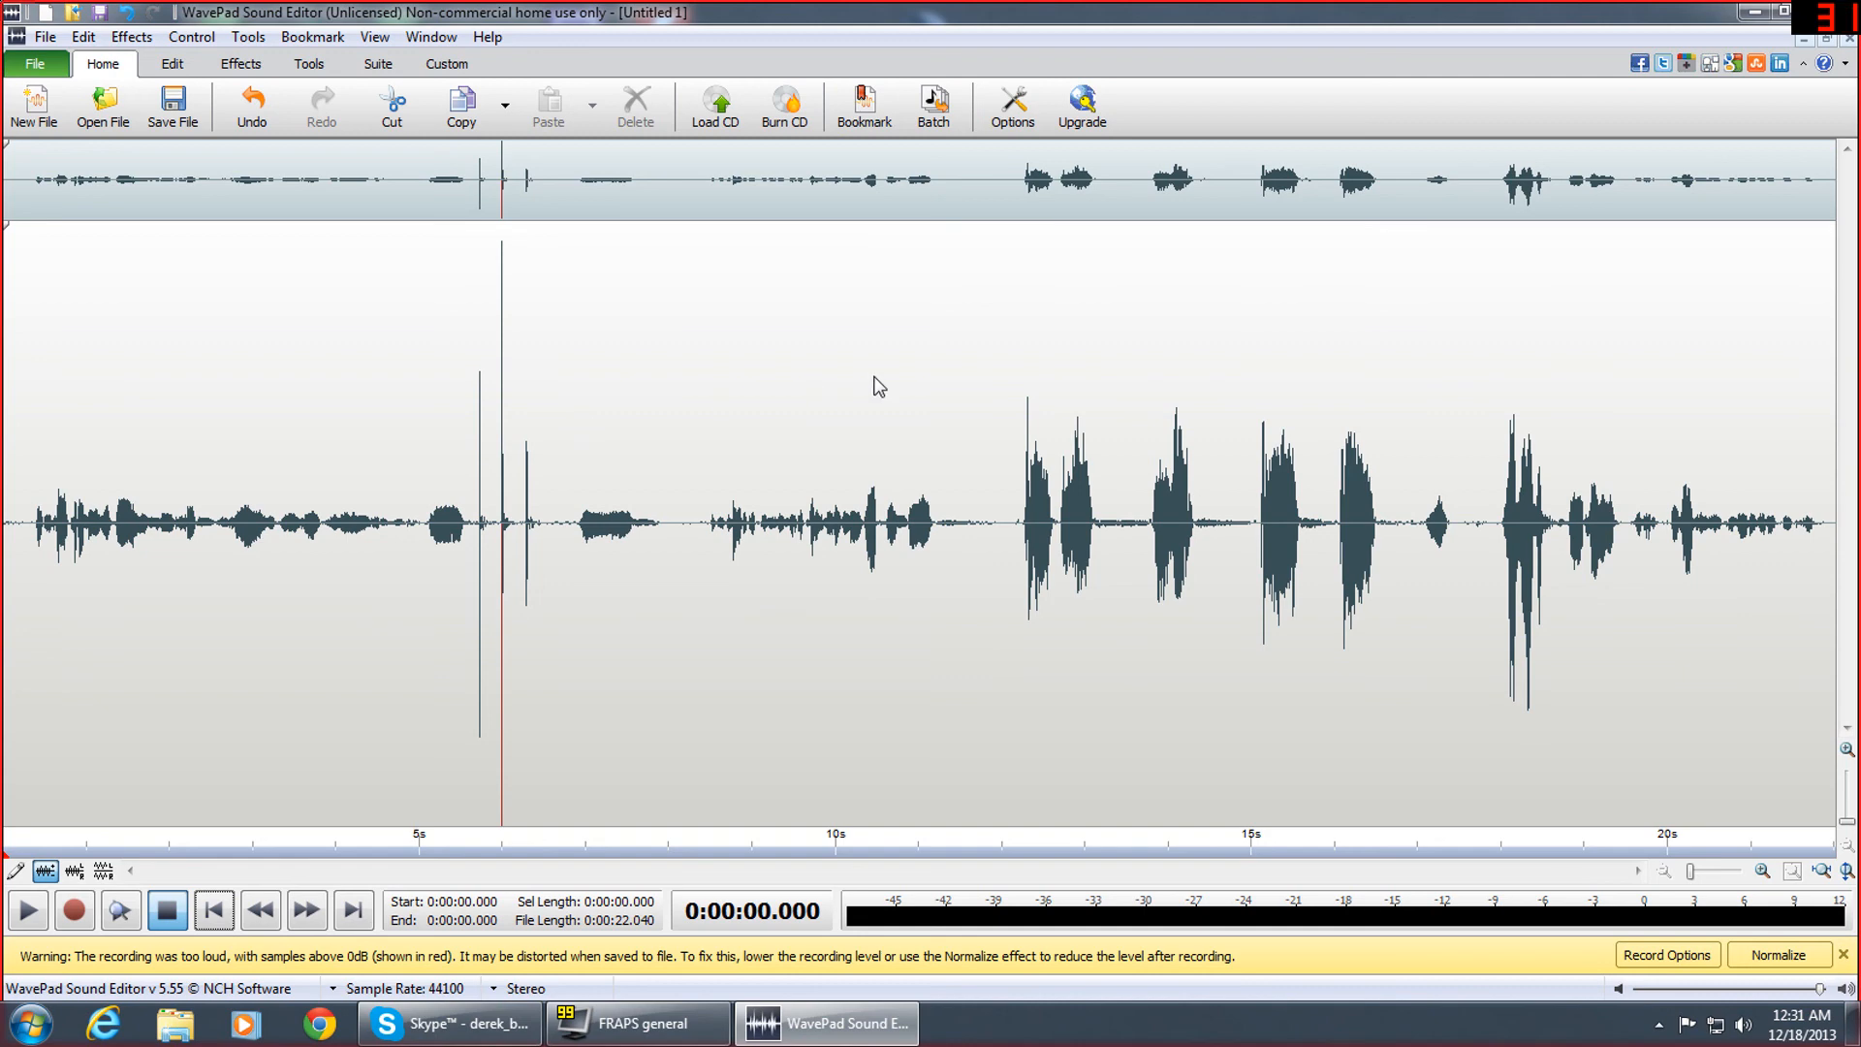
{"action": "left_click", "coordinate": [1013, 348]}
{"action": "left_click", "coordinate": [28, 913]}
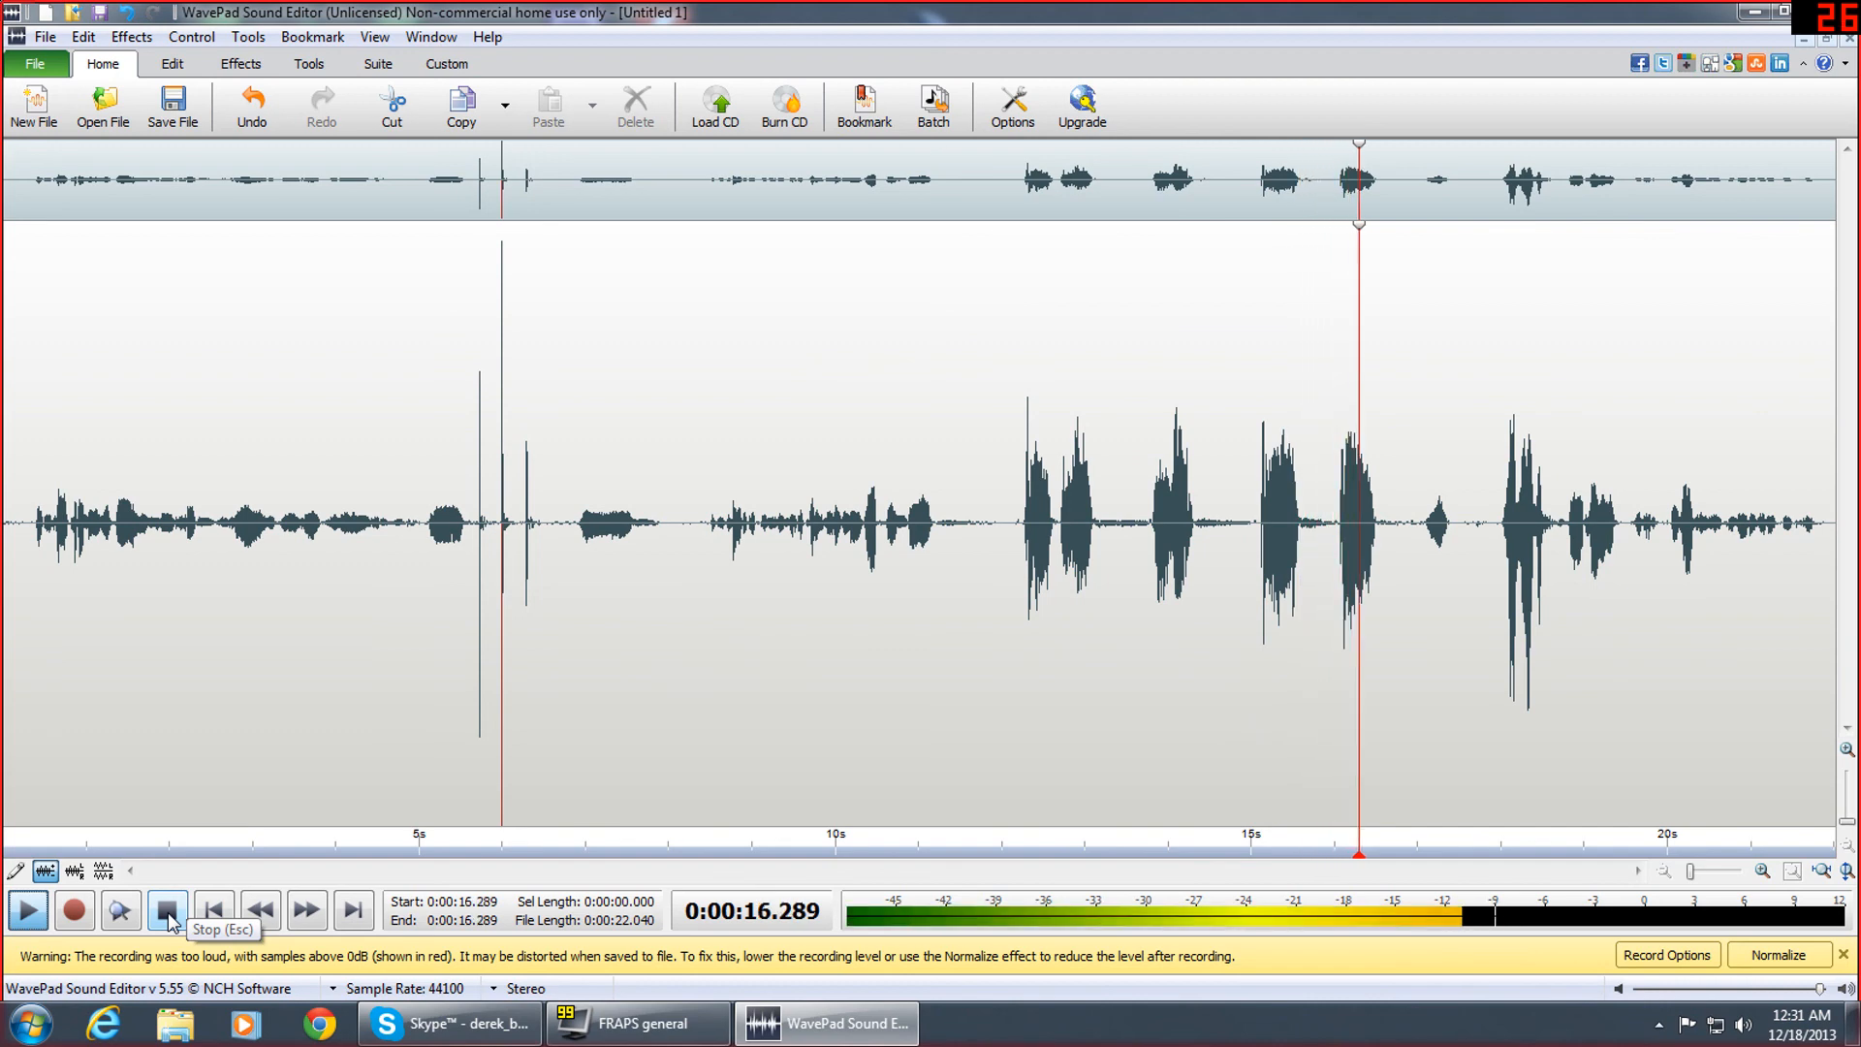
Stop playback and normalize the whole recording to a peak level of 63.096% (-4 dB) using the Peak method
{"action": "left_click", "coordinate": [167, 916]}
{"action": "left_click", "coordinate": [132, 37]}
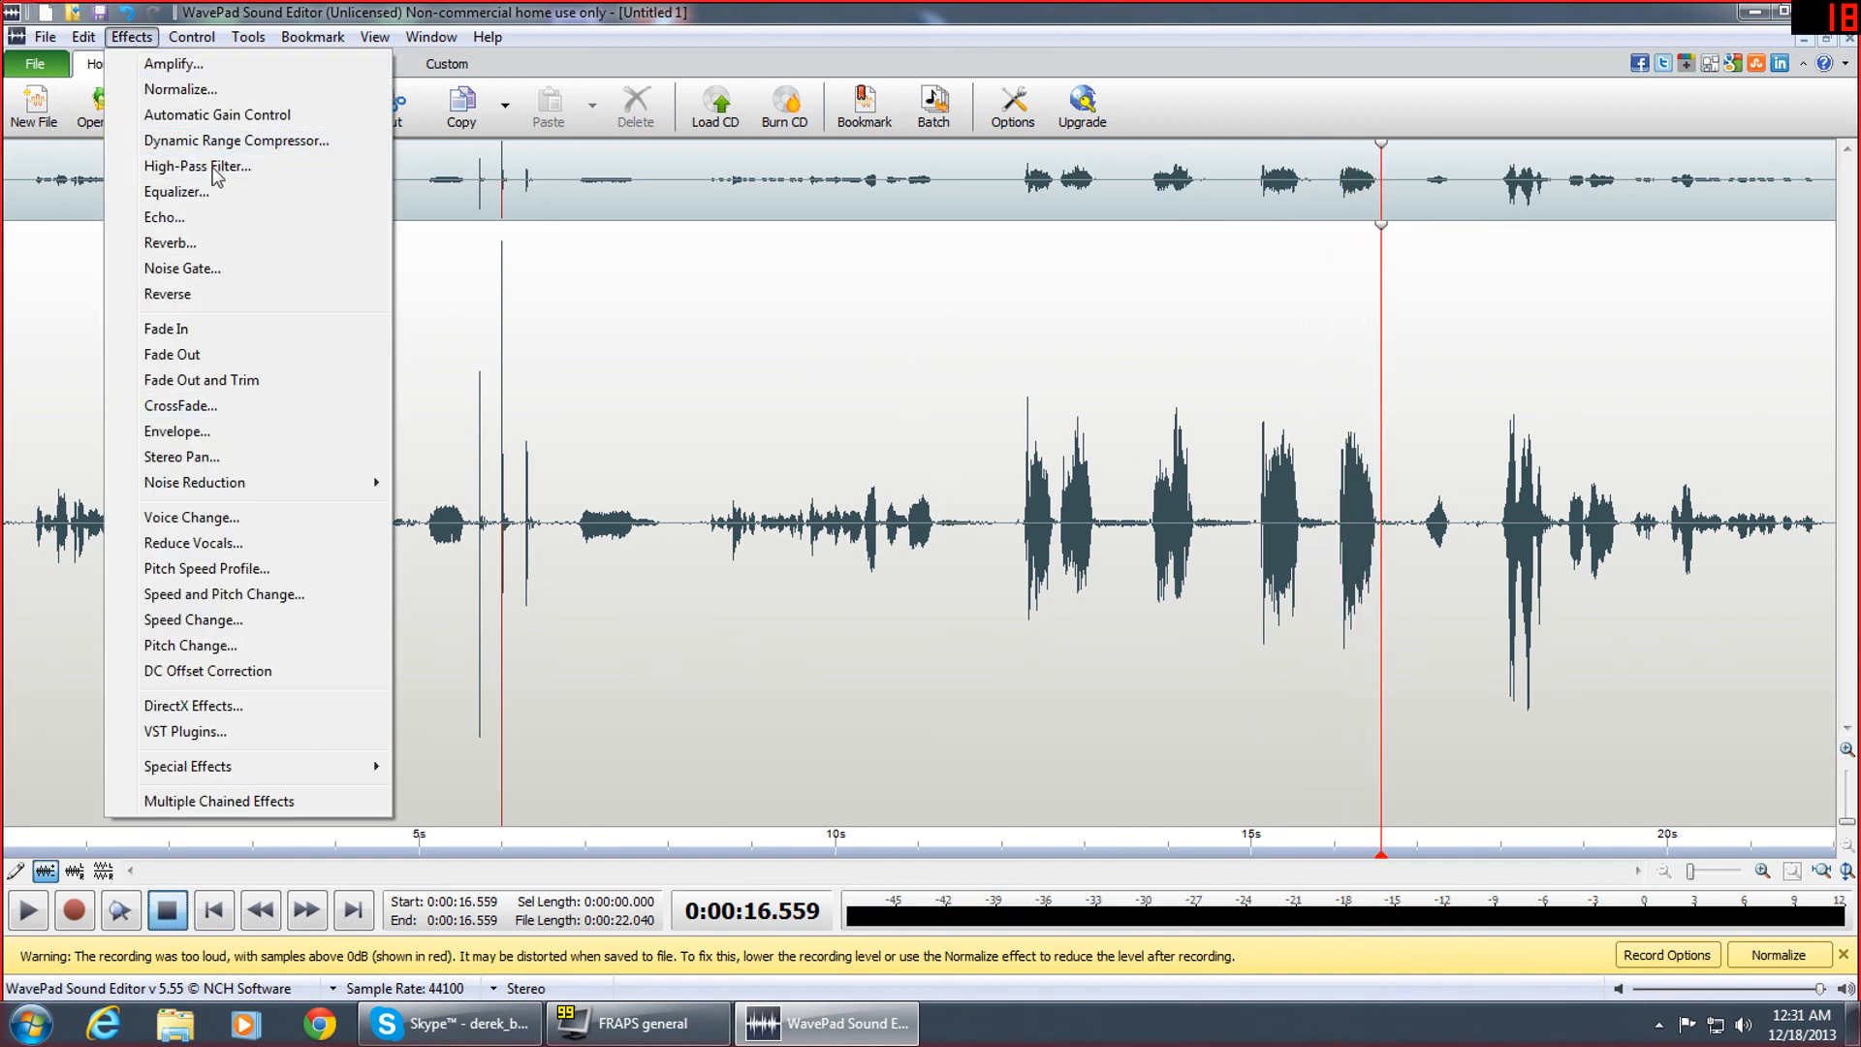
{"action": "left_click", "coordinate": [175, 89]}
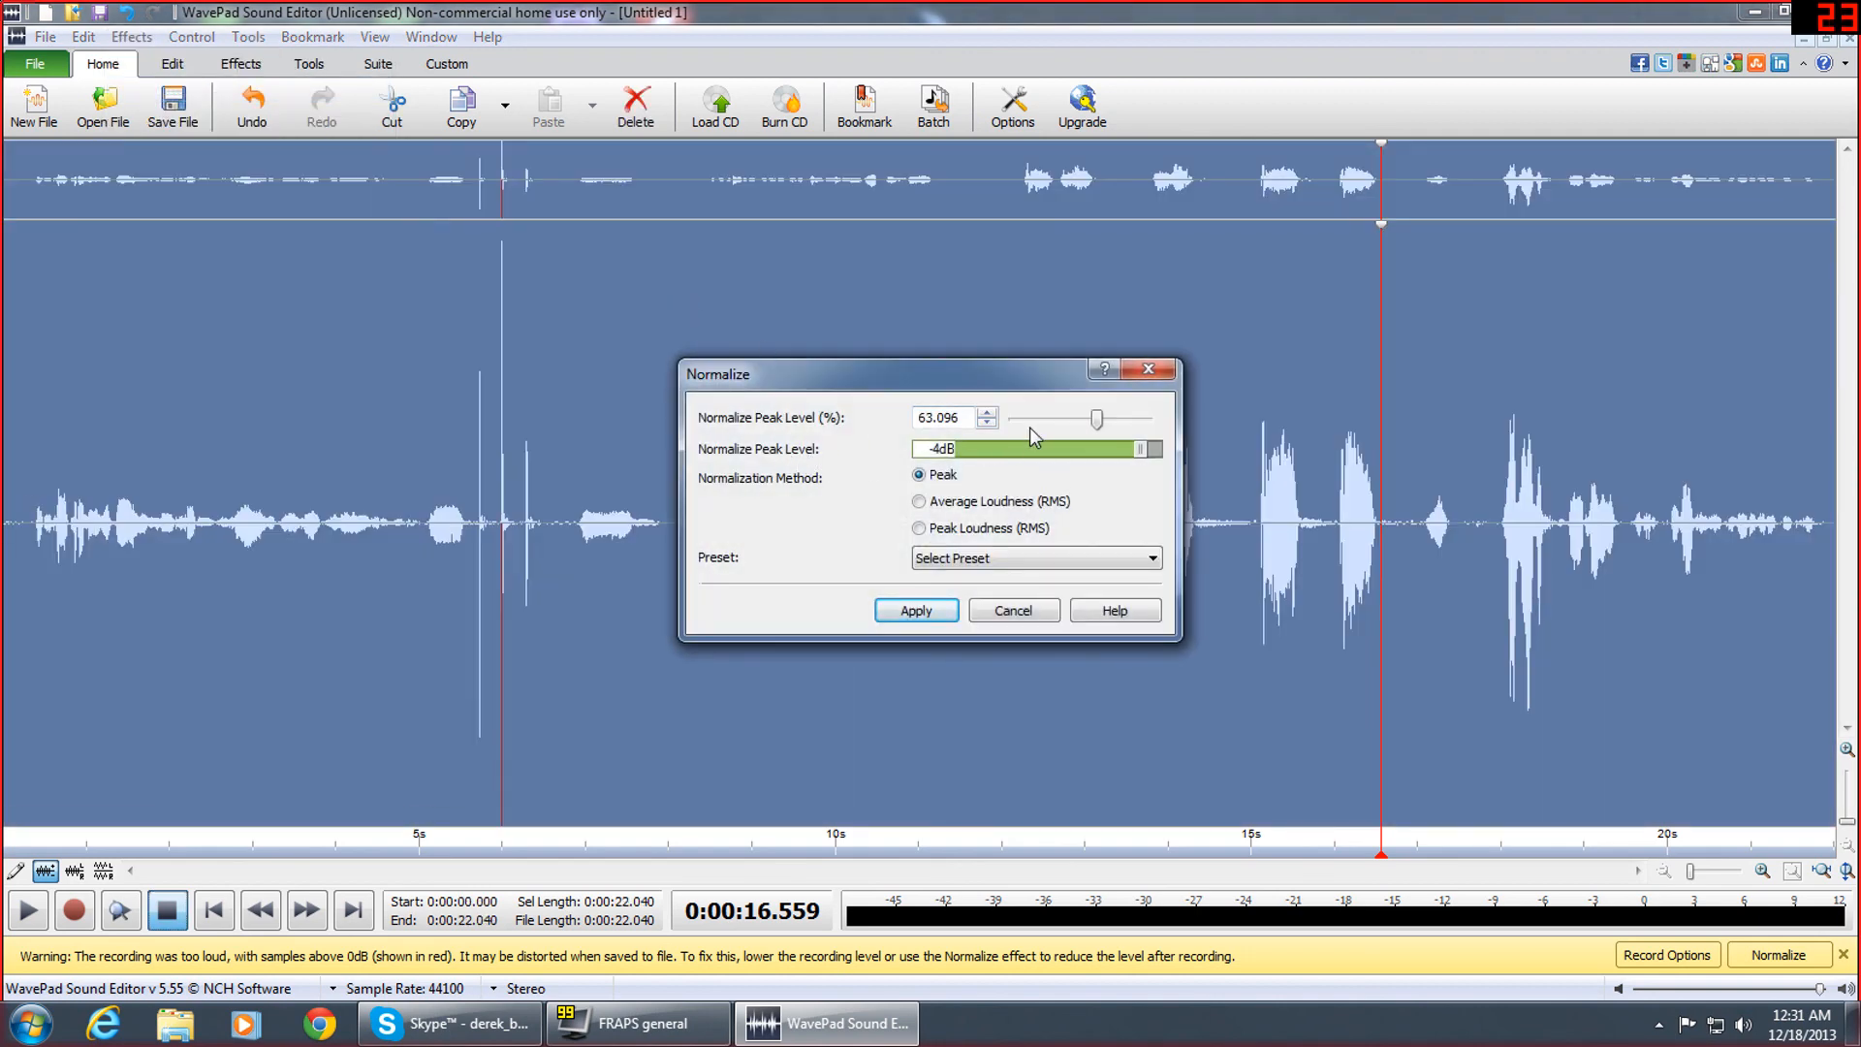
{"action": "left_click", "coordinate": [900, 616]}
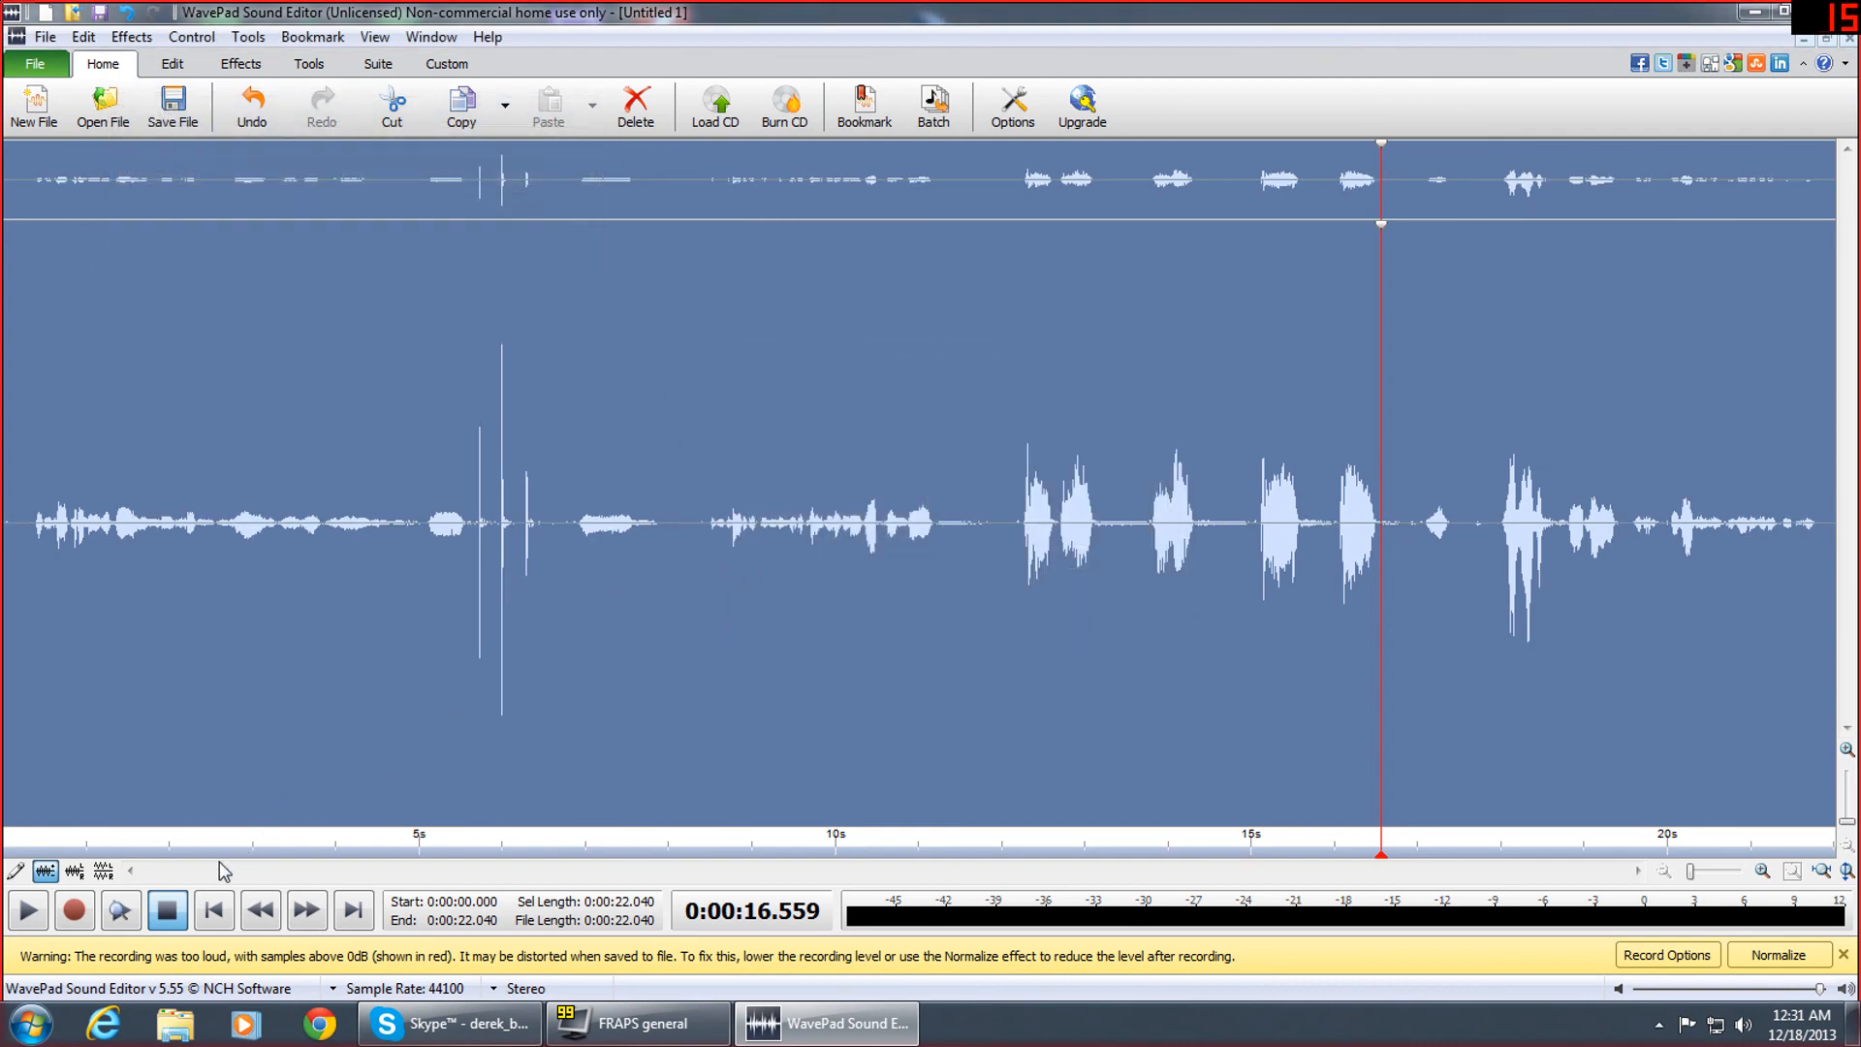
Play back the normalized recording from the start, around the spikes near 6 seconds, and through the louder section from about 12 seconds
{"action": "left_click", "coordinate": [214, 910]}
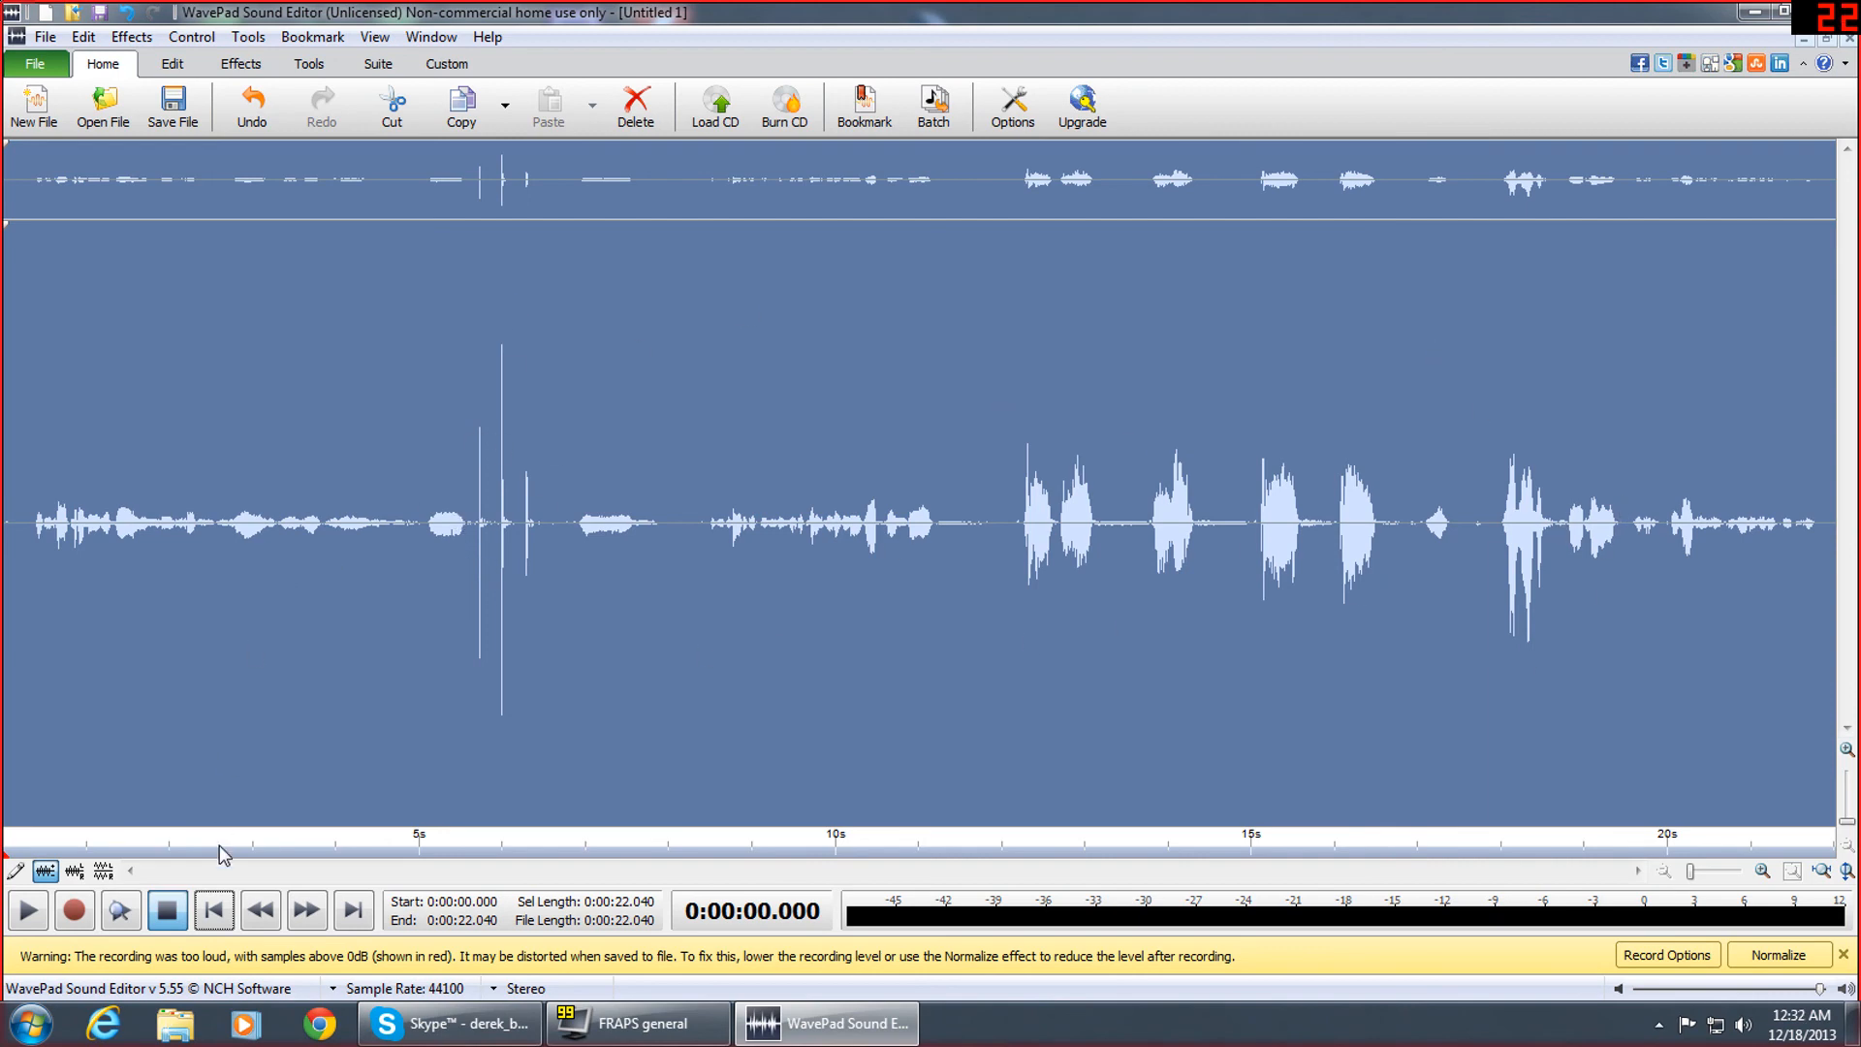
{"action": "left_click", "coordinate": [21, 915]}
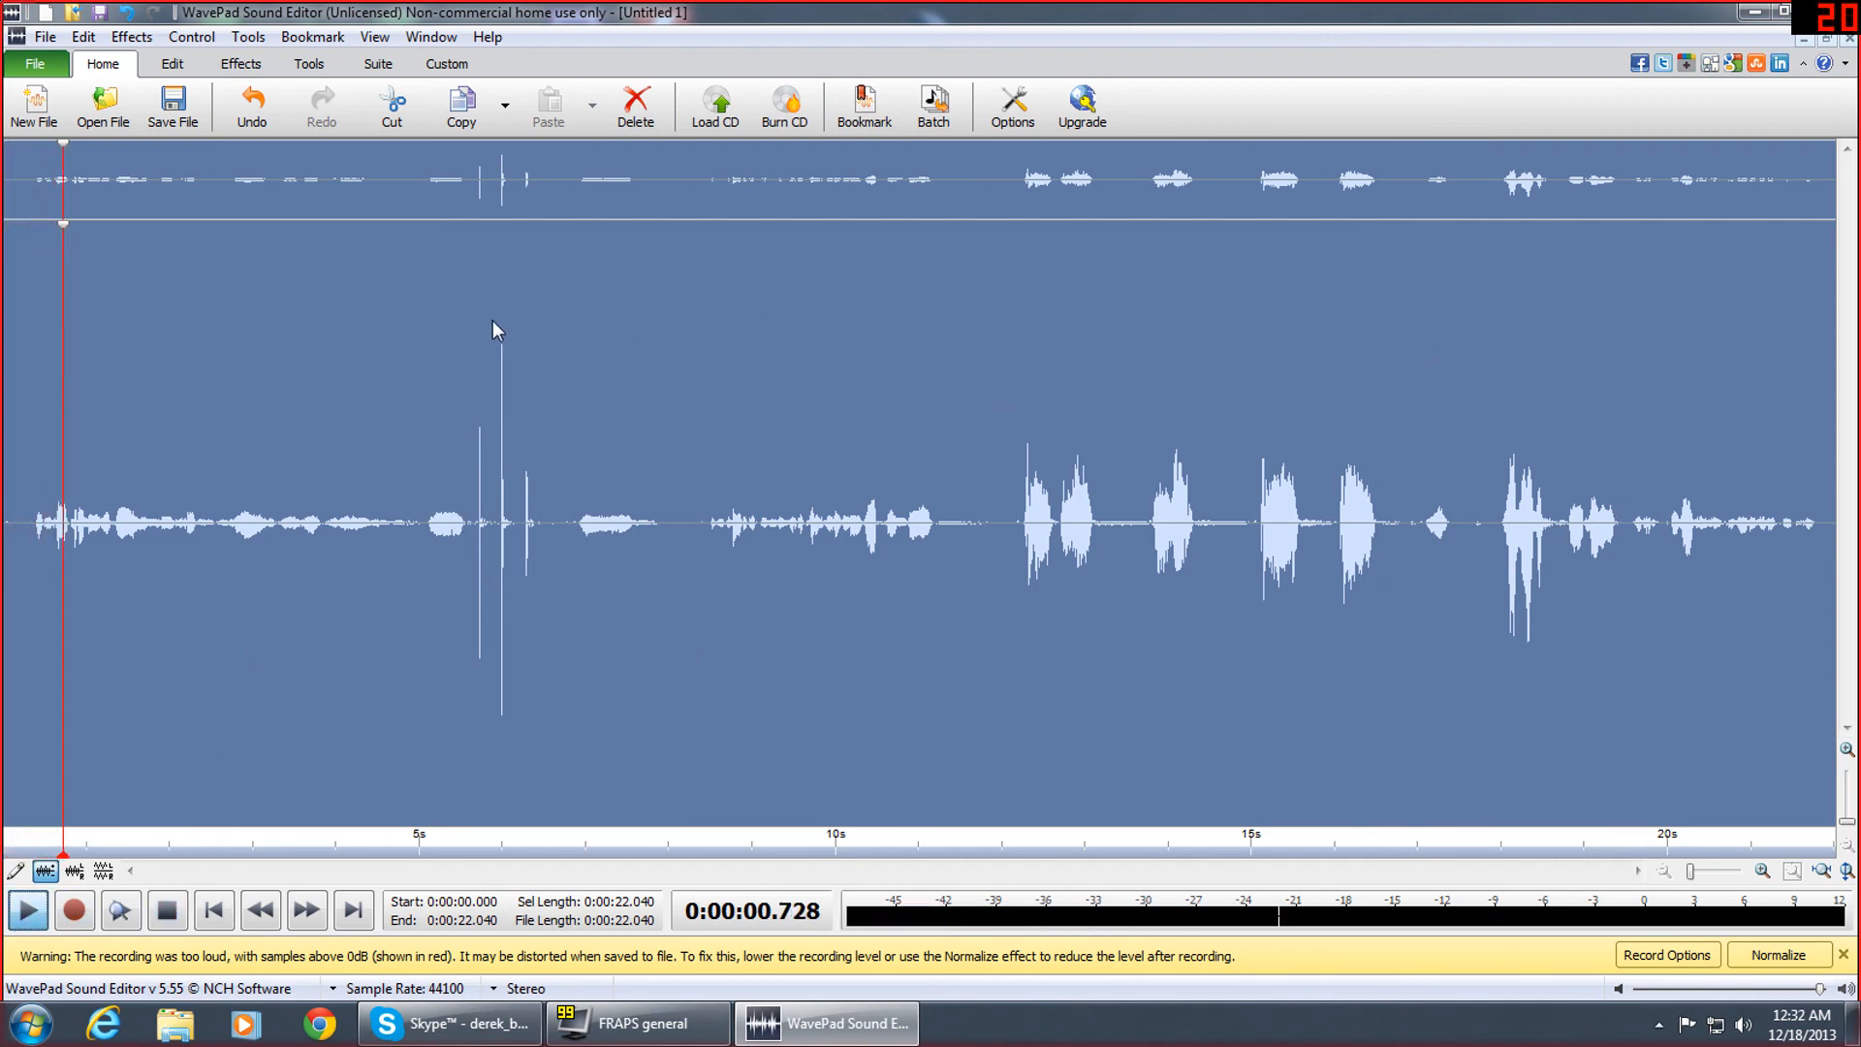
{"action": "left_click", "coordinate": [489, 322]}
{"action": "left_click", "coordinate": [1037, 385]}
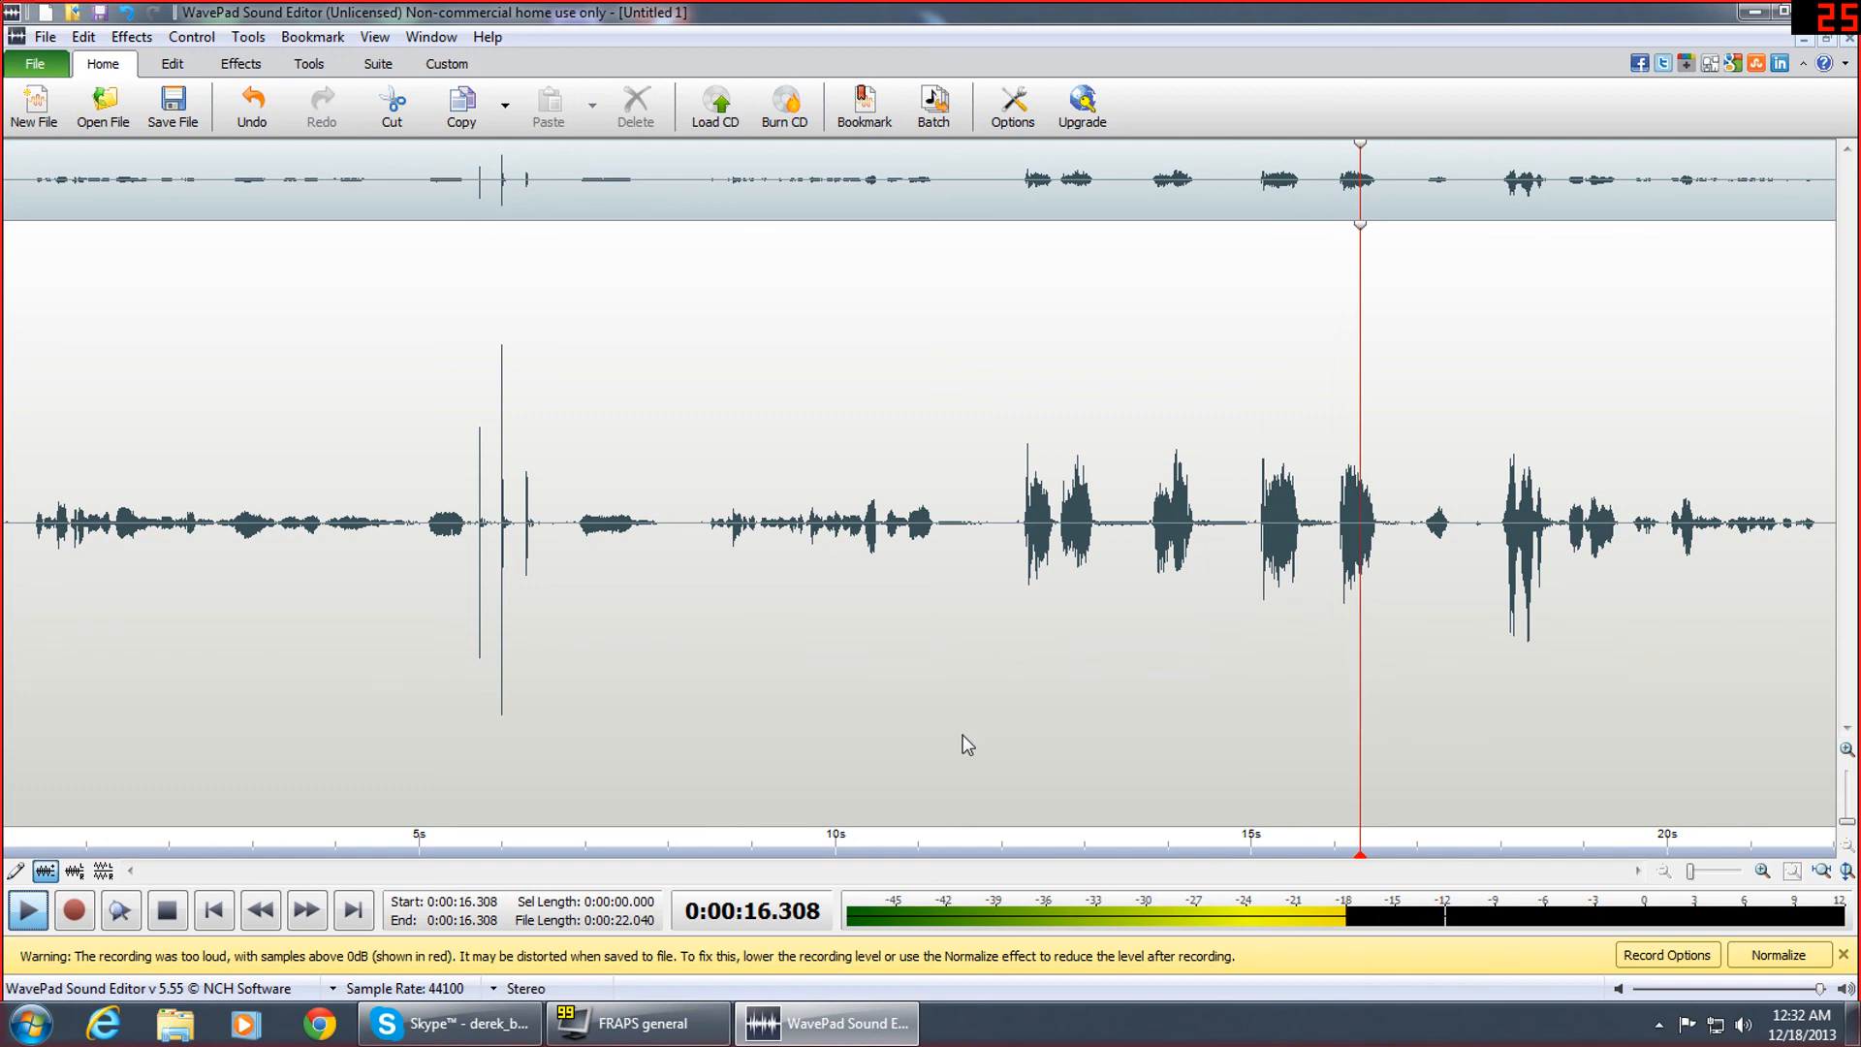
{"action": "left_click", "coordinate": [179, 919]}
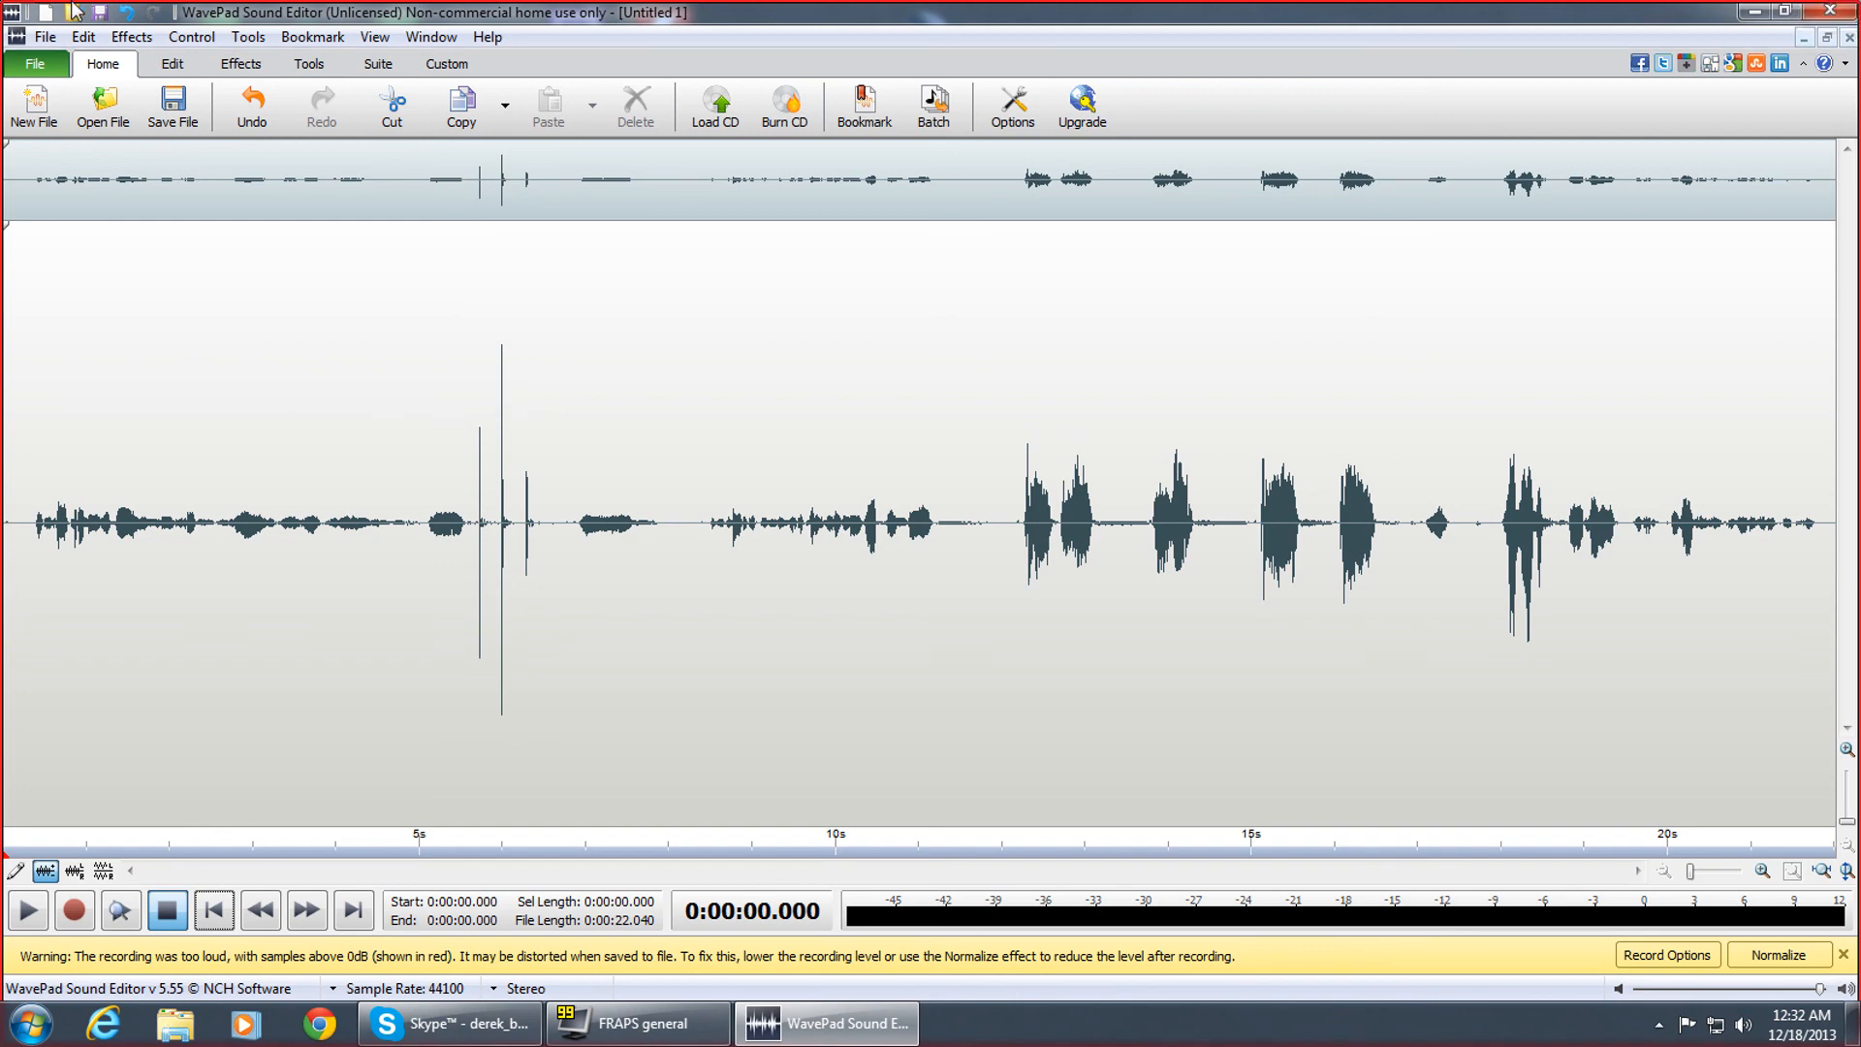
Amplify the whole recording with a gain of 400%
{"action": "left_click", "coordinate": [141, 38]}
{"action": "left_click", "coordinate": [170, 63]}
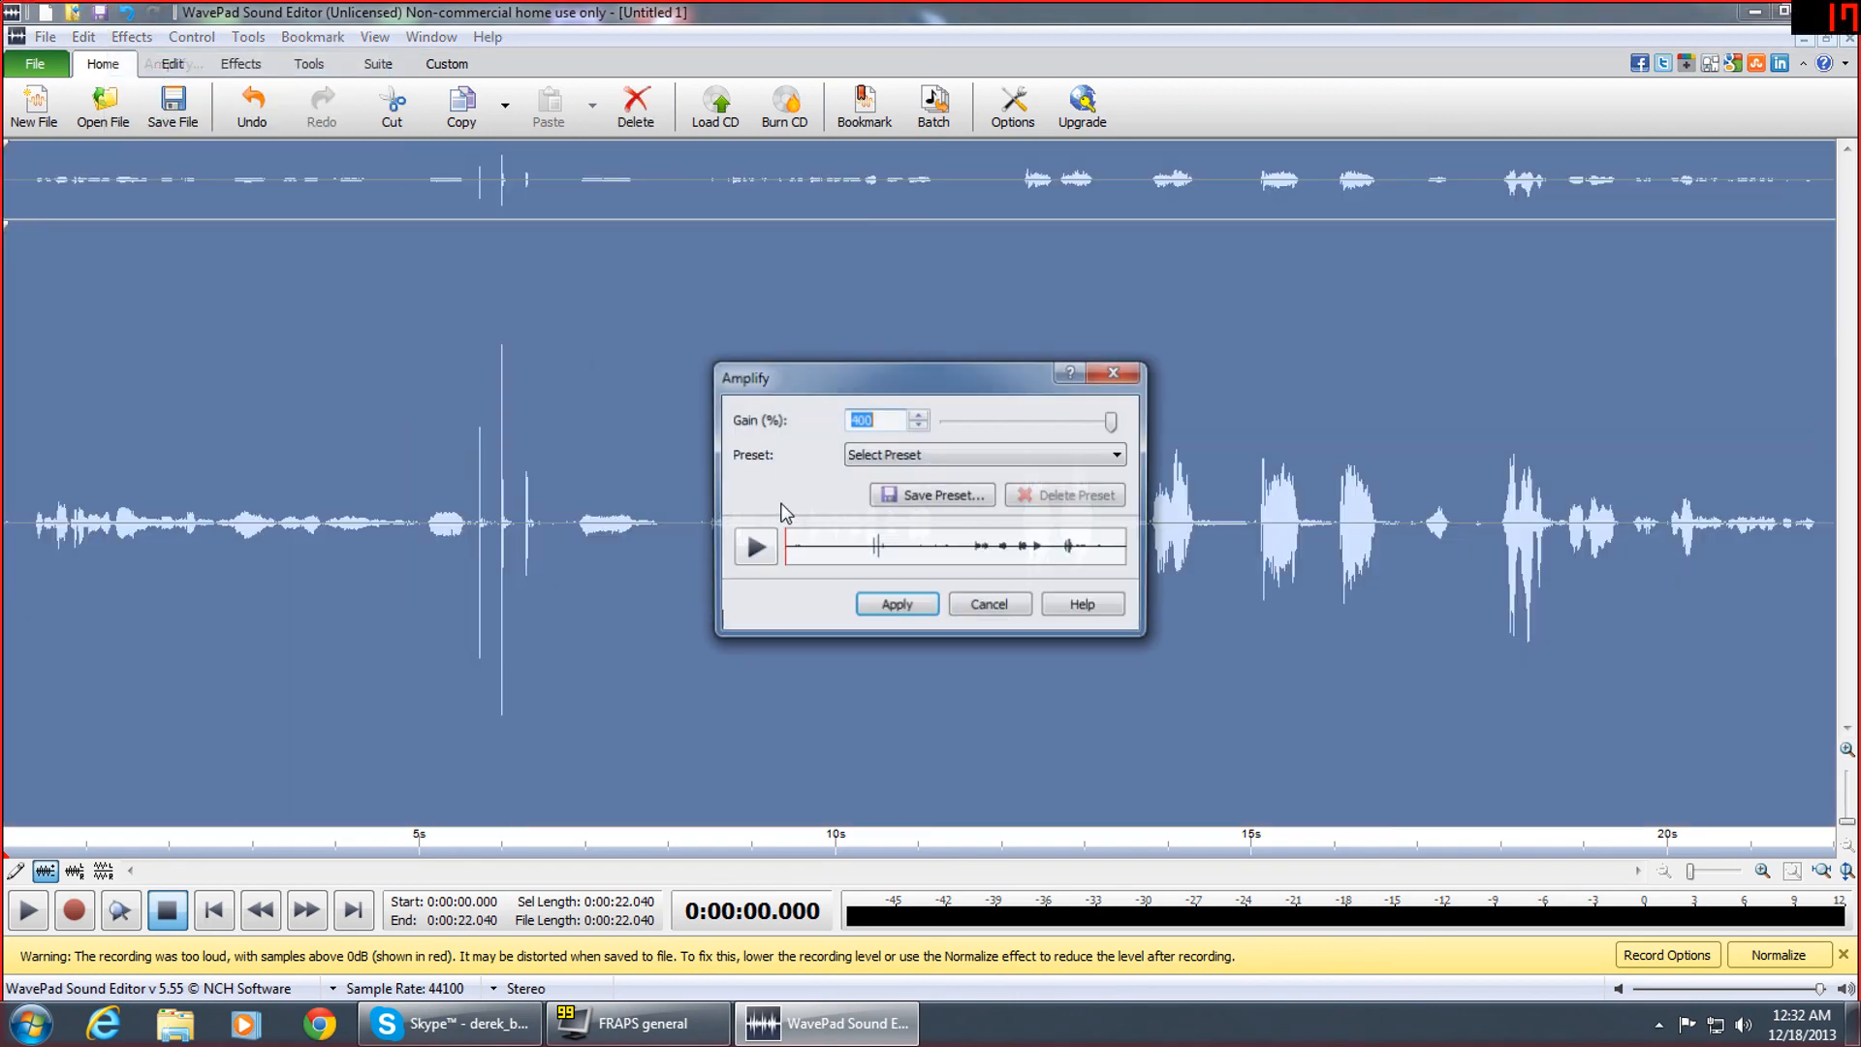
{"action": "left_click", "coordinate": [884, 605]}
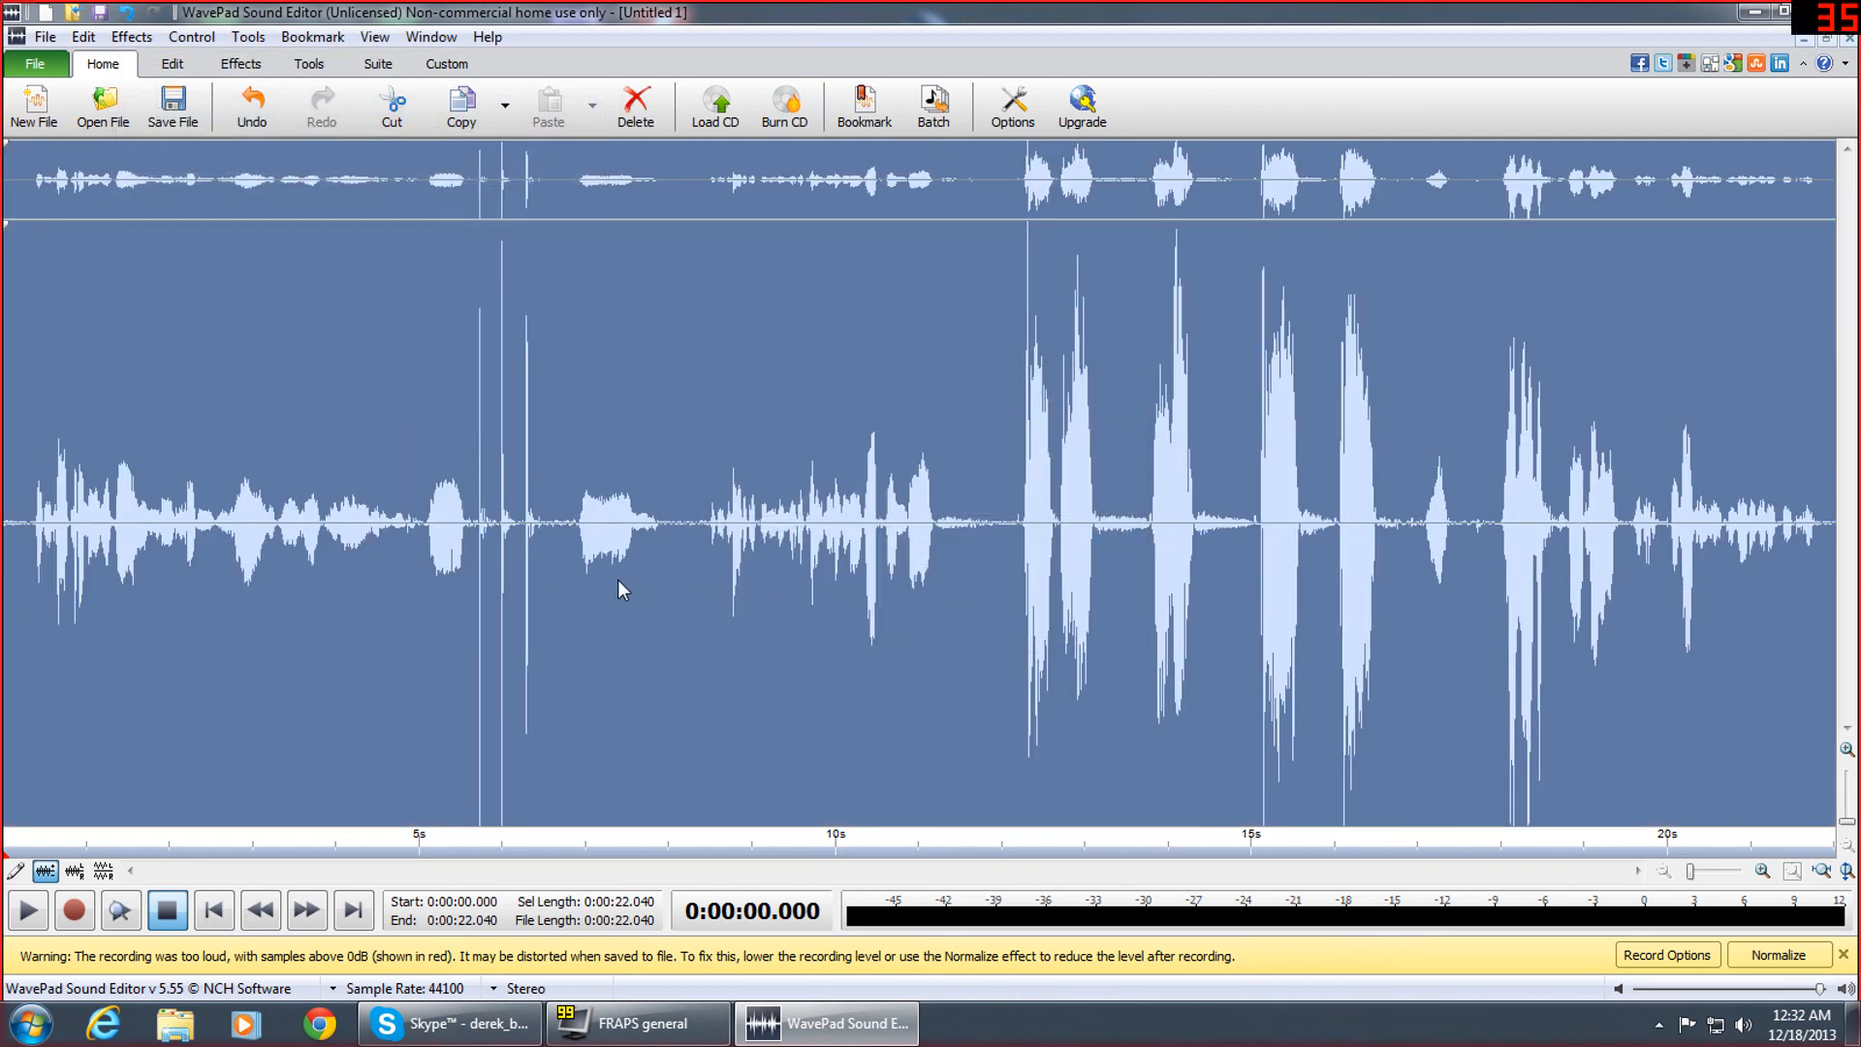
Play back the amplified recording around the spikes and the louder section from about 12 seconds, and return to the start
{"action": "left_click", "coordinate": [214, 911]}
{"action": "left_click", "coordinate": [26, 911]}
{"action": "left_click", "coordinate": [463, 300]}
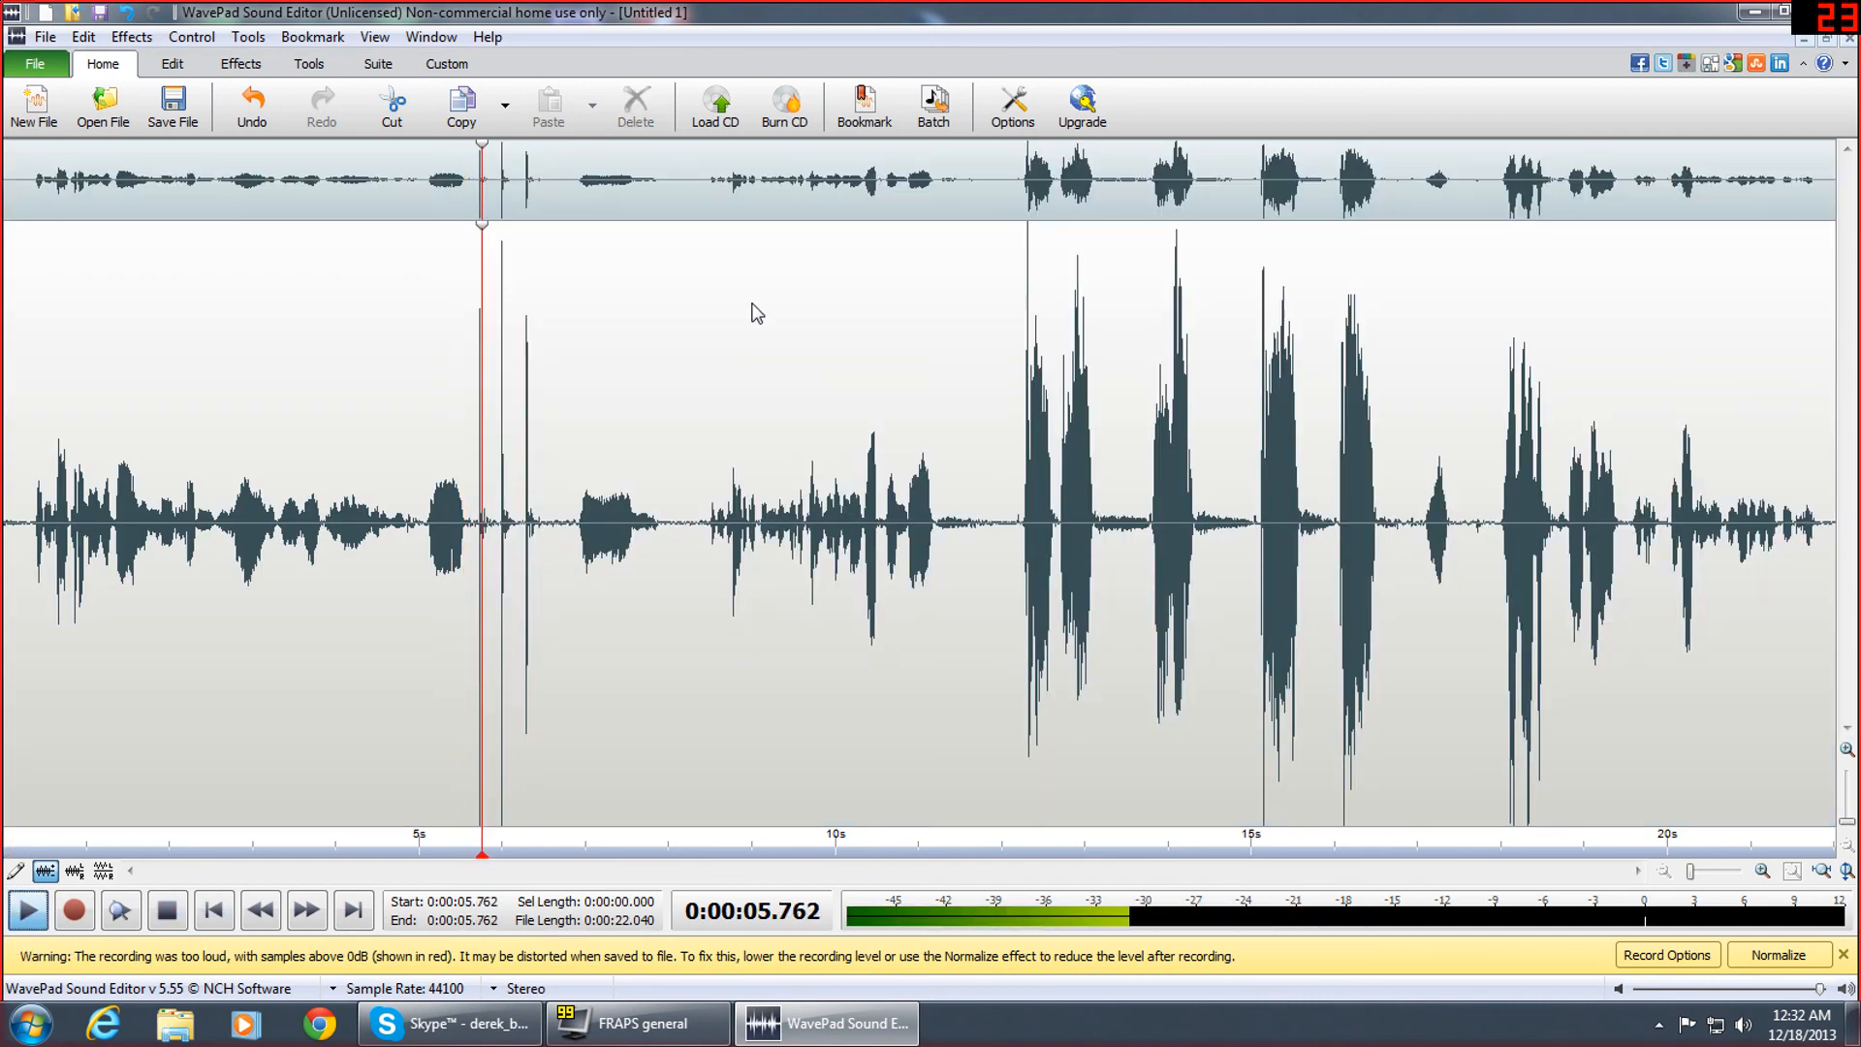
{"action": "left_click", "coordinate": [450, 347]}
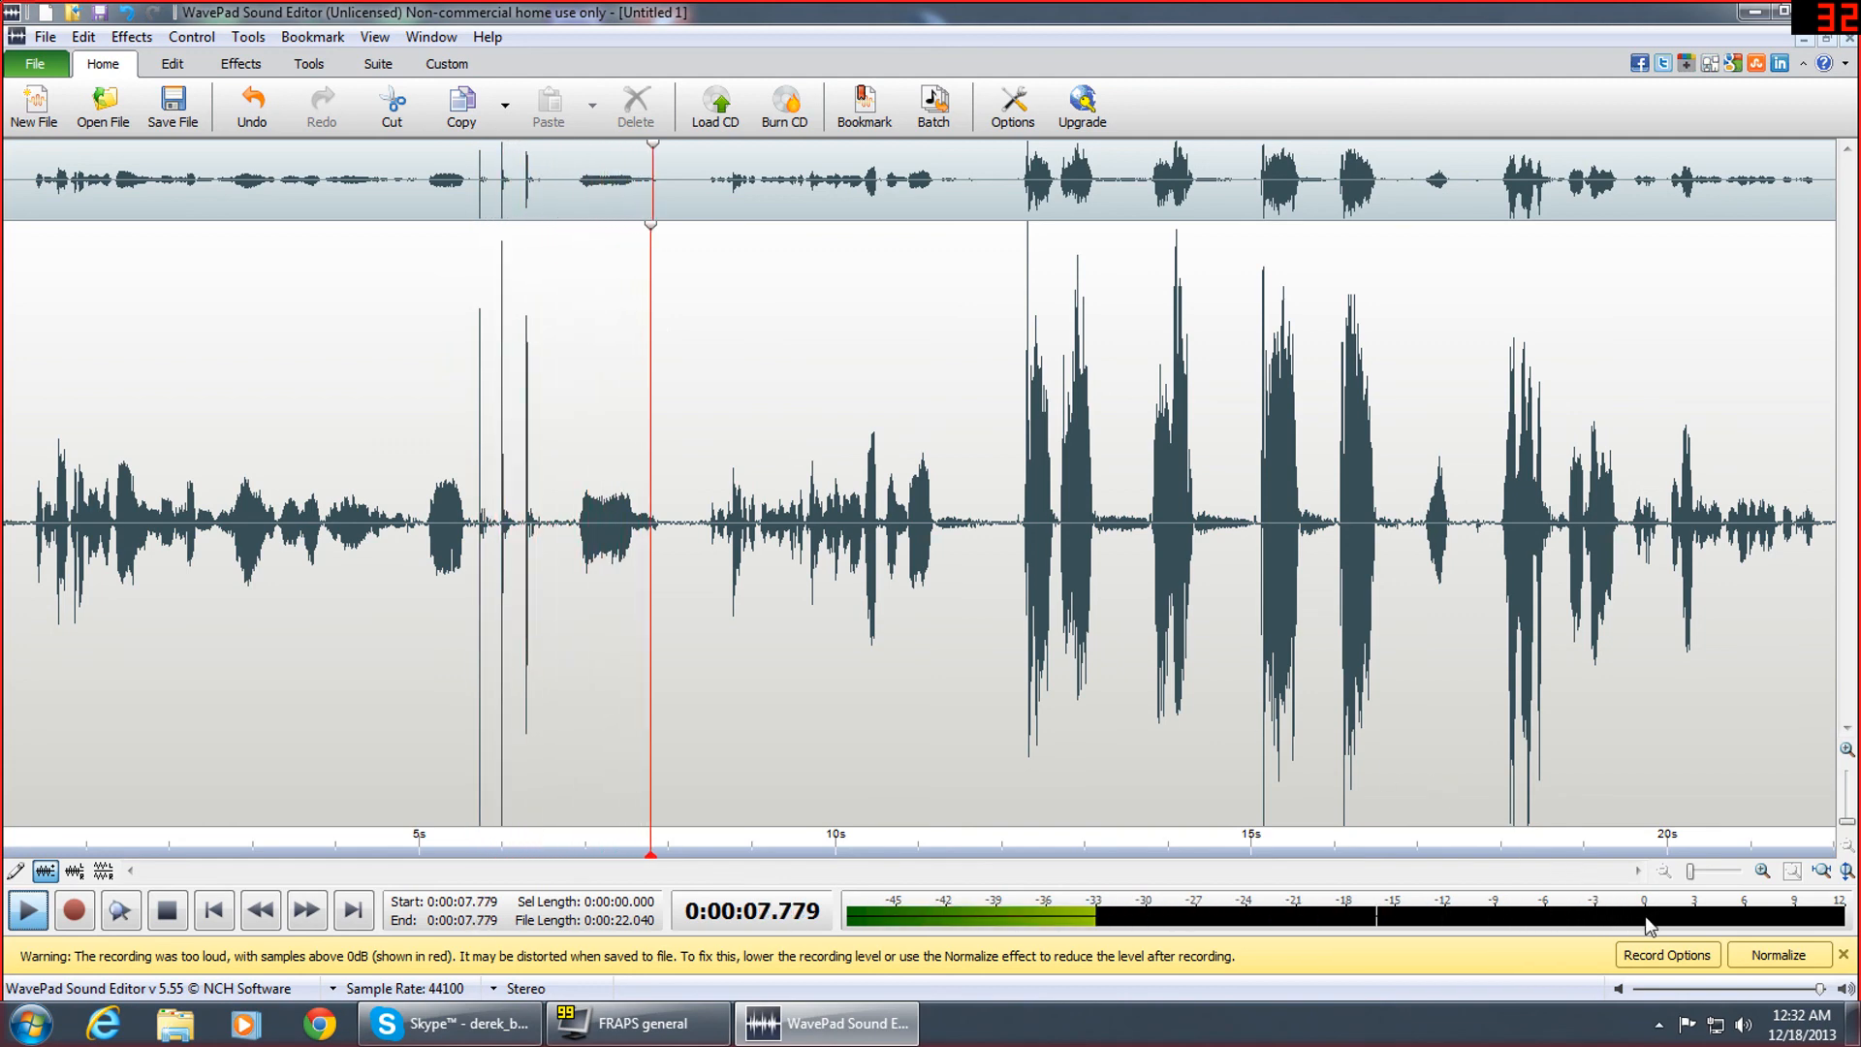
{"action": "left_click", "coordinate": [1004, 337]}
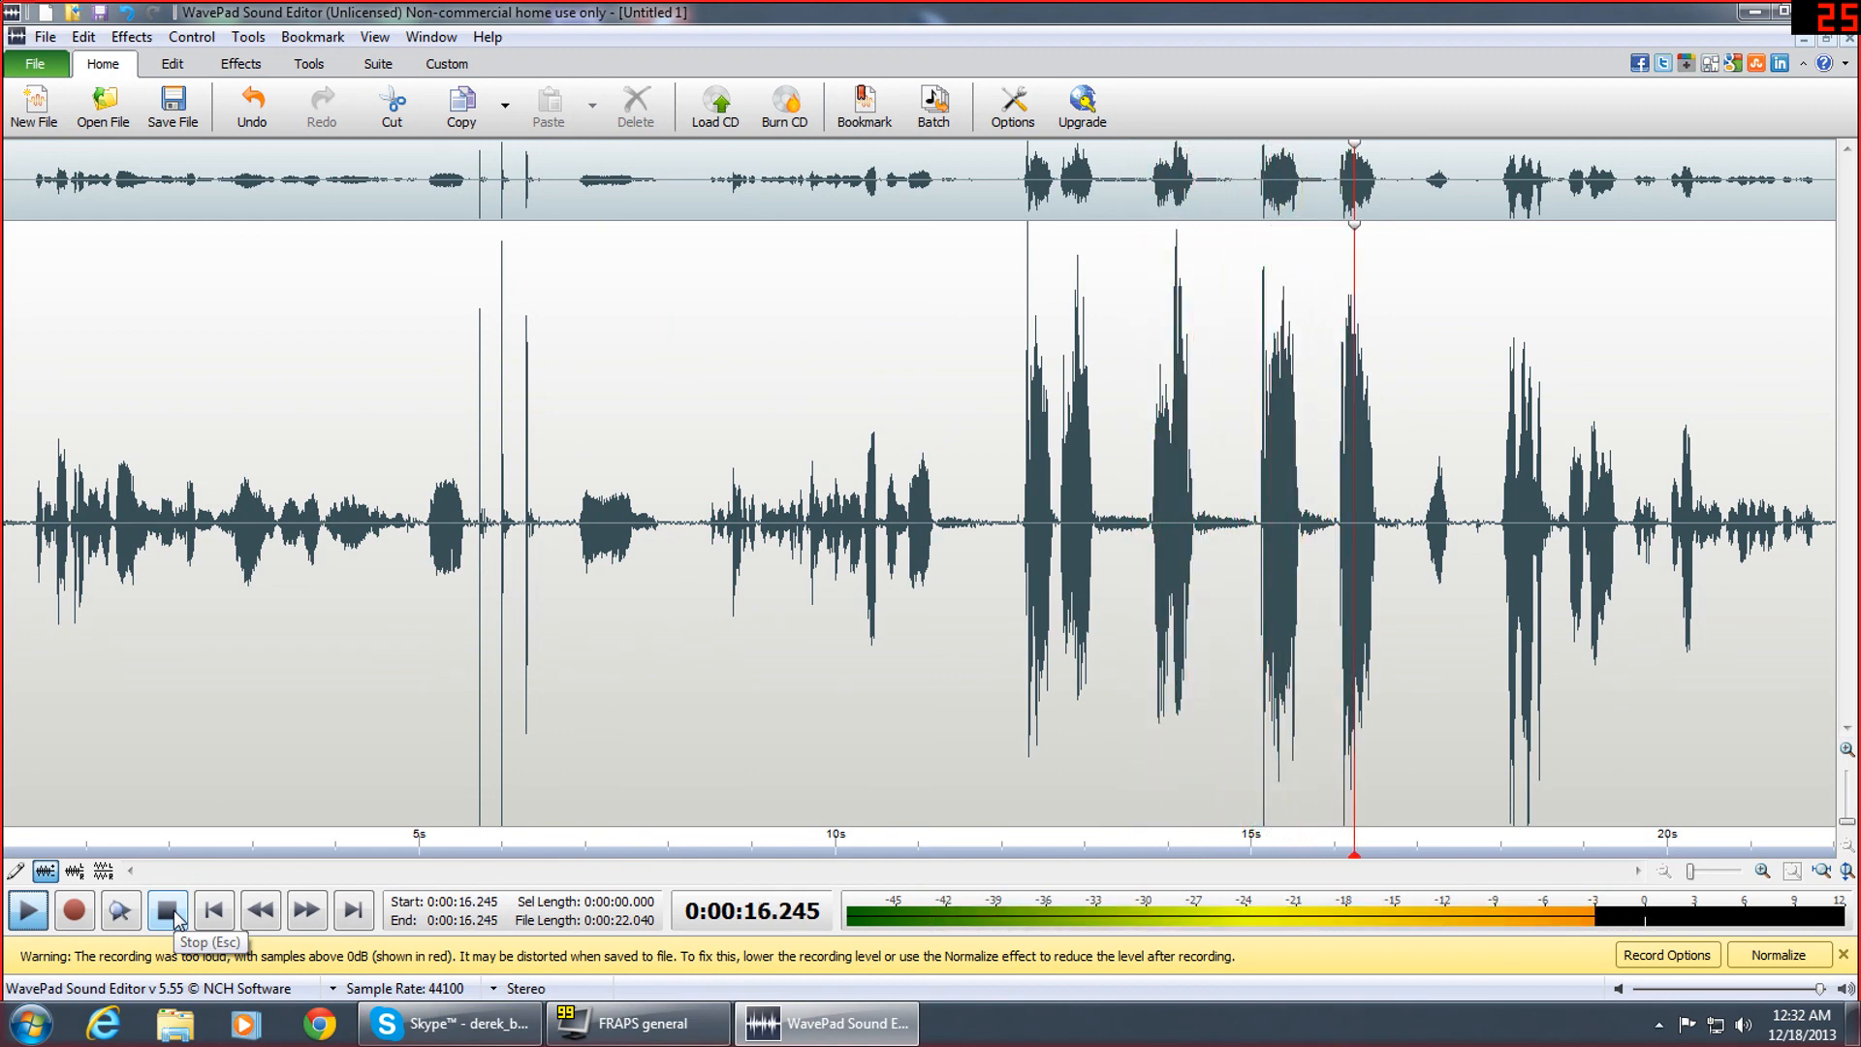
{"action": "left_click", "coordinate": [175, 919]}
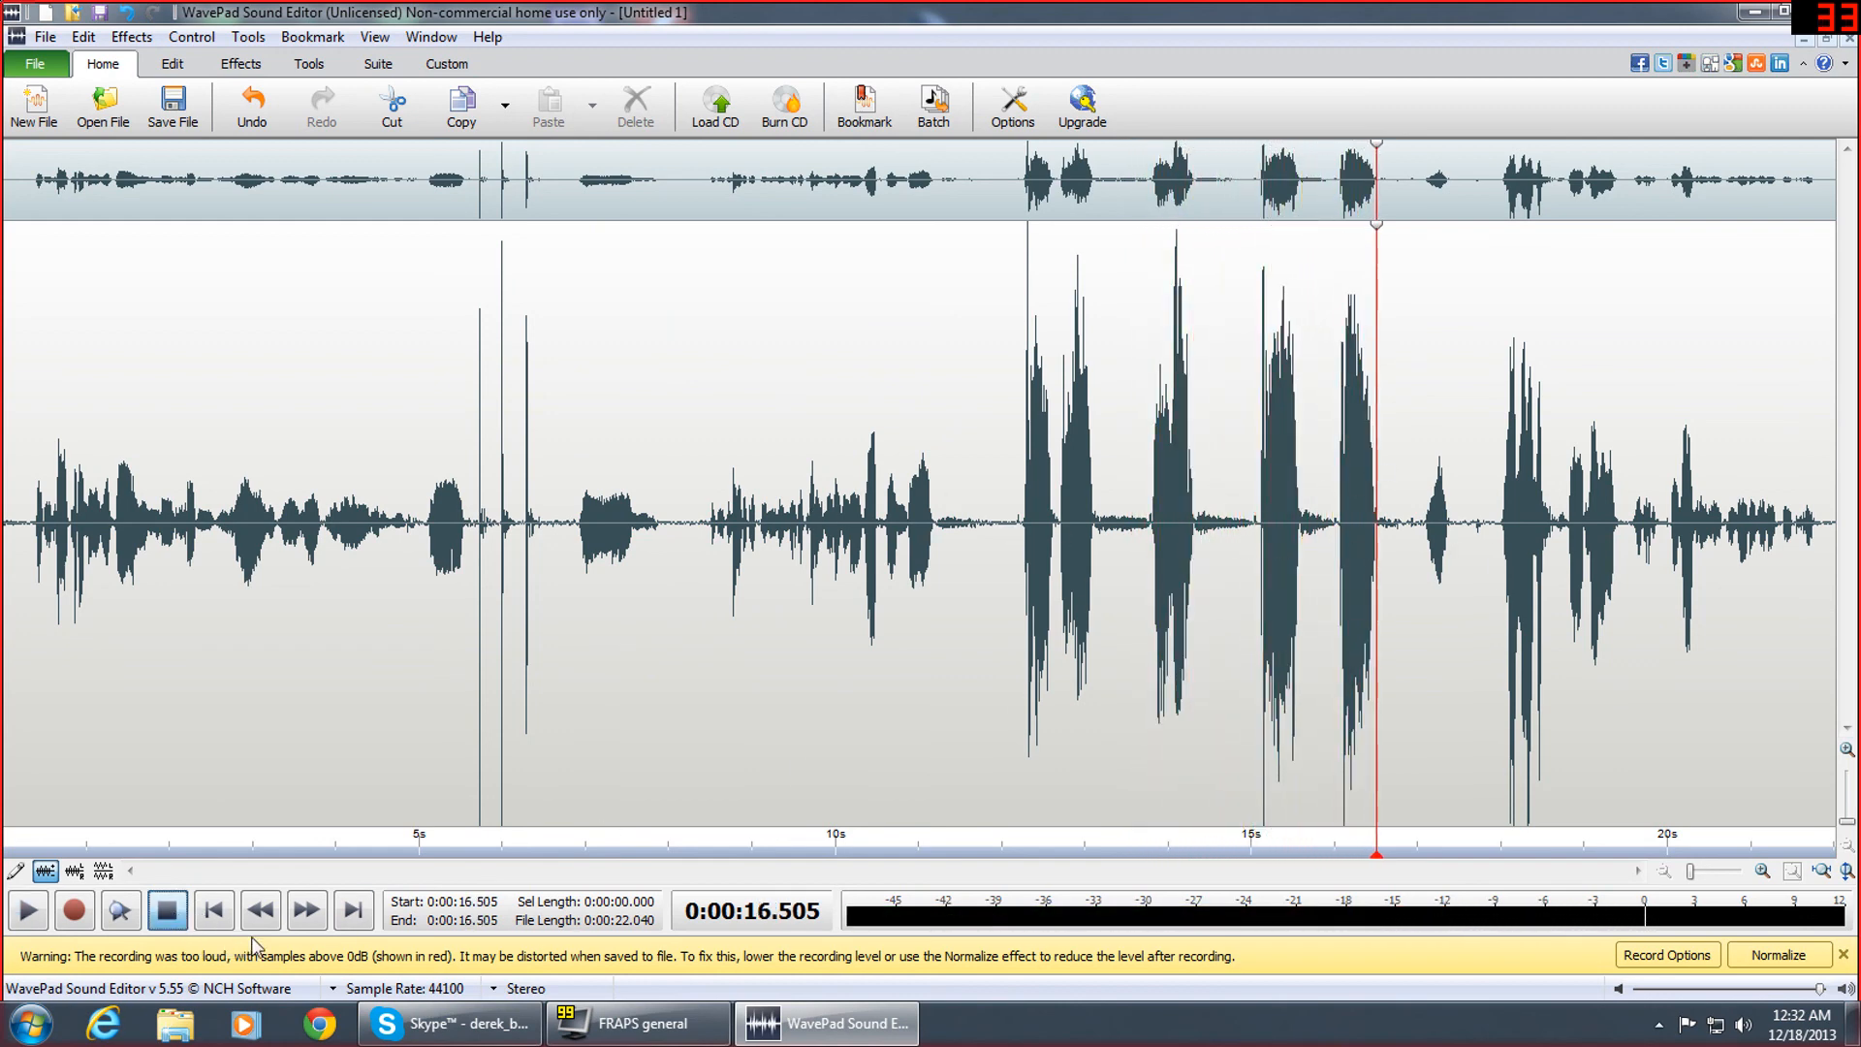
{"action": "left_click", "coordinate": [213, 910]}
Play back the first few seconds of the amplified recording and return the playhead to the start
{"action": "left_click", "coordinate": [132, 37]}
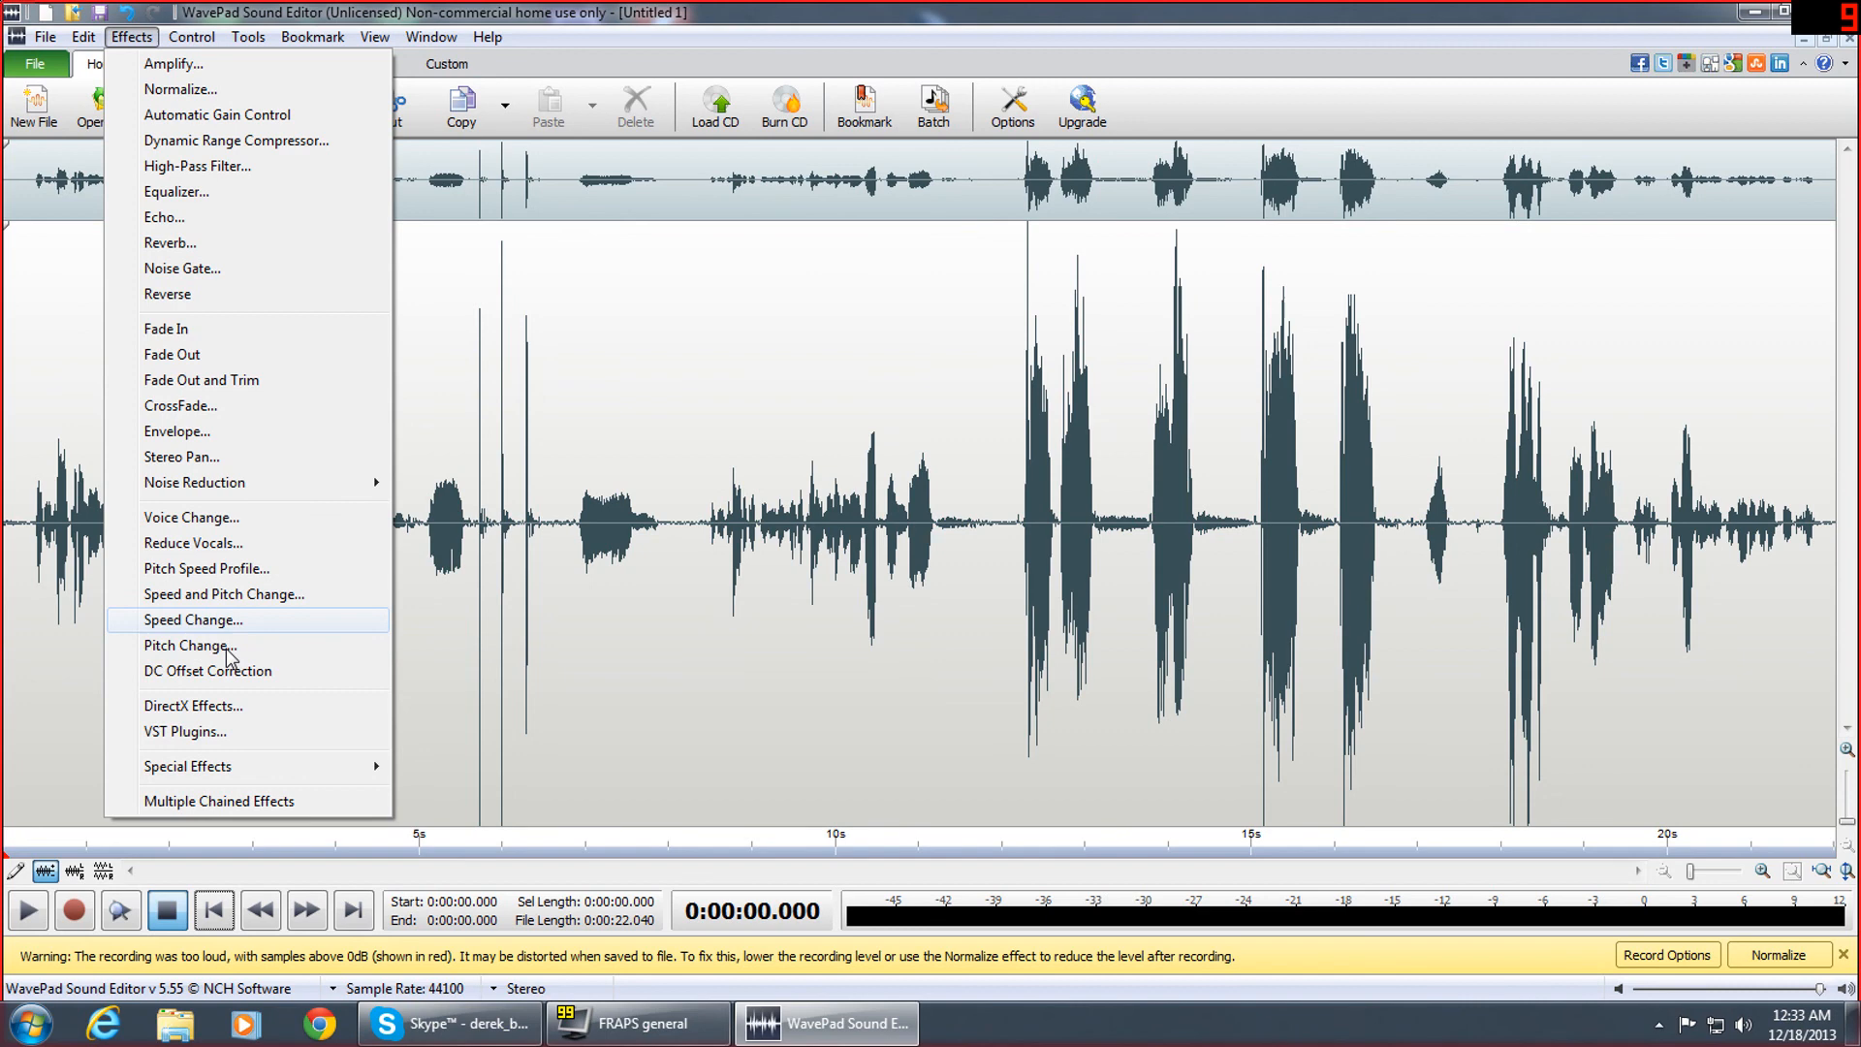
{"action": "left_click", "coordinate": [216, 919]}
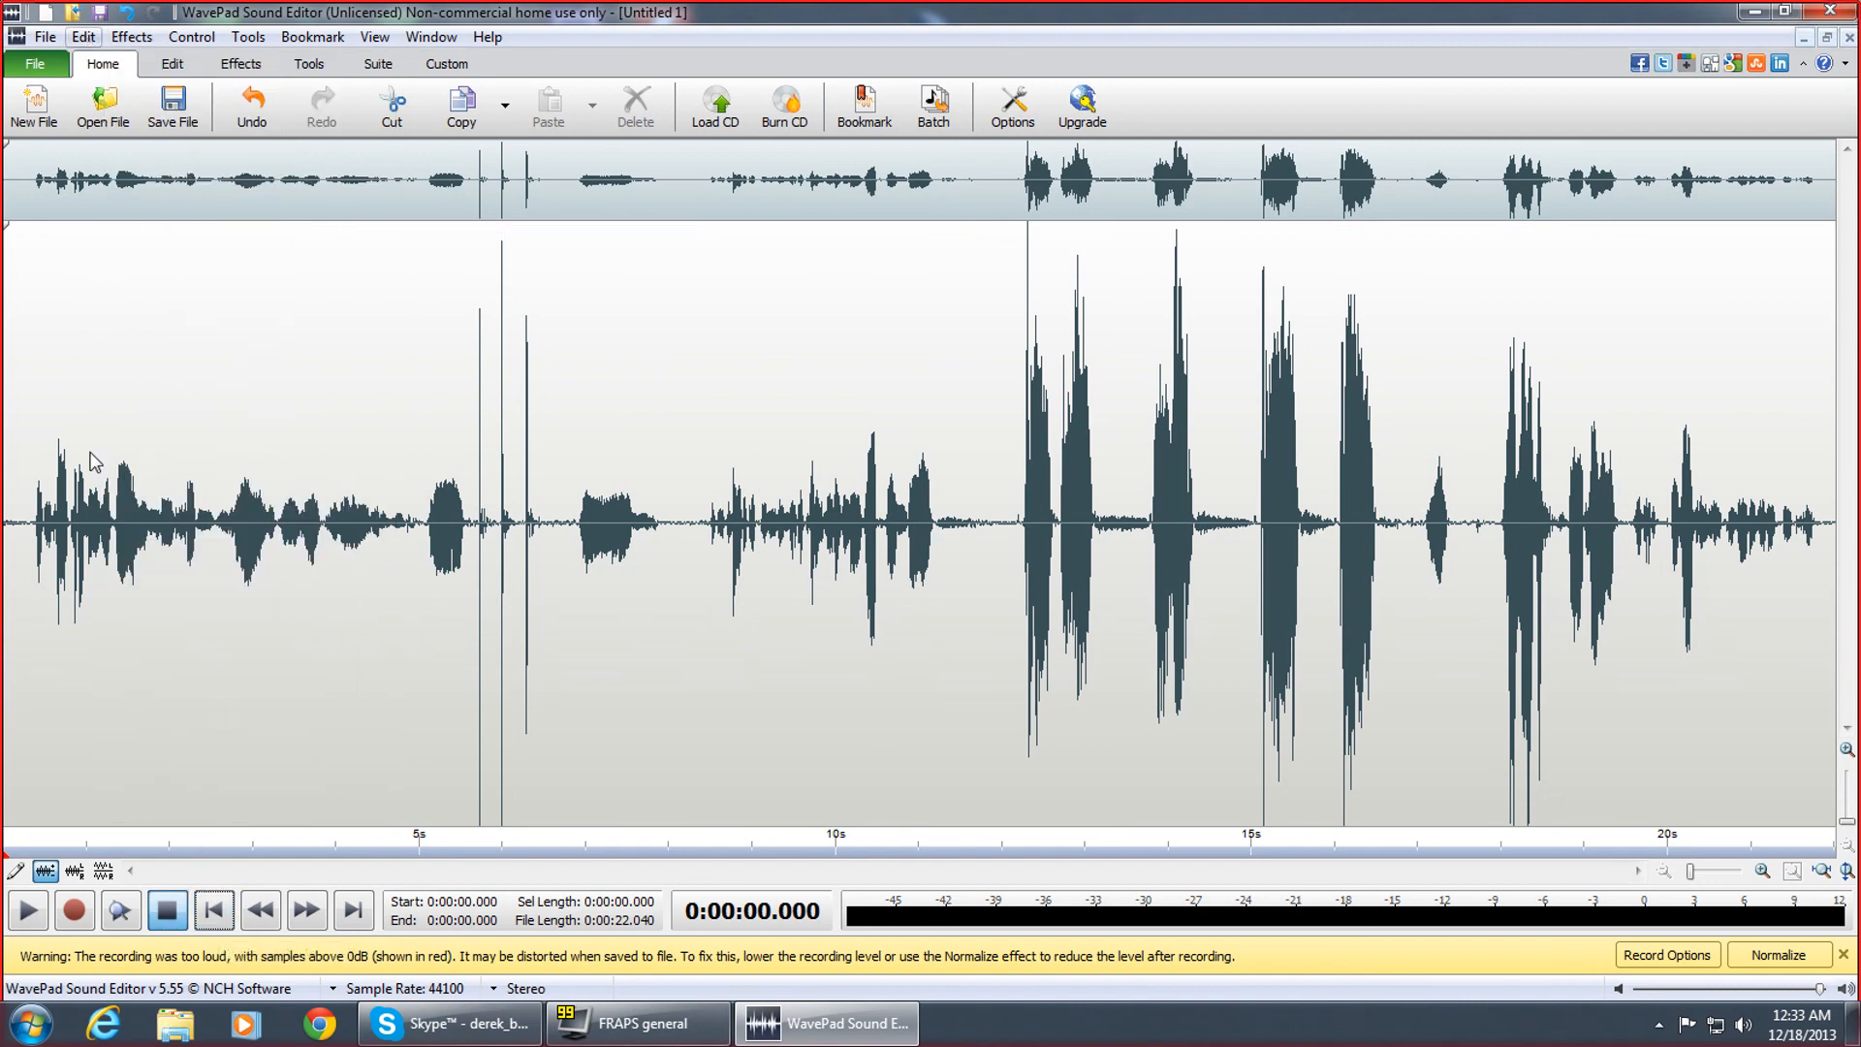
{"action": "left_click", "coordinate": [28, 912]}
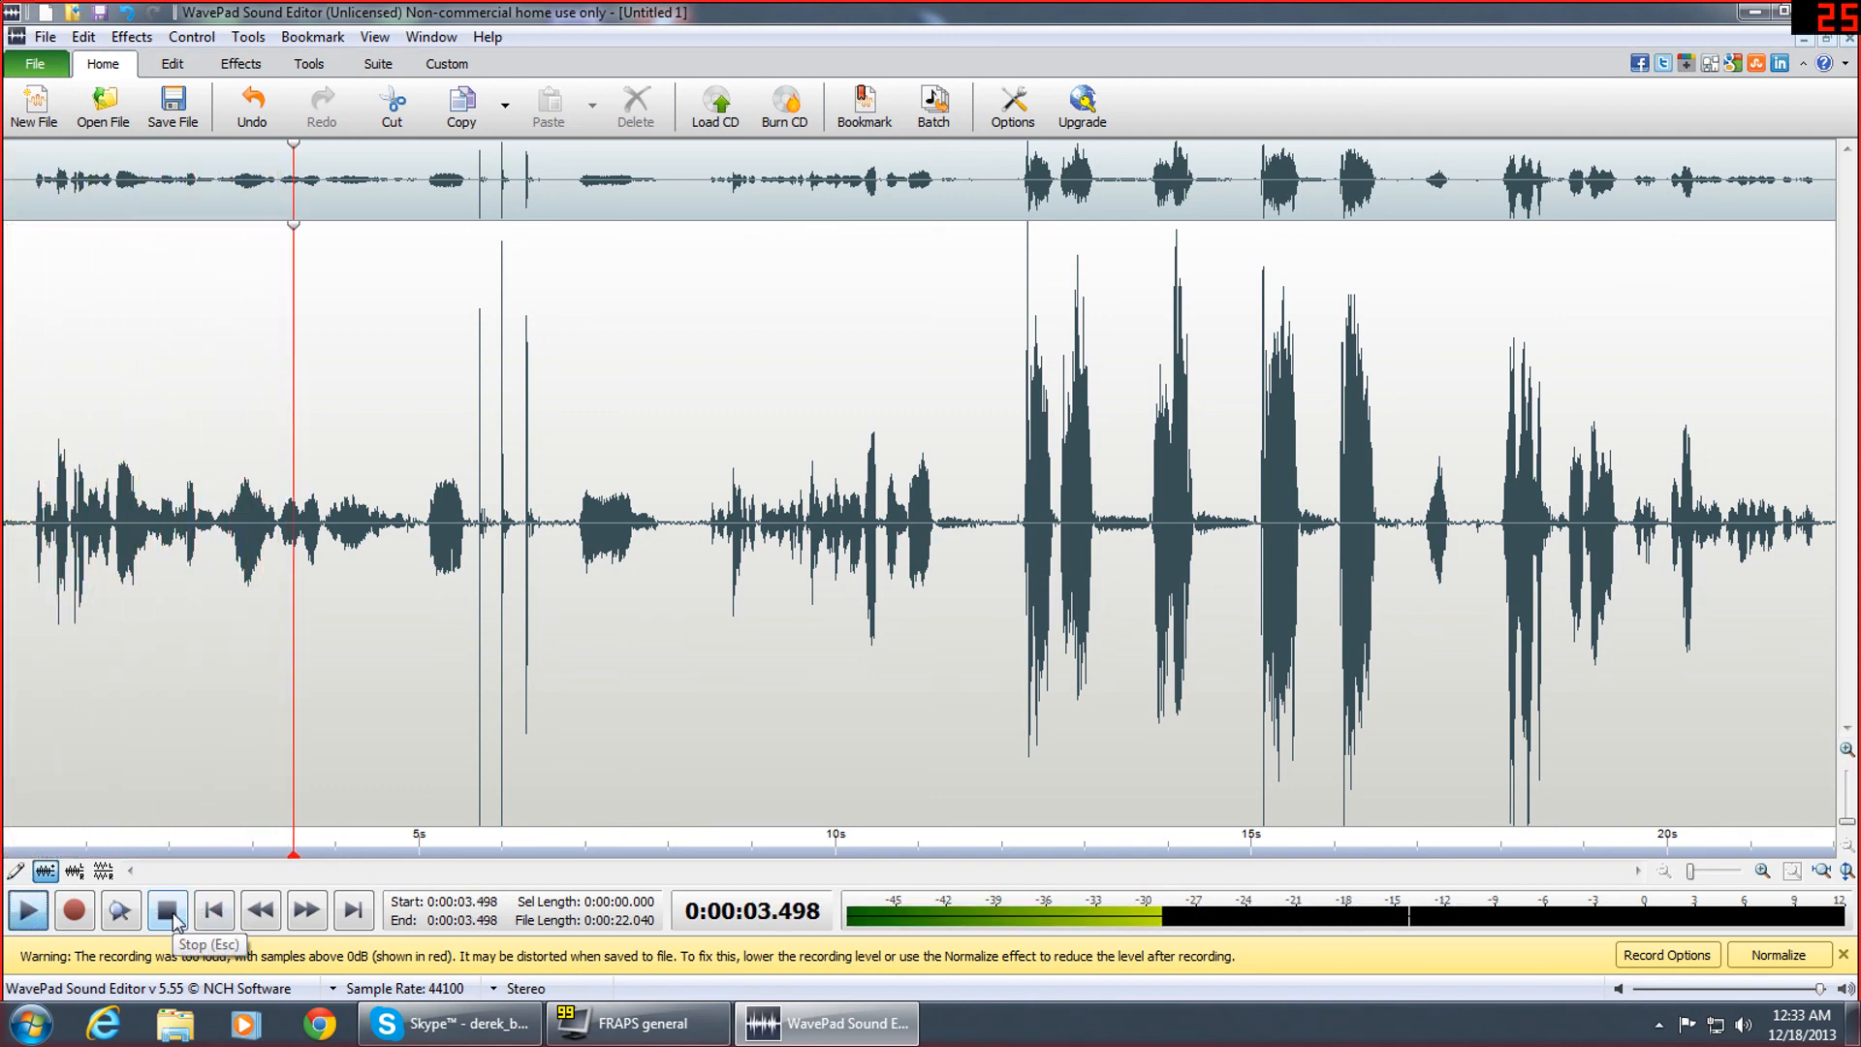
{"action": "left_click", "coordinate": [166, 911]}
{"action": "left_click", "coordinate": [214, 911]}
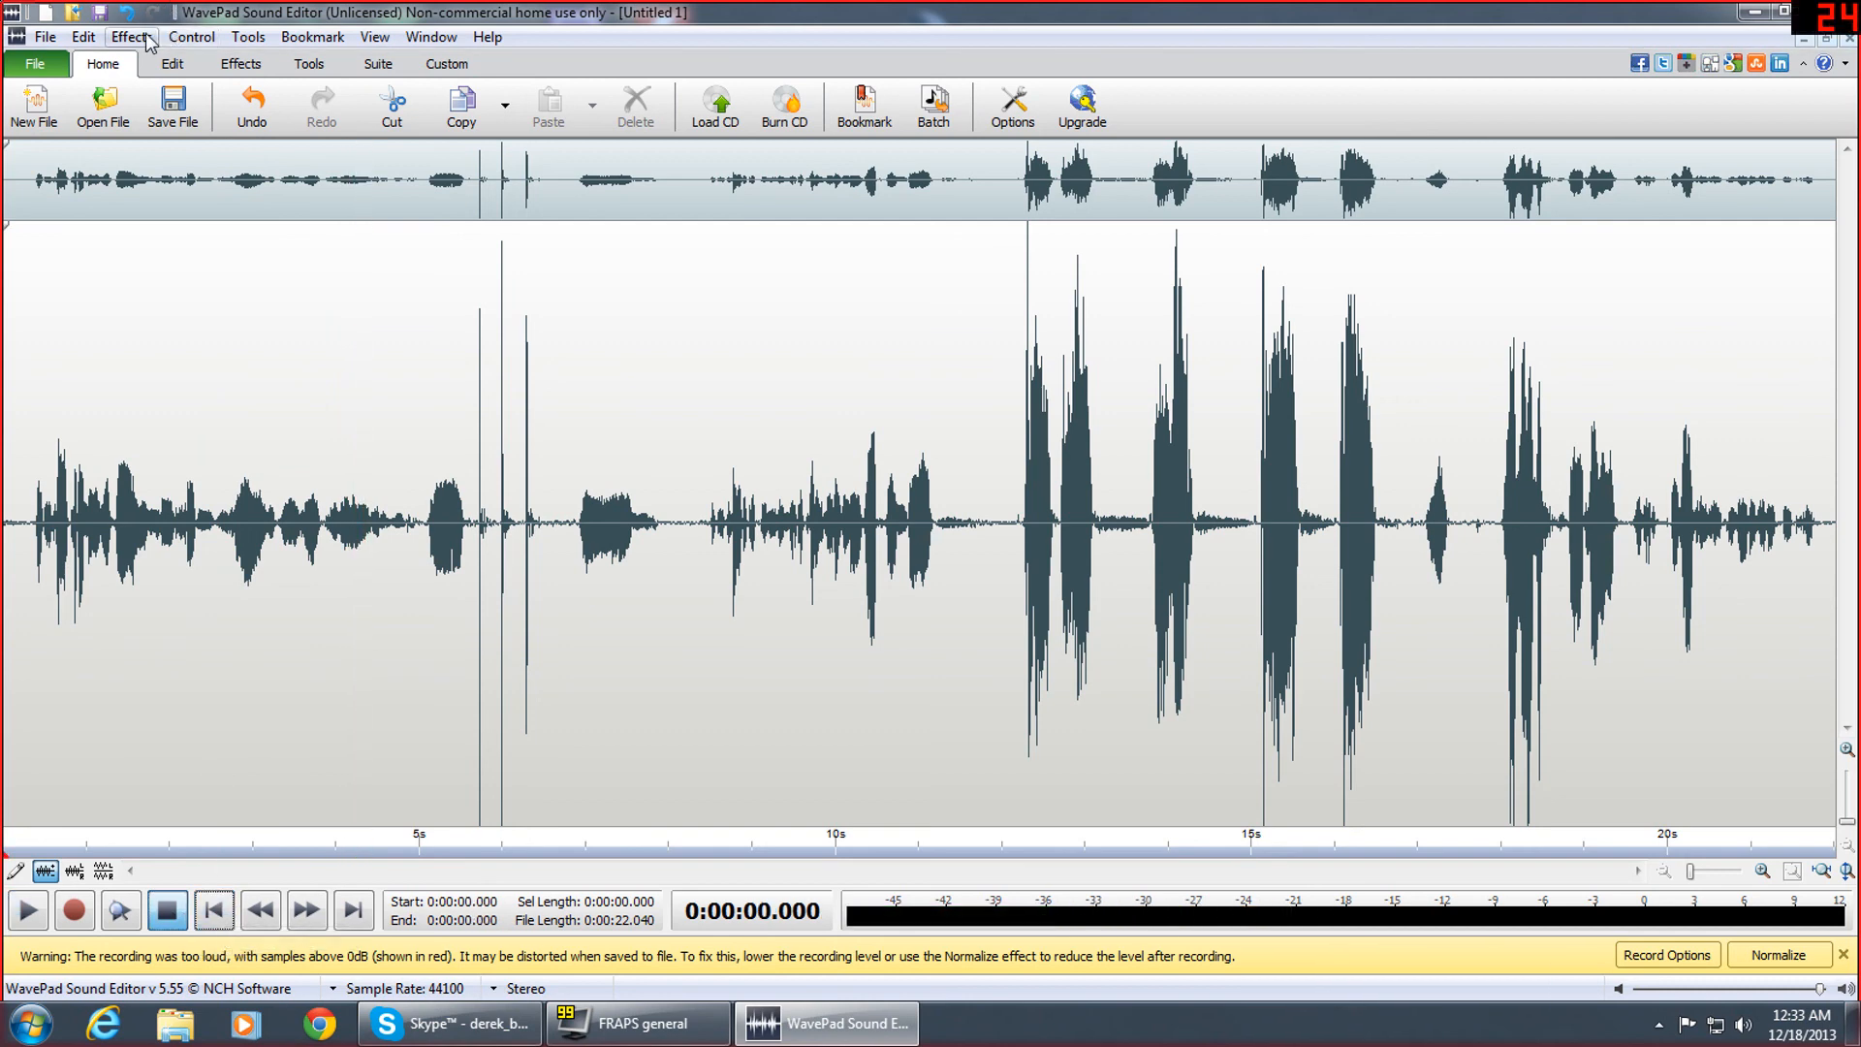
Preview the recording with Speed Change at 88.780%, lower the speed slightly, and cancel the effect
{"action": "left_click", "coordinate": [131, 37]}
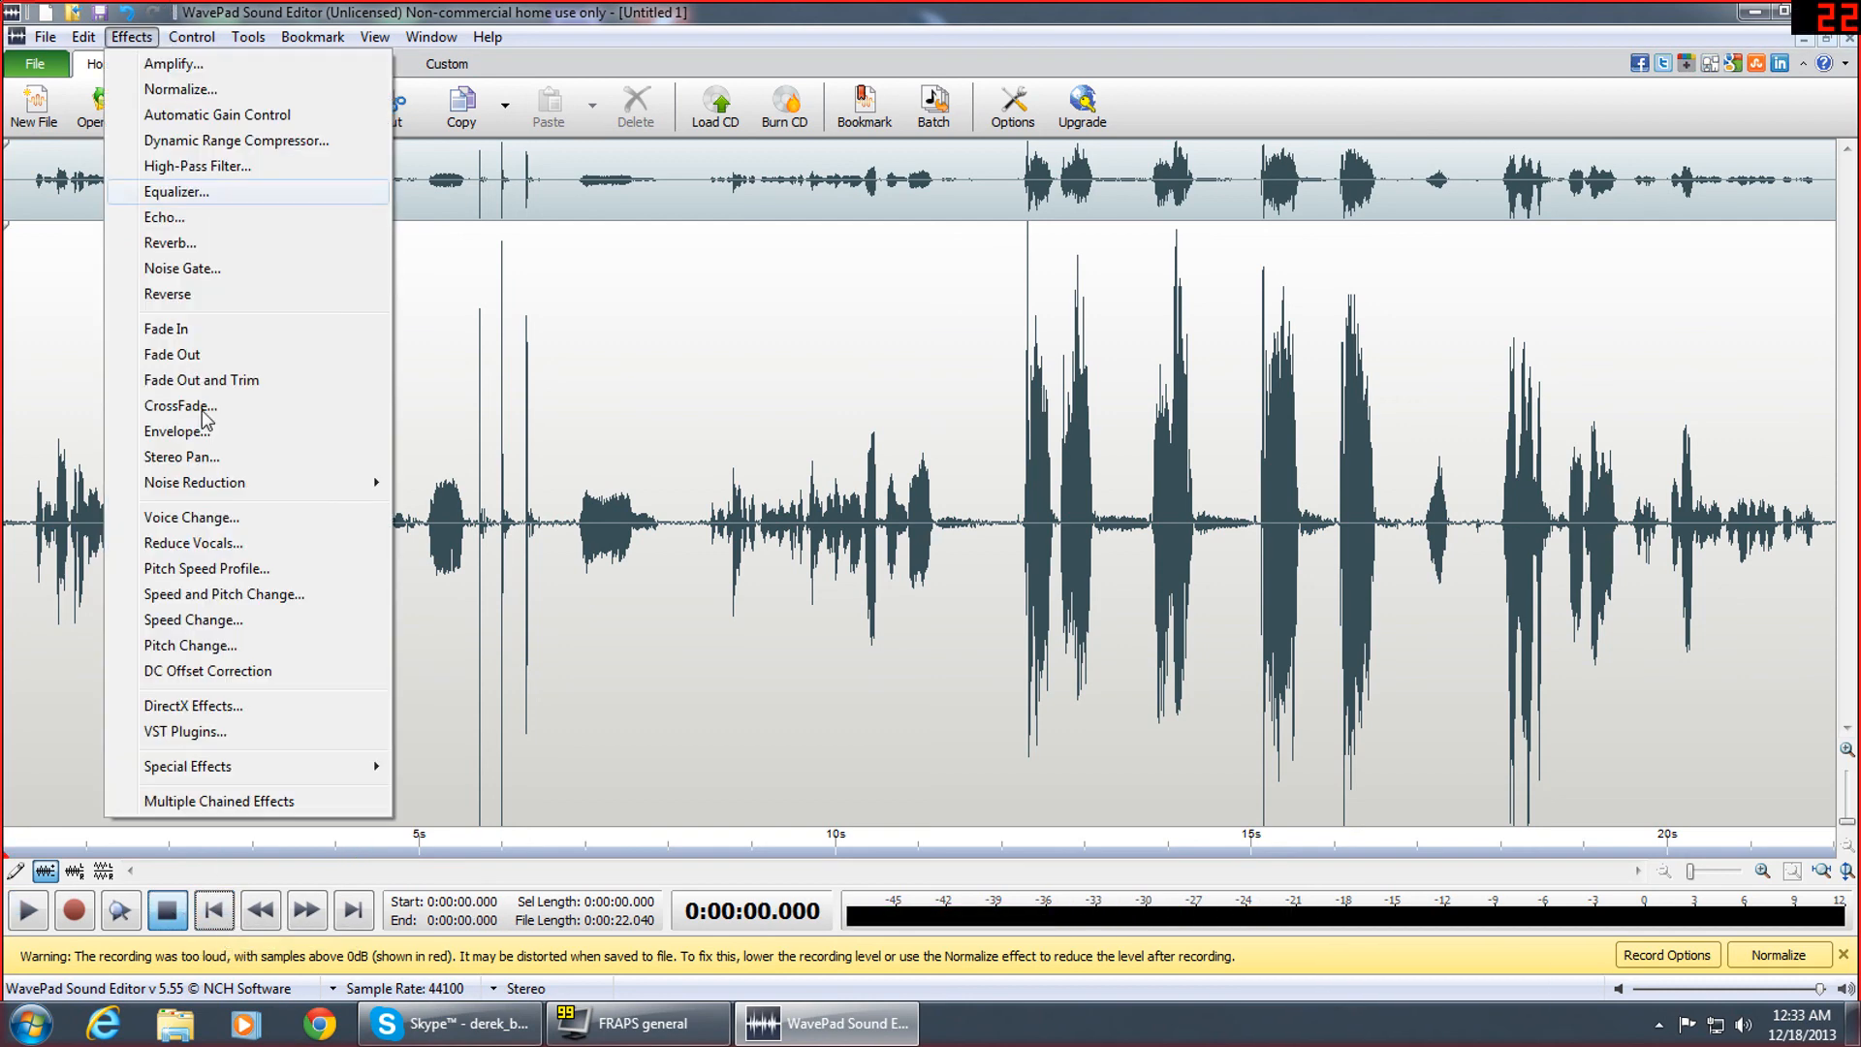
{"action": "left_click", "coordinate": [202, 625]}
{"action": "left_click_drag", "start_coordinate": [1017, 488], "coordinate": [1014, 486]}
{"action": "left_click", "coordinate": [740, 533]}
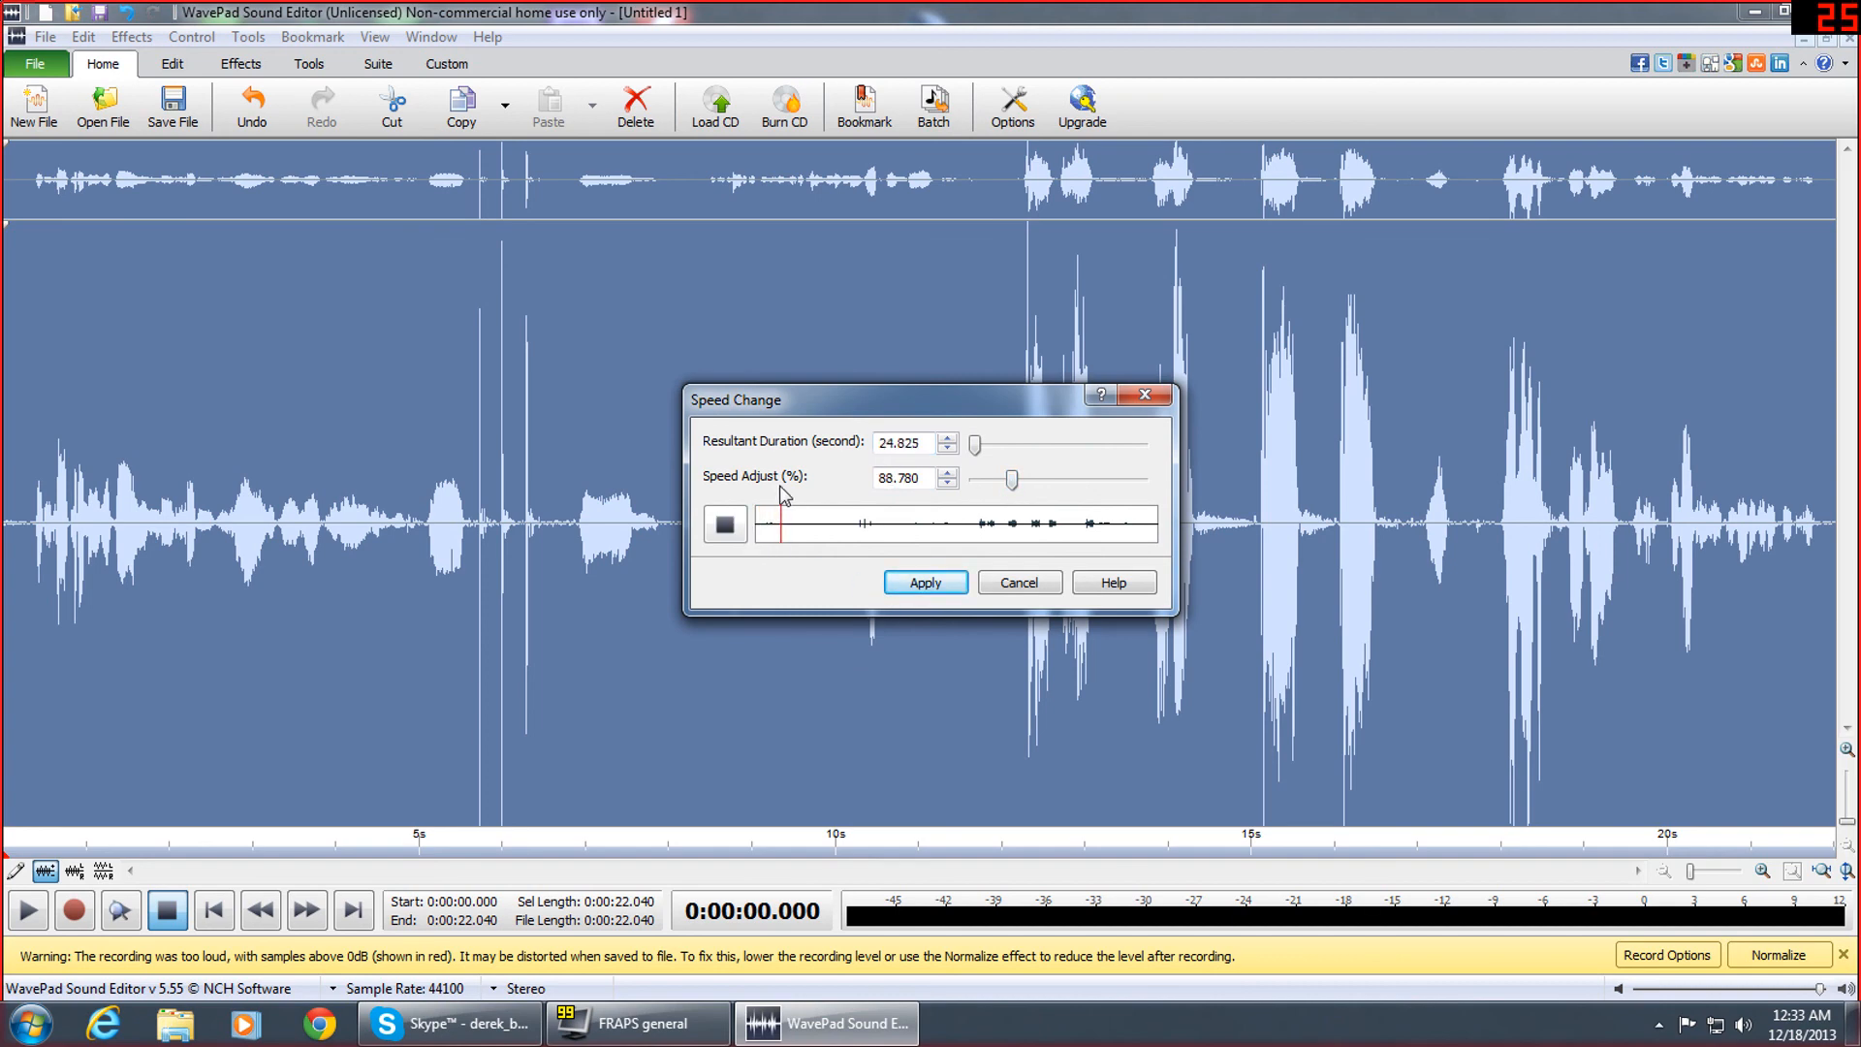
{"action": "left_click_drag", "start_coordinate": [1011, 478], "coordinate": [1002, 478]}
{"action": "left_click", "coordinate": [1020, 583]}
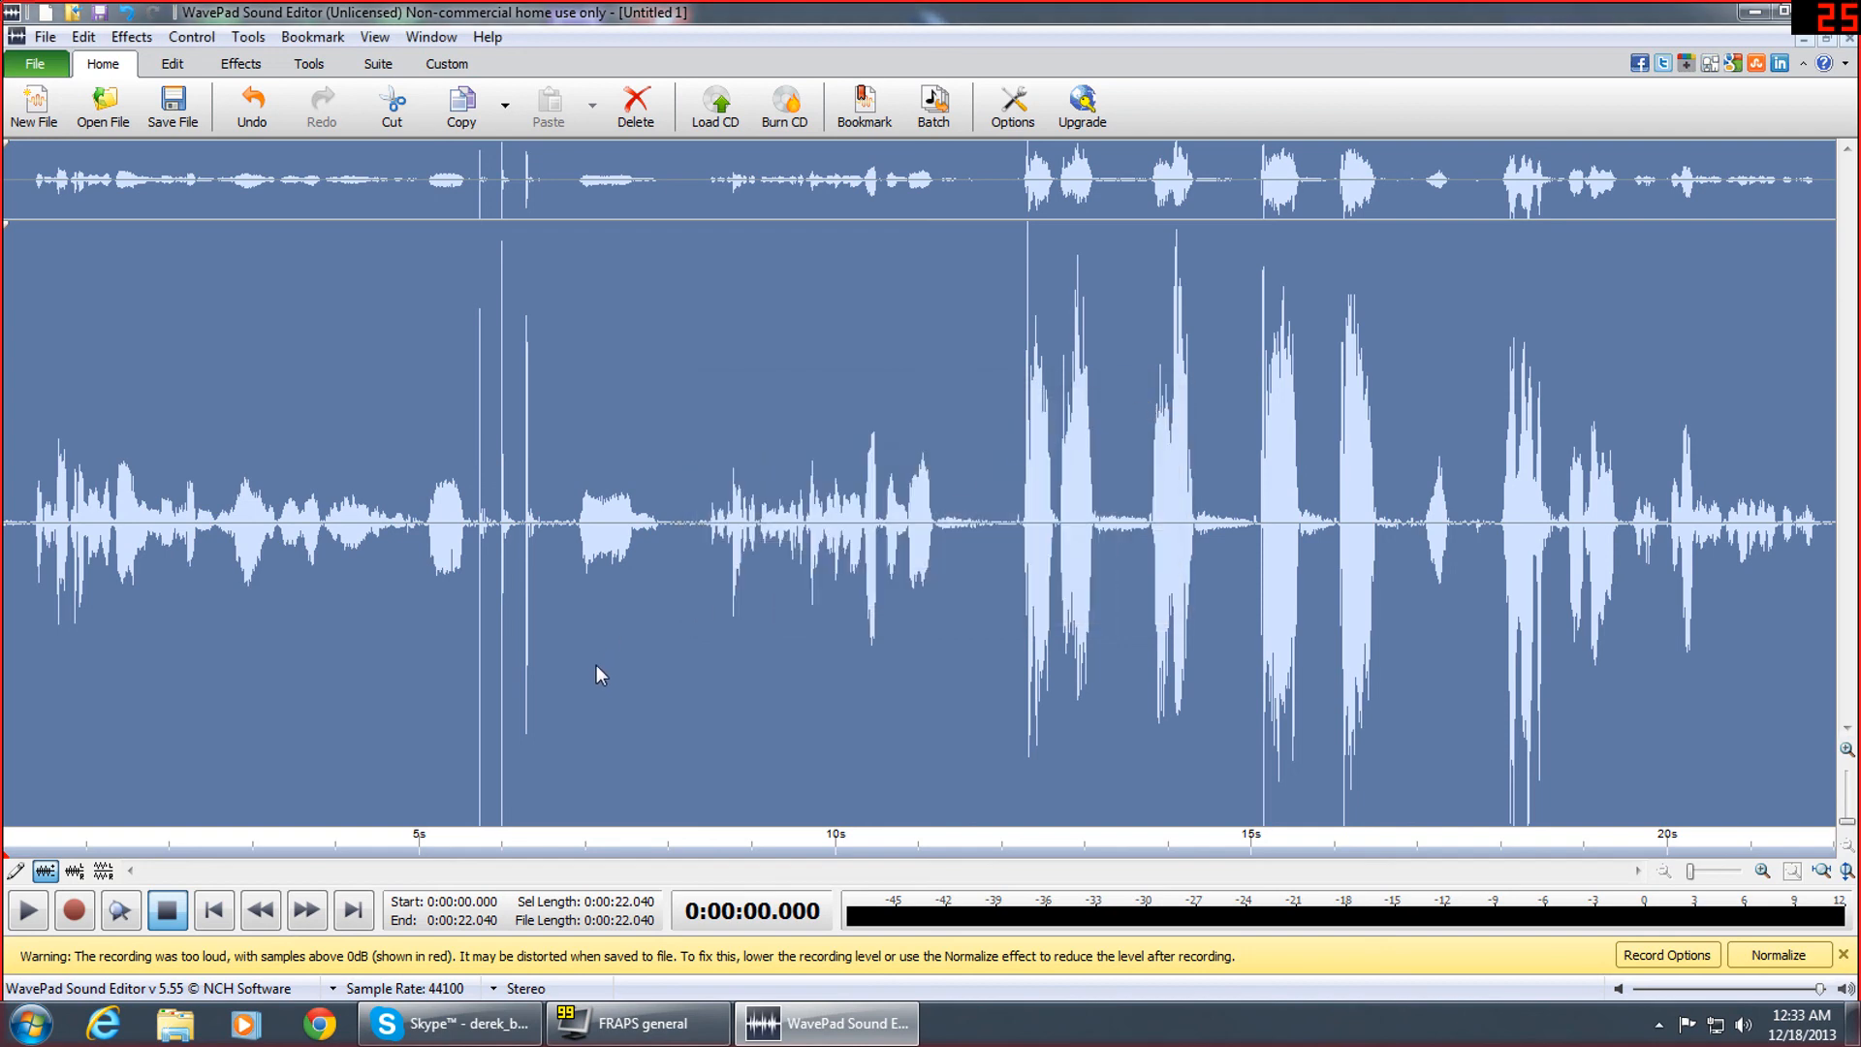
Create a new empty audio file, close the Untitled 1 recording without saving, and maximize the new file
{"action": "left_click", "coordinate": [214, 909]}
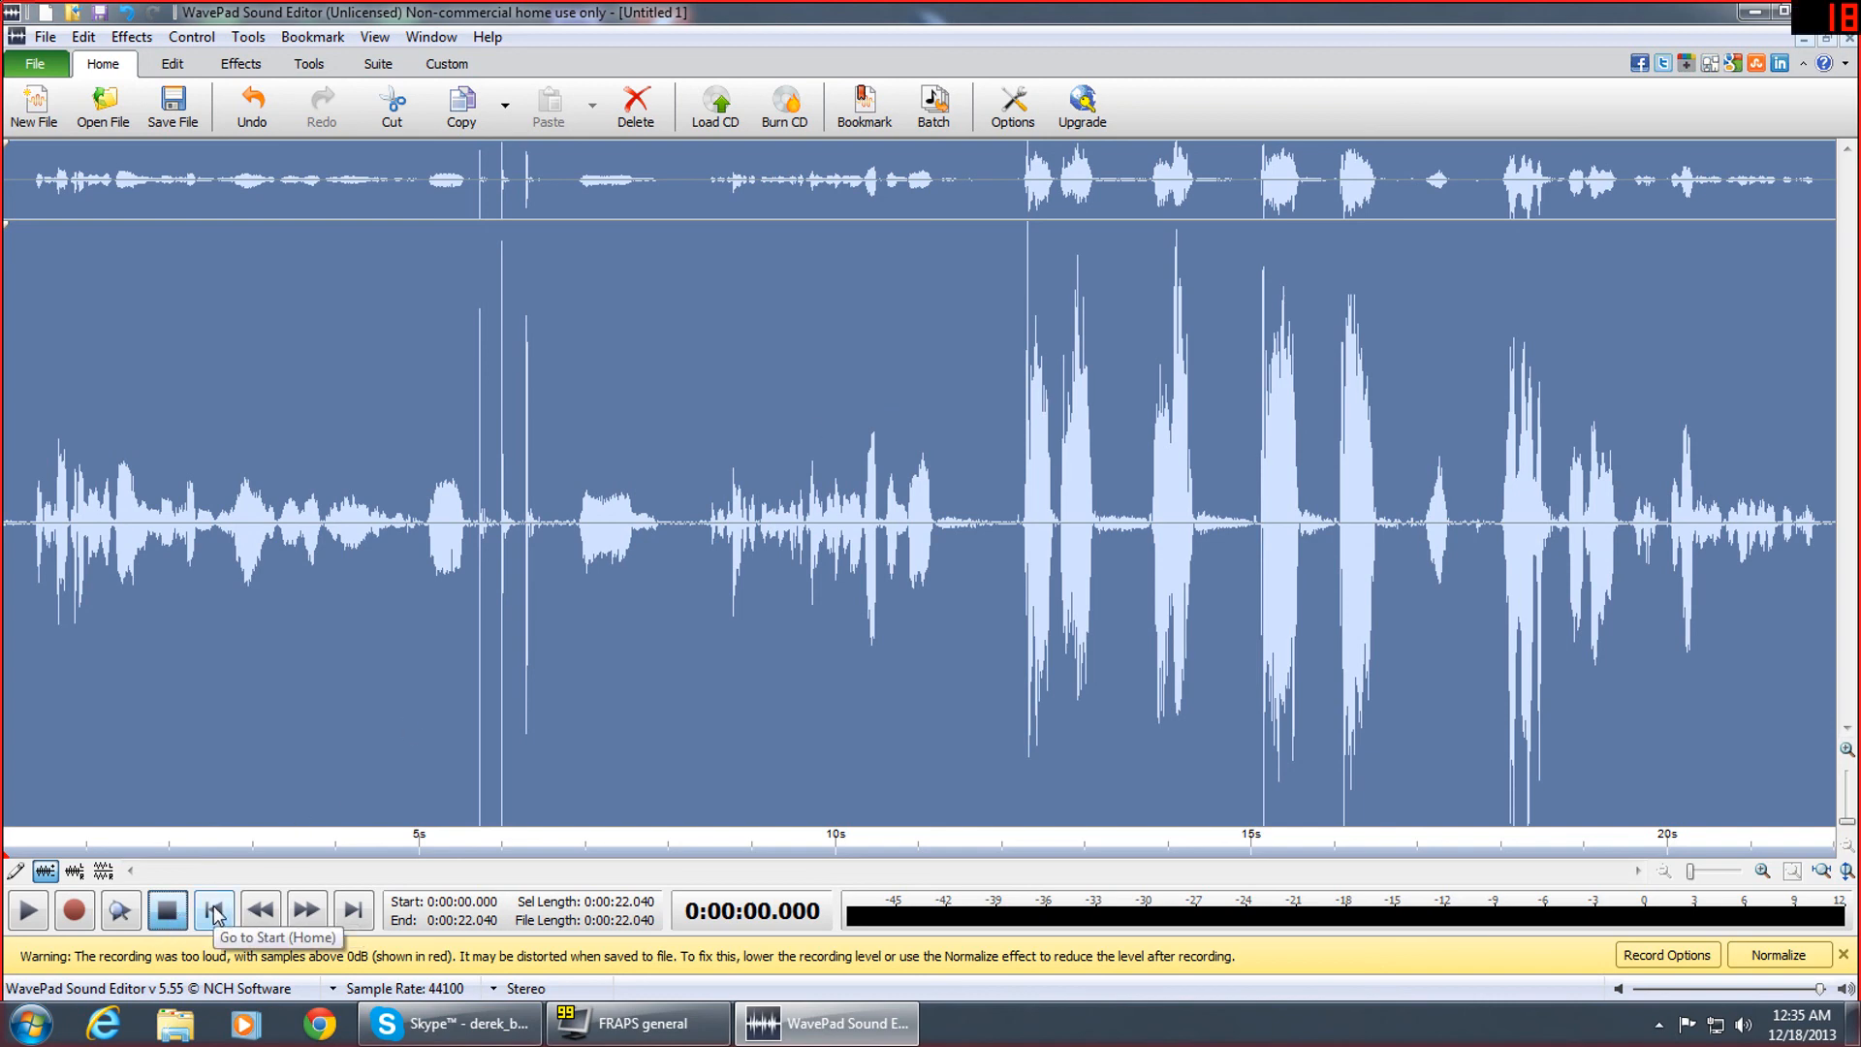
{"action": "left_click", "coordinate": [44, 36]}
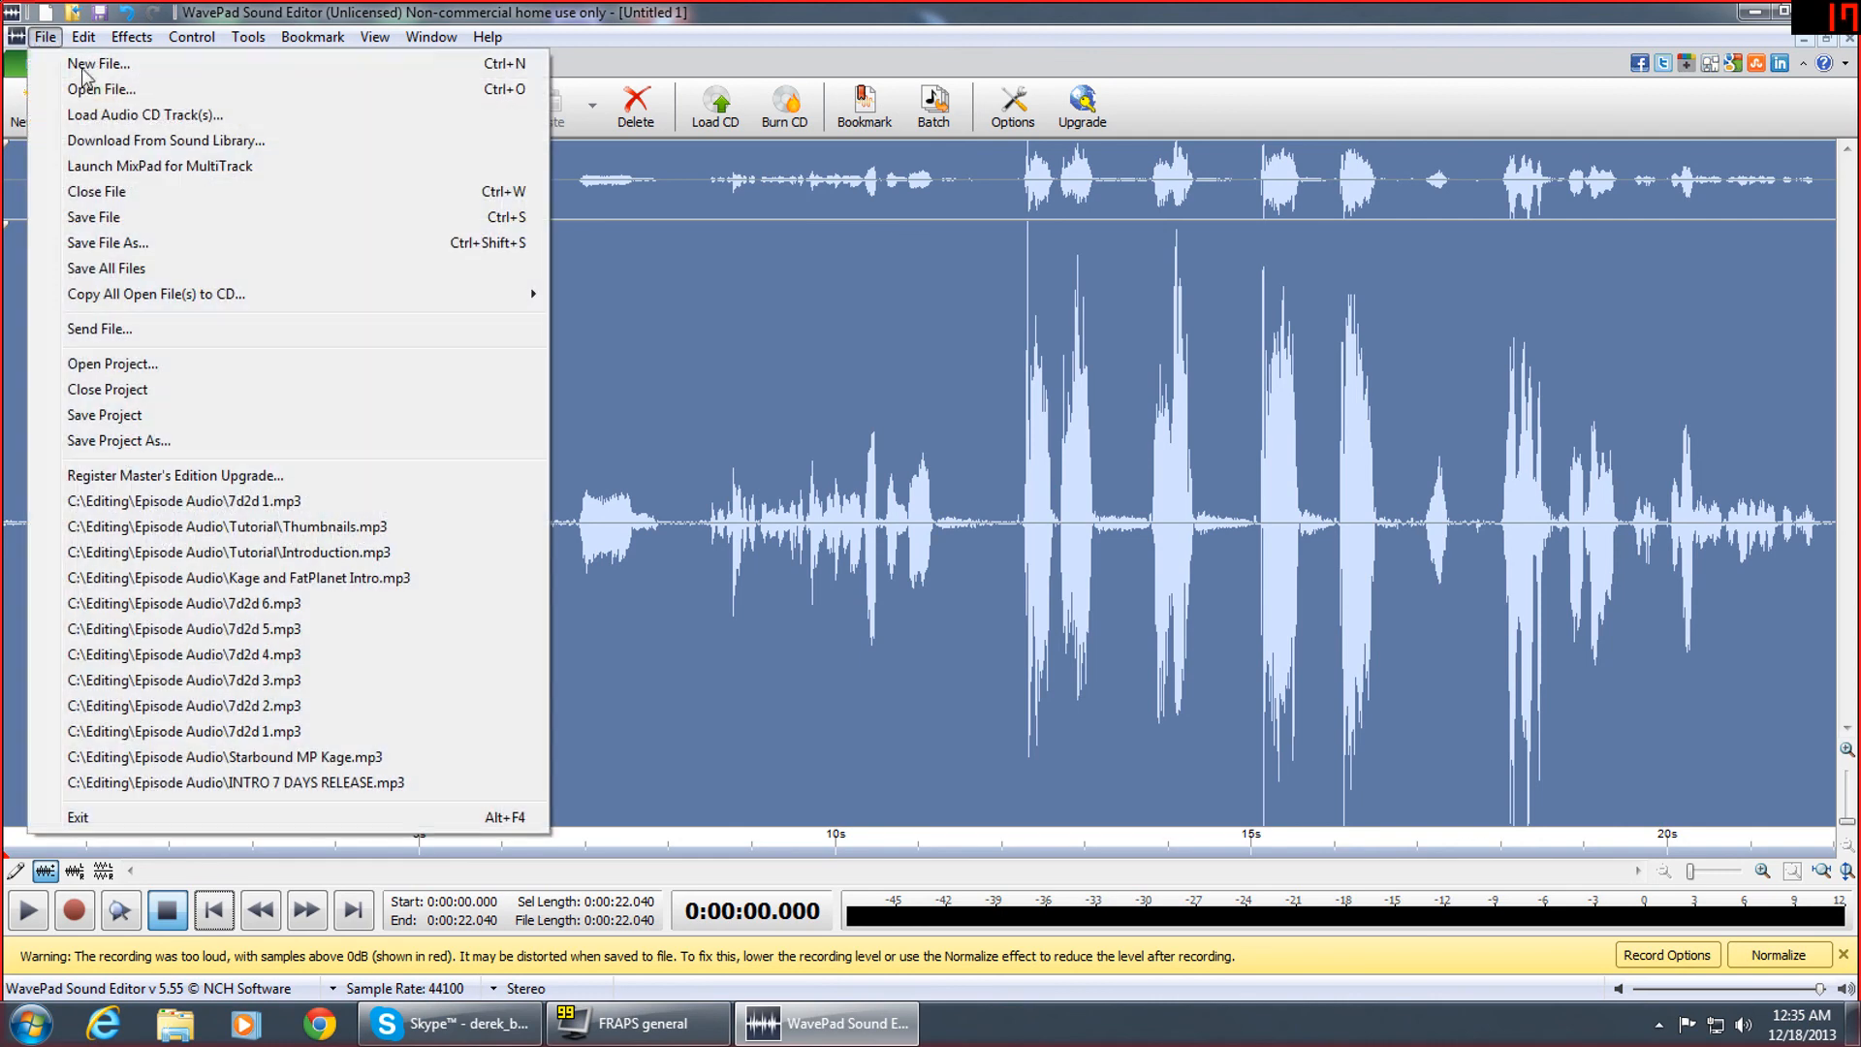
{"action": "left_click", "coordinate": [77, 63]}
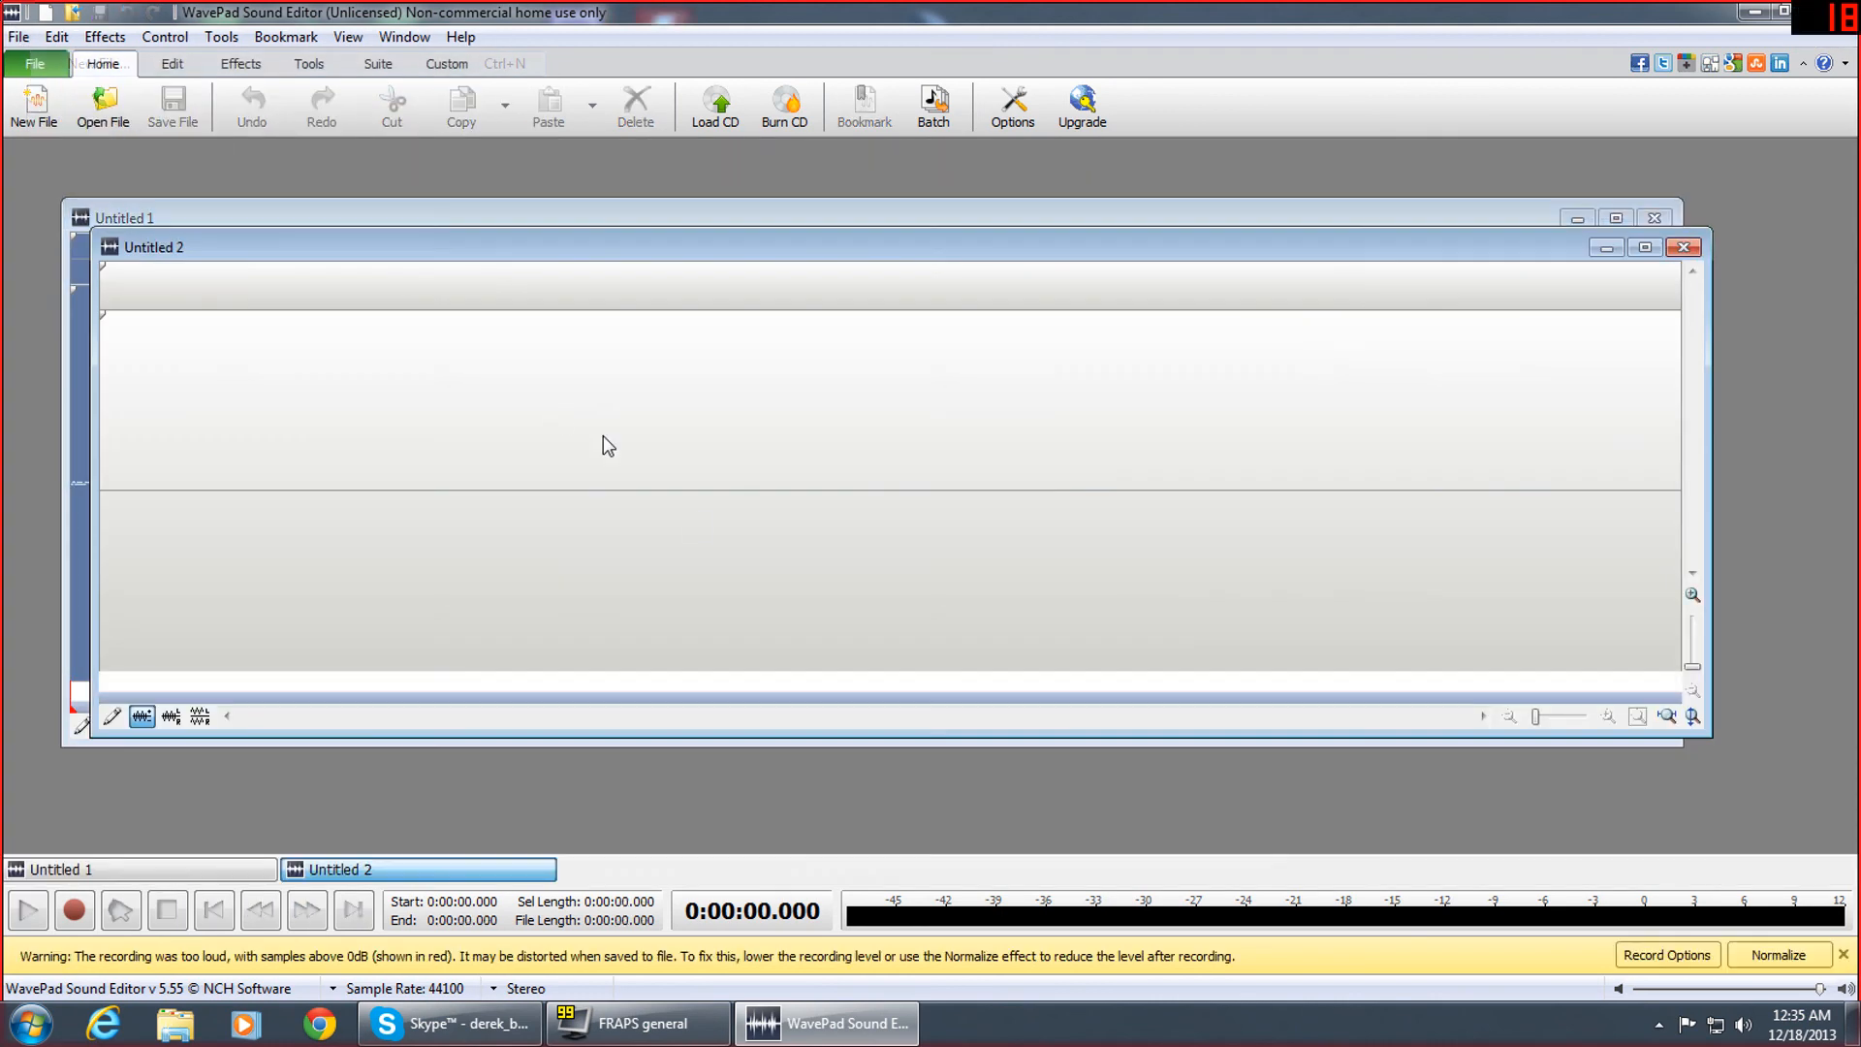
{"action": "left_click", "coordinate": [1657, 219]}
{"action": "left_click", "coordinate": [1658, 219]}
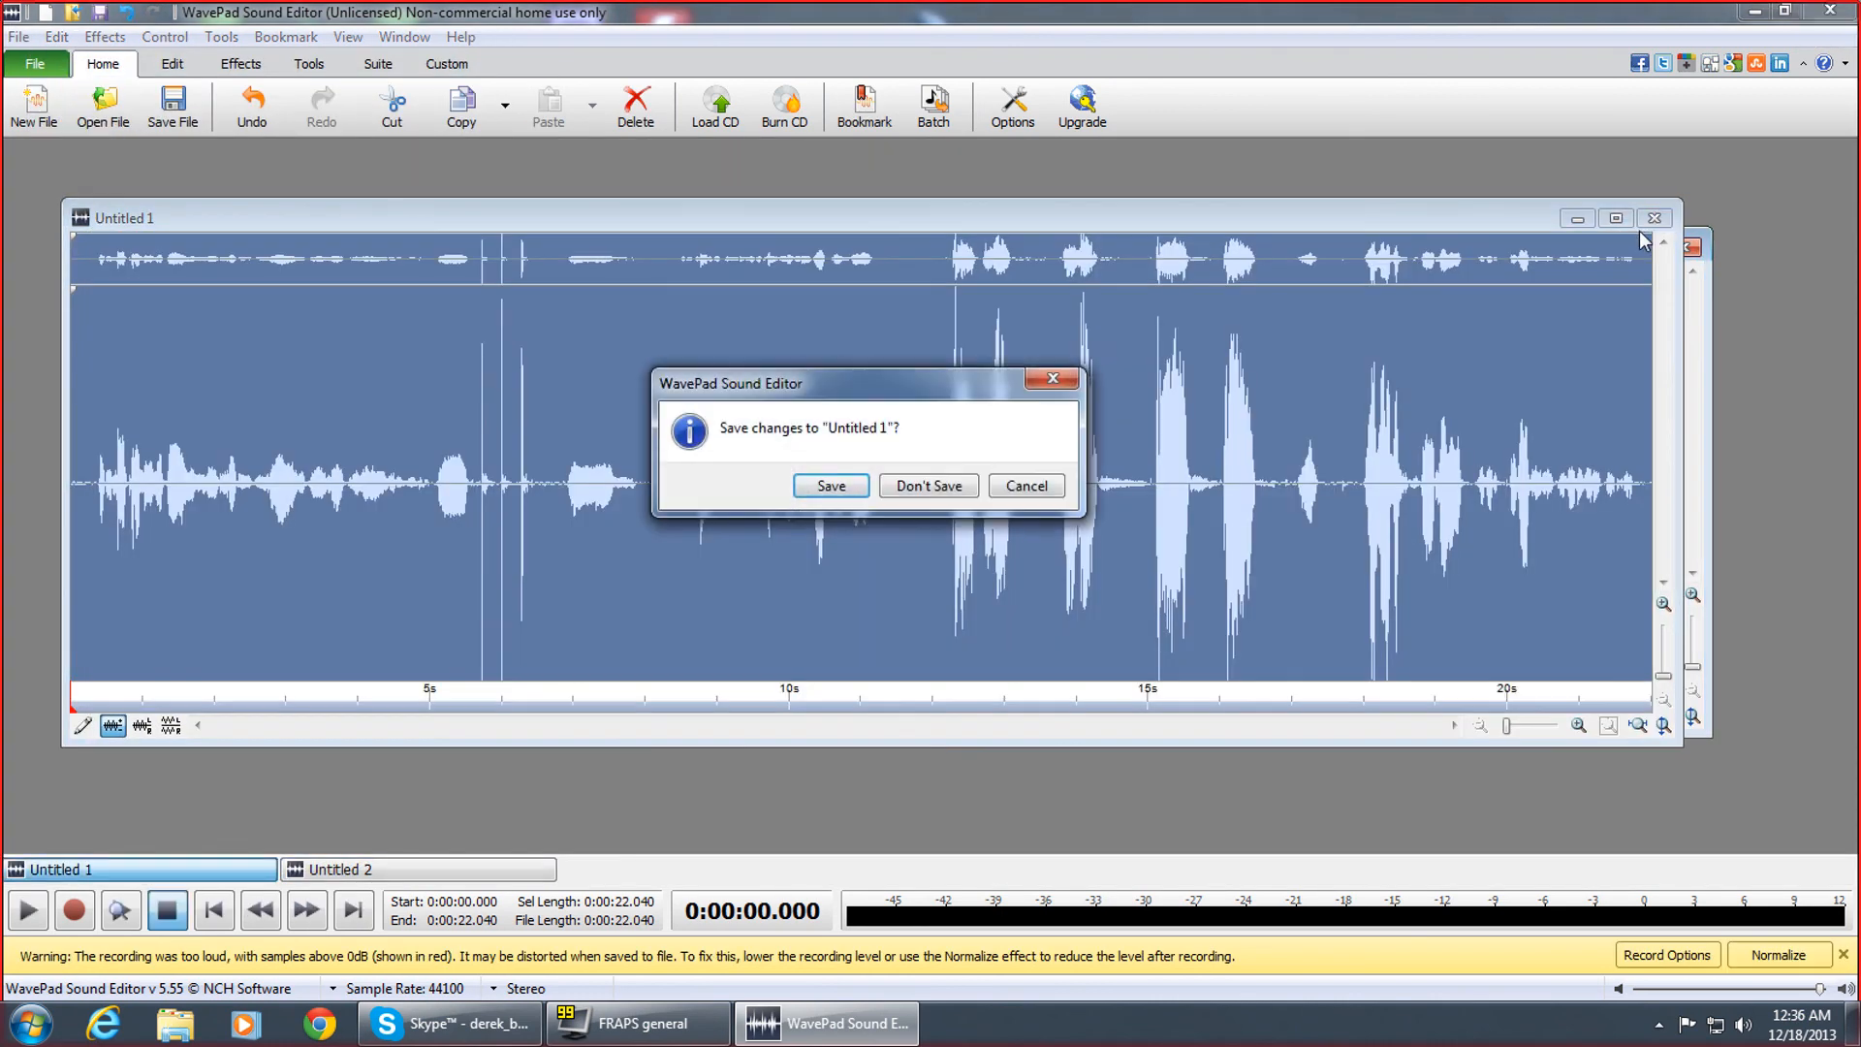
{"action": "left_click", "coordinate": [950, 482]}
{"action": "left_click", "coordinate": [1645, 247]}
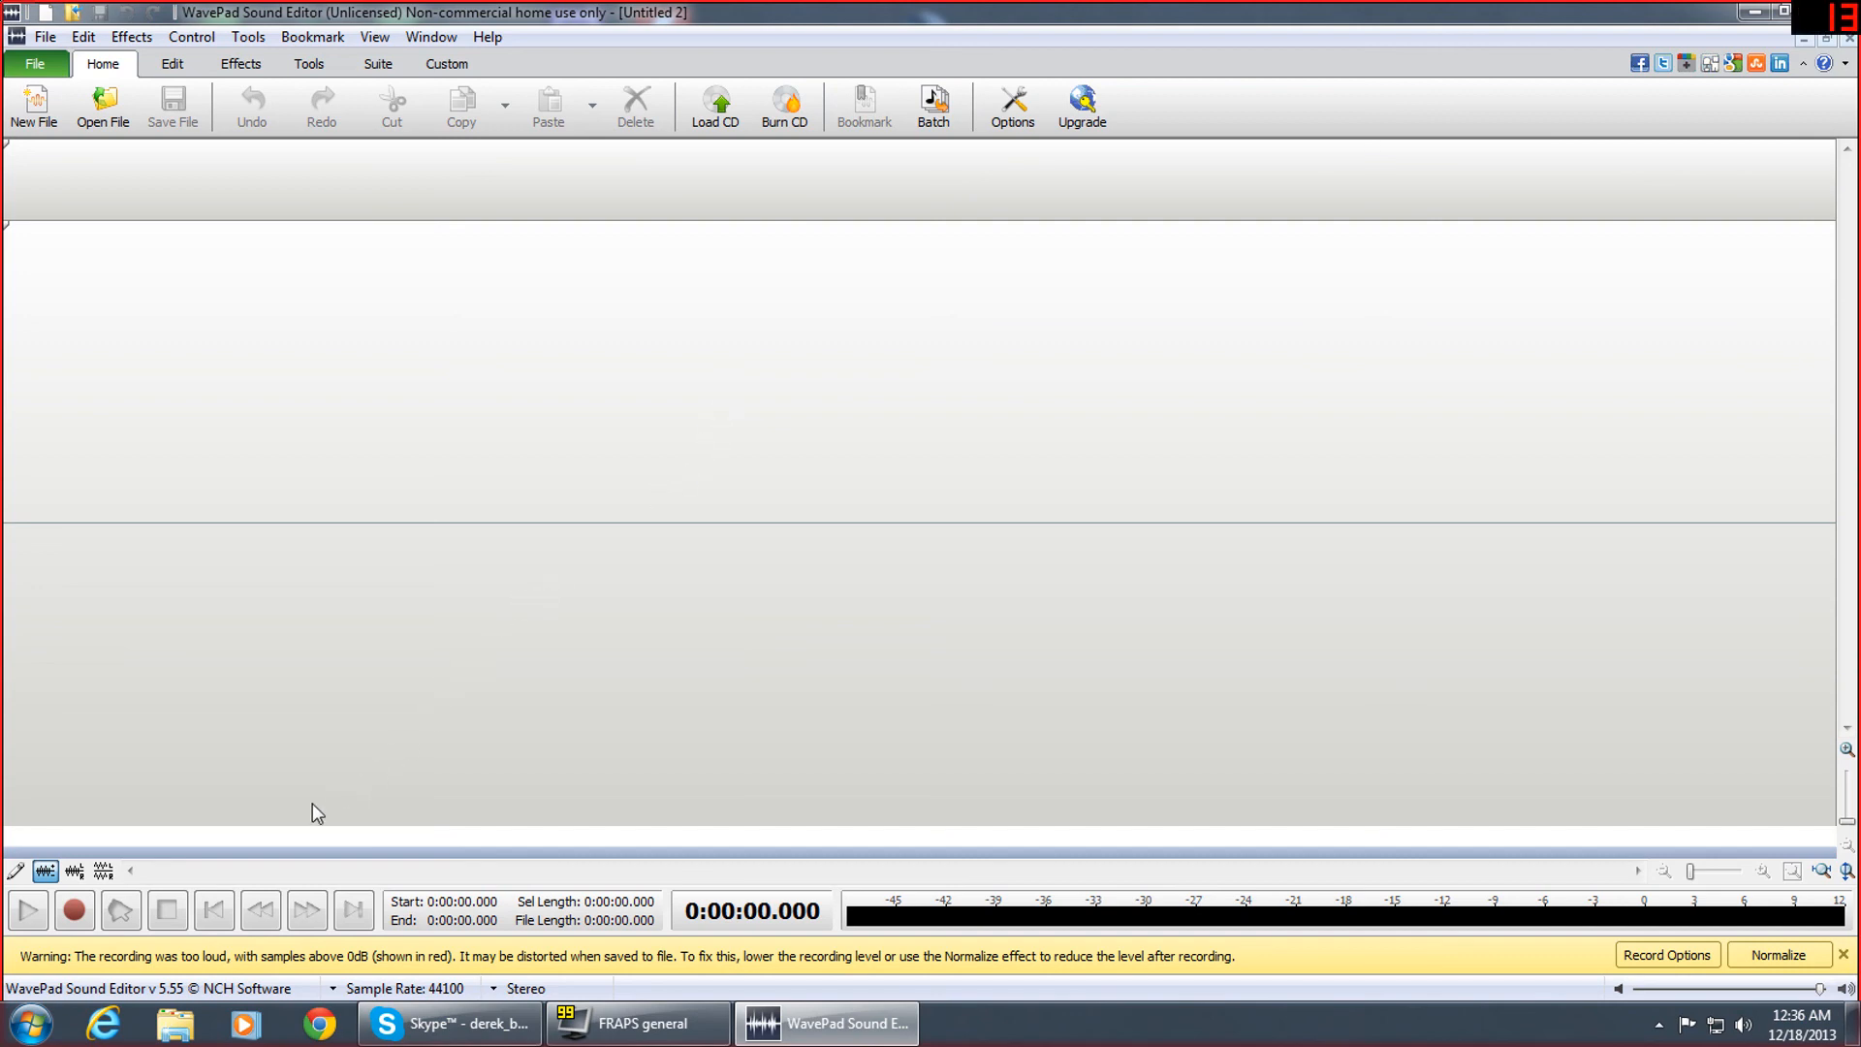
Record a new voice clip about 10 seconds long and return the playhead to the start
{"action": "left_click", "coordinate": [79, 909]}
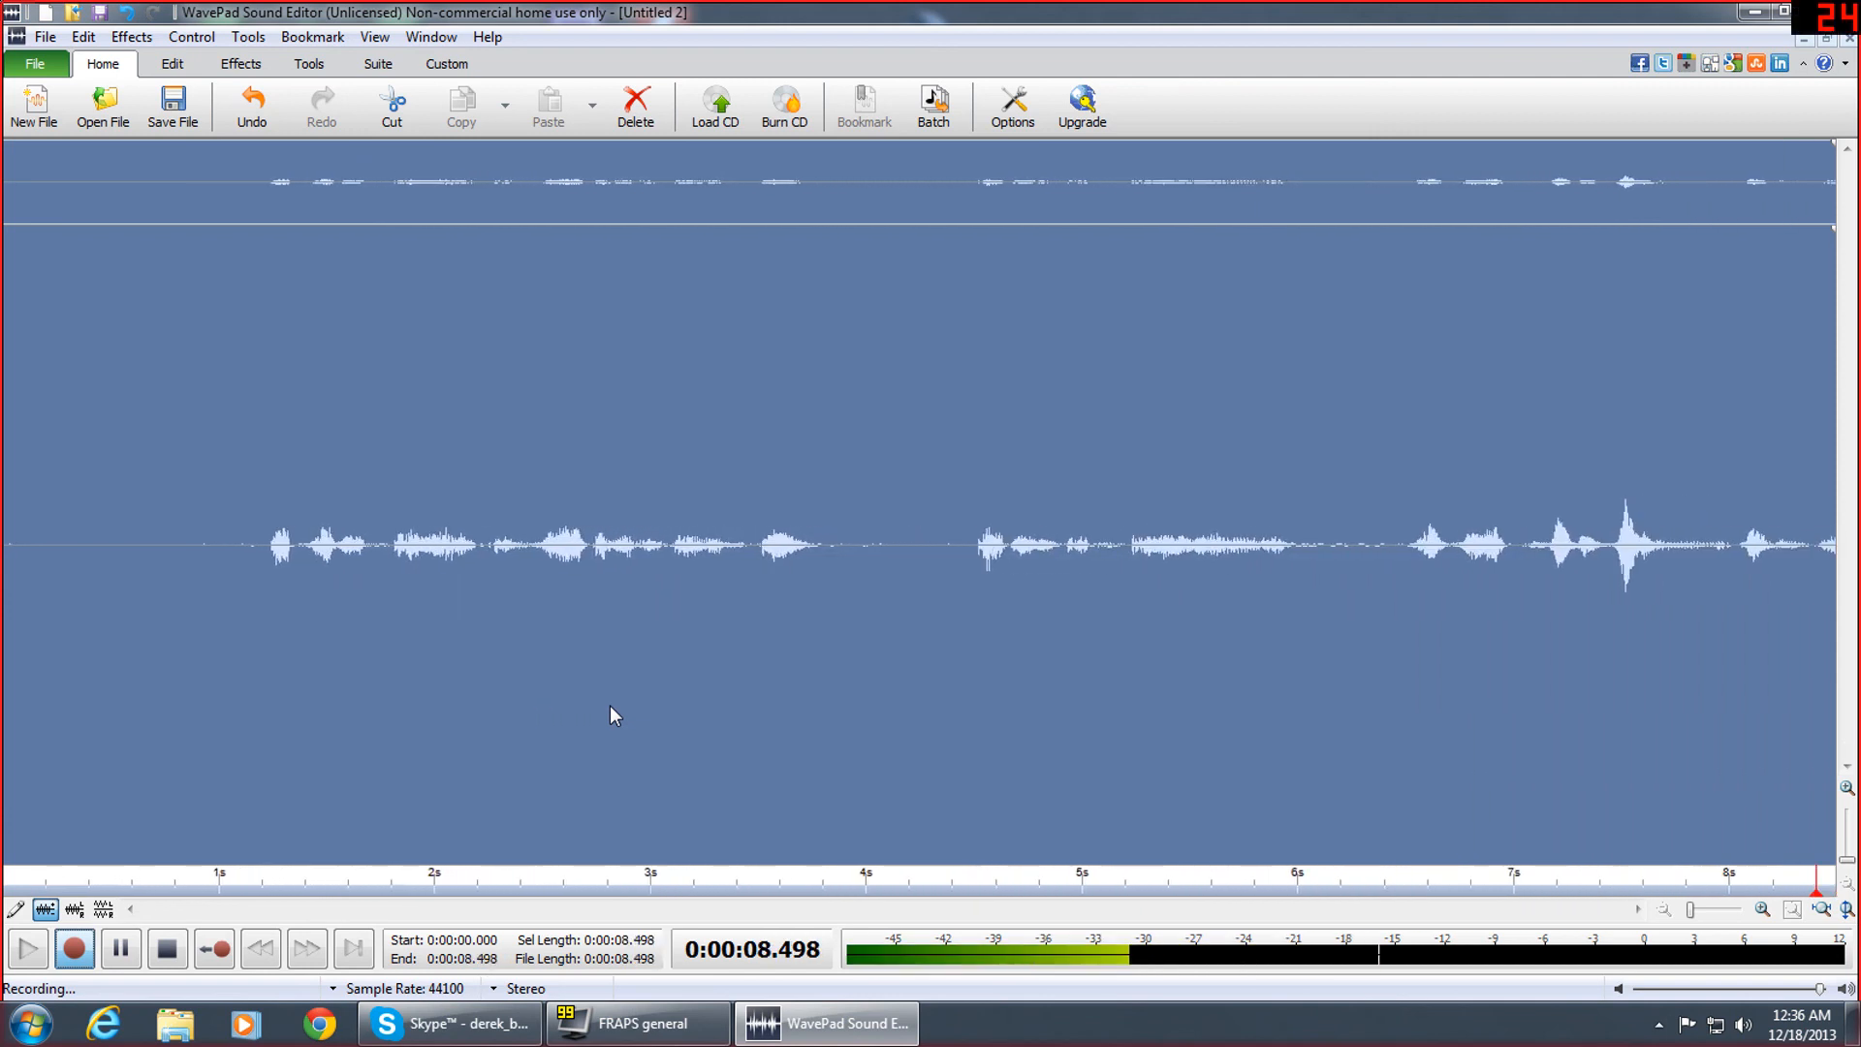
{"action": "left_click", "coordinate": [168, 949]}
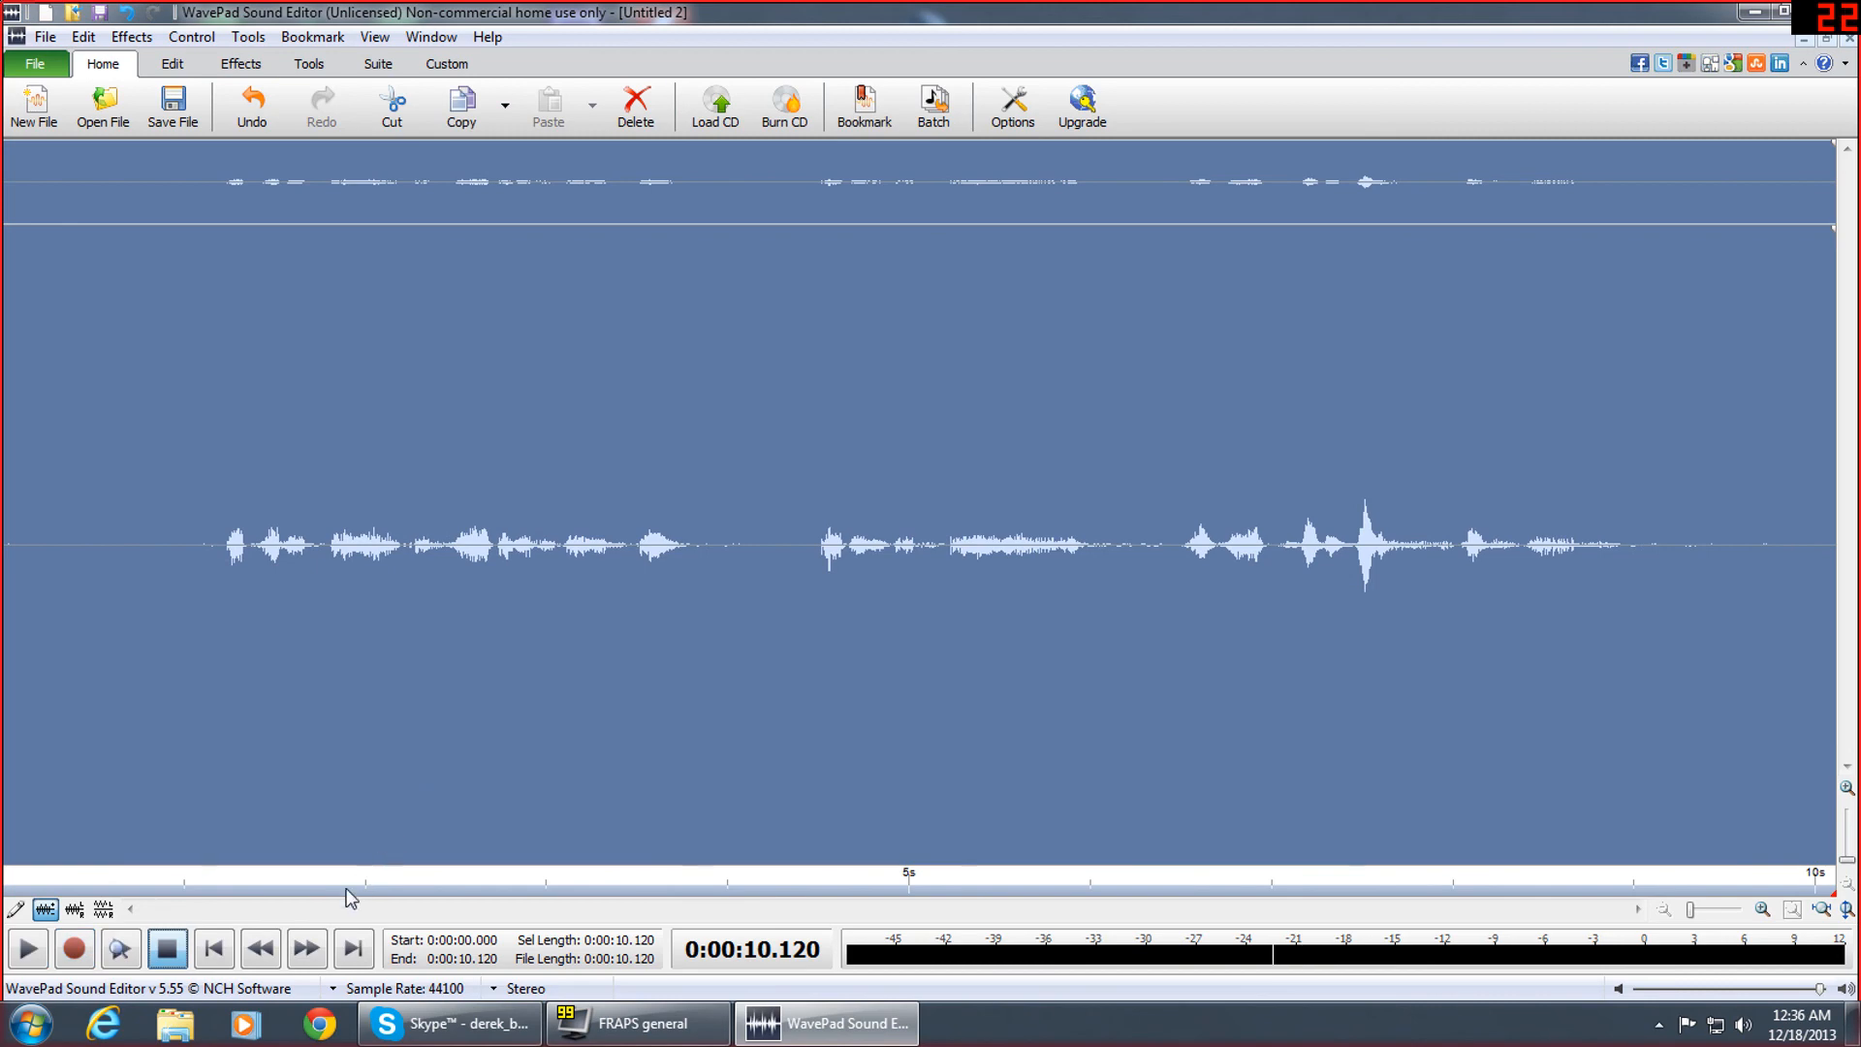
{"action": "left_click", "coordinate": [215, 950]}
Amplify the new voice clip with a gain of 400%
{"action": "left_click", "coordinate": [130, 37]}
{"action": "left_click", "coordinate": [145, 64]}
{"action": "left_click", "coordinate": [889, 607]}
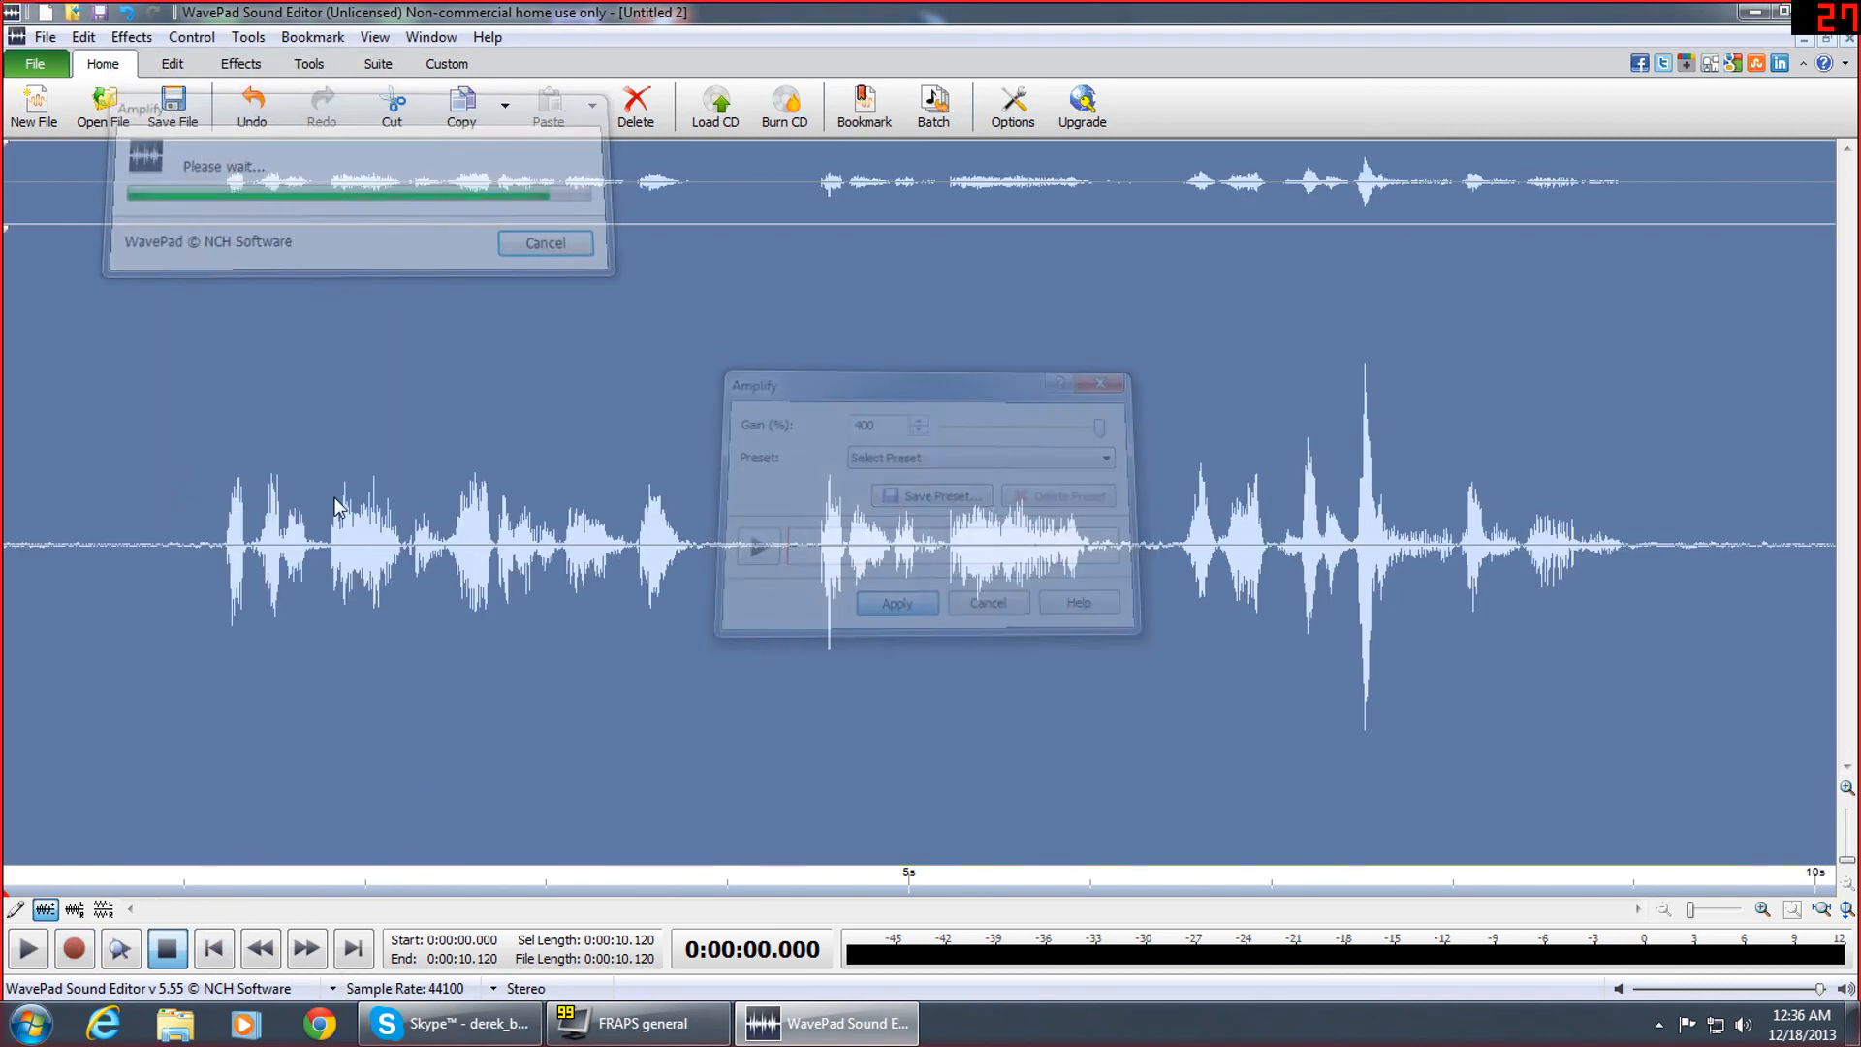
Apply Auto Spectral Subtraction noise reduction to the whole amplified clip
{"action": "left_click", "coordinate": [87, 39]}
{"action": "left_click", "coordinate": [177, 37]}
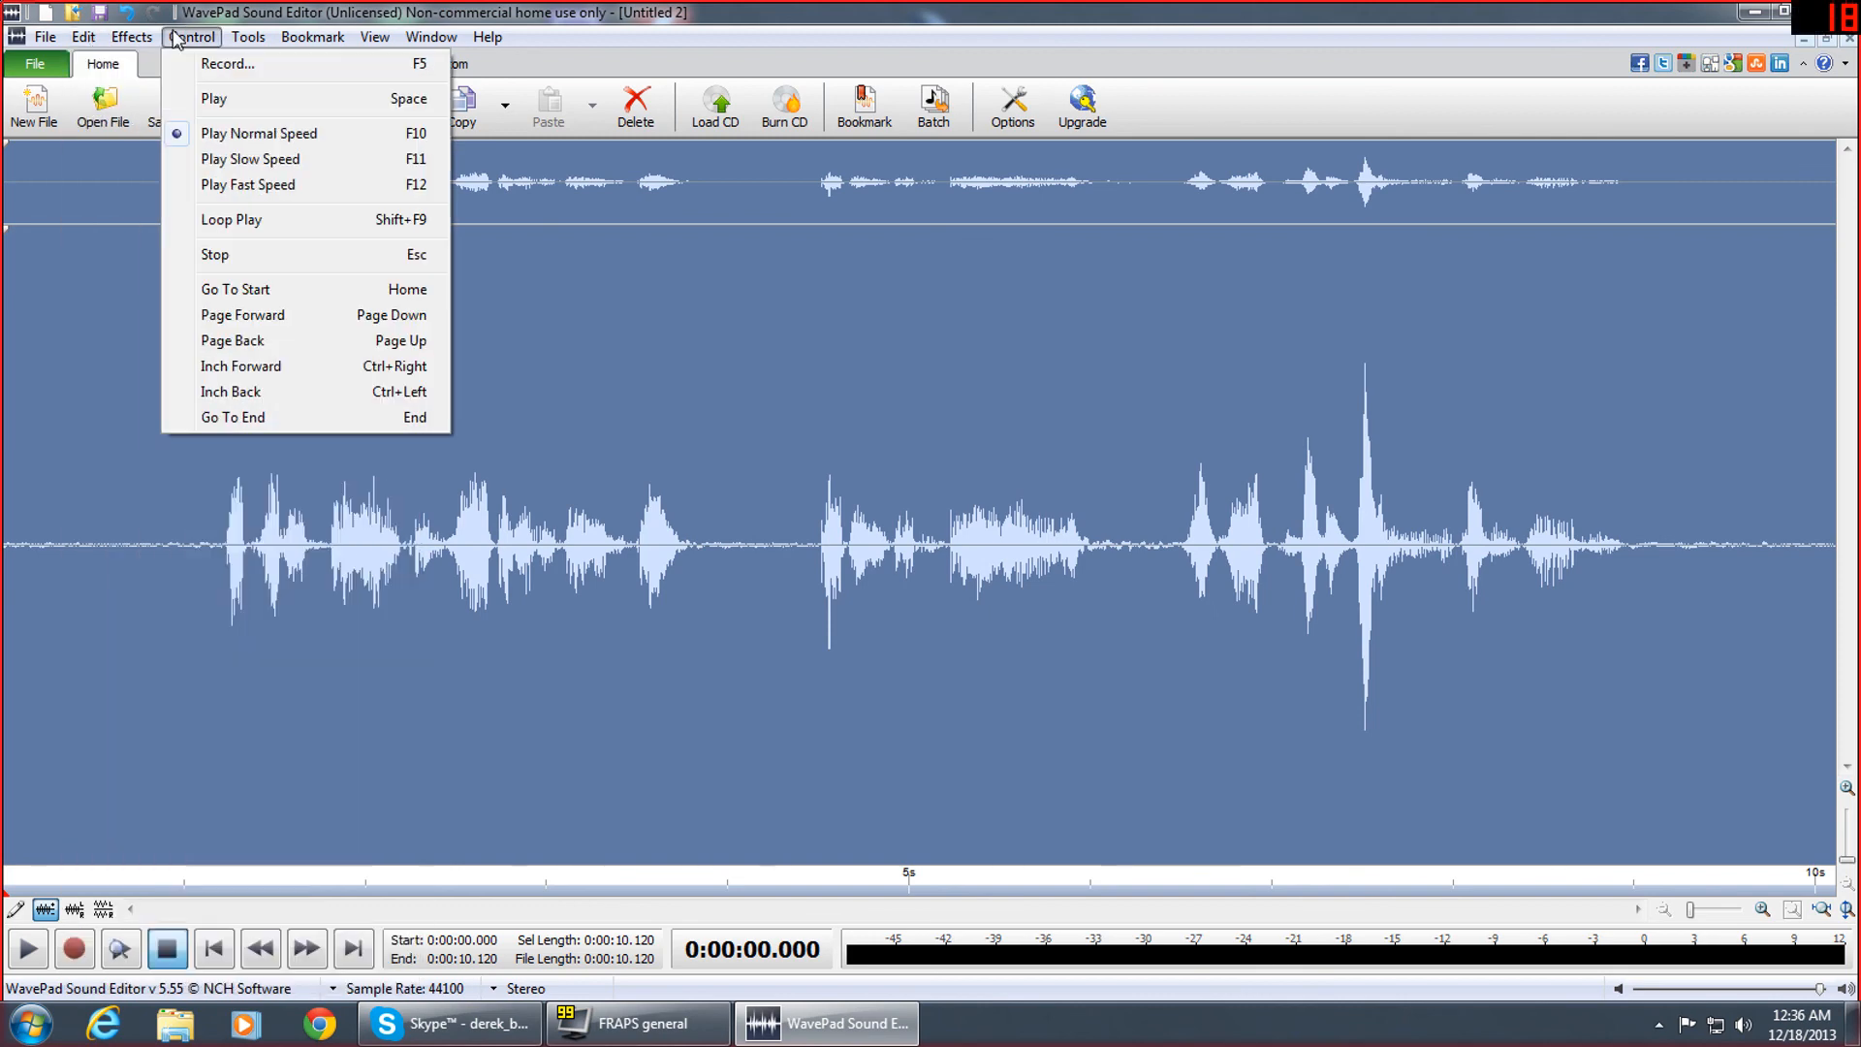
{"action": "left_click", "coordinate": [131, 37]}
{"action": "mouse_move", "coordinate": [308, 482]}
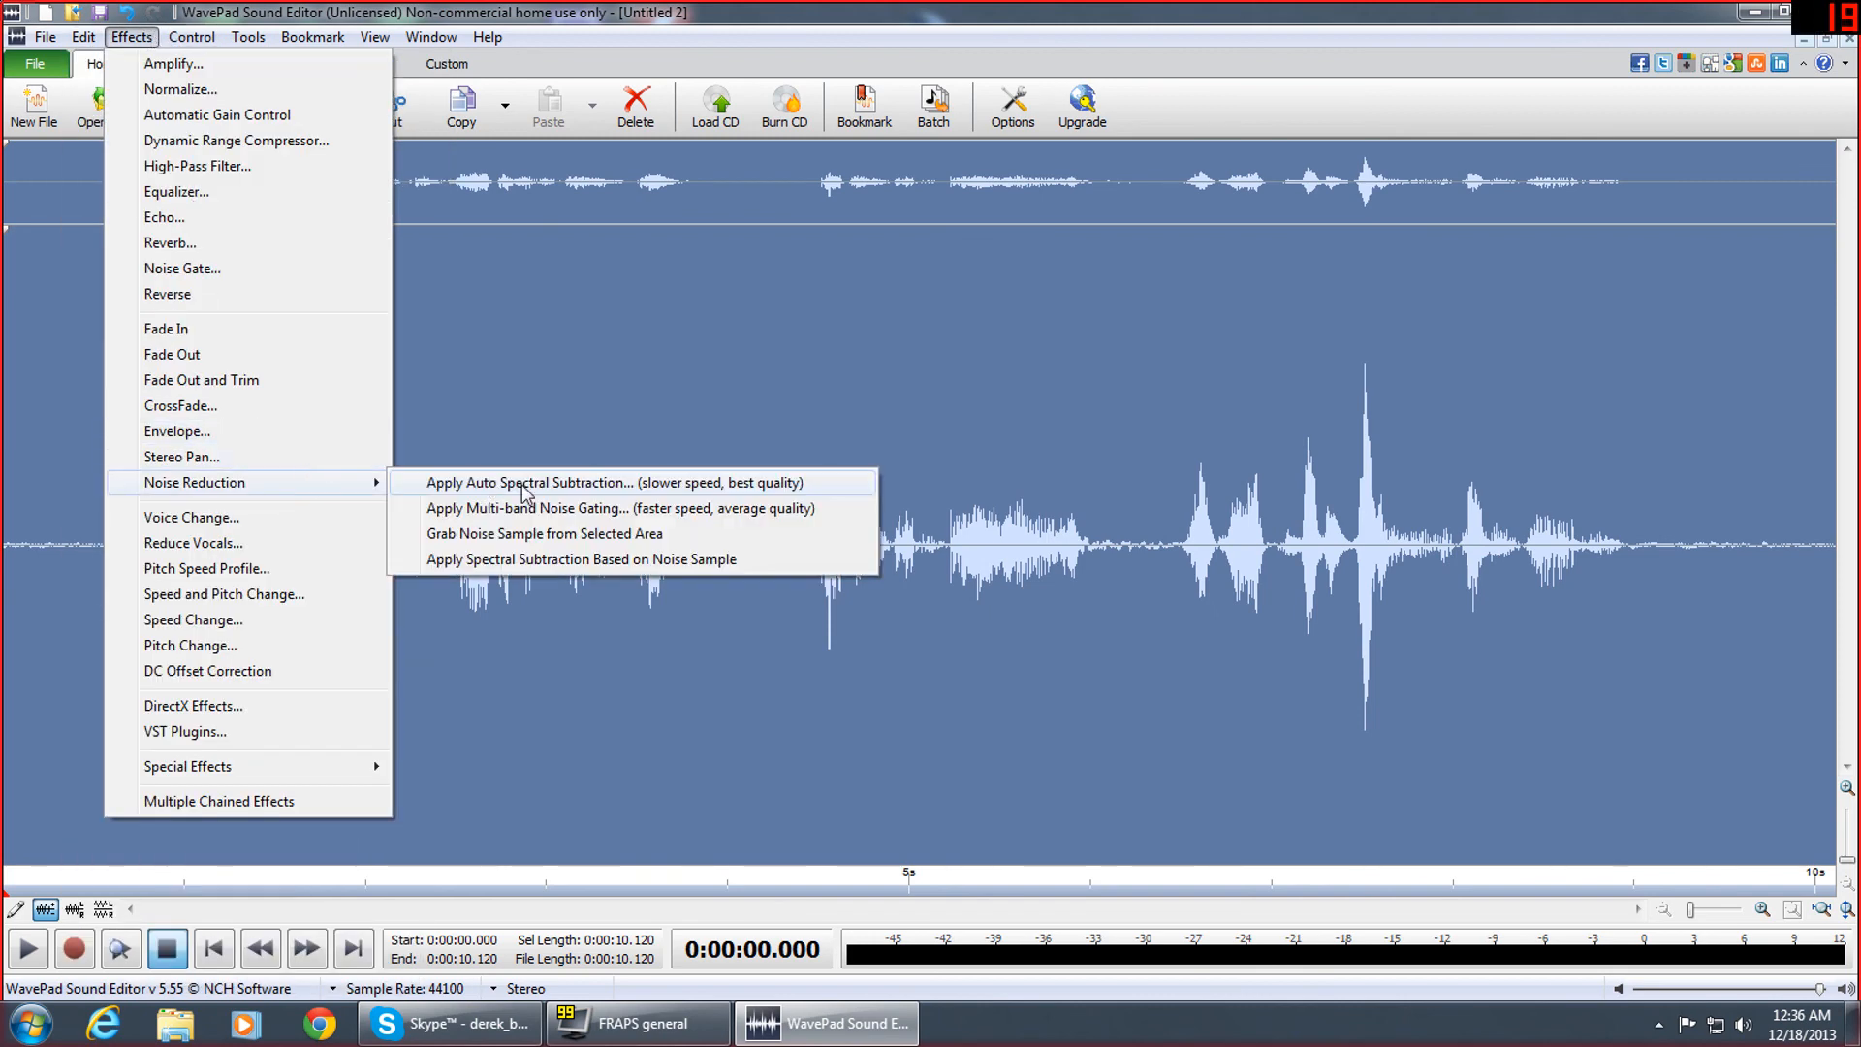
{"action": "left_click", "coordinate": [506, 482]}
{"action": "left_click", "coordinate": [874, 554]}
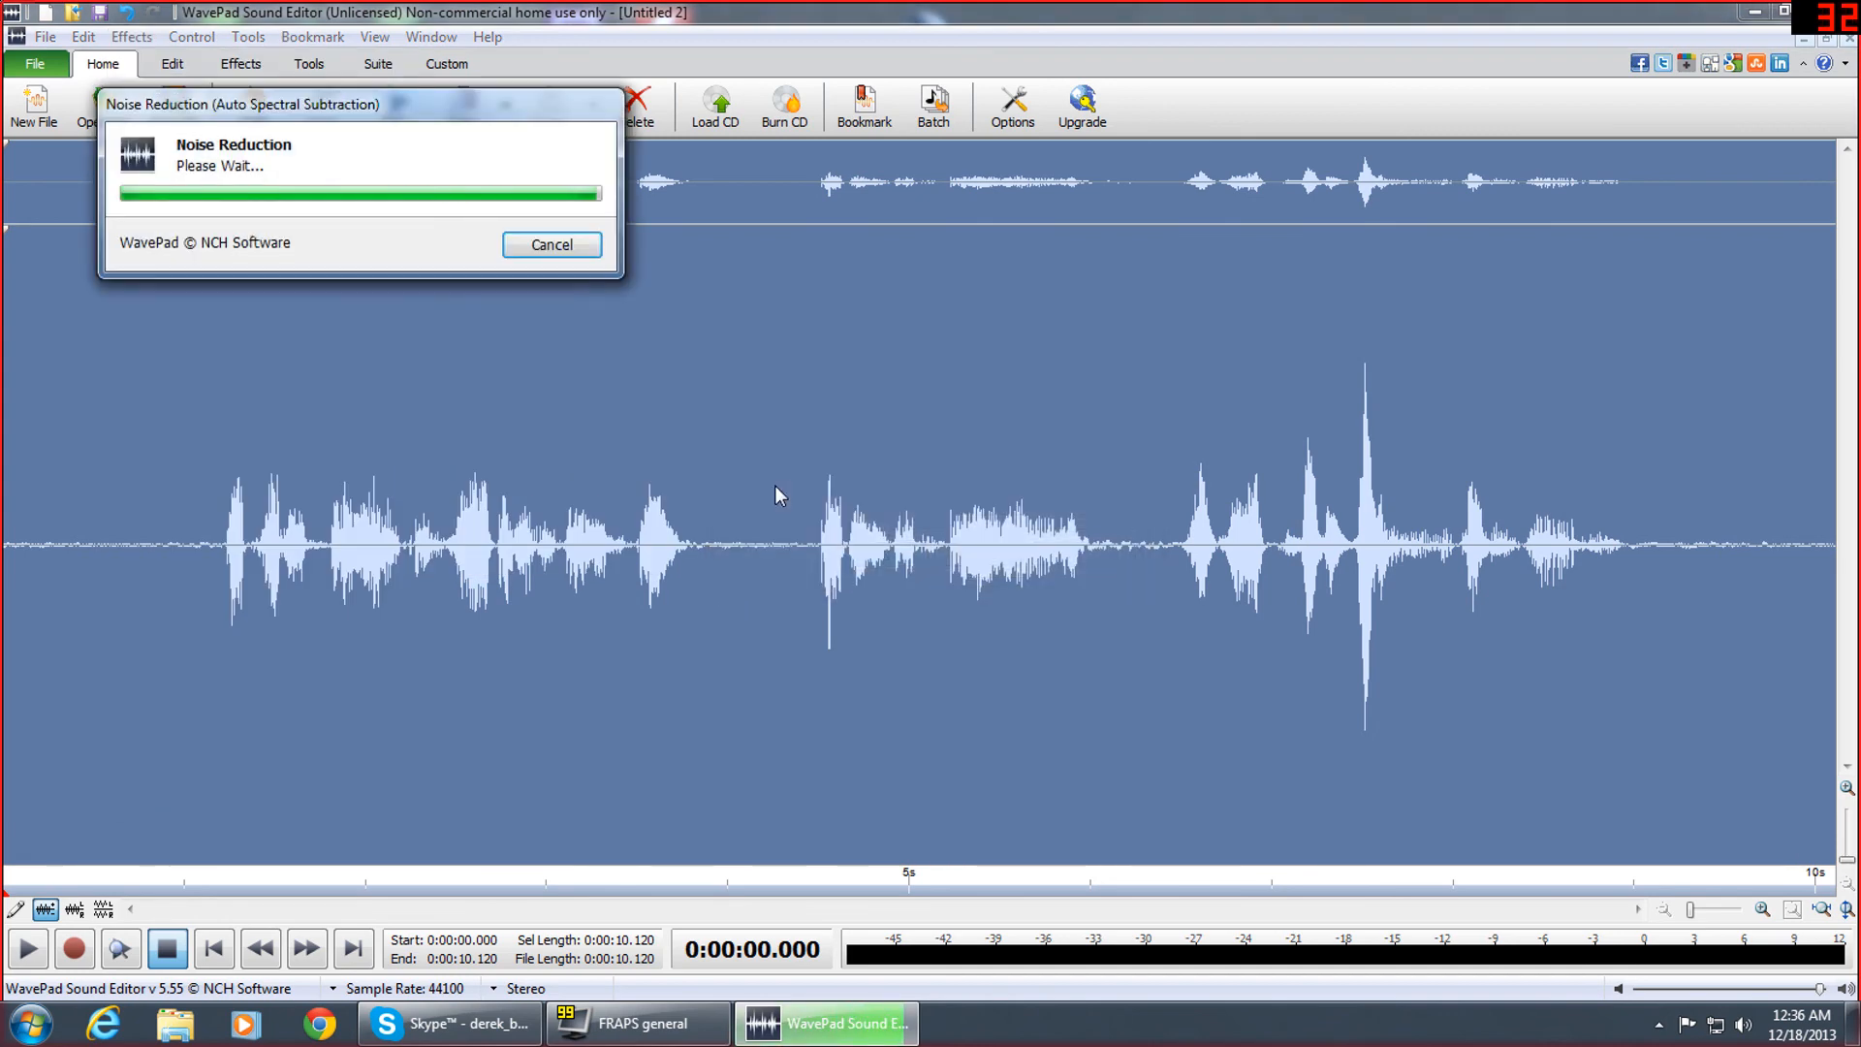
Play back the noise-reduced clip from the beginning, stop it, and return the playhead to the start
{"action": "left_click", "coordinate": [26, 951]}
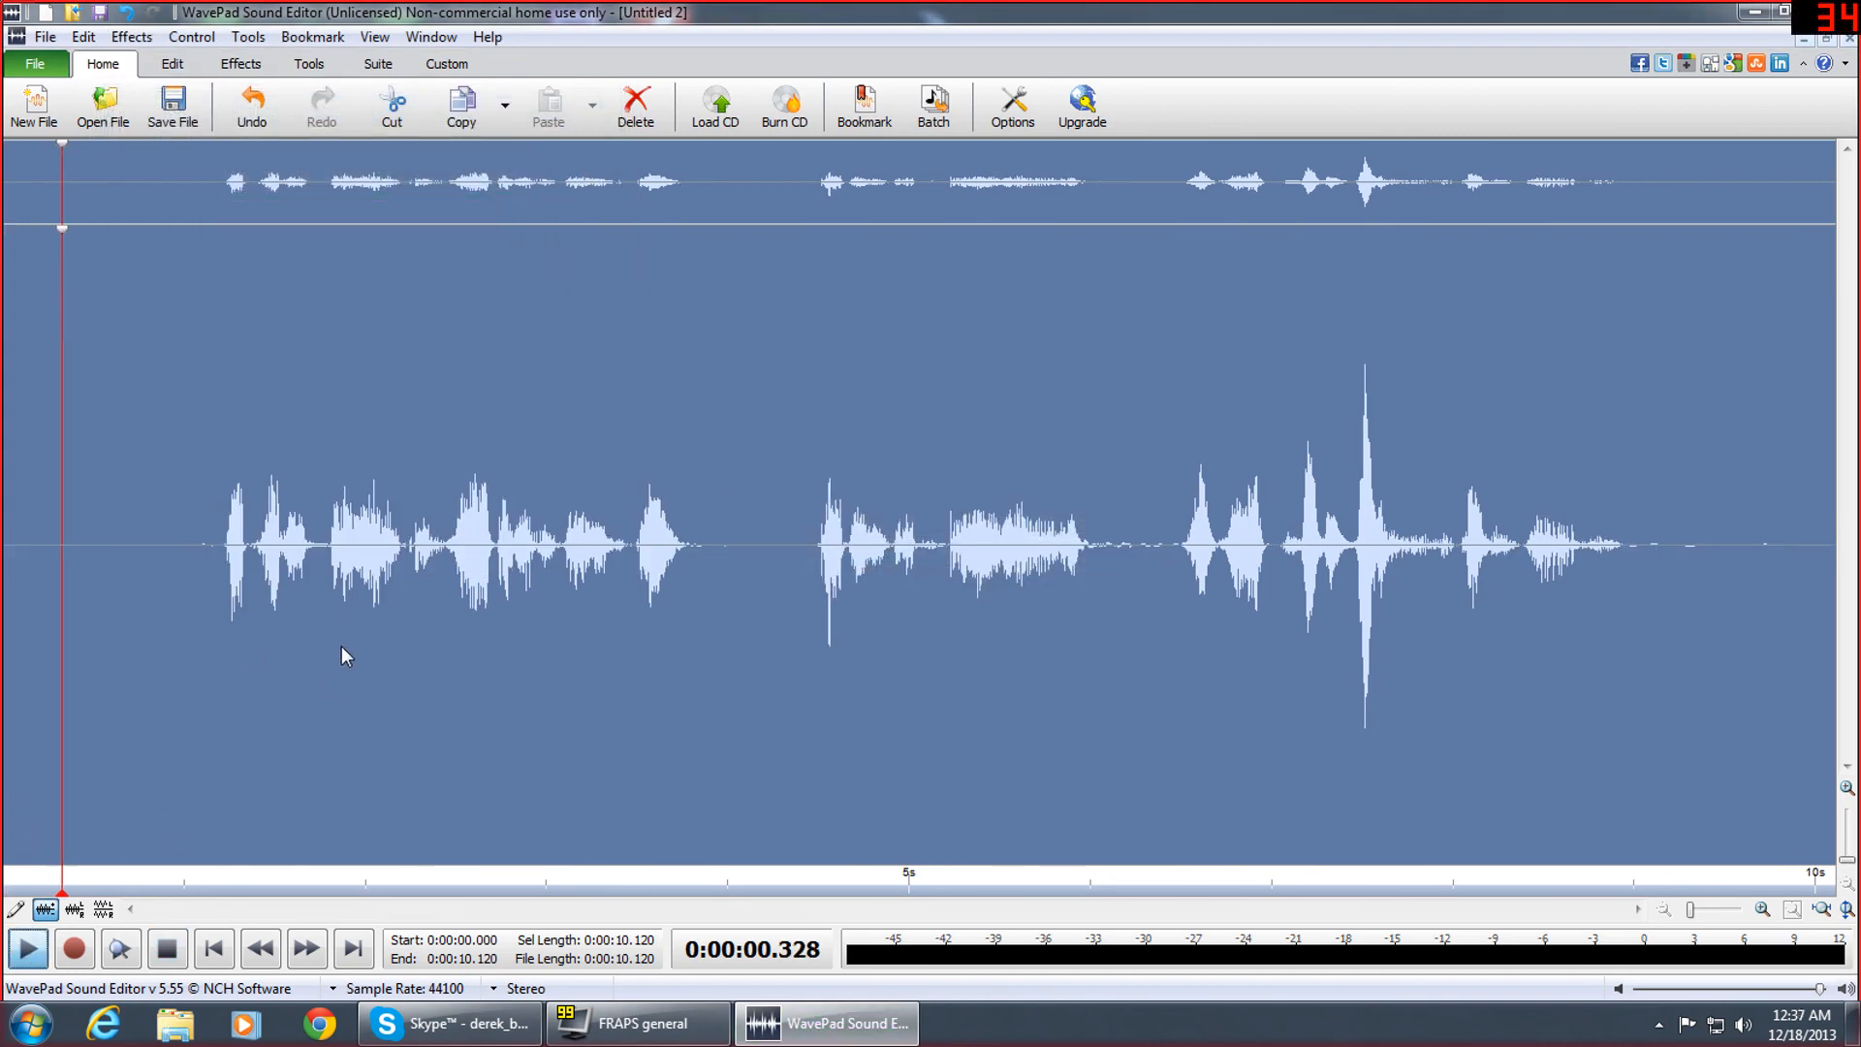
{"action": "left_click", "coordinate": [168, 952]}
{"action": "left_click", "coordinate": [208, 957]}
Delete the silence before the first words, about the first 1.17 seconds of the clip
{"action": "left_click_drag", "start_coordinate": [218, 552], "coordinate": [5, 548]}
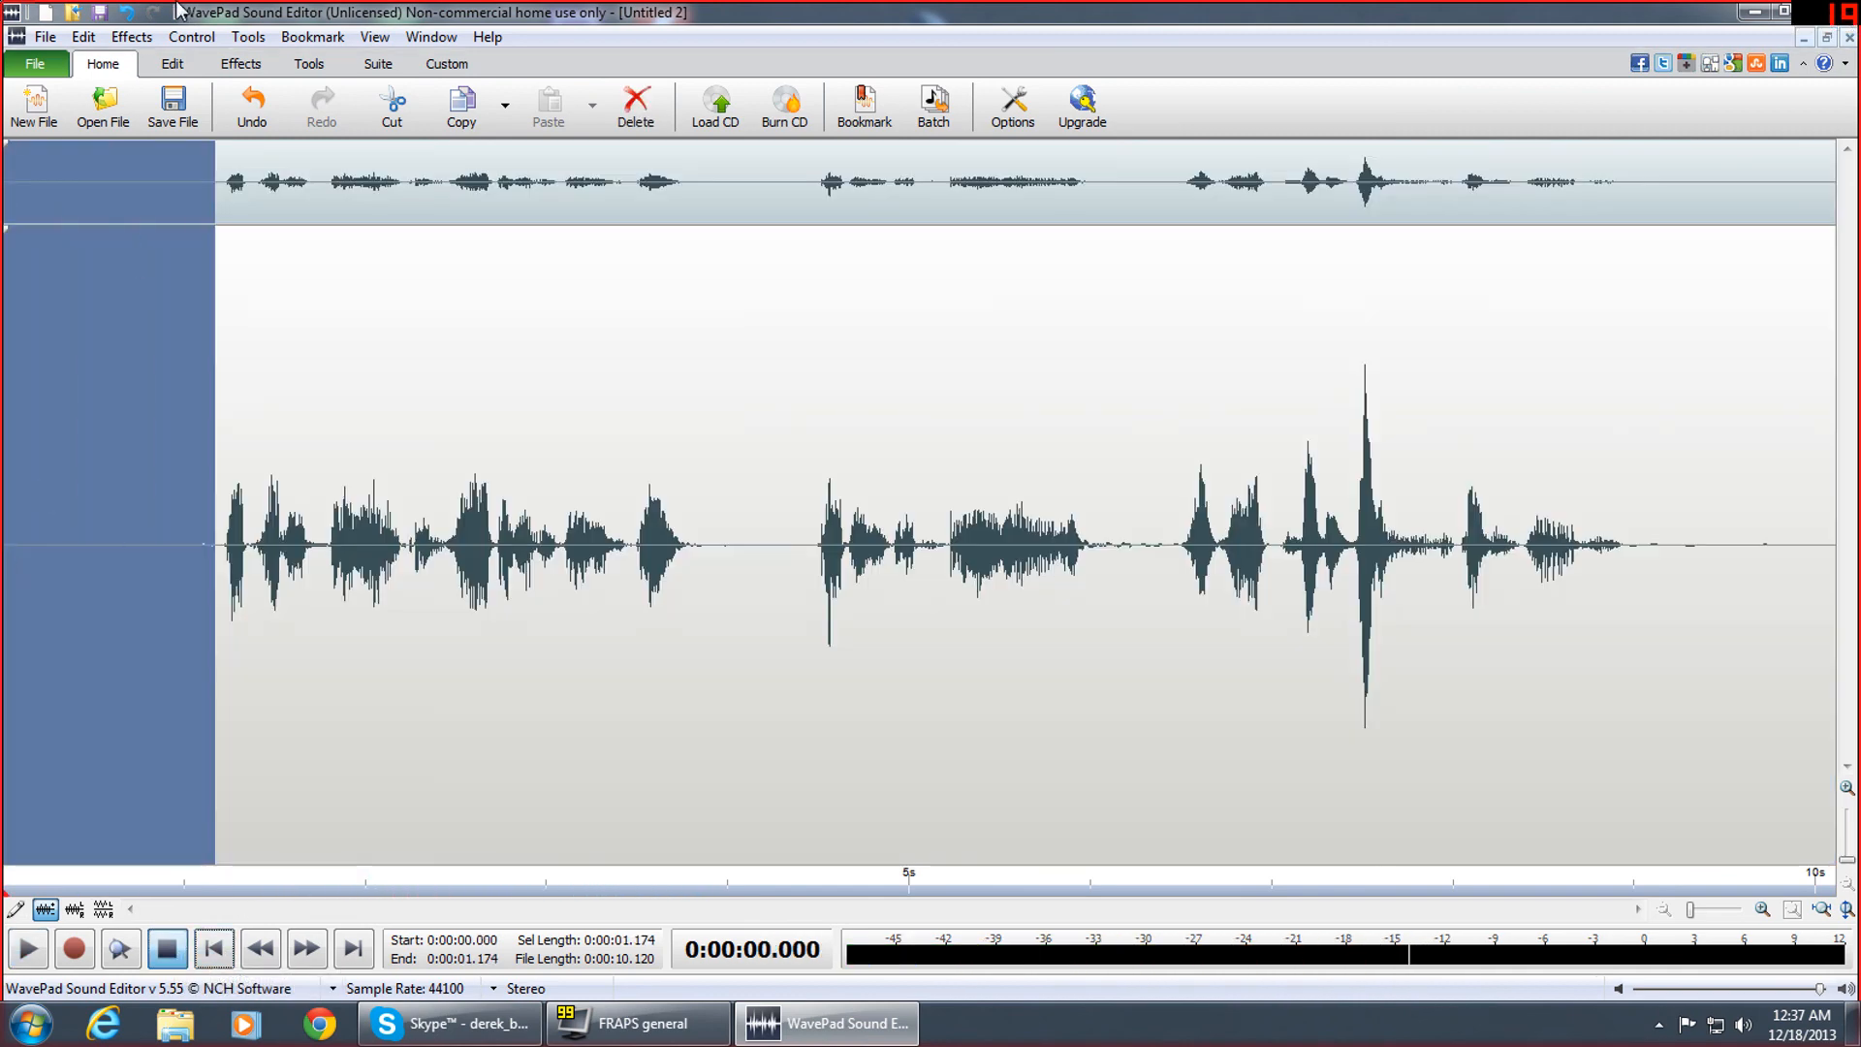
{"action": "left_click", "coordinate": [83, 37]}
{"action": "left_click", "coordinate": [124, 328]}
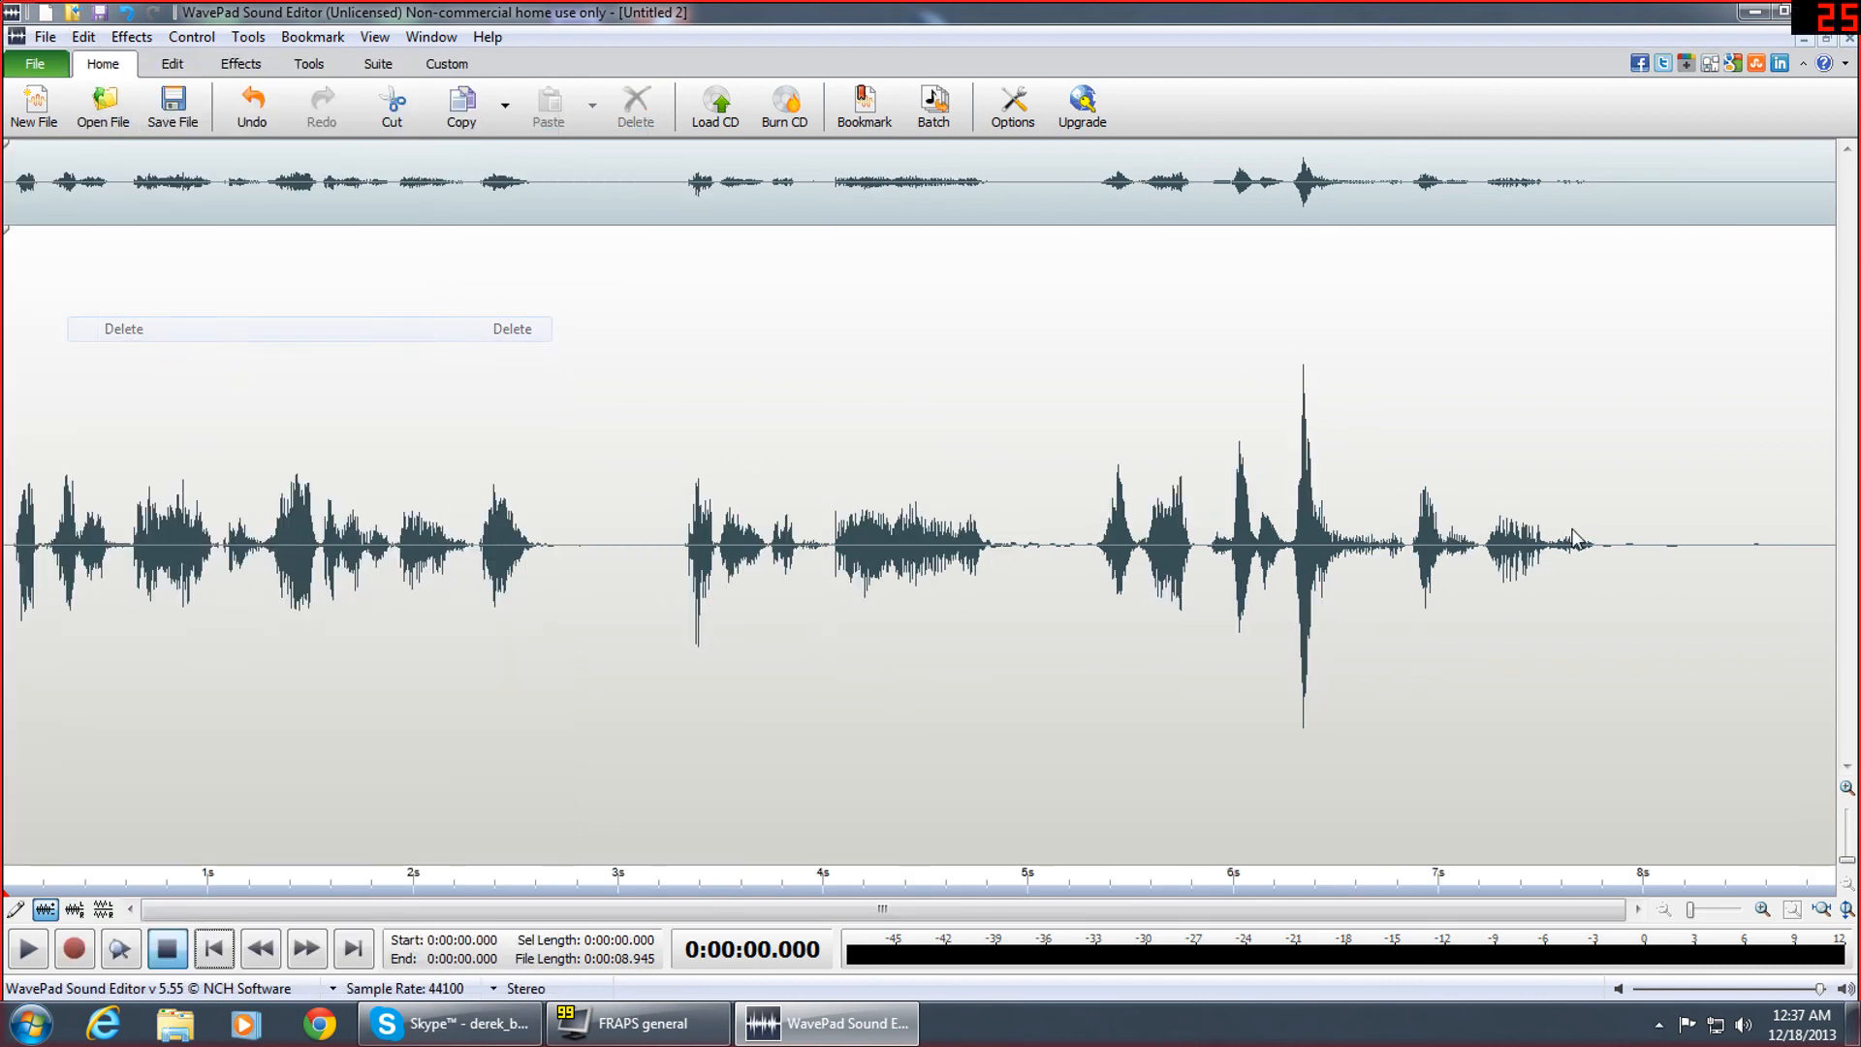
Delete the silence after the last words, about the final 1.12 seconds of the clip
{"action": "left_click_drag", "start_coordinate": [1609, 544], "coordinate": [1837, 543]}
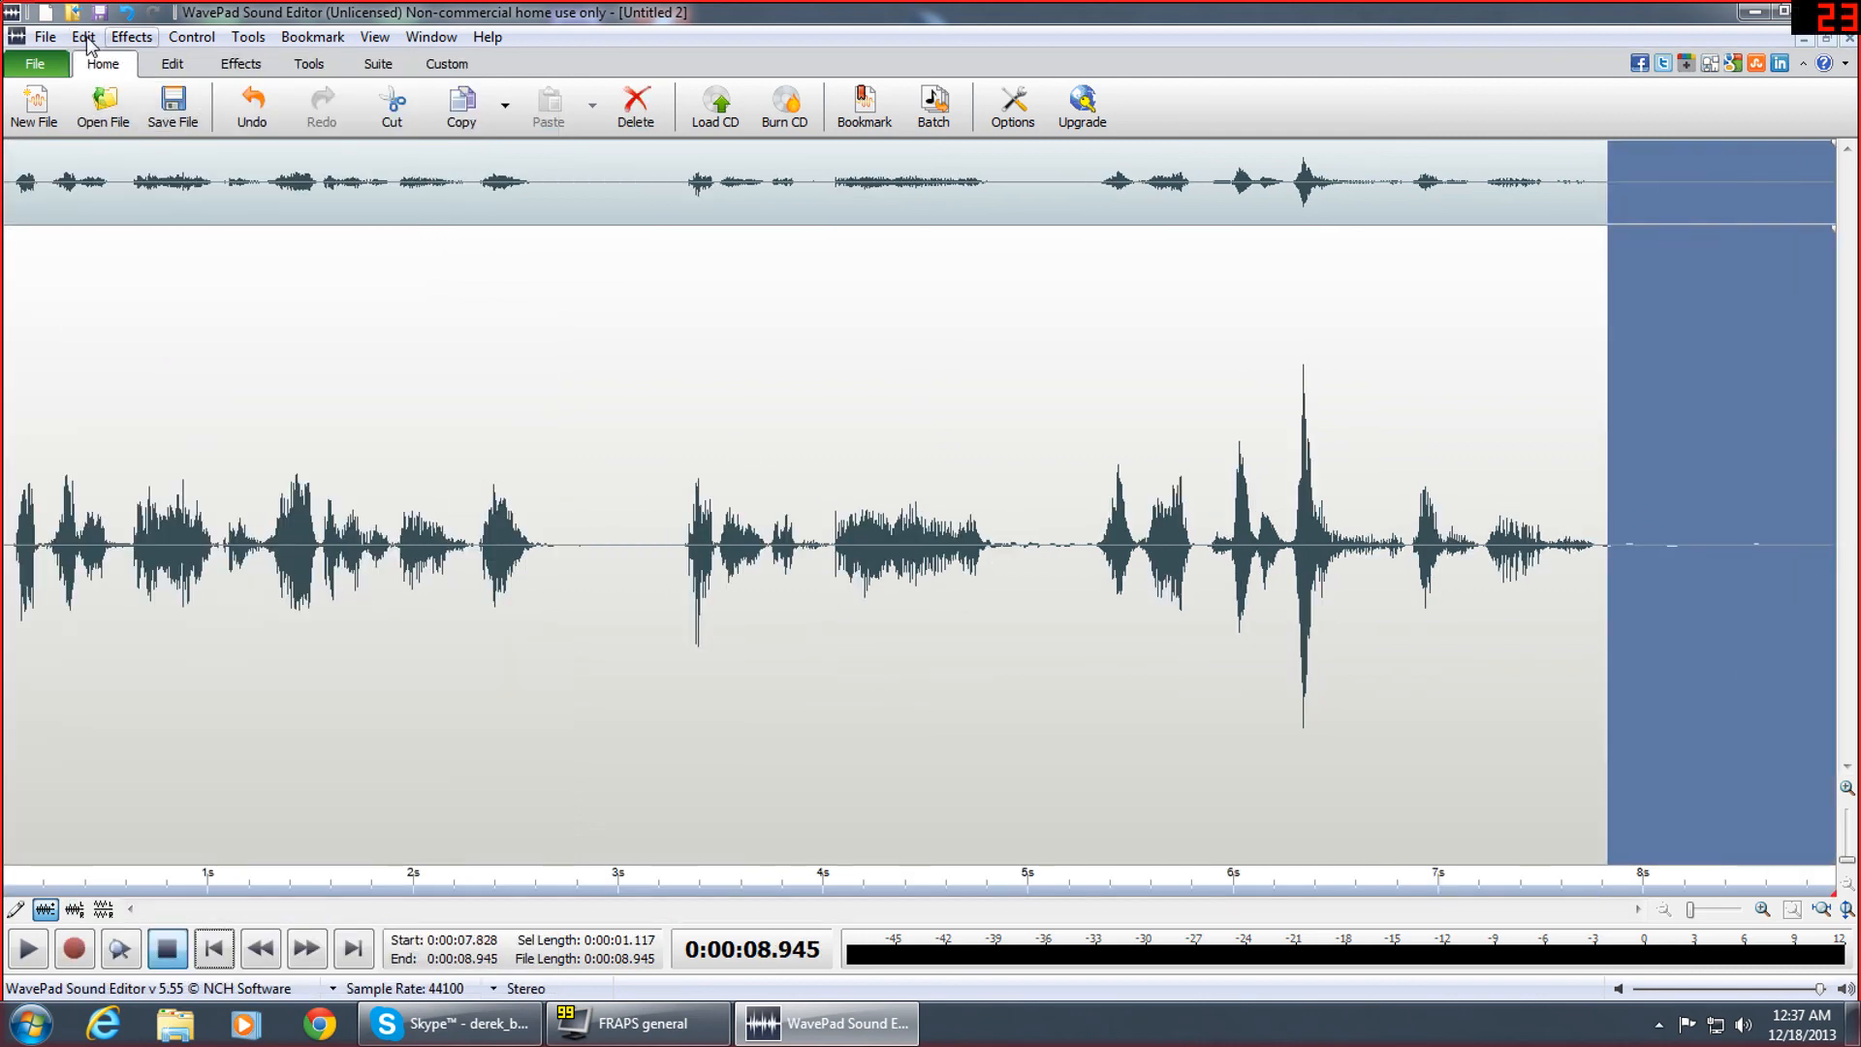
{"action": "left_click", "coordinate": [84, 36]}
{"action": "left_click", "coordinate": [196, 336]}
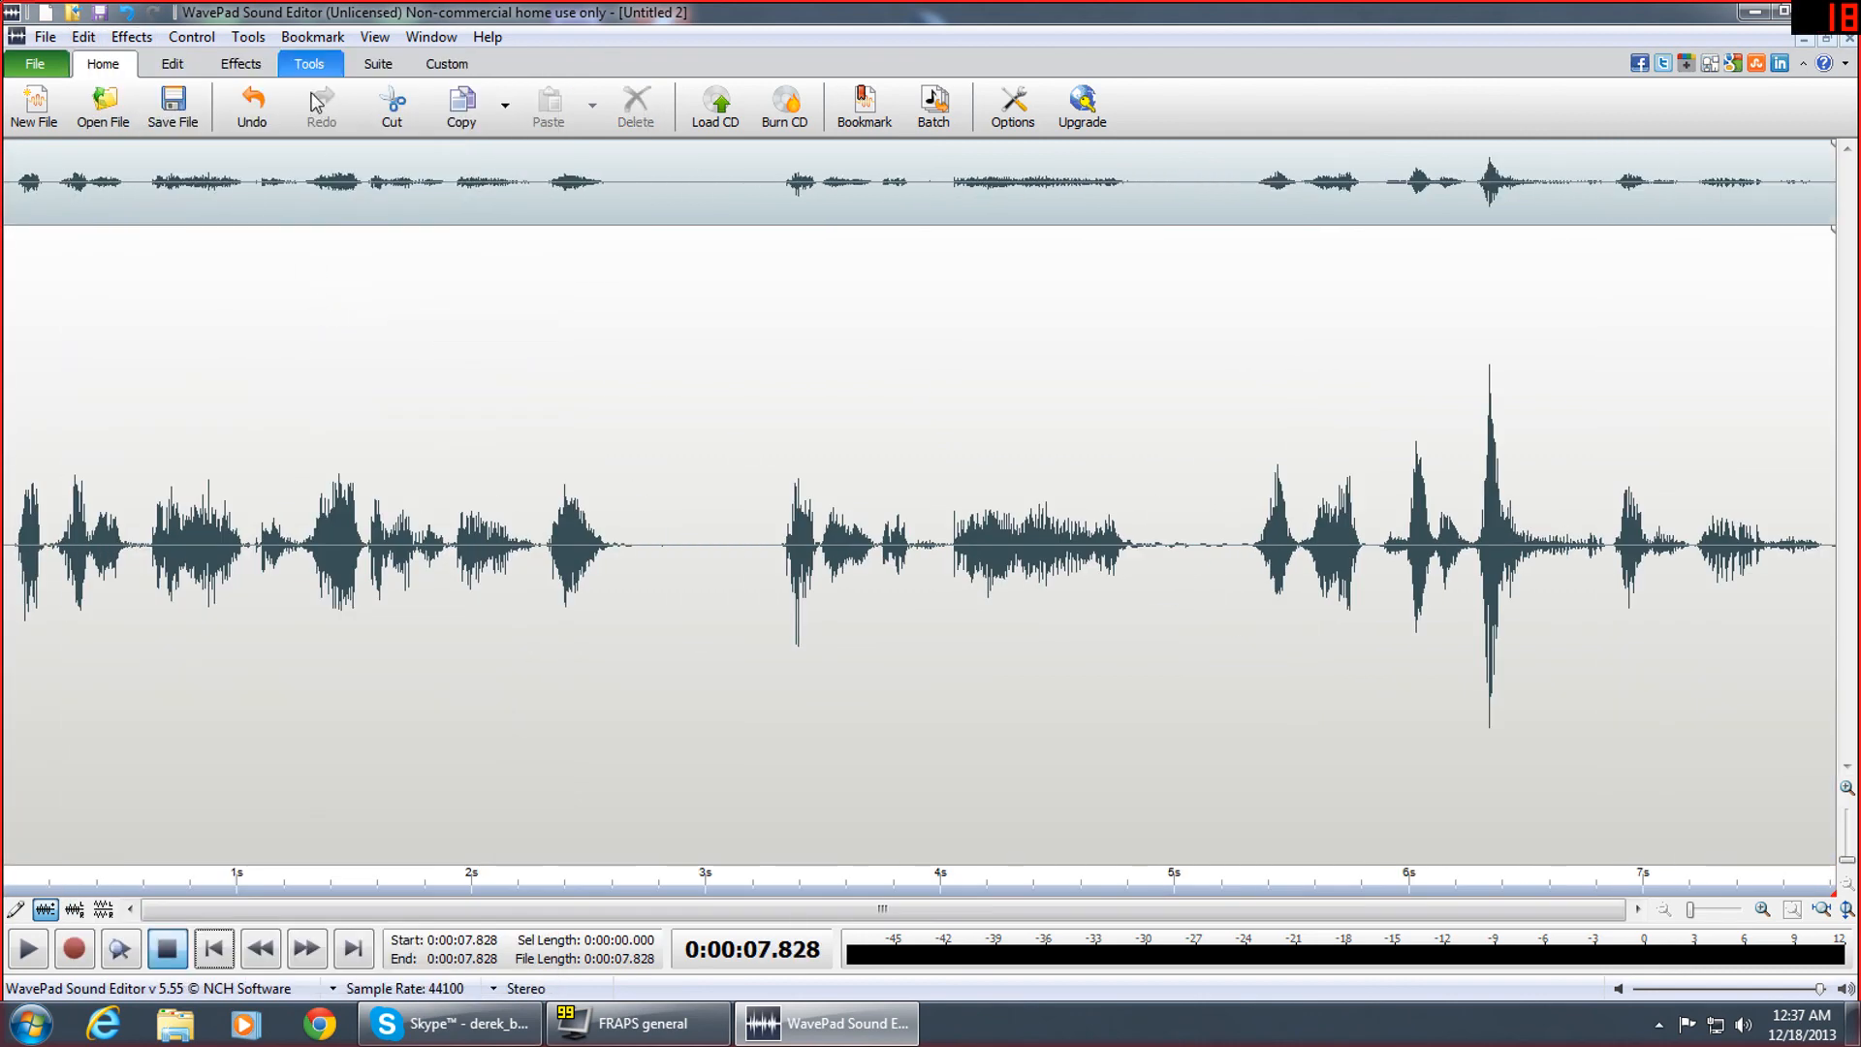
Preview and apply Reverb to the whole clip, with a wet signal gain of about 5 dB and dry signal gain of about 4 dB
{"action": "left_click", "coordinate": [129, 37]}
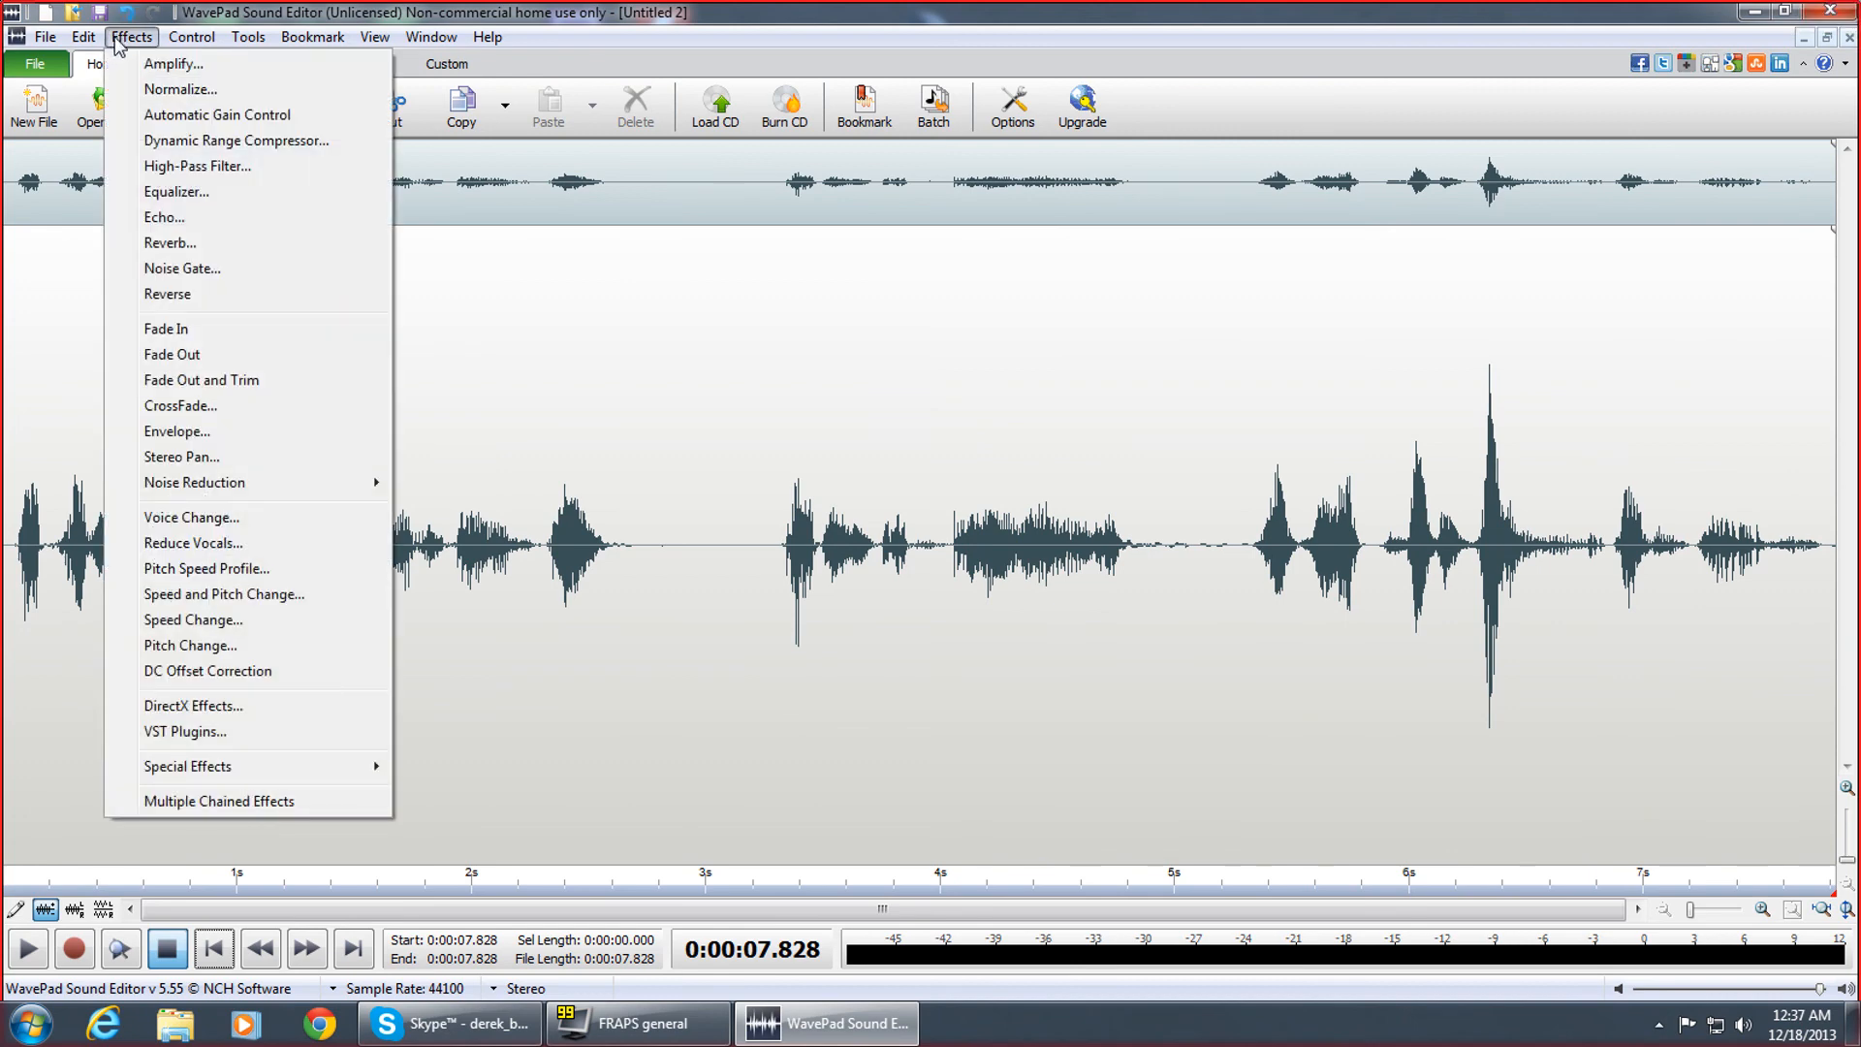
{"action": "left_click", "coordinate": [200, 250]}
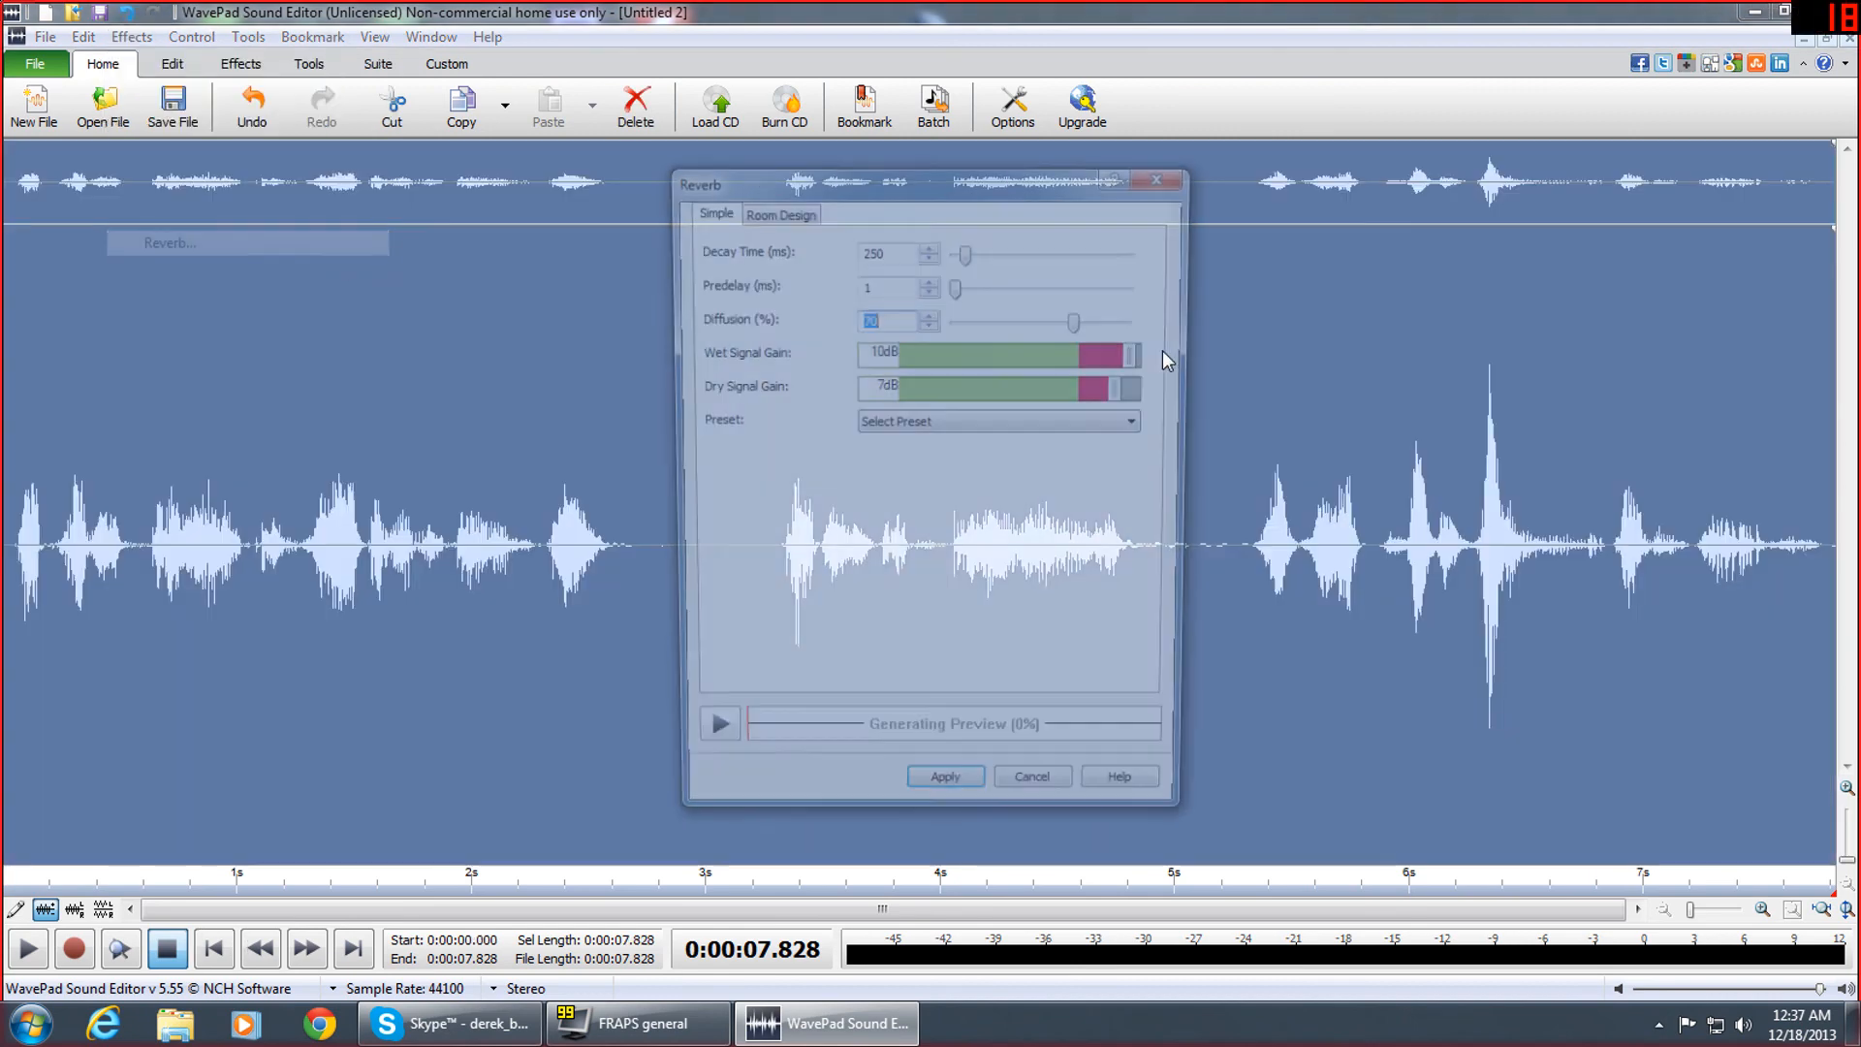
{"action": "left_click_drag", "start_coordinate": [1125, 388], "coordinate": [1108, 389]}
{"action": "left_click", "coordinate": [702, 751]}
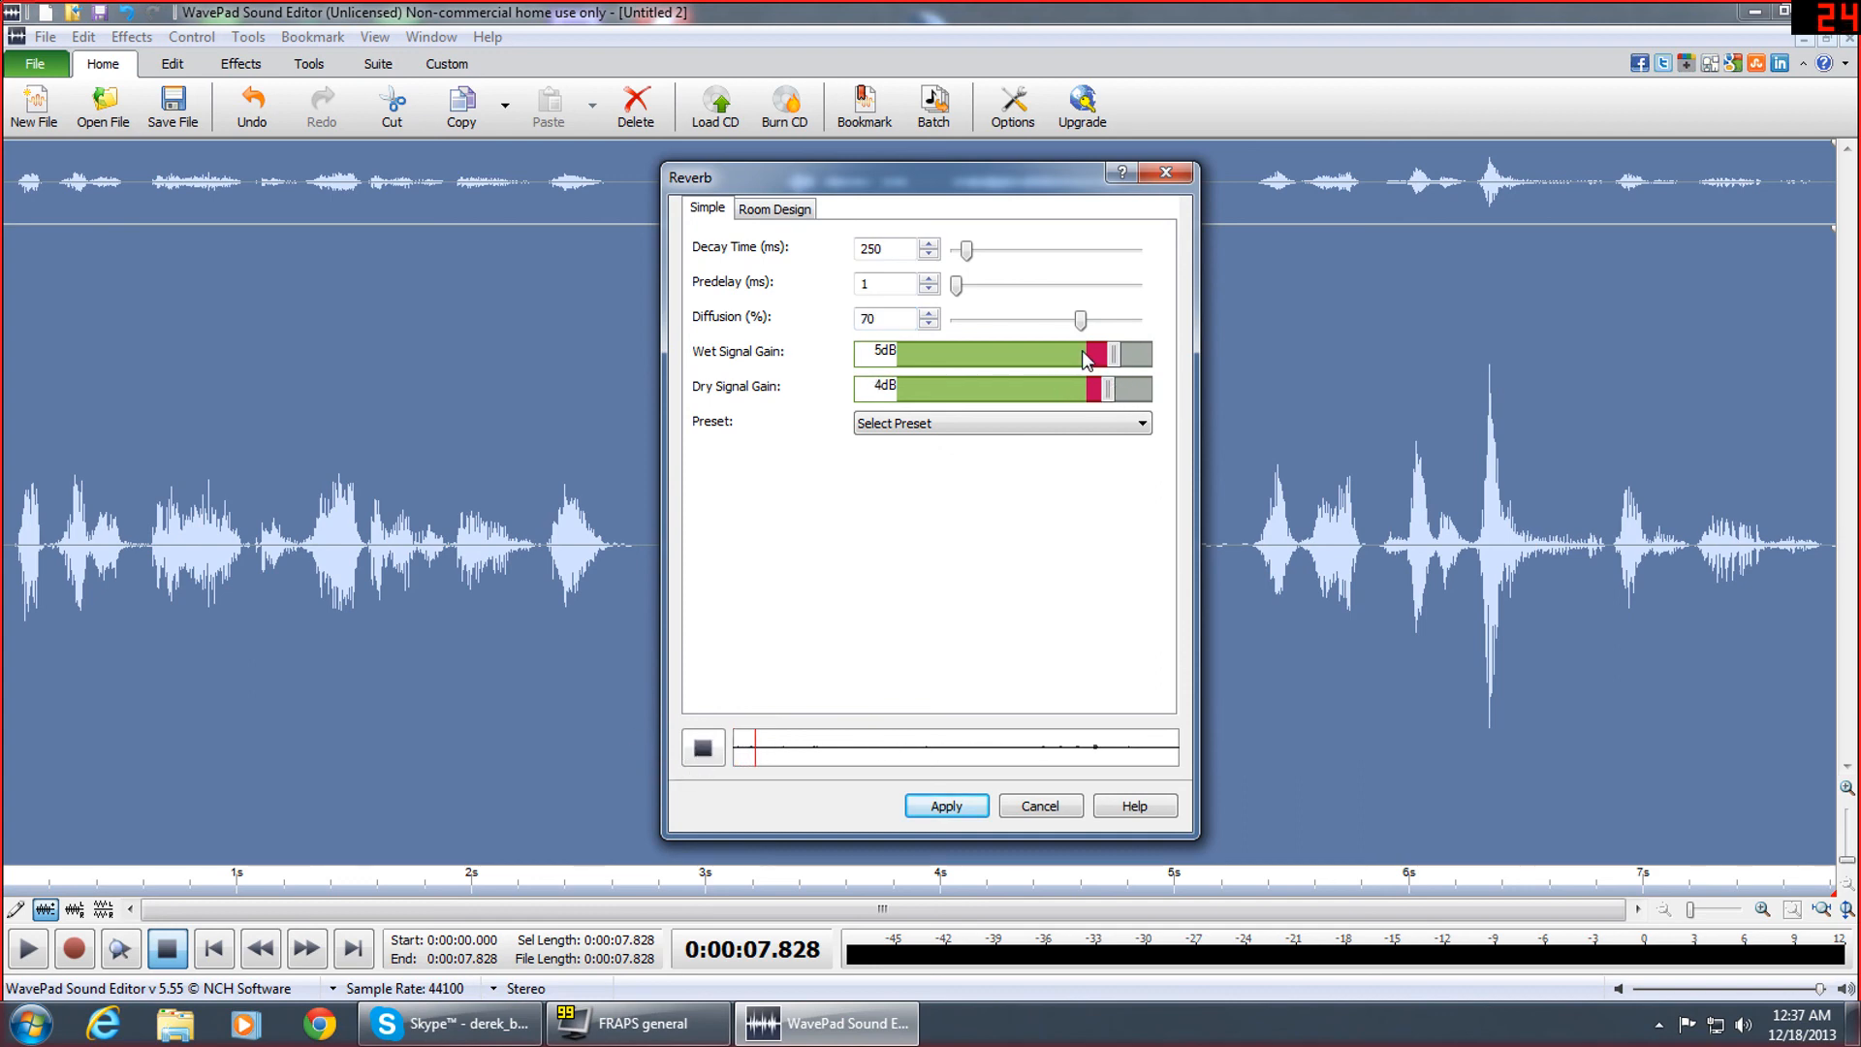
{"action": "mouse_move", "coordinate": [1108, 358]}
{"action": "left_mouse_down"}
{"action": "mouse_move", "coordinate": [1097, 389]}
{"action": "mouse_move", "coordinate": [1114, 360]}
{"action": "left_mouse_up"}
{"action": "left_click", "coordinate": [705, 752]}
{"action": "left_click", "coordinate": [946, 805]}
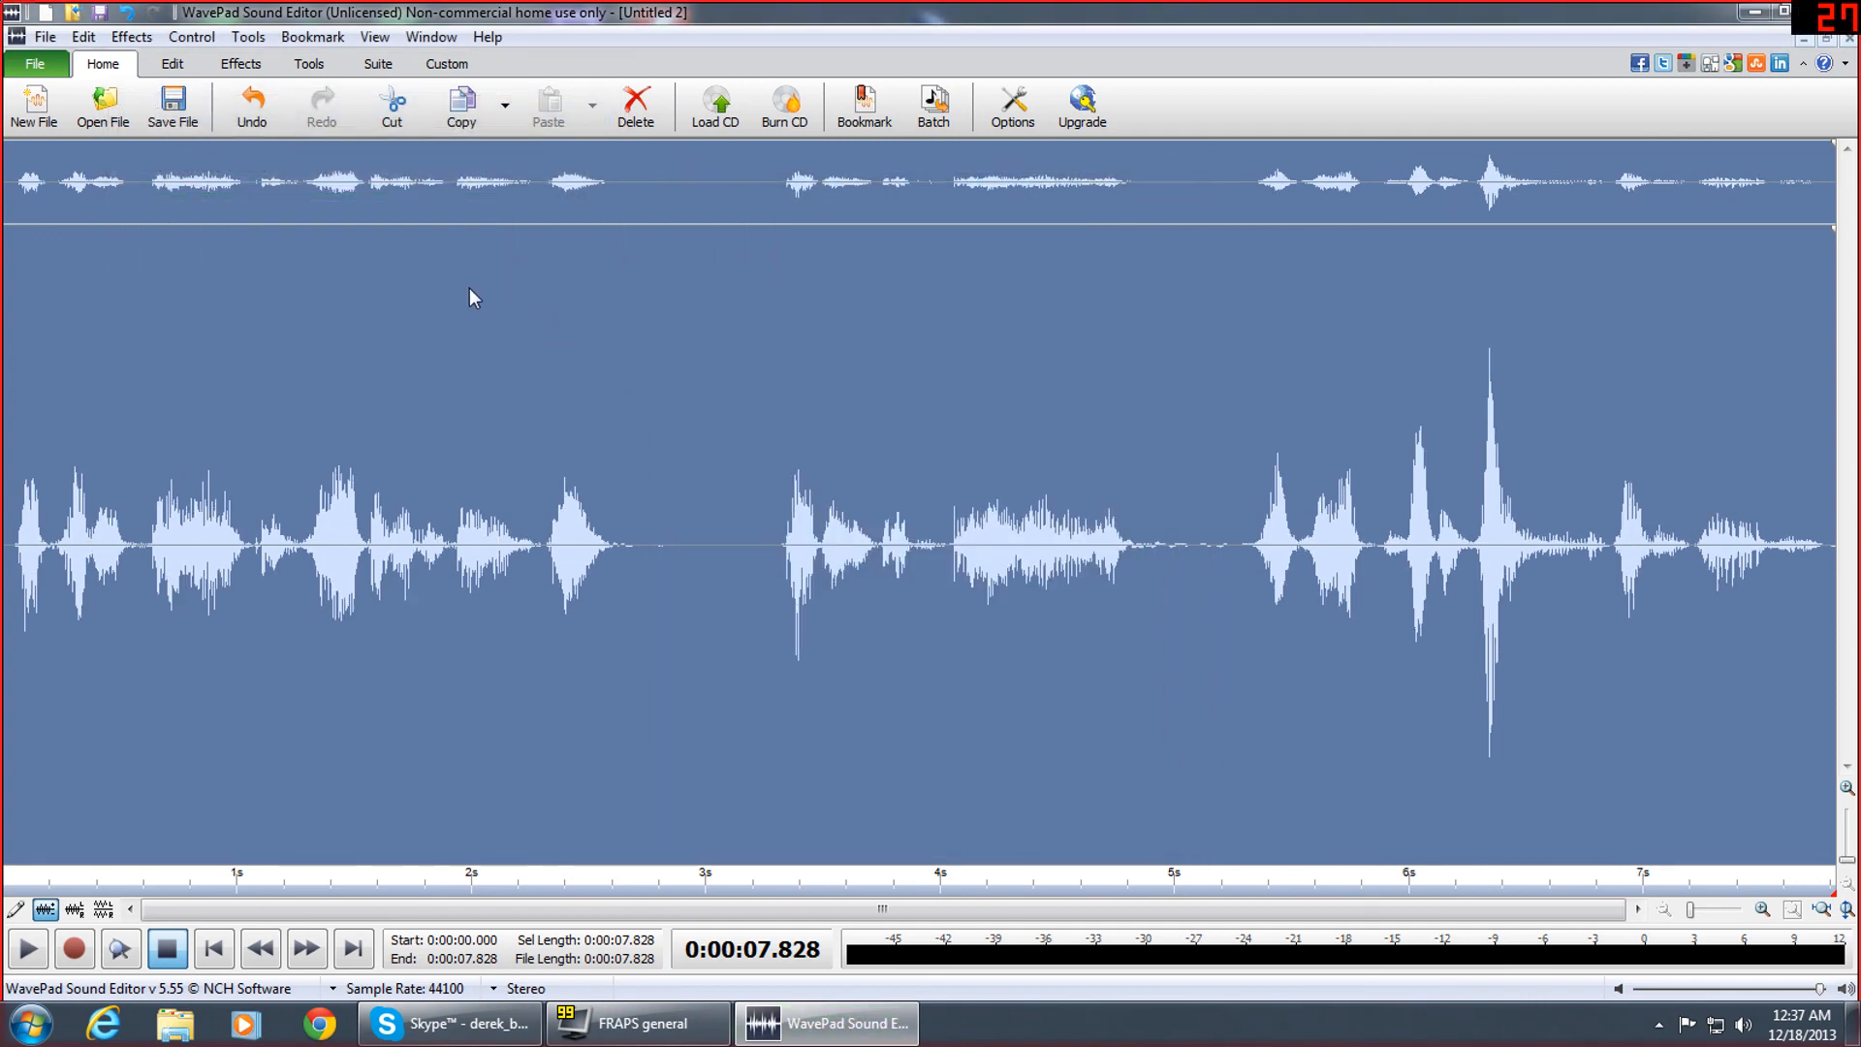
Preview a Speed and Pitch Change on the clip at 92.77% and at 94%, and leave without applying it
{"action": "left_click", "coordinate": [132, 37]}
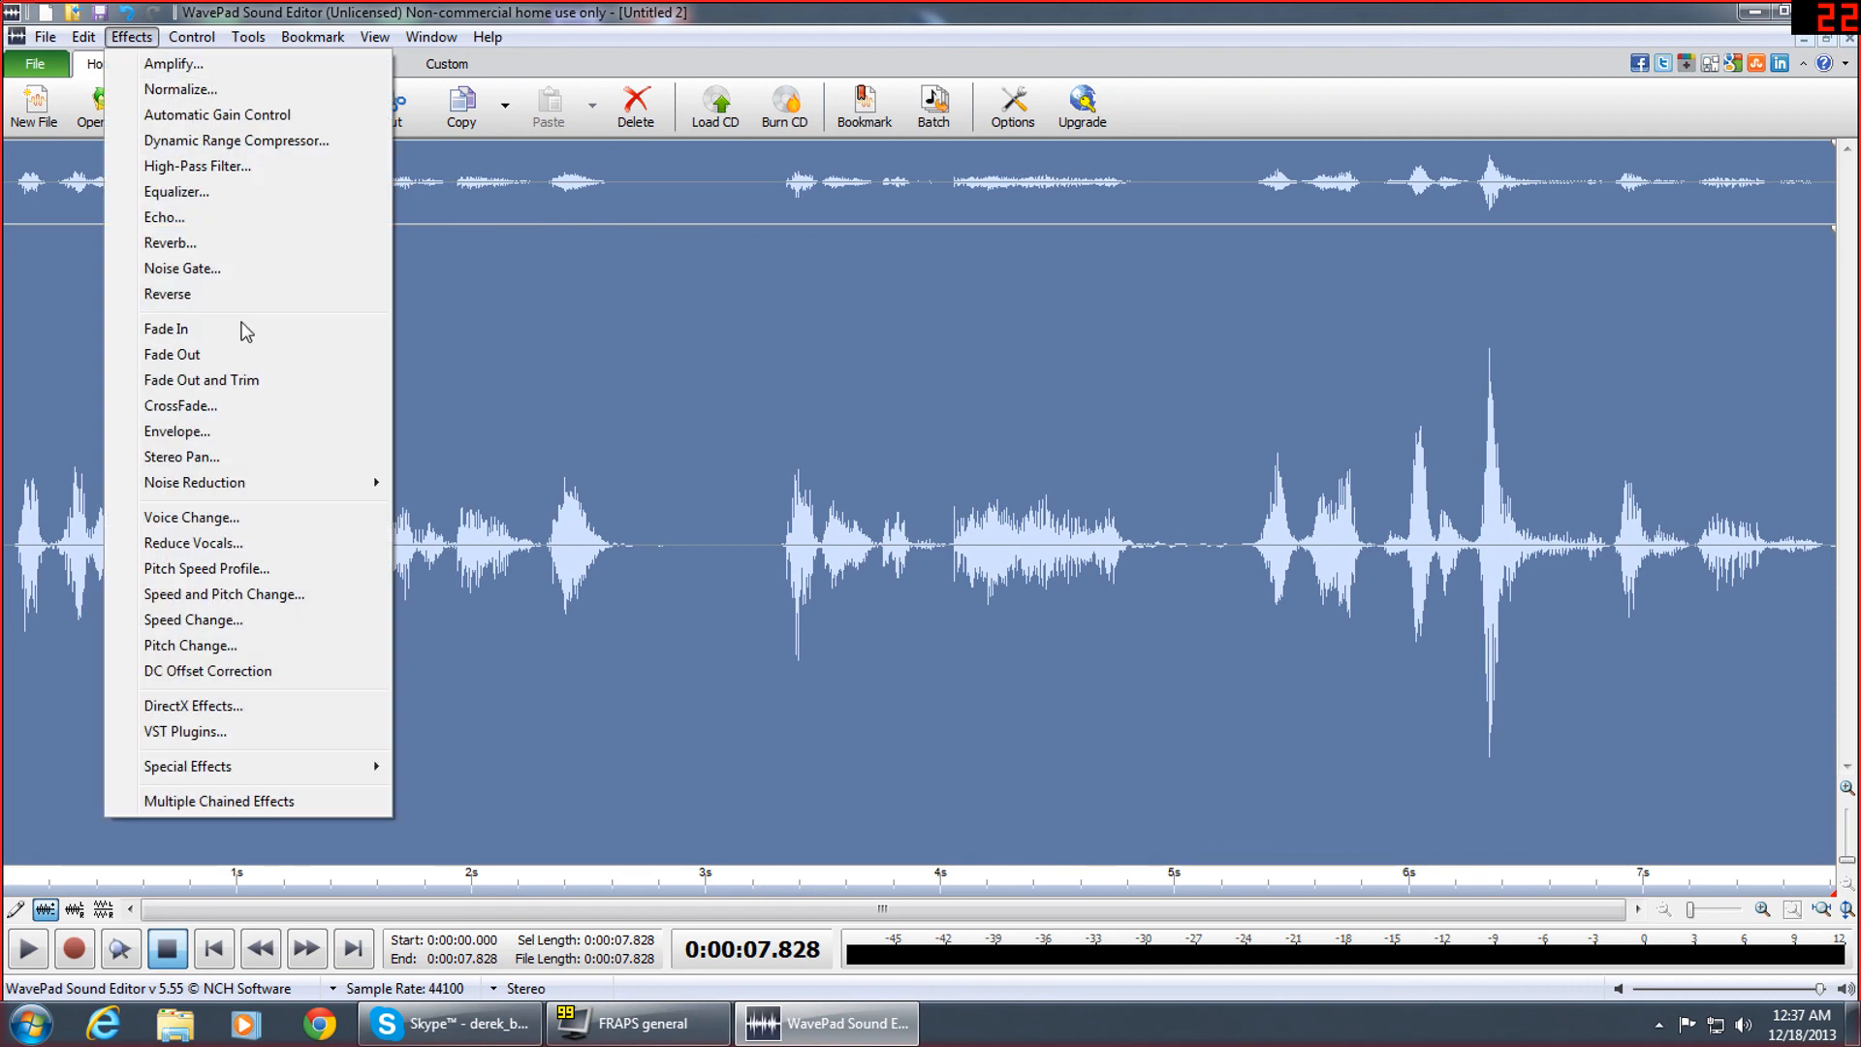
{"action": "left_click", "coordinate": [256, 595]}
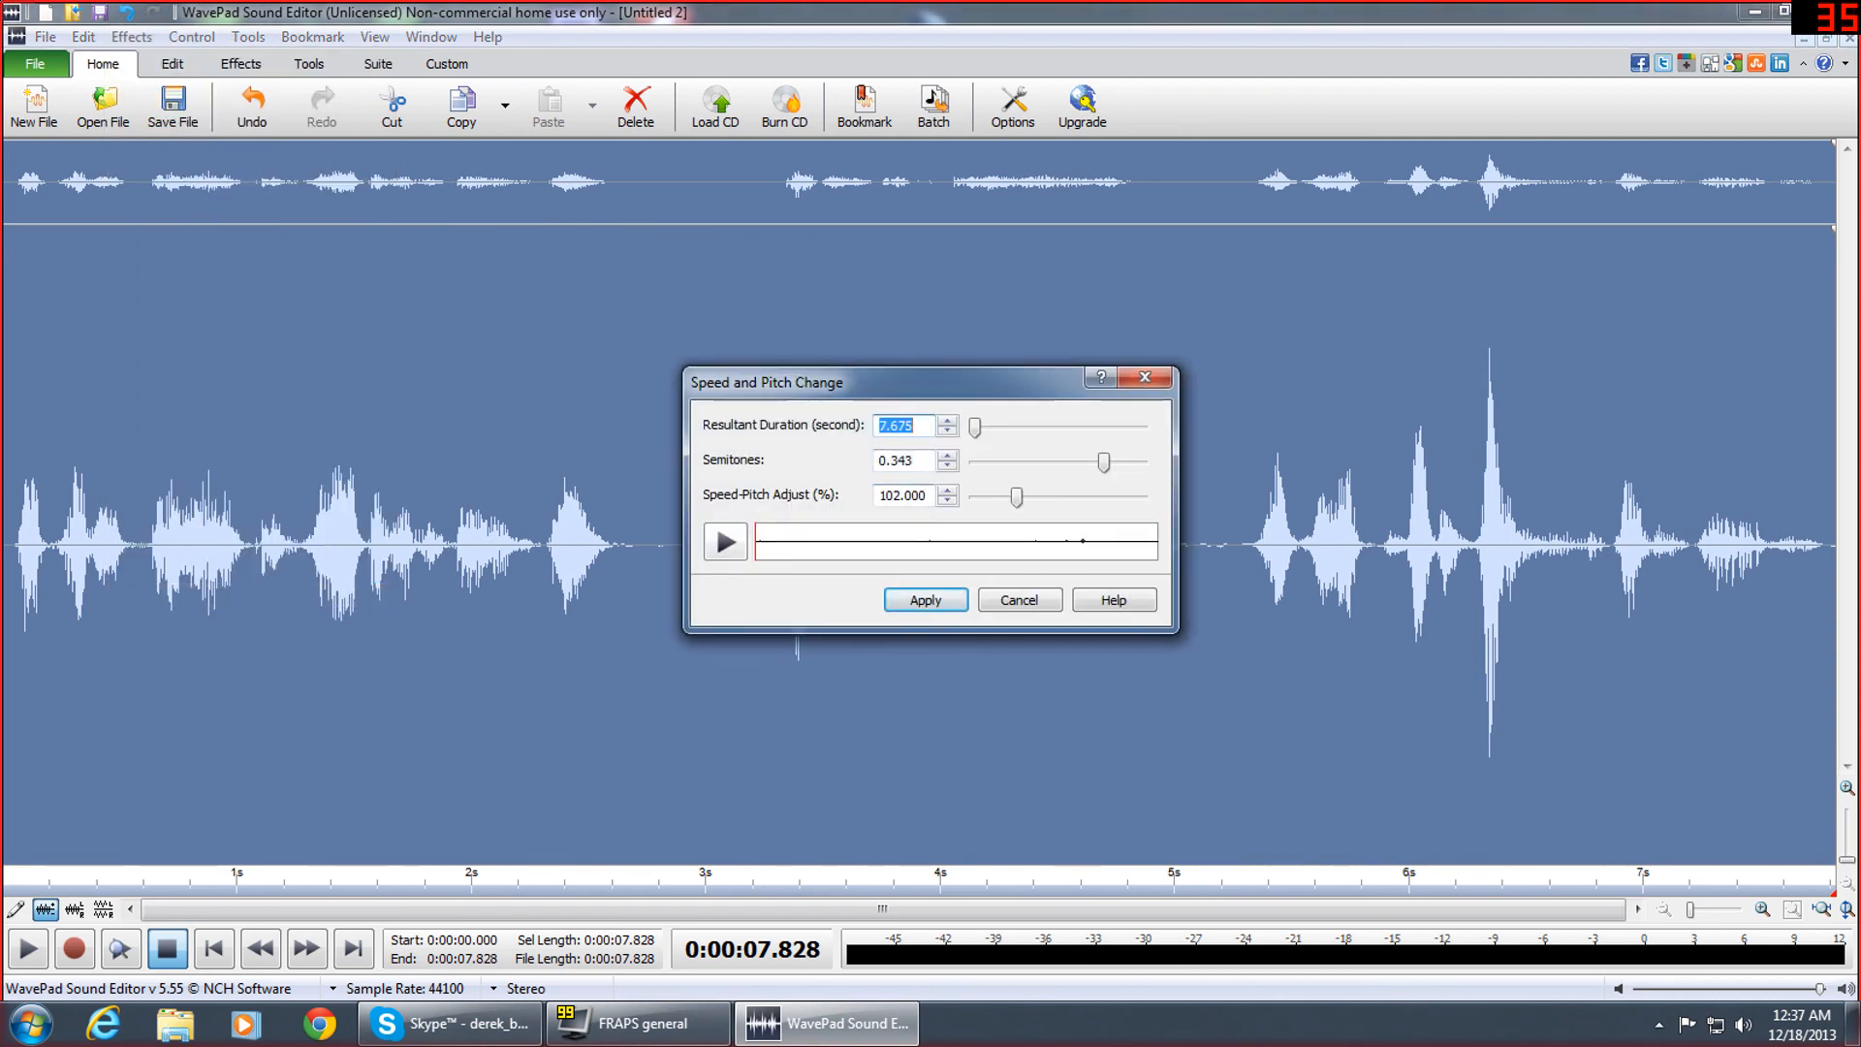
{"action": "left_click_drag", "start_coordinate": [1017, 496], "coordinate": [1016, 500]}
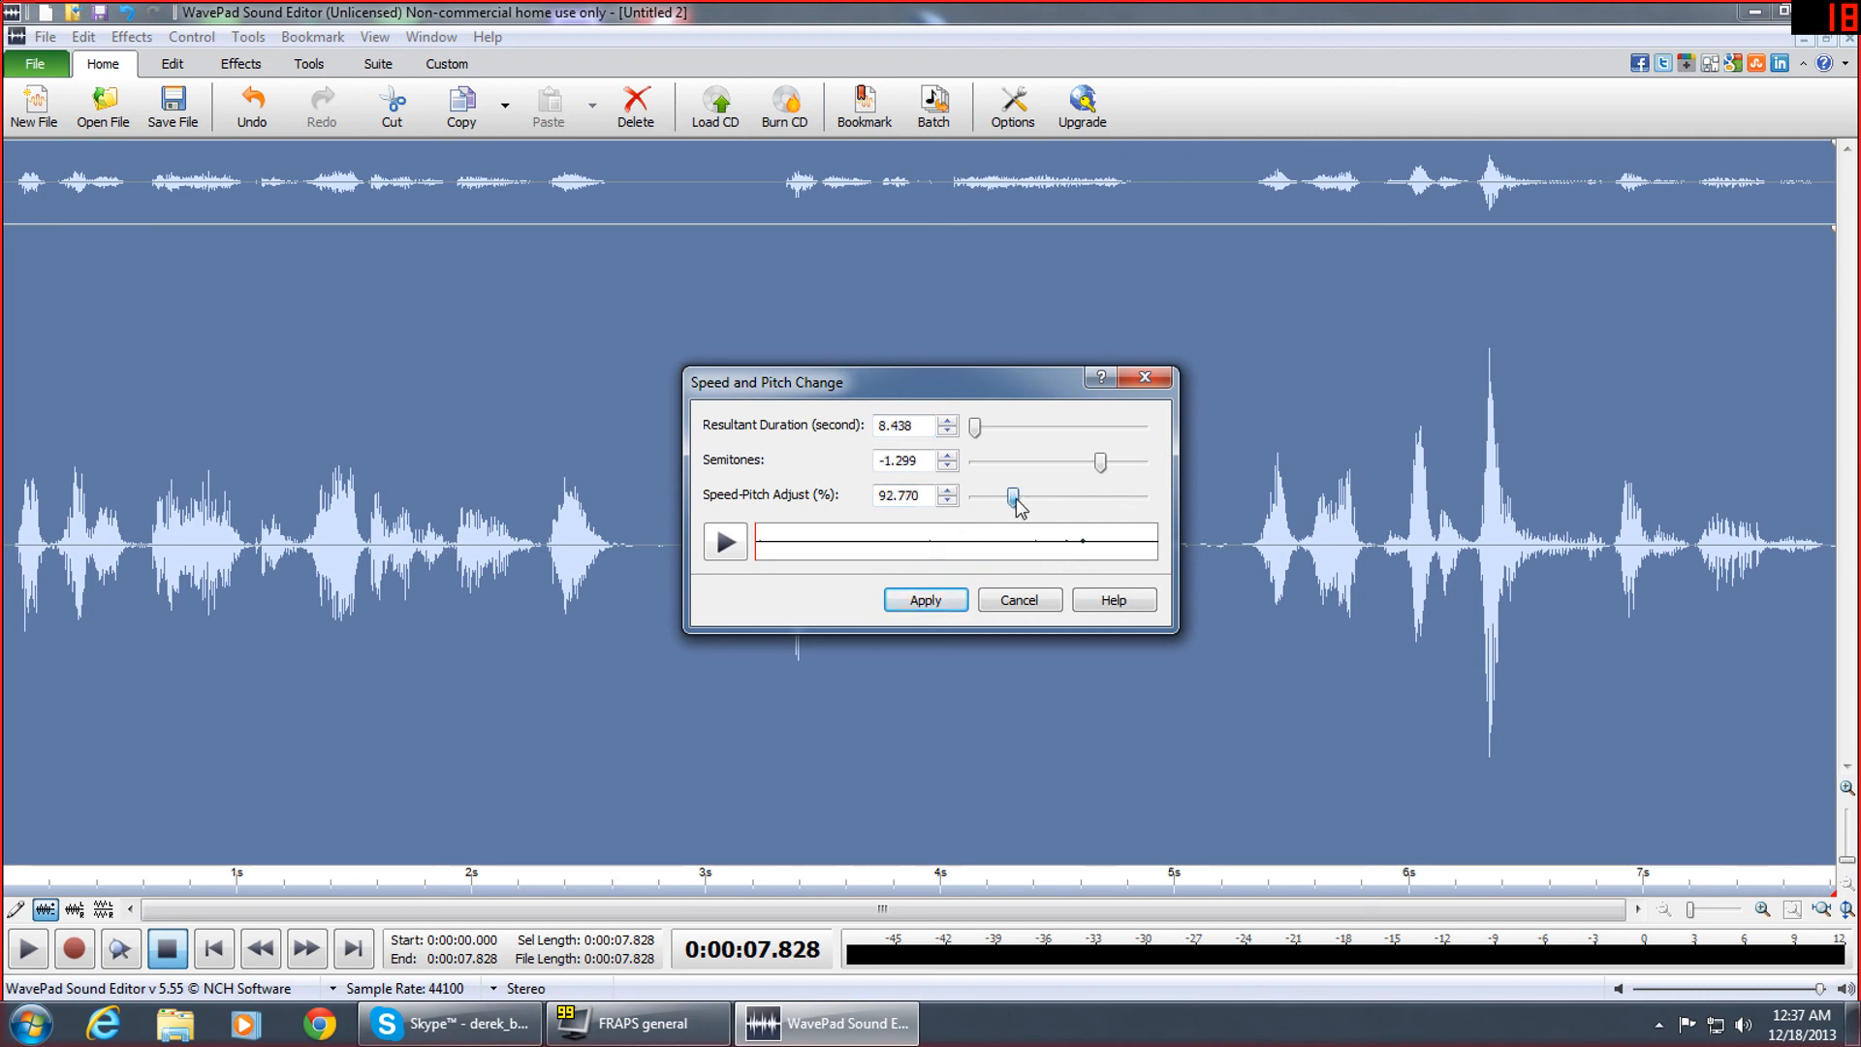
{"action": "left_click", "coordinate": [734, 547]}
{"action": "left_click_drag", "start_coordinate": [923, 496], "coordinate": [844, 509]}
{"action": "type", "text": "94"}
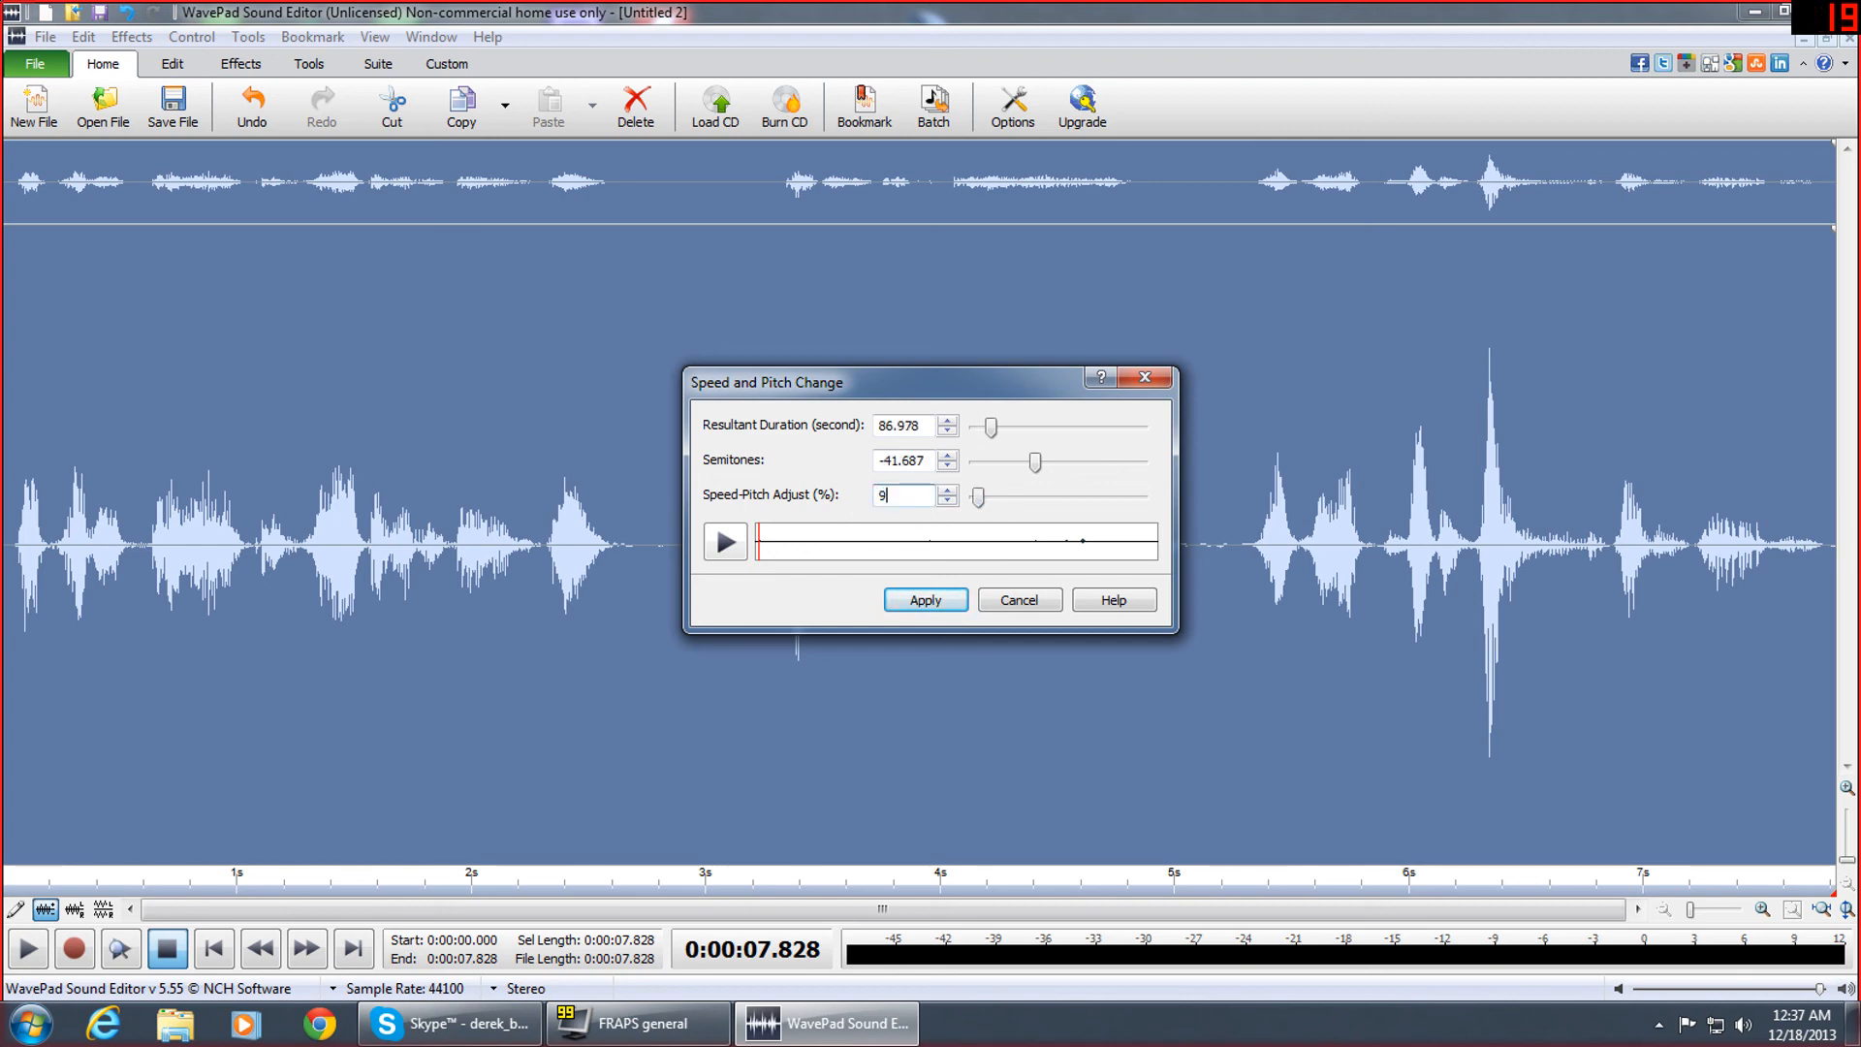
{"action": "left_click", "coordinate": [726, 539]}
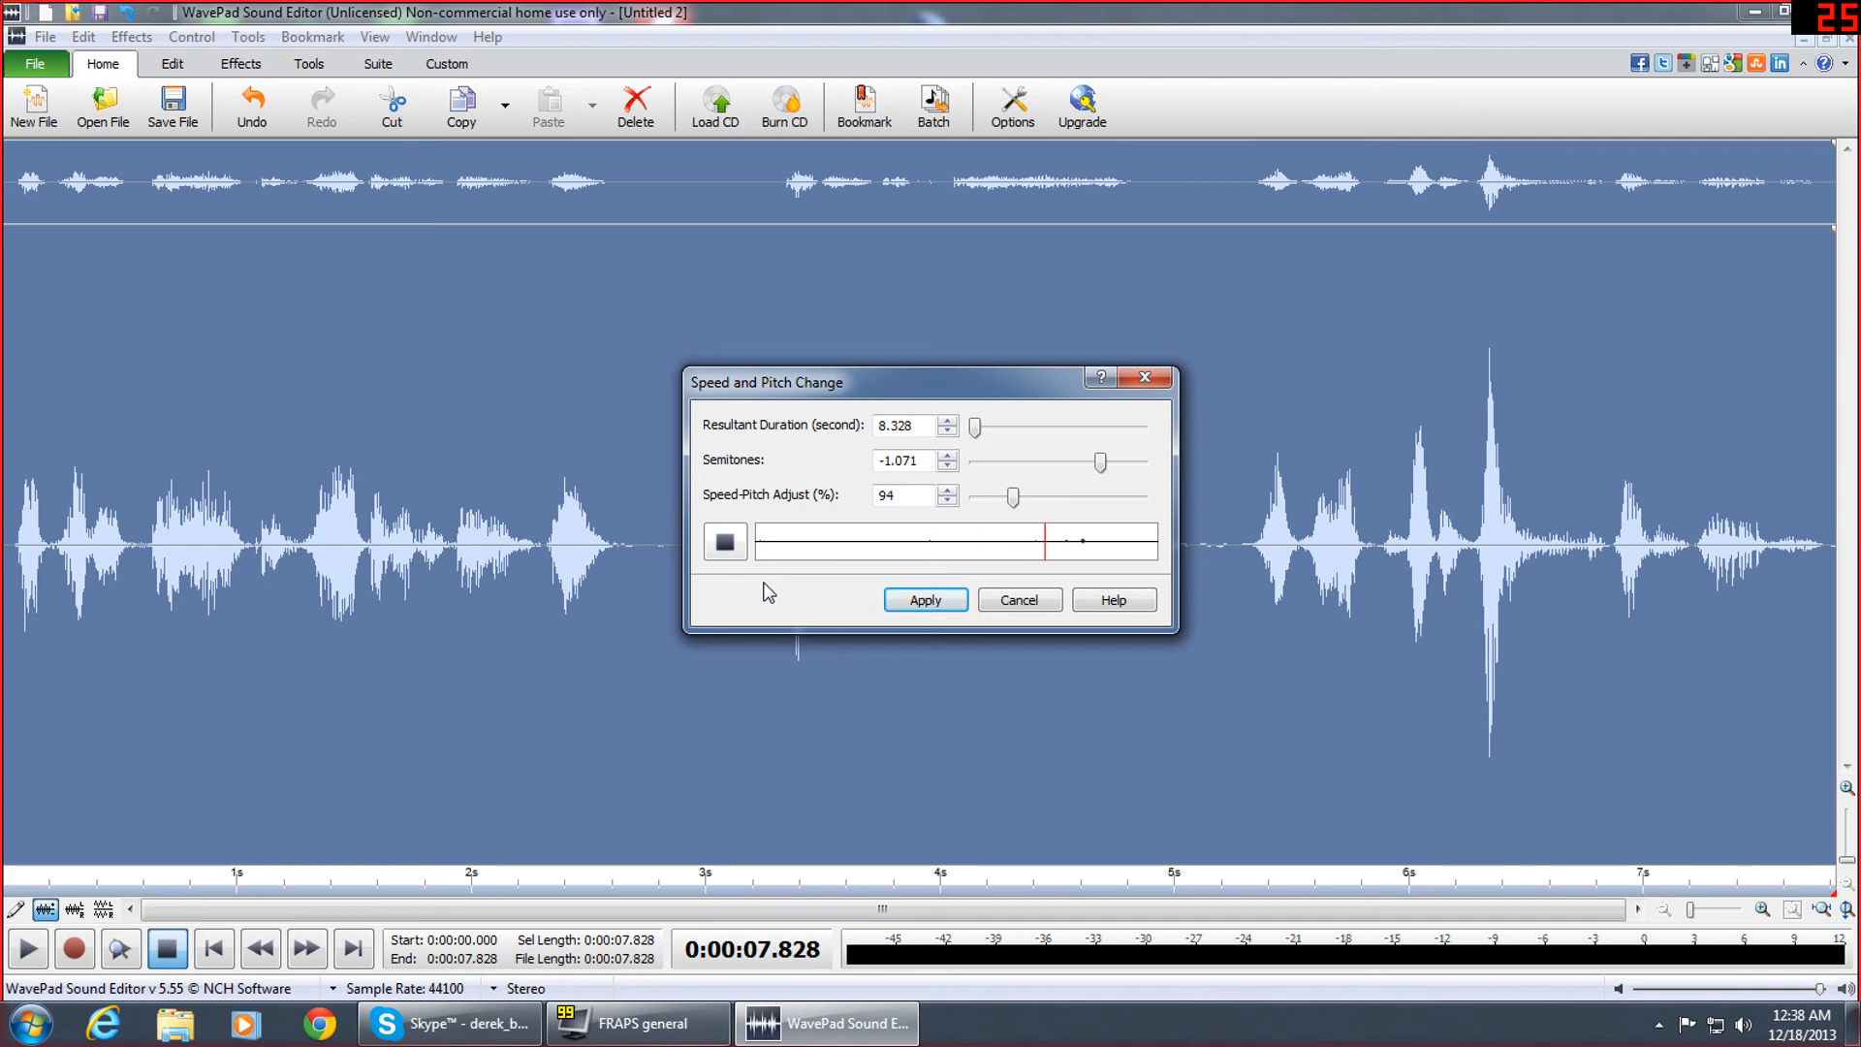
{"action": "left_click", "coordinate": [728, 554]}
{"action": "left_click", "coordinate": [1022, 598]}
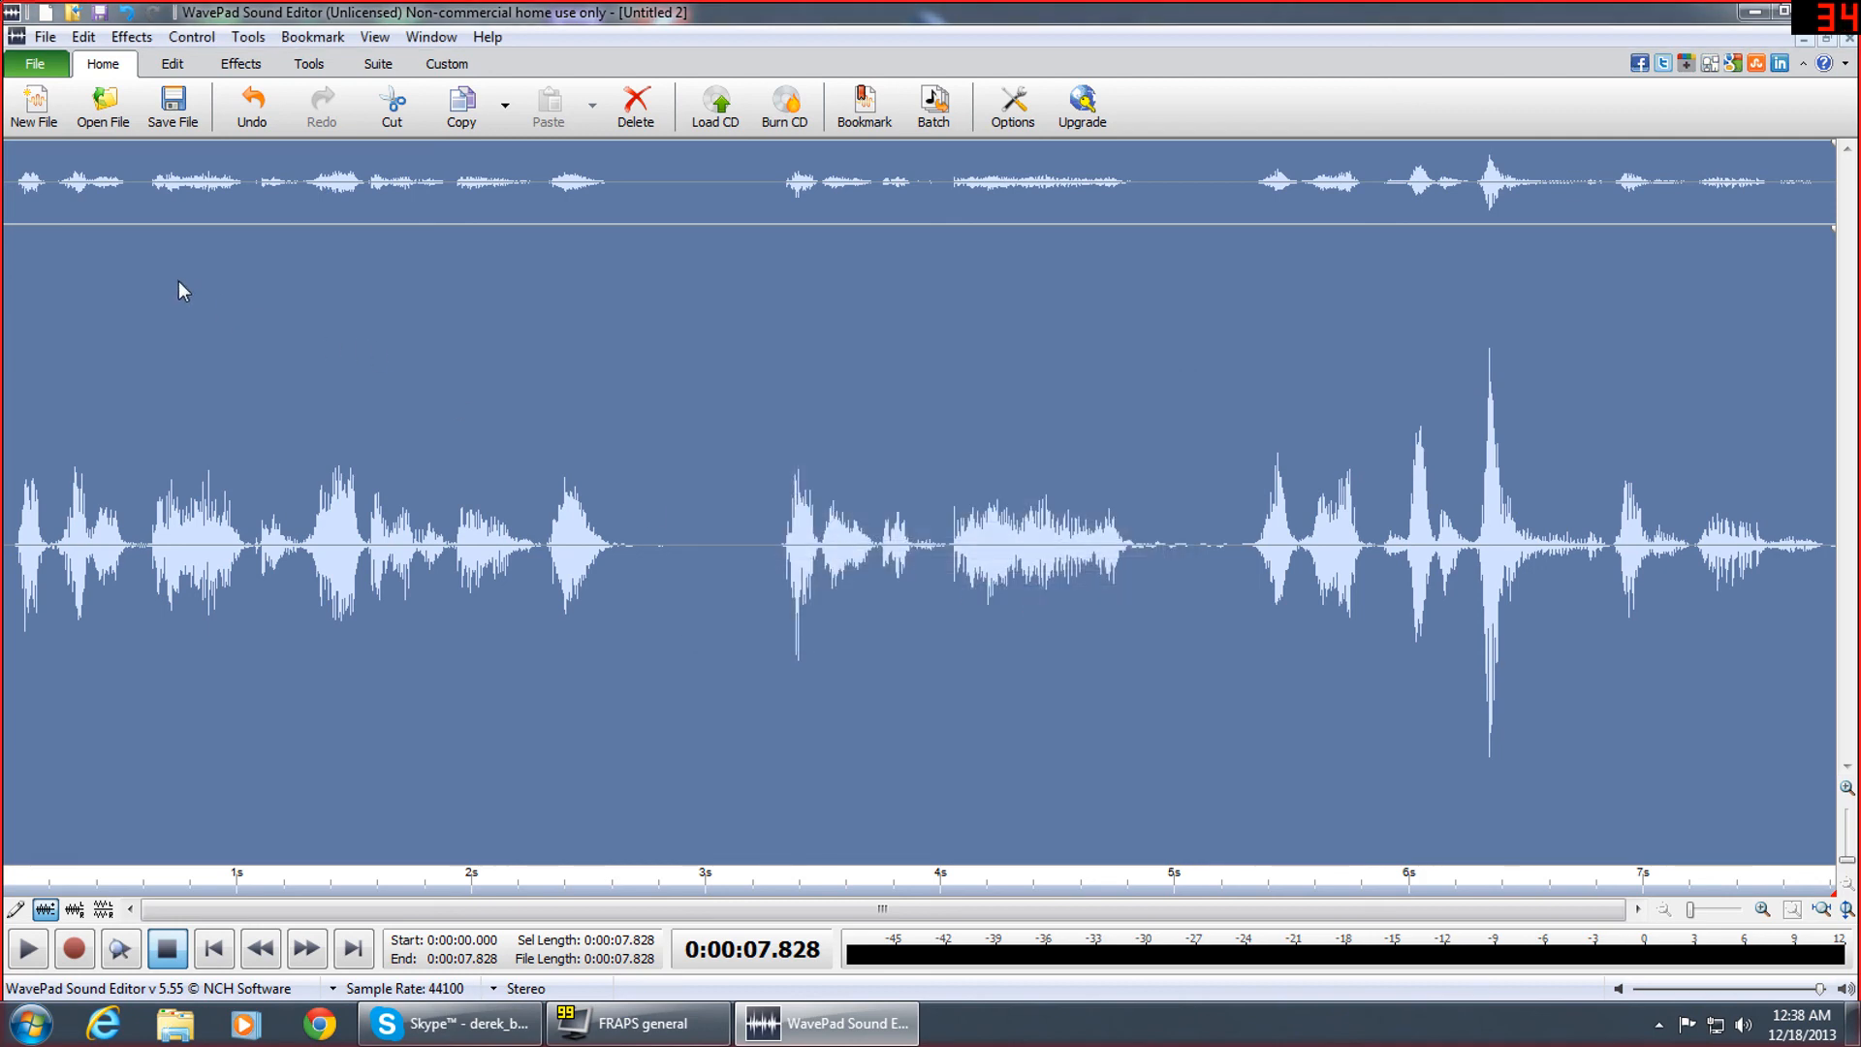
Replace the processed clip with a new empty file, discarding the old one unsaved, and maximize the new file's window
{"action": "left_click", "coordinate": [48, 39]}
{"action": "left_click", "coordinate": [60, 54]}
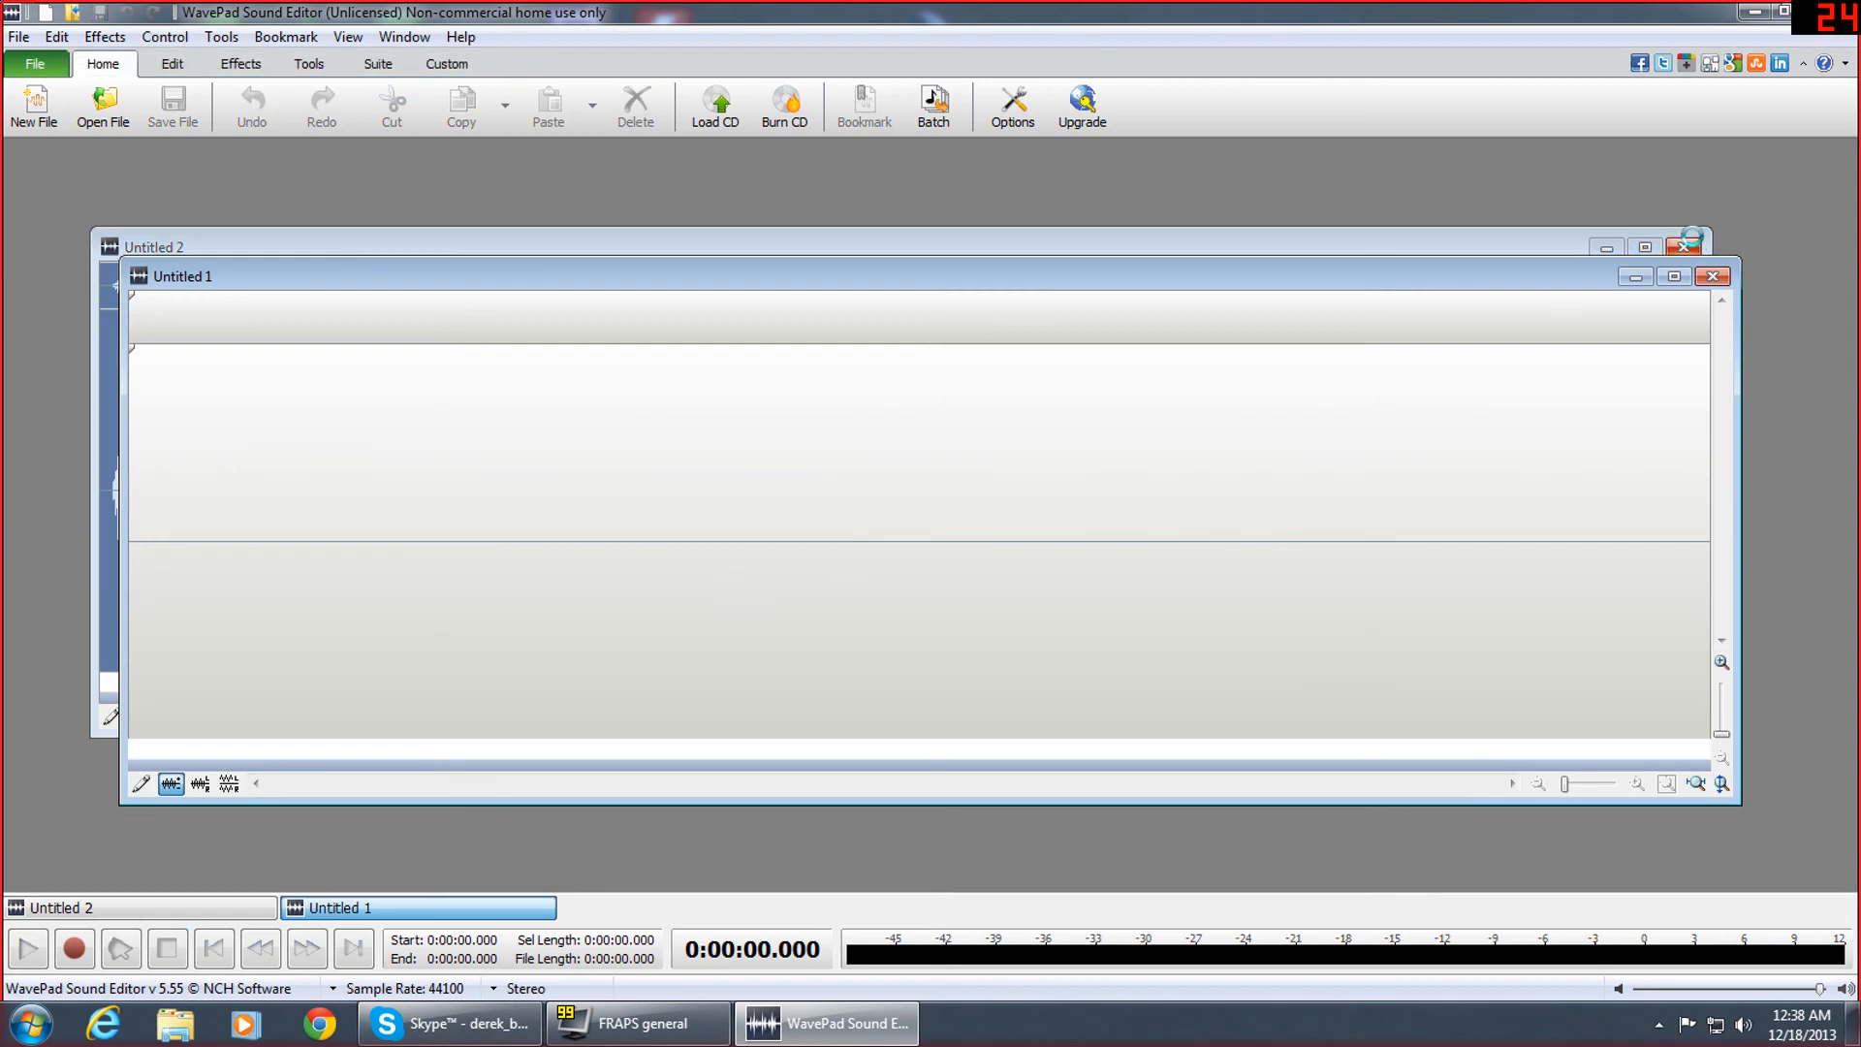
{"action": "left_click", "coordinate": [1686, 243]}
{"action": "left_click", "coordinate": [991, 498]}
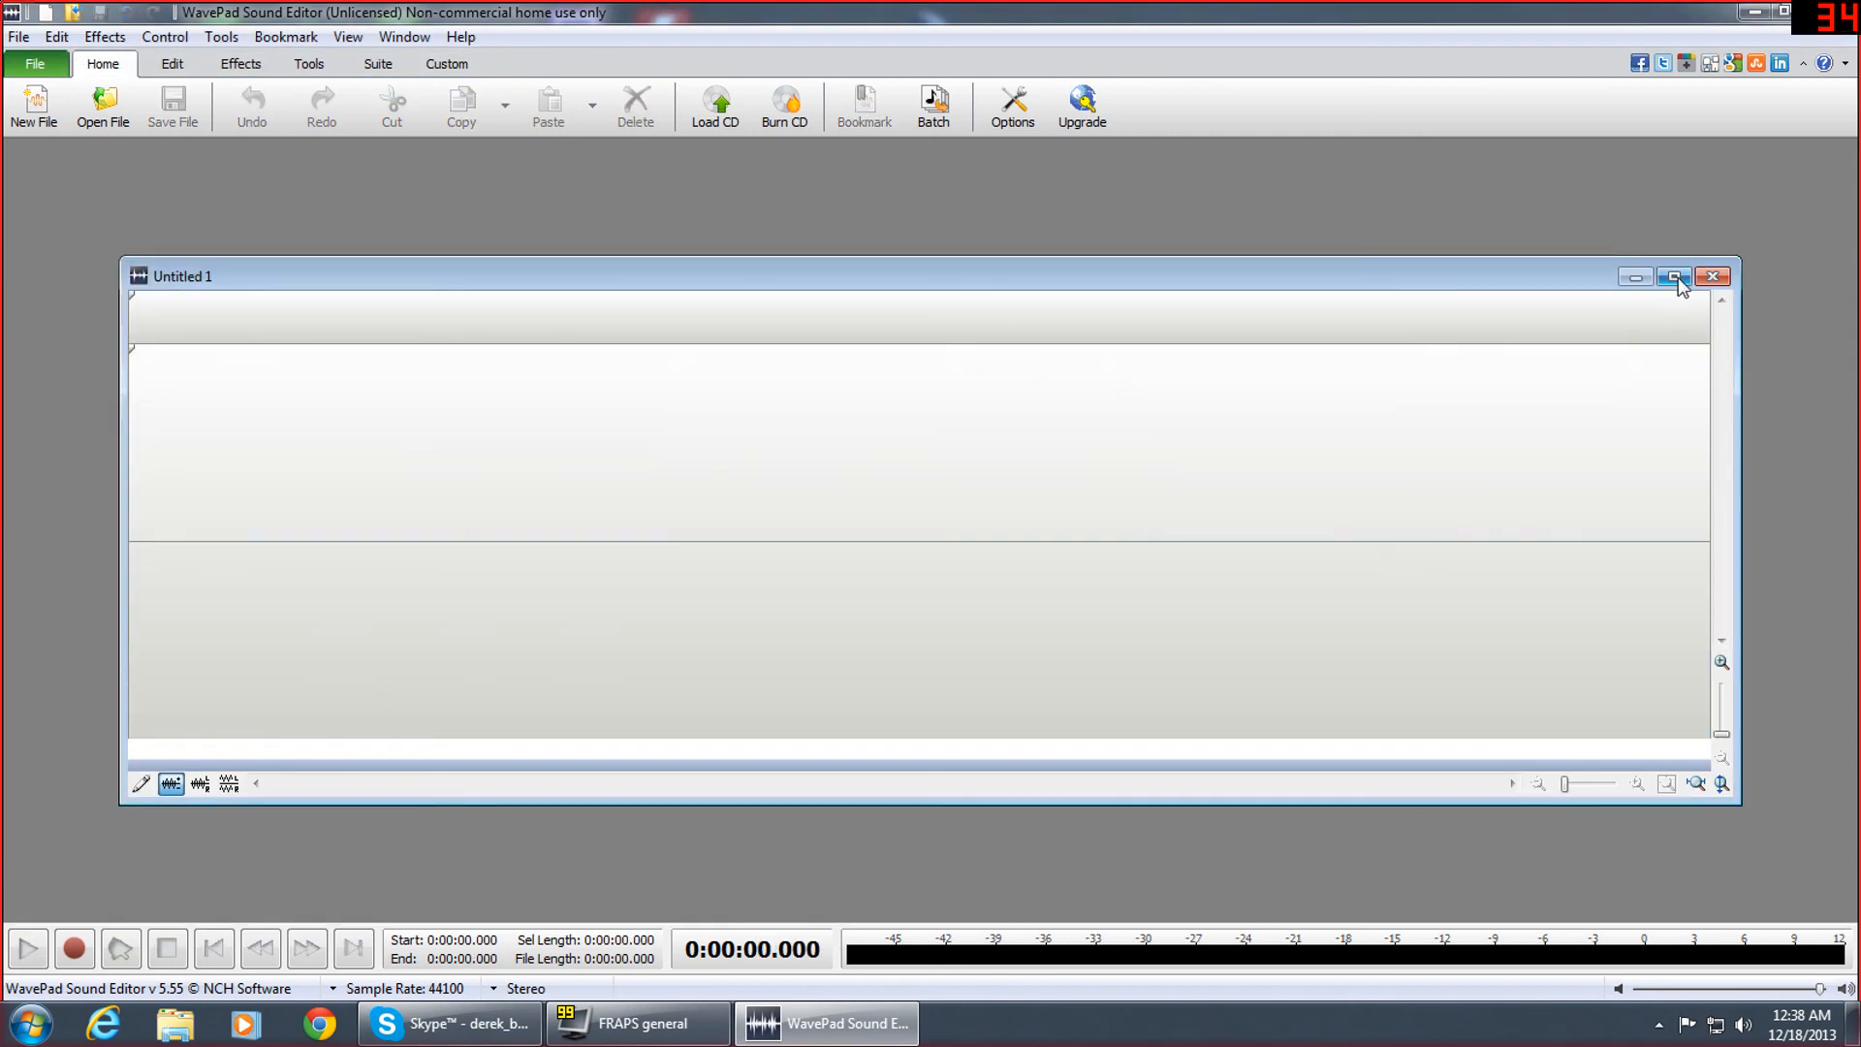
{"action": "left_click", "coordinate": [1674, 277]}
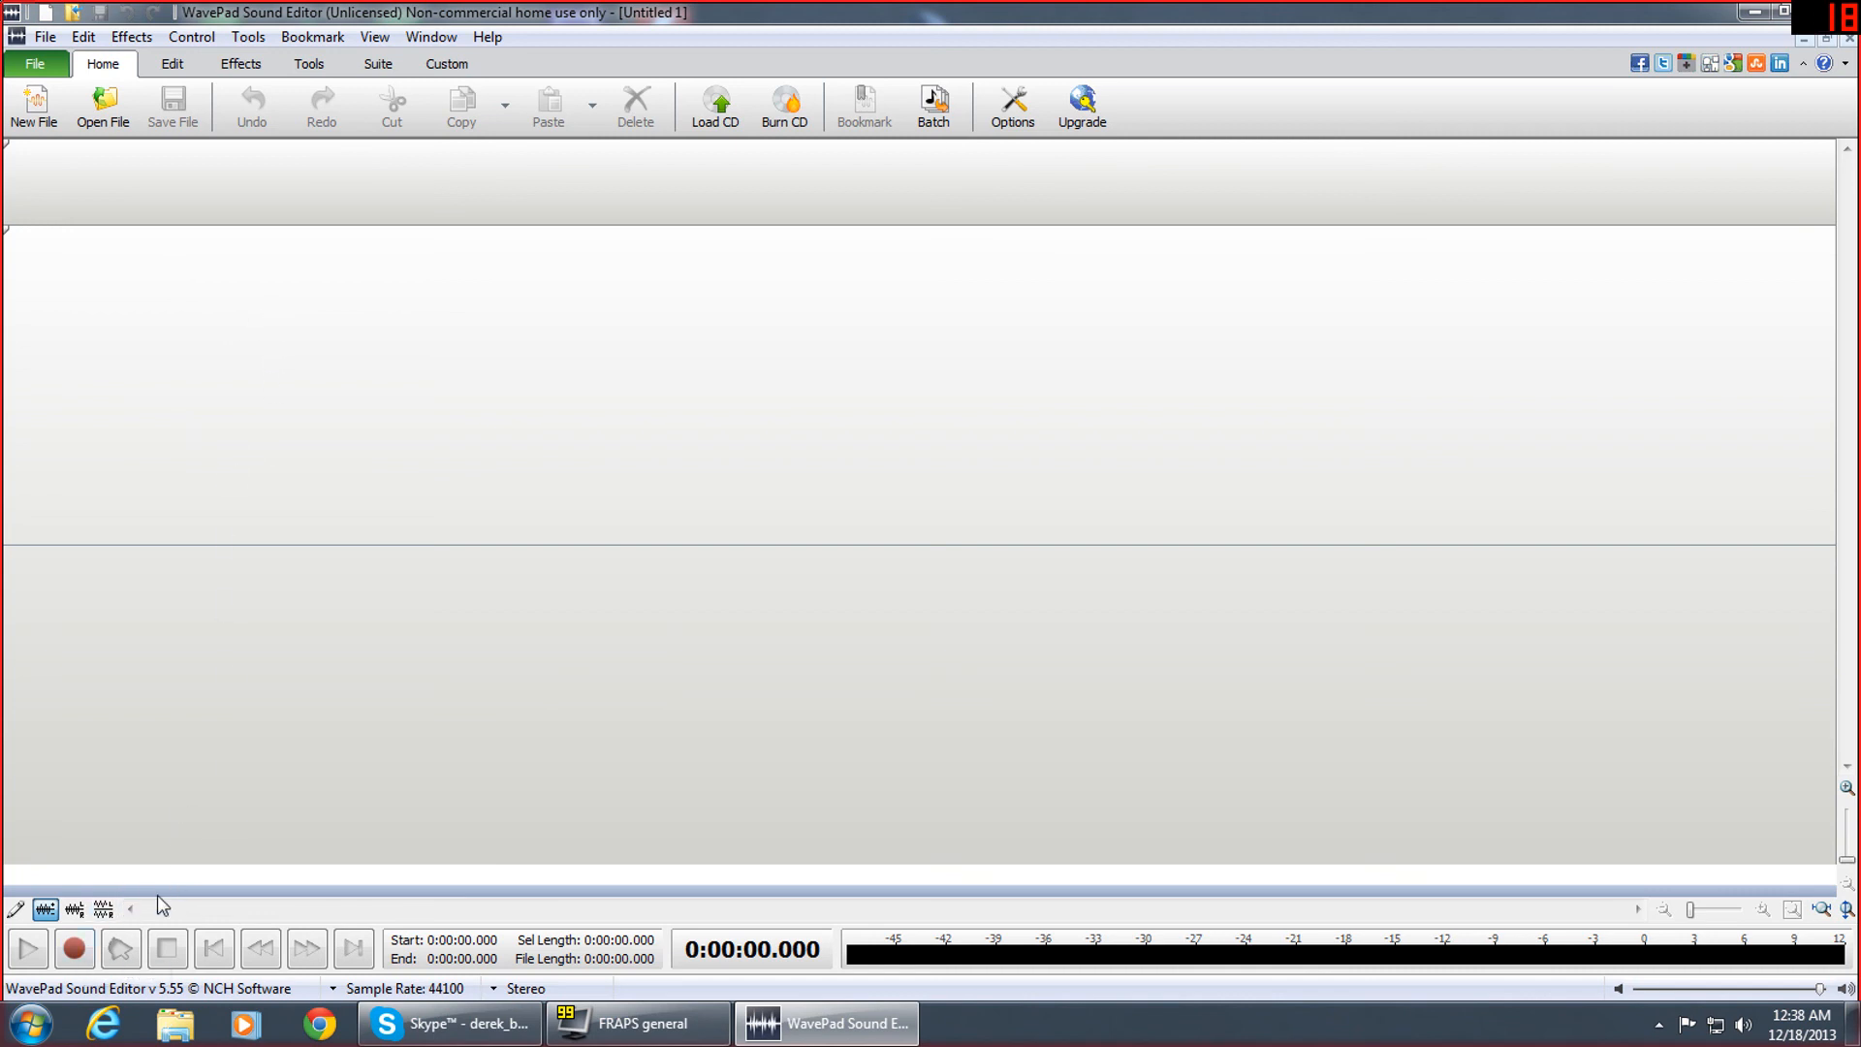
Record a voice clip of about 9.6 seconds, select its leading silence, and close the clip without saving
{"action": "left_click", "coordinate": [82, 955]}
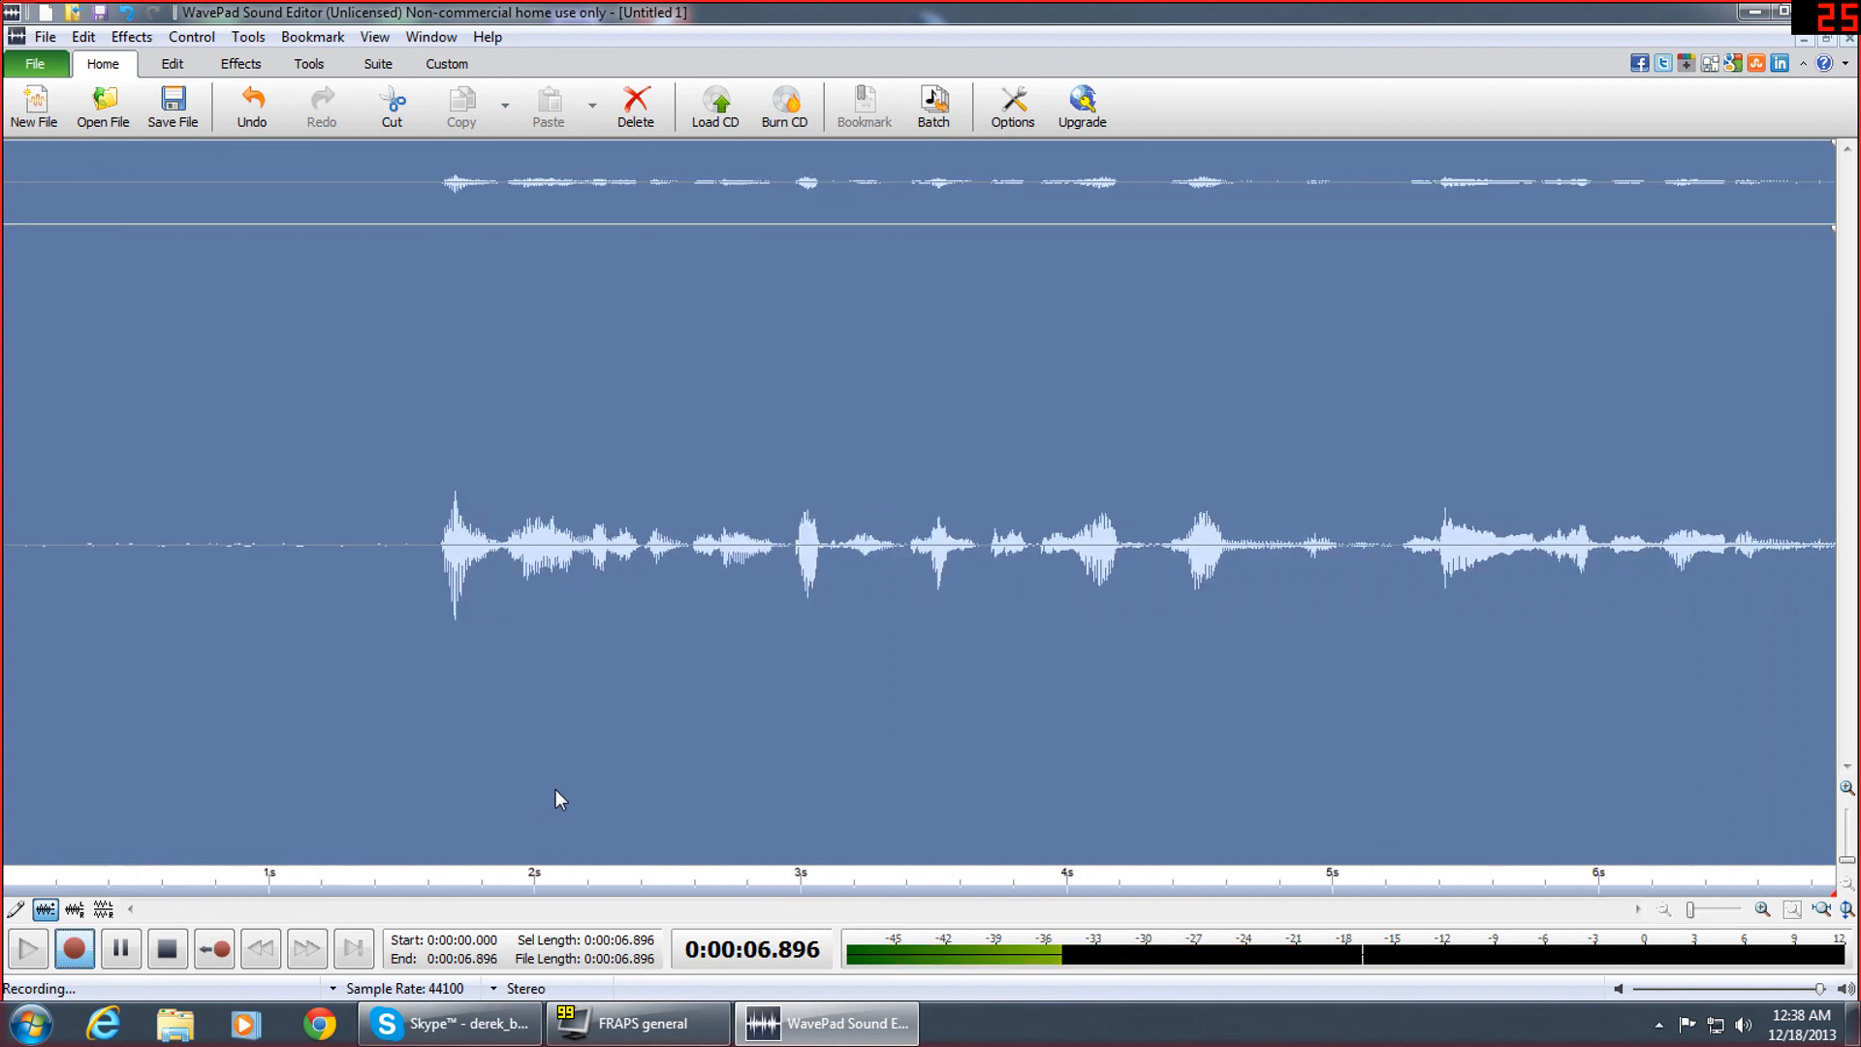
{"action": "left_click", "coordinate": [169, 913]}
{"action": "left_click_drag", "start_coordinate": [312, 521], "coordinate": [4, 403]}
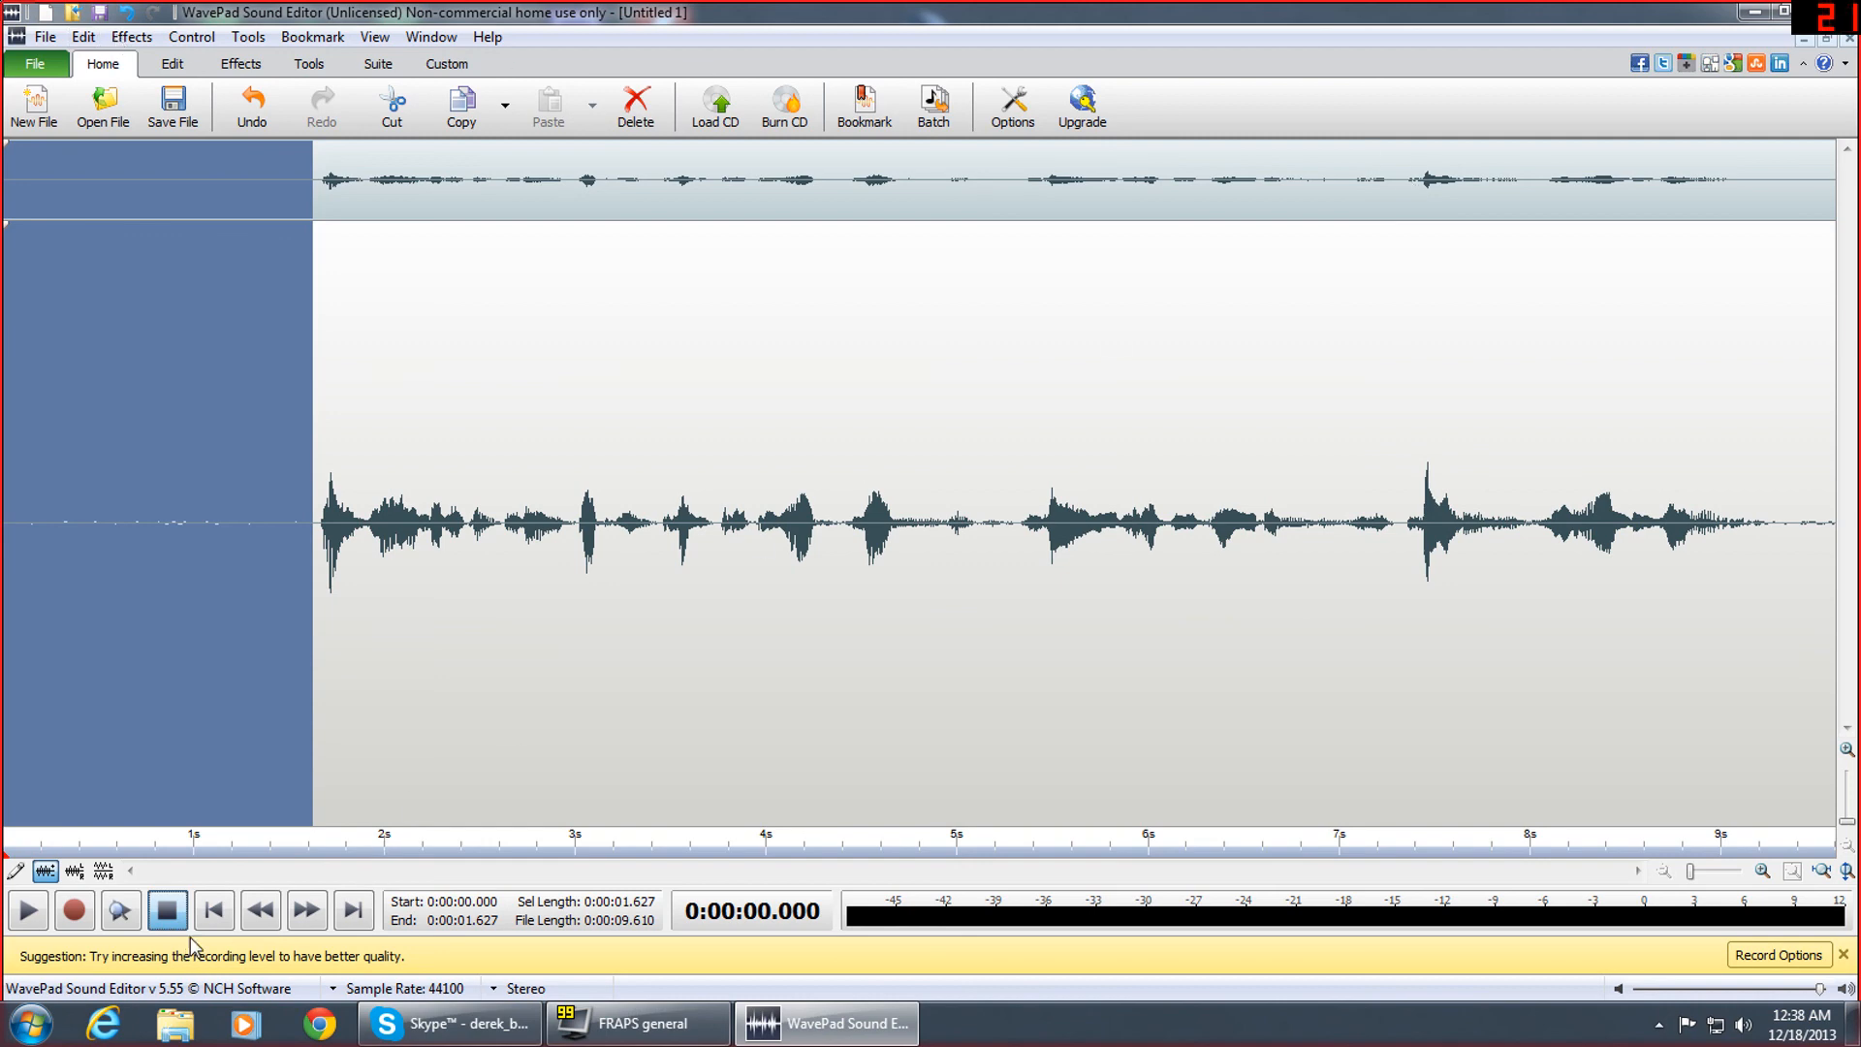
{"action": "left_click", "coordinate": [1848, 41]}
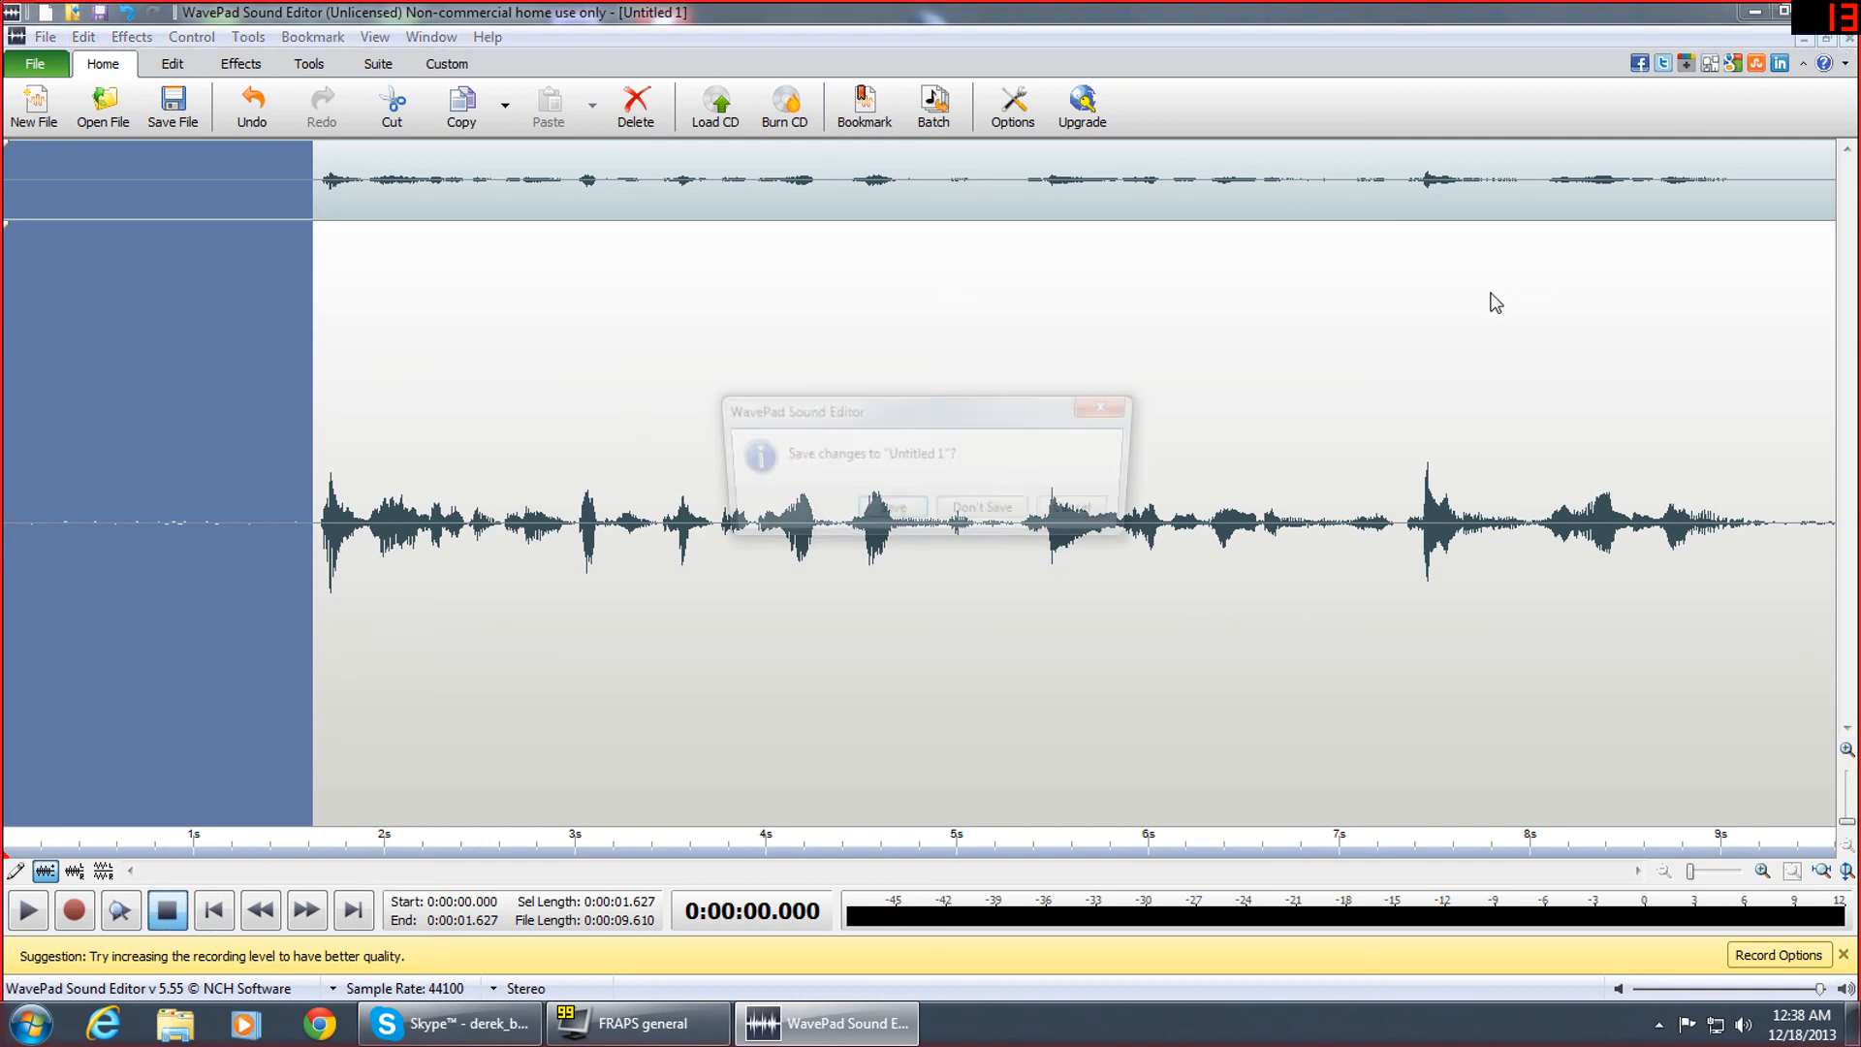
{"action": "left_click", "coordinate": [986, 513]}
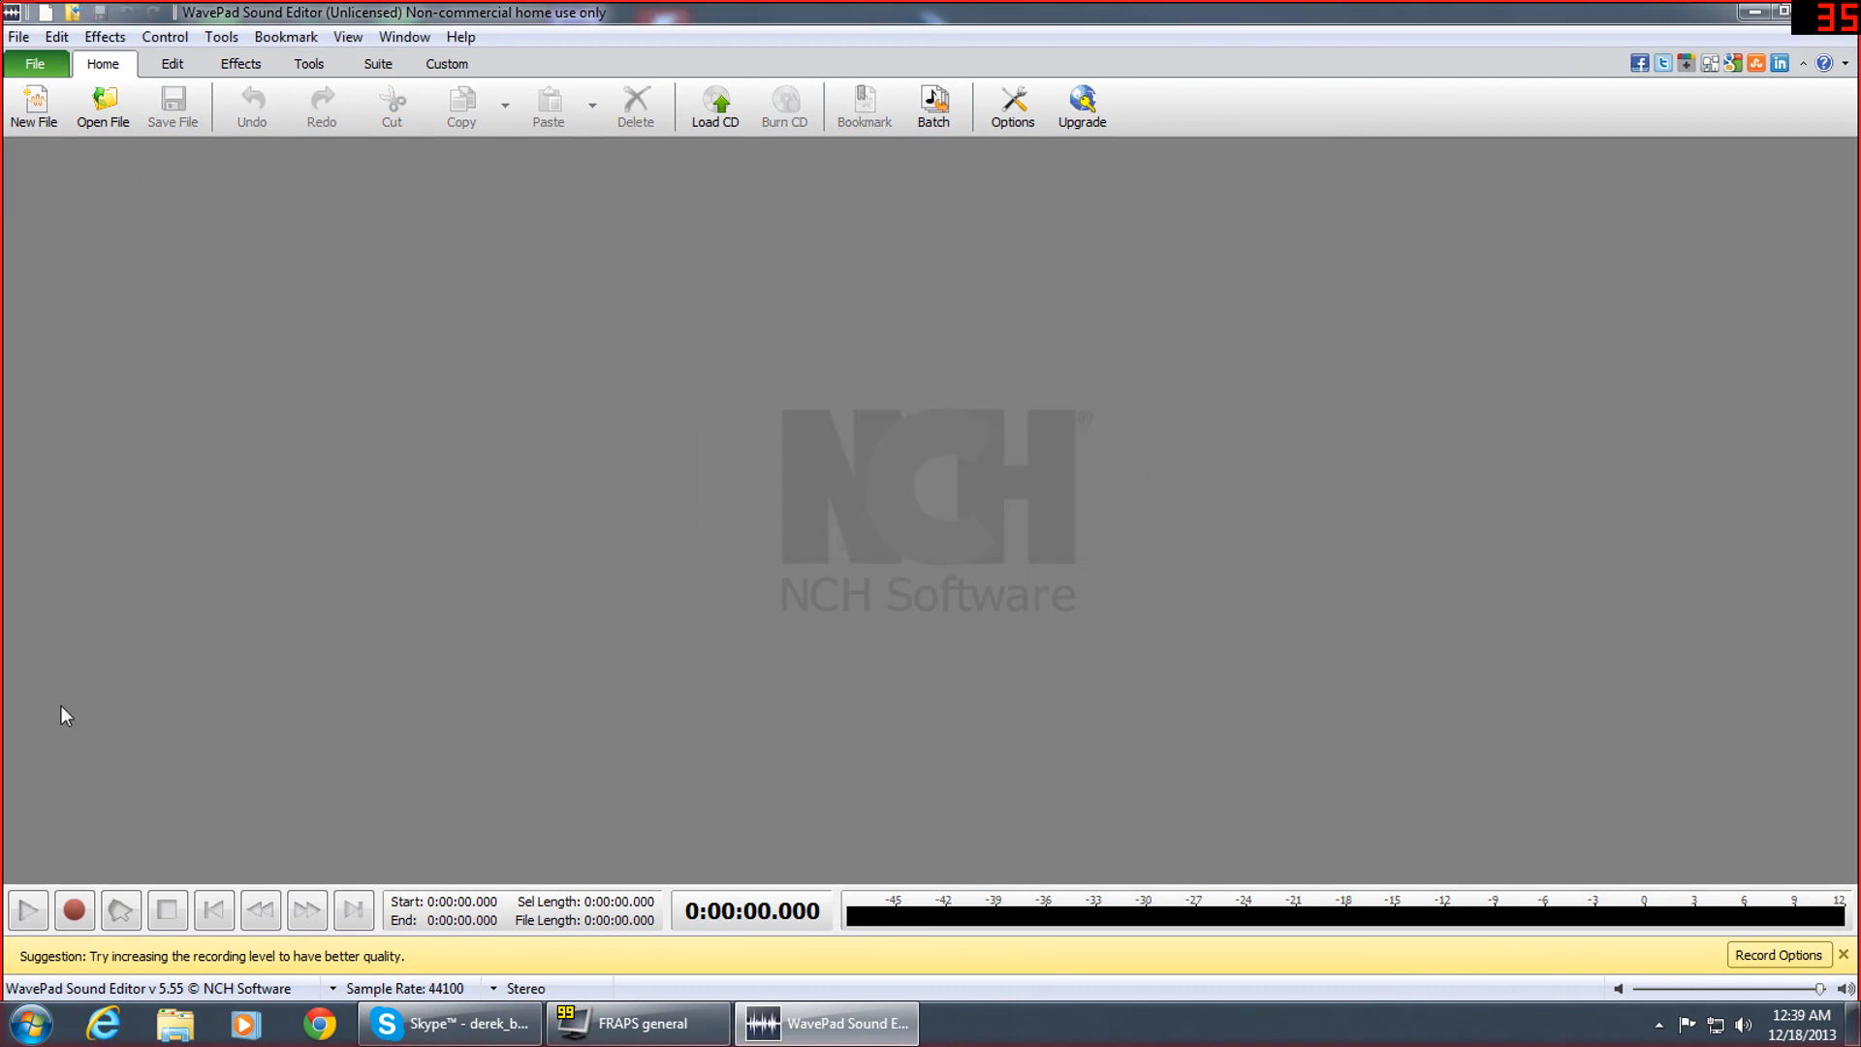
Record a new voice clip of about 4.15 seconds and delete the silence before the first words, about 0.39 seconds
{"action": "left_click", "coordinate": [74, 910]}
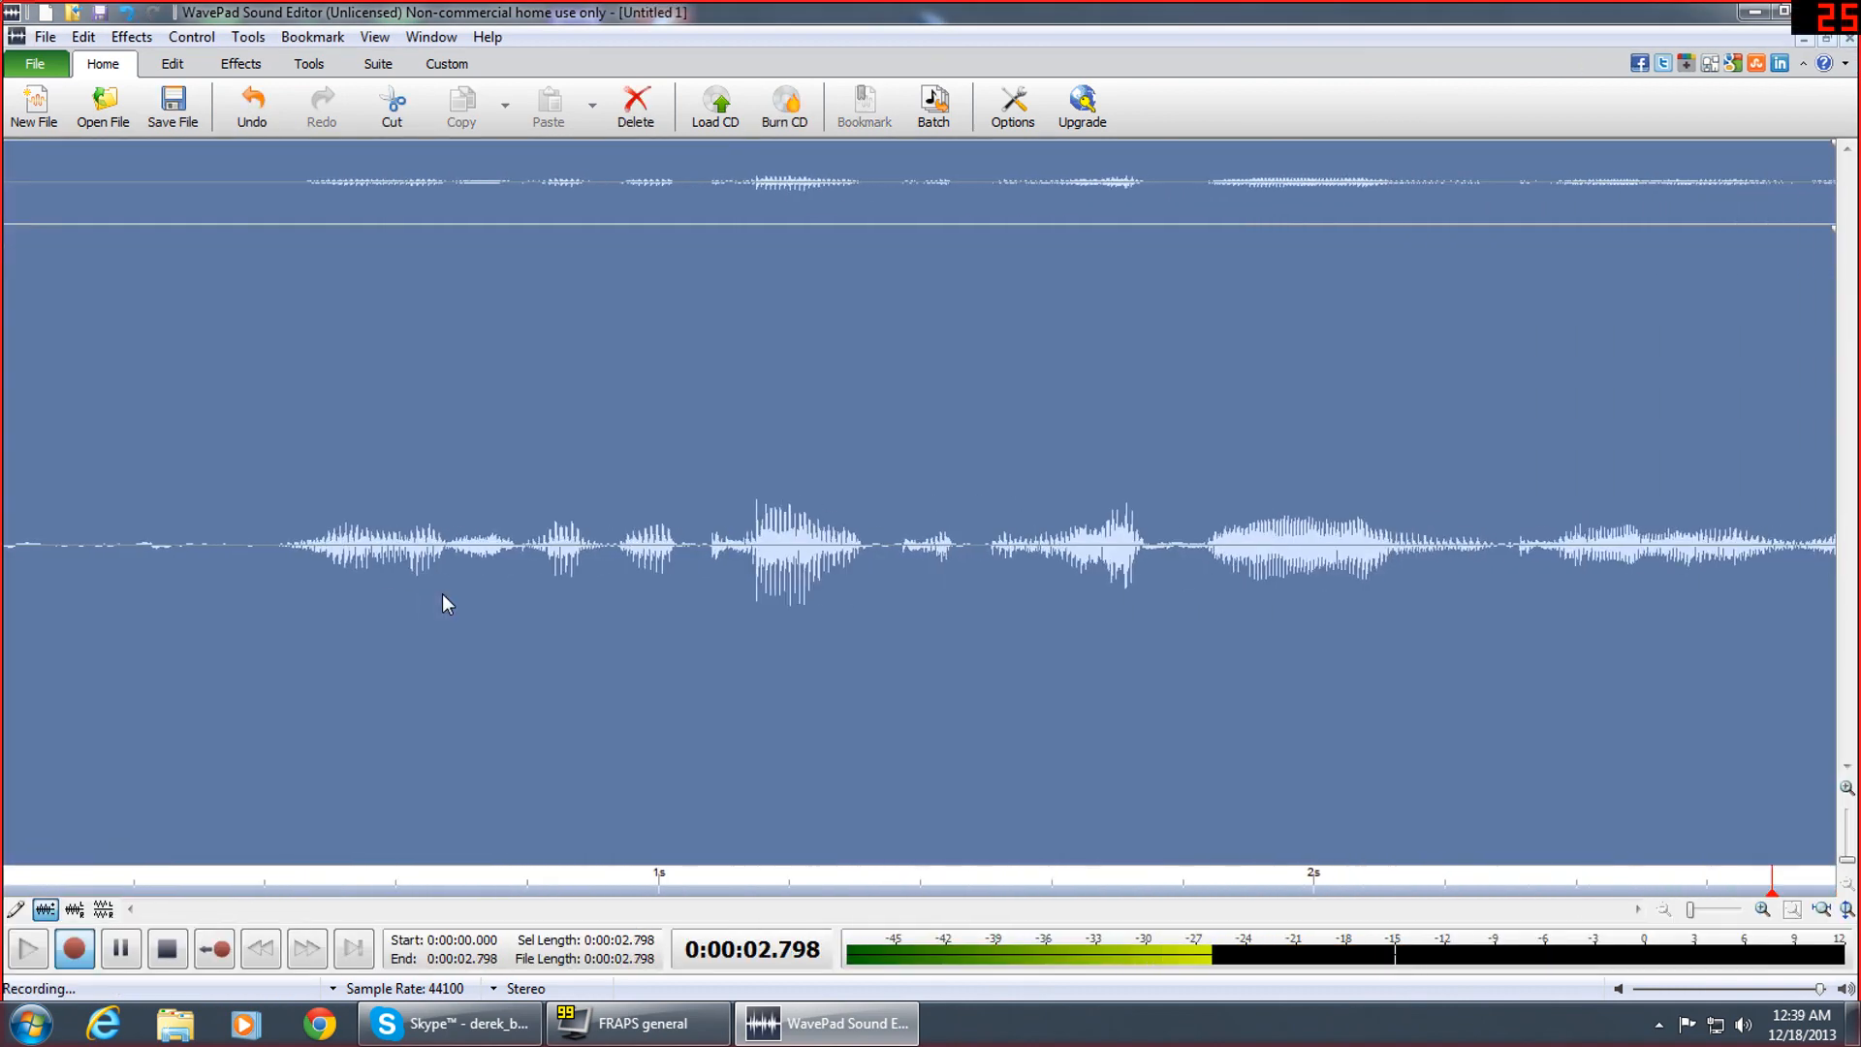
{"action": "left_click", "coordinate": [168, 955]}
{"action": "left_click_drag", "start_coordinate": [181, 554], "coordinate": [4, 554]}
{"action": "left_click", "coordinate": [84, 37]}
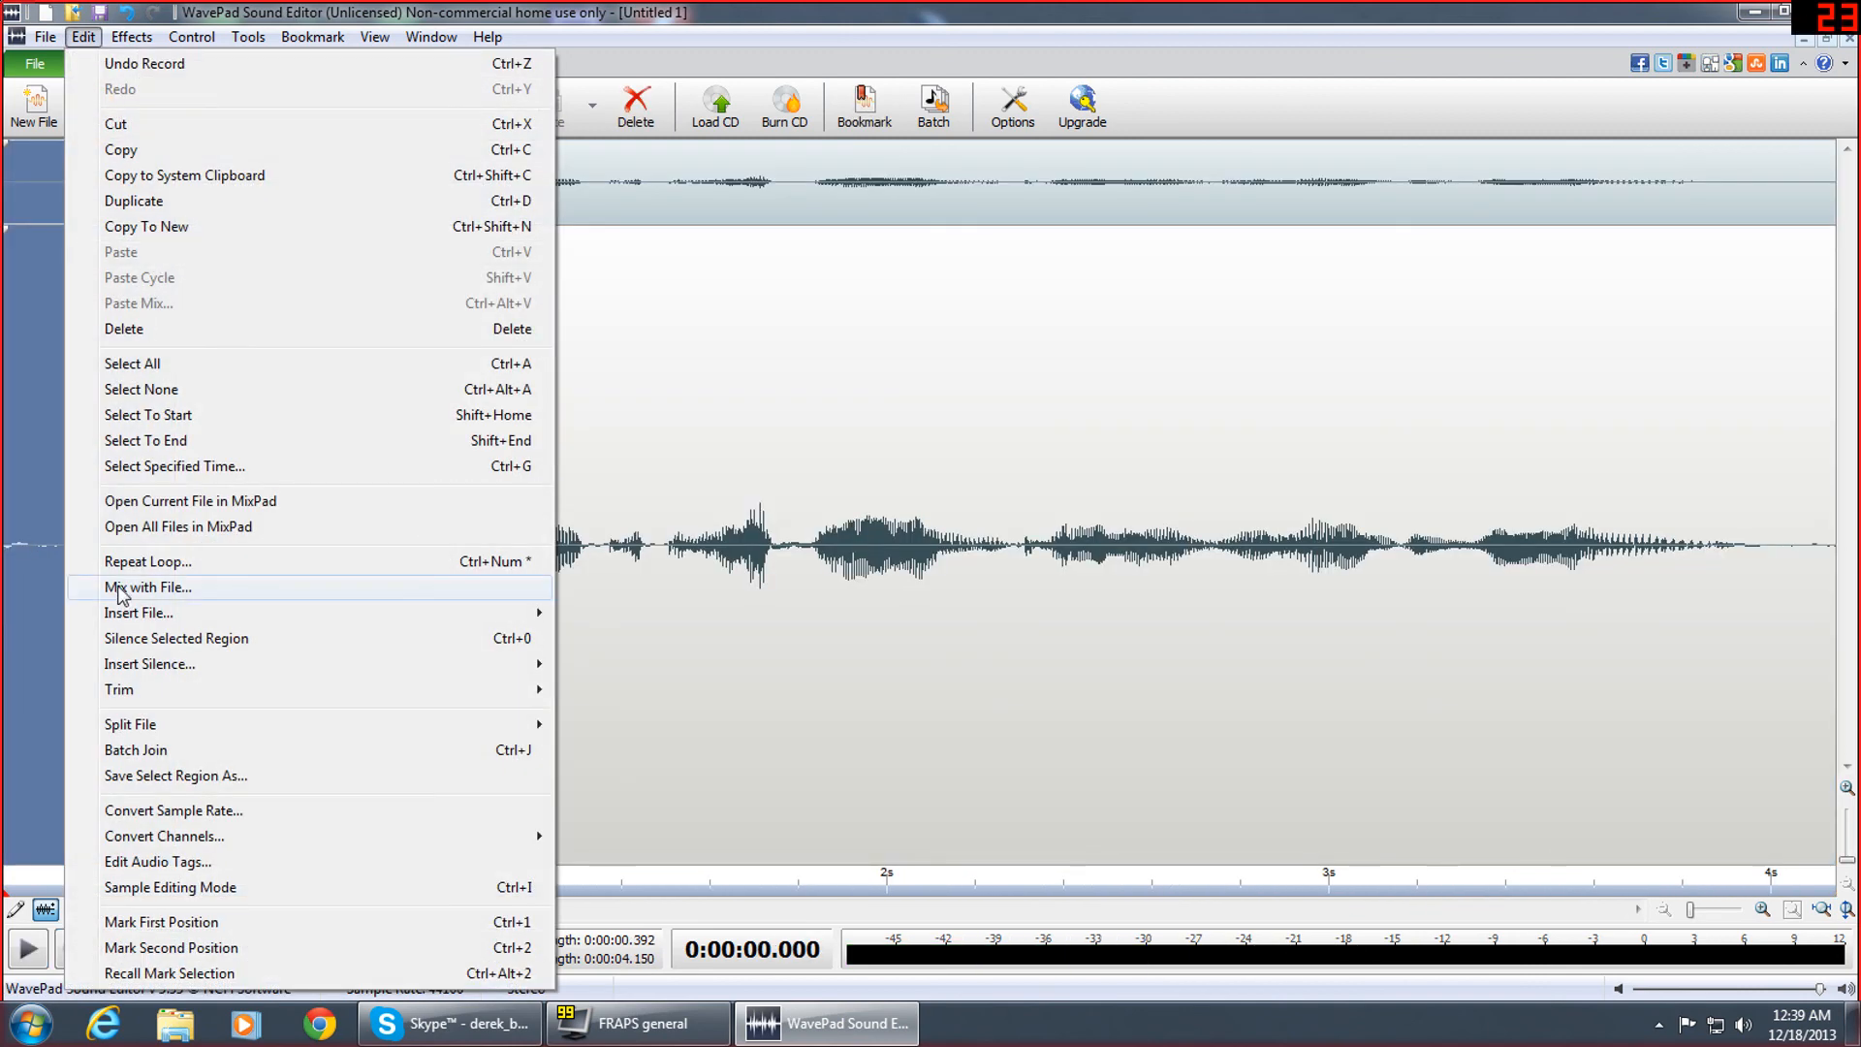
{"action": "left_click", "coordinate": [166, 331]}
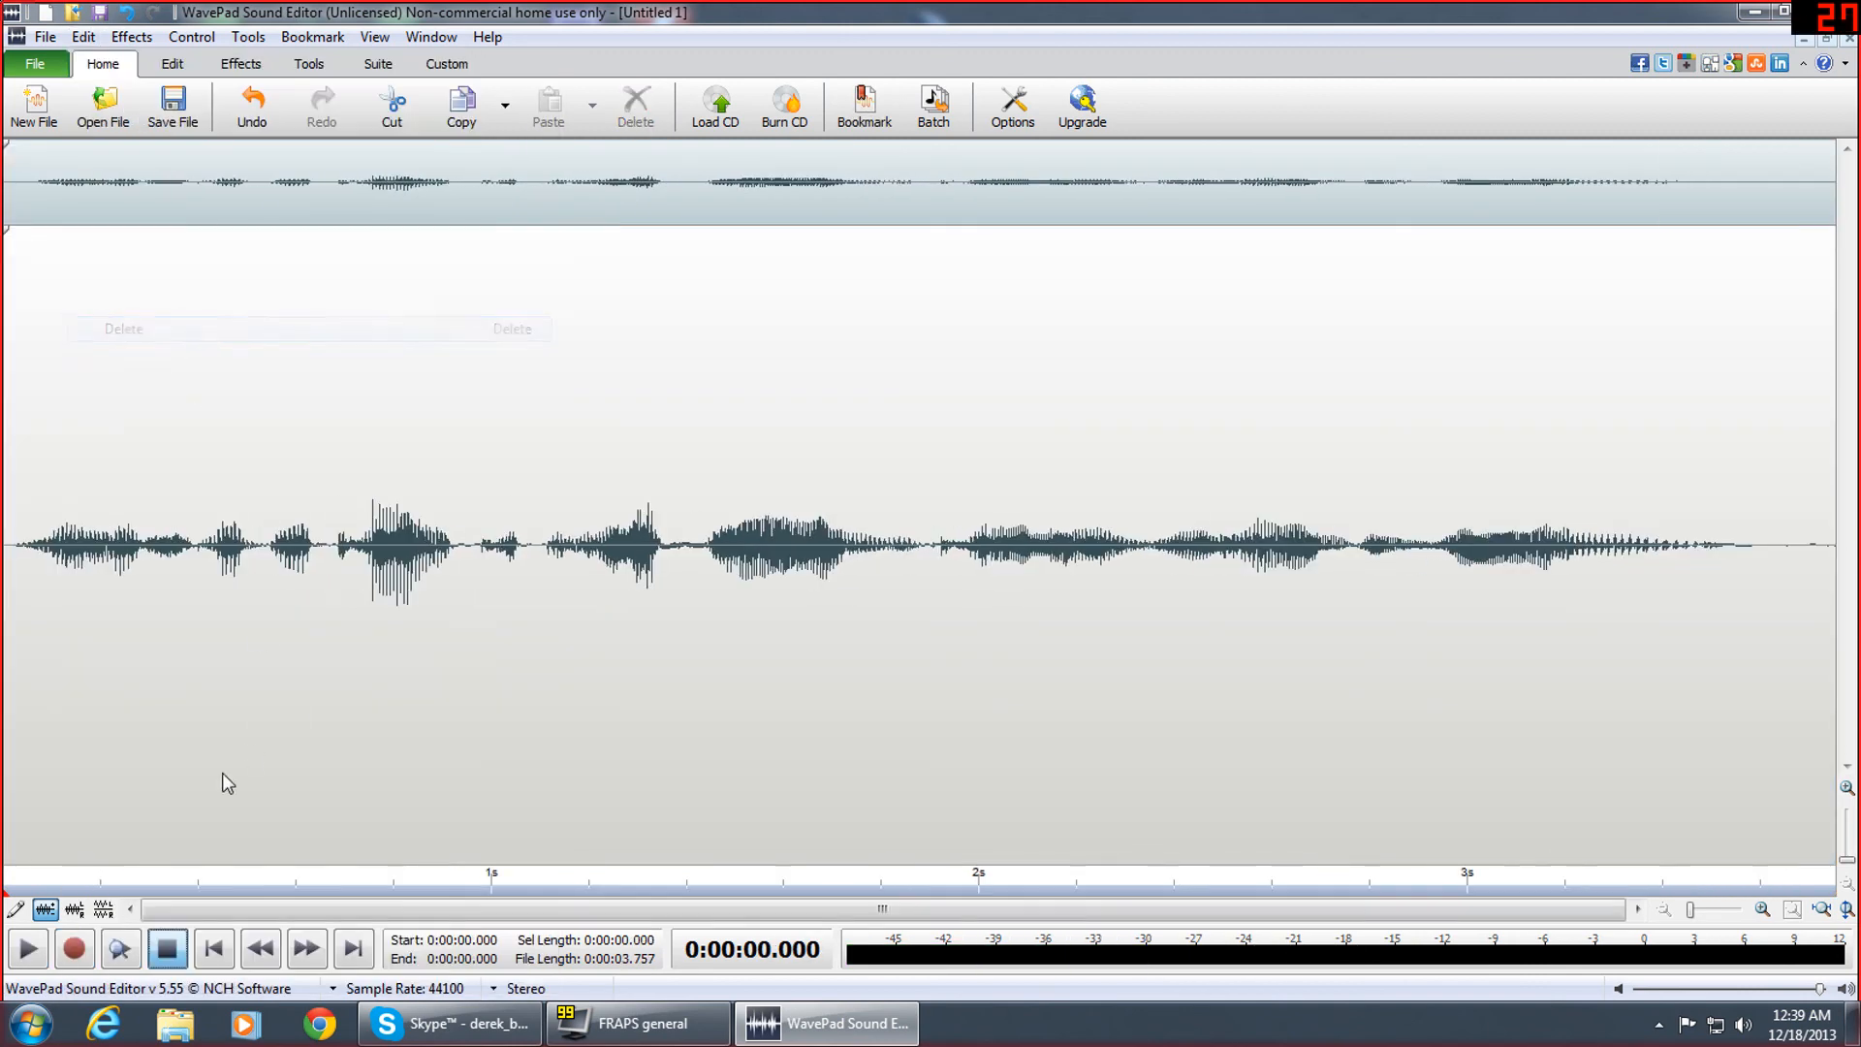
Play back the opening of the trimmed clip, return to its start, and amplify the whole clip with a gain of 400%
{"action": "left_click", "coordinate": [121, 955]}
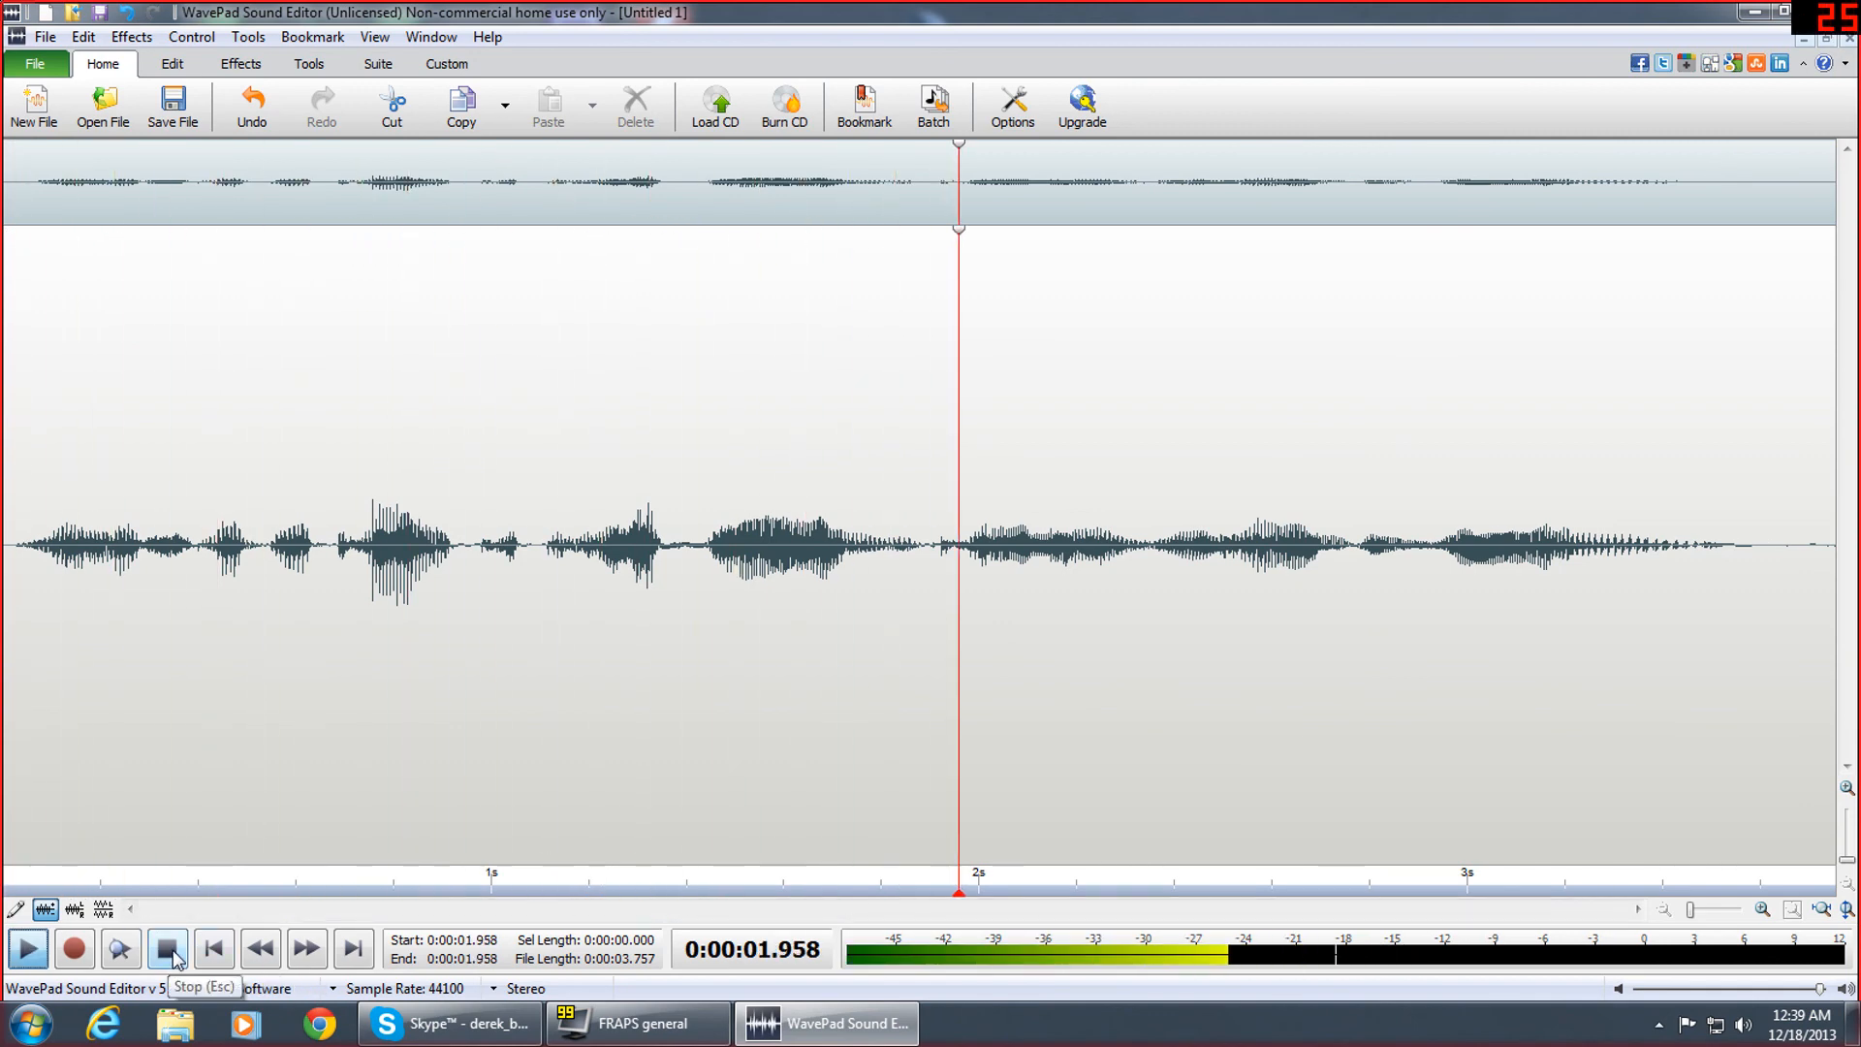
{"action": "left_click", "coordinate": [213, 948]}
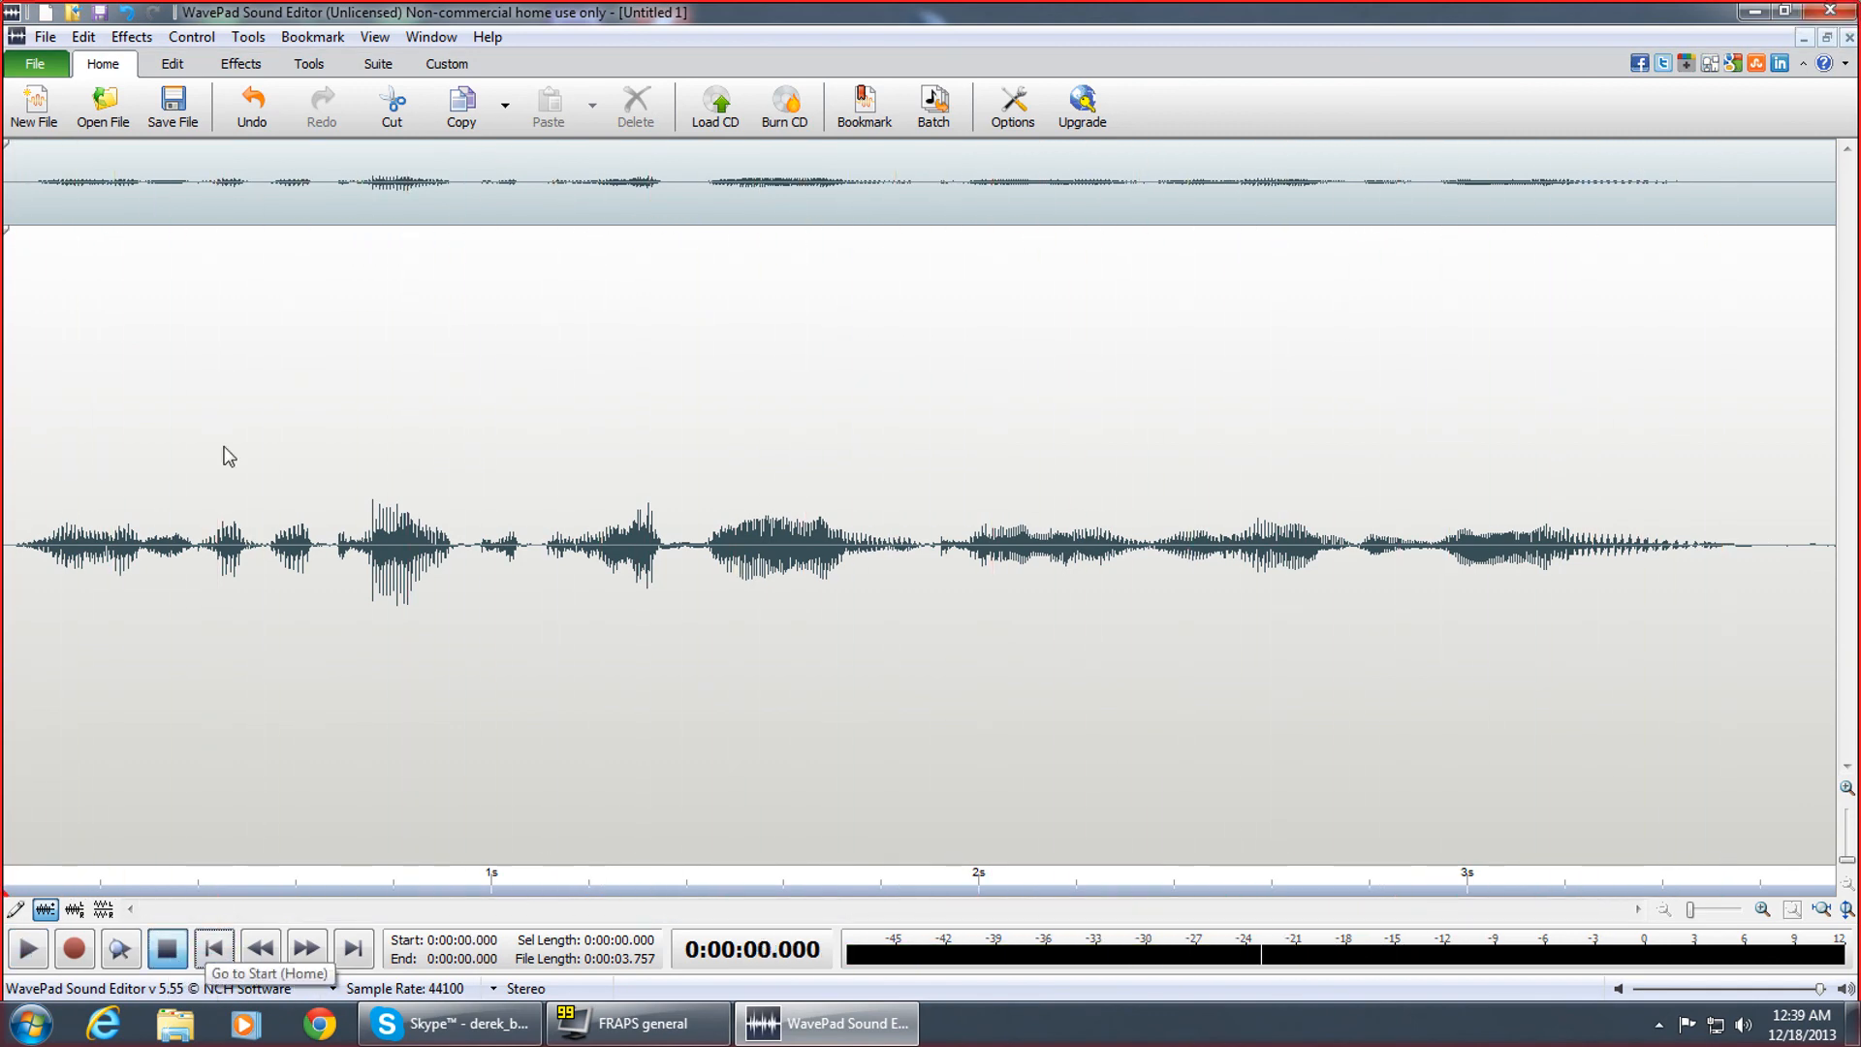
{"action": "left_click", "coordinate": [132, 37]}
{"action": "left_click", "coordinate": [170, 63]}
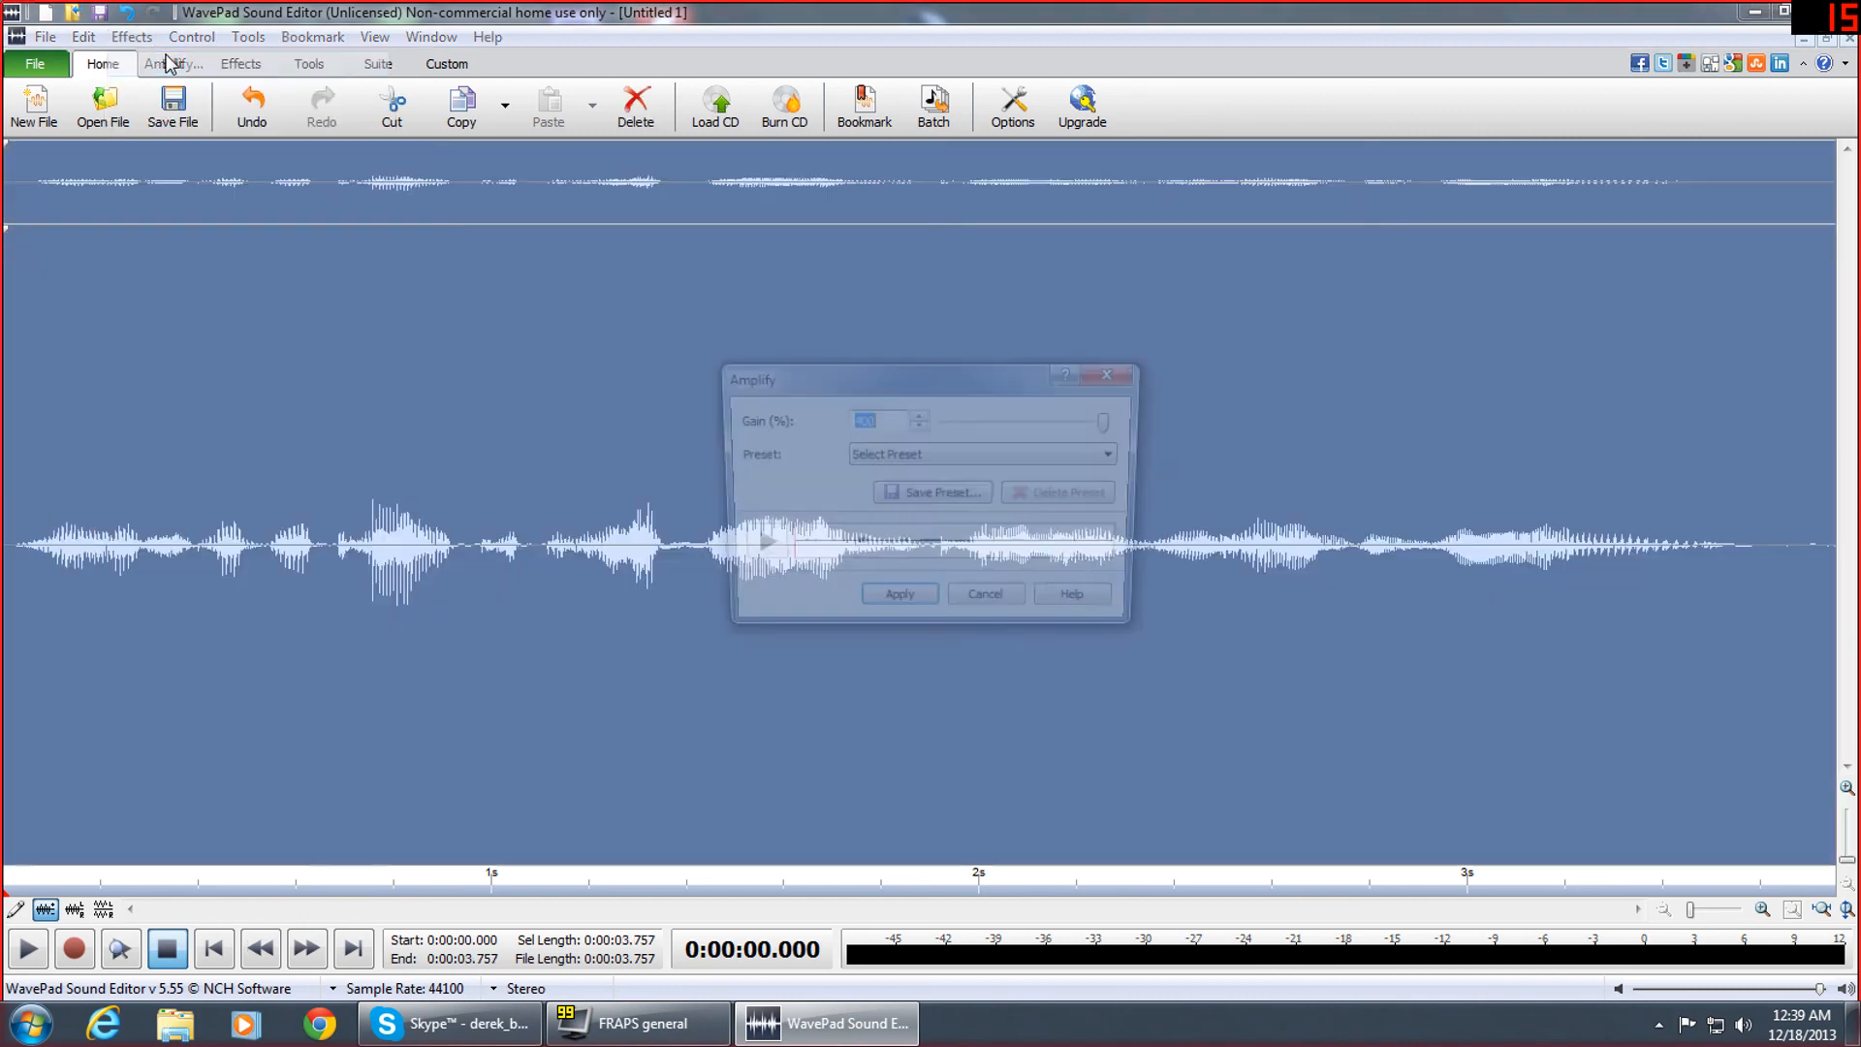
{"action": "left_click", "coordinate": [894, 606]}
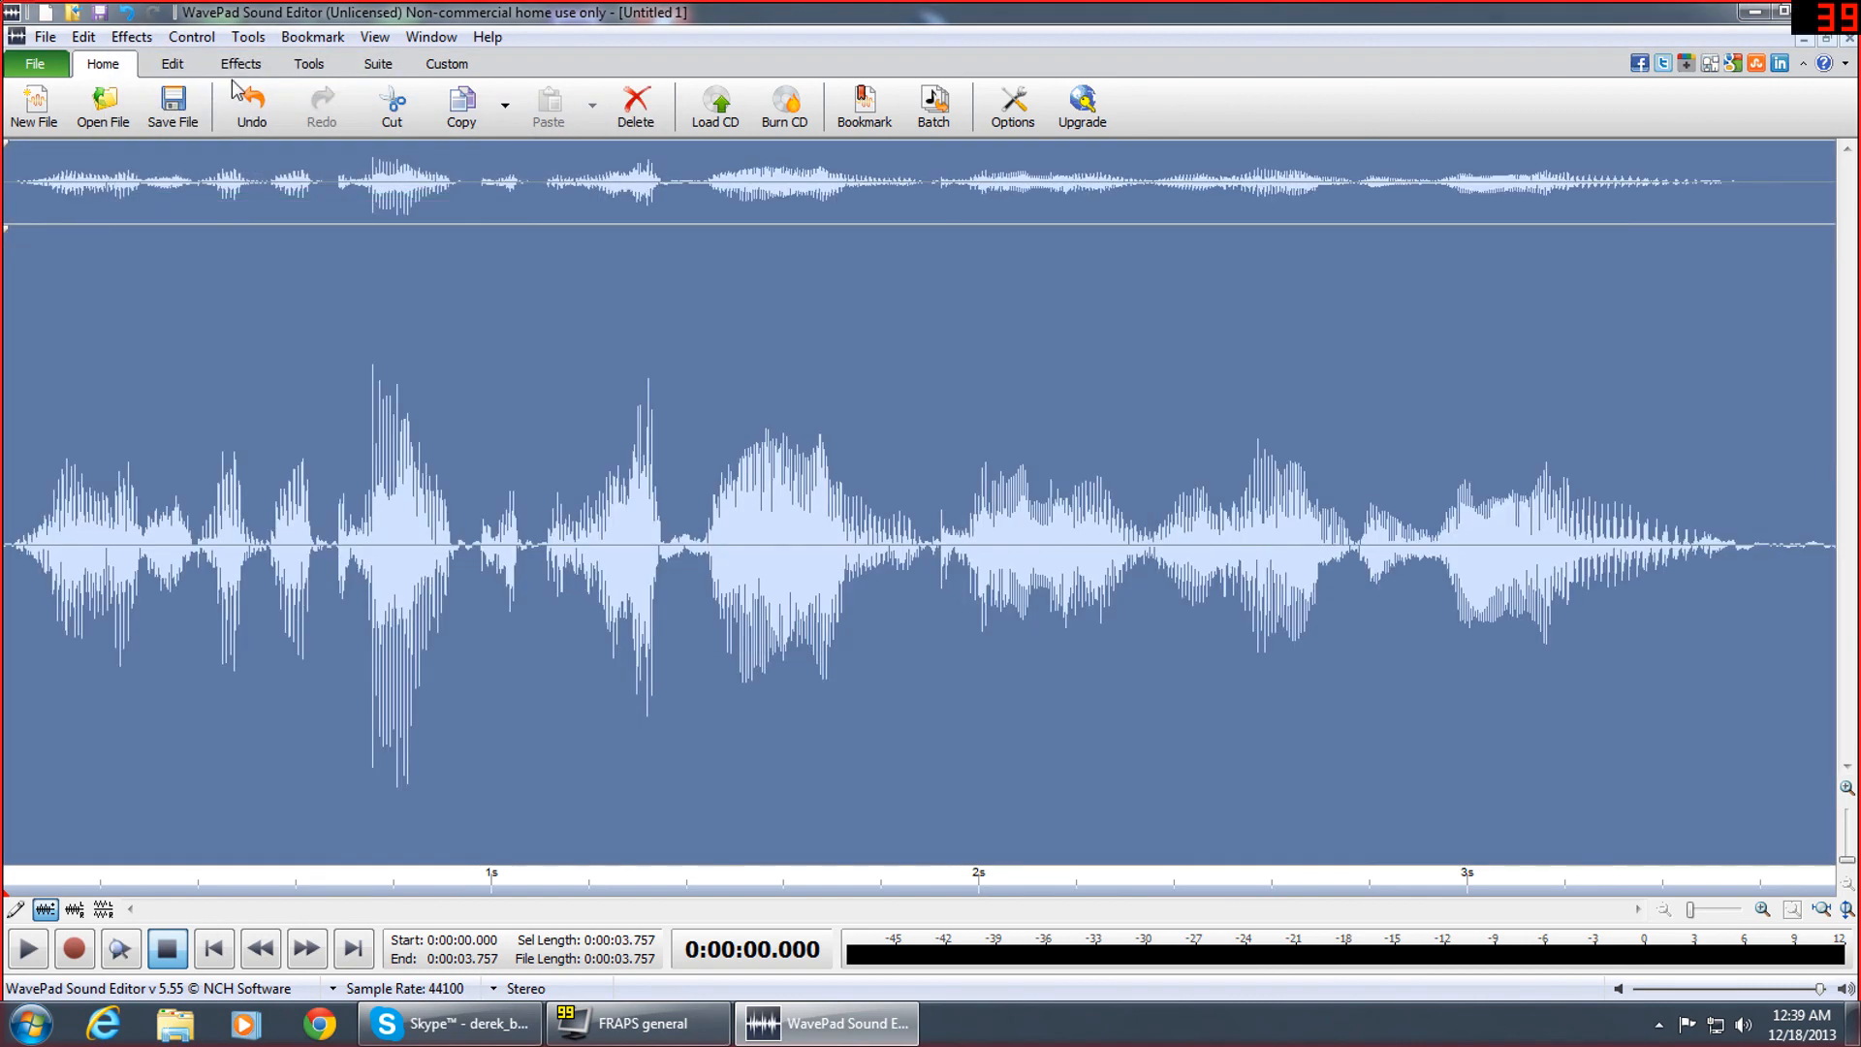
Apply Reverb to the amplified clip with 250 ms decay, 1 ms predelay, 70% diffusion, 4 dB wet gain and 3 dB dry gain
{"action": "left_click", "coordinate": [131, 37]}
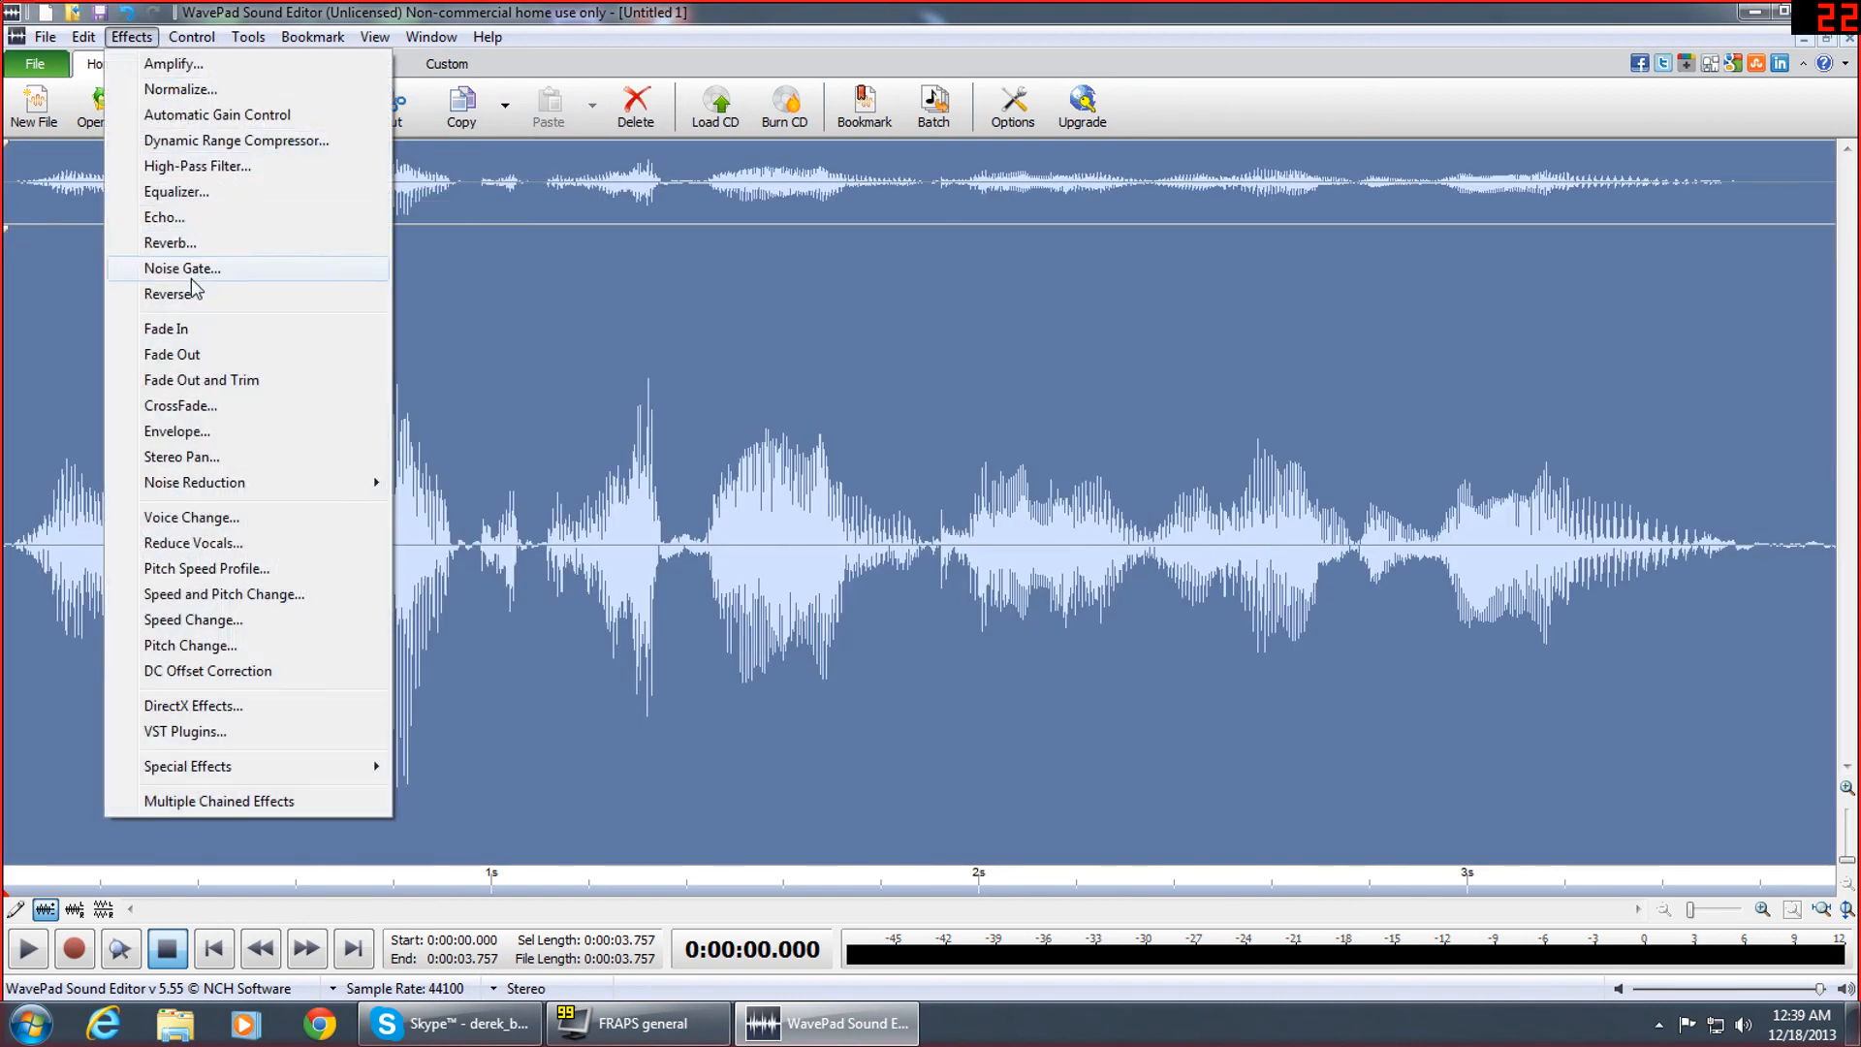
{"action": "left_click", "coordinate": [180, 244]}
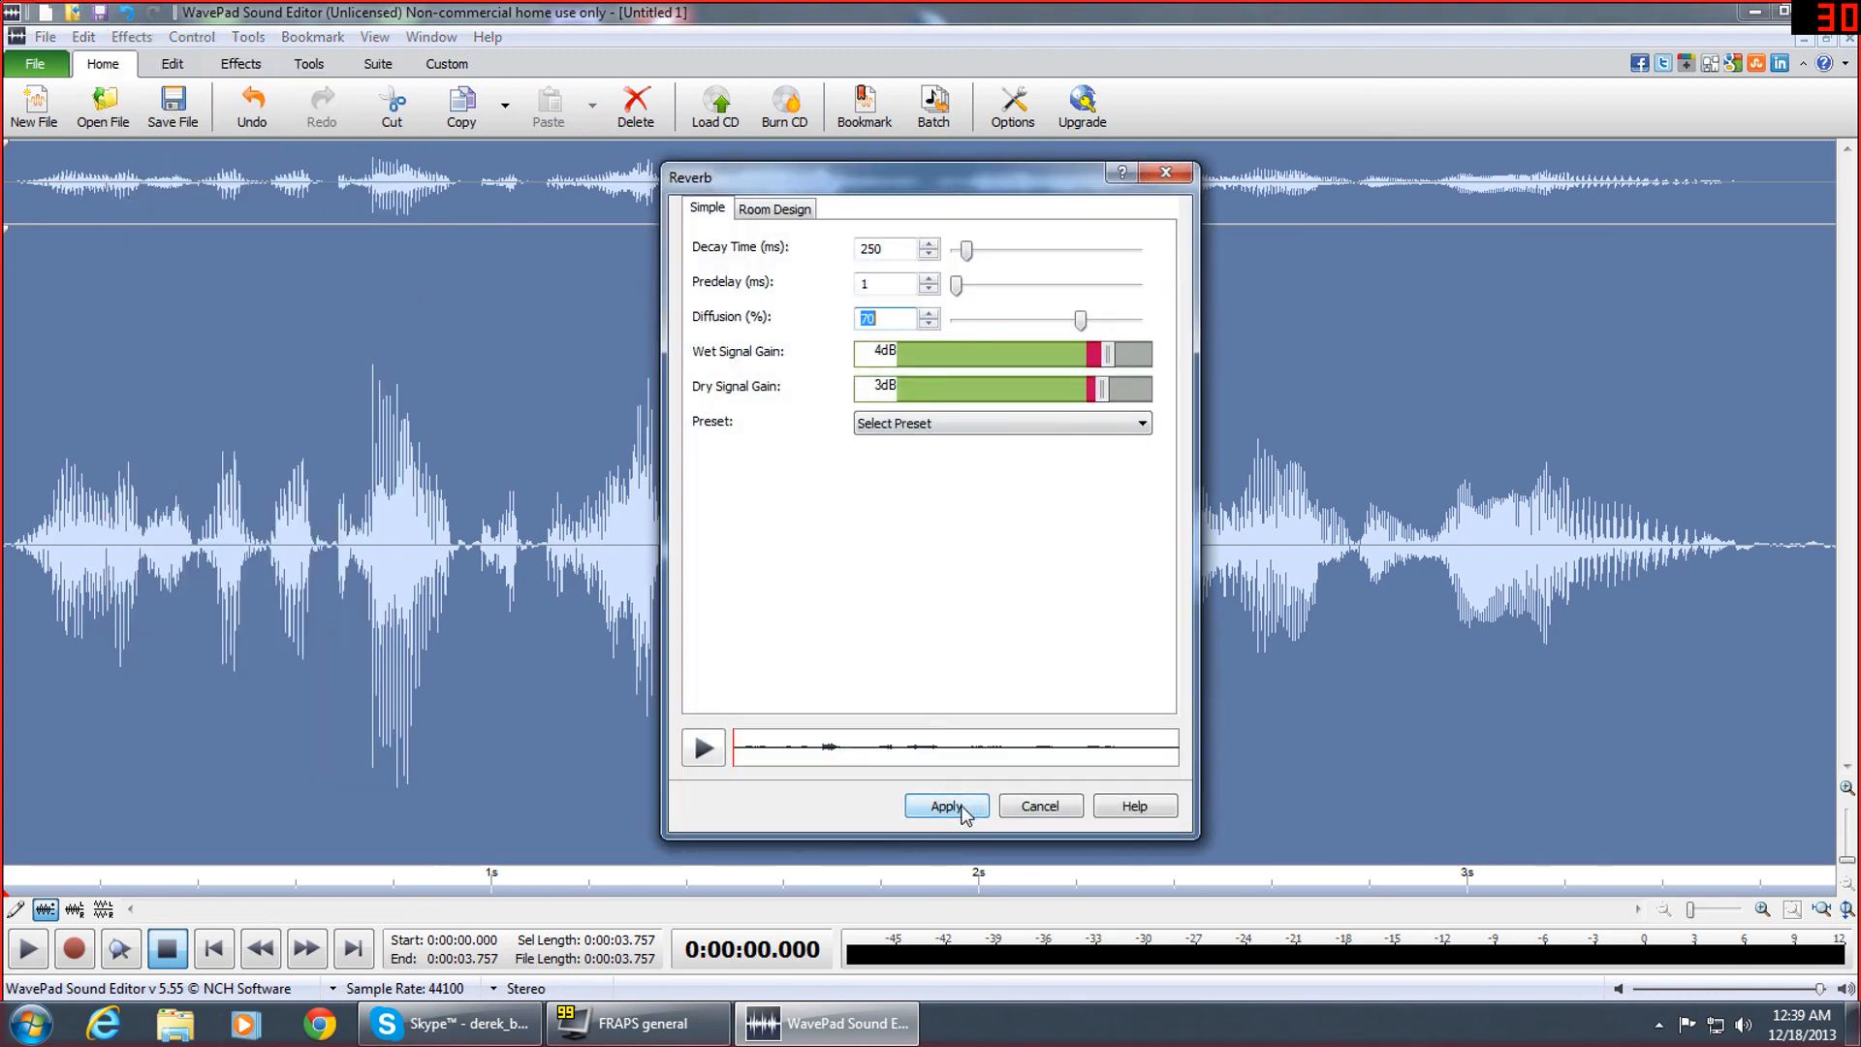
{"action": "left_click", "coordinate": [946, 806]}
Preview and apply a Speed and Pitch Change to the clip with the speed-pitch adjustment set to 94%
{"action": "left_click", "coordinate": [134, 37]}
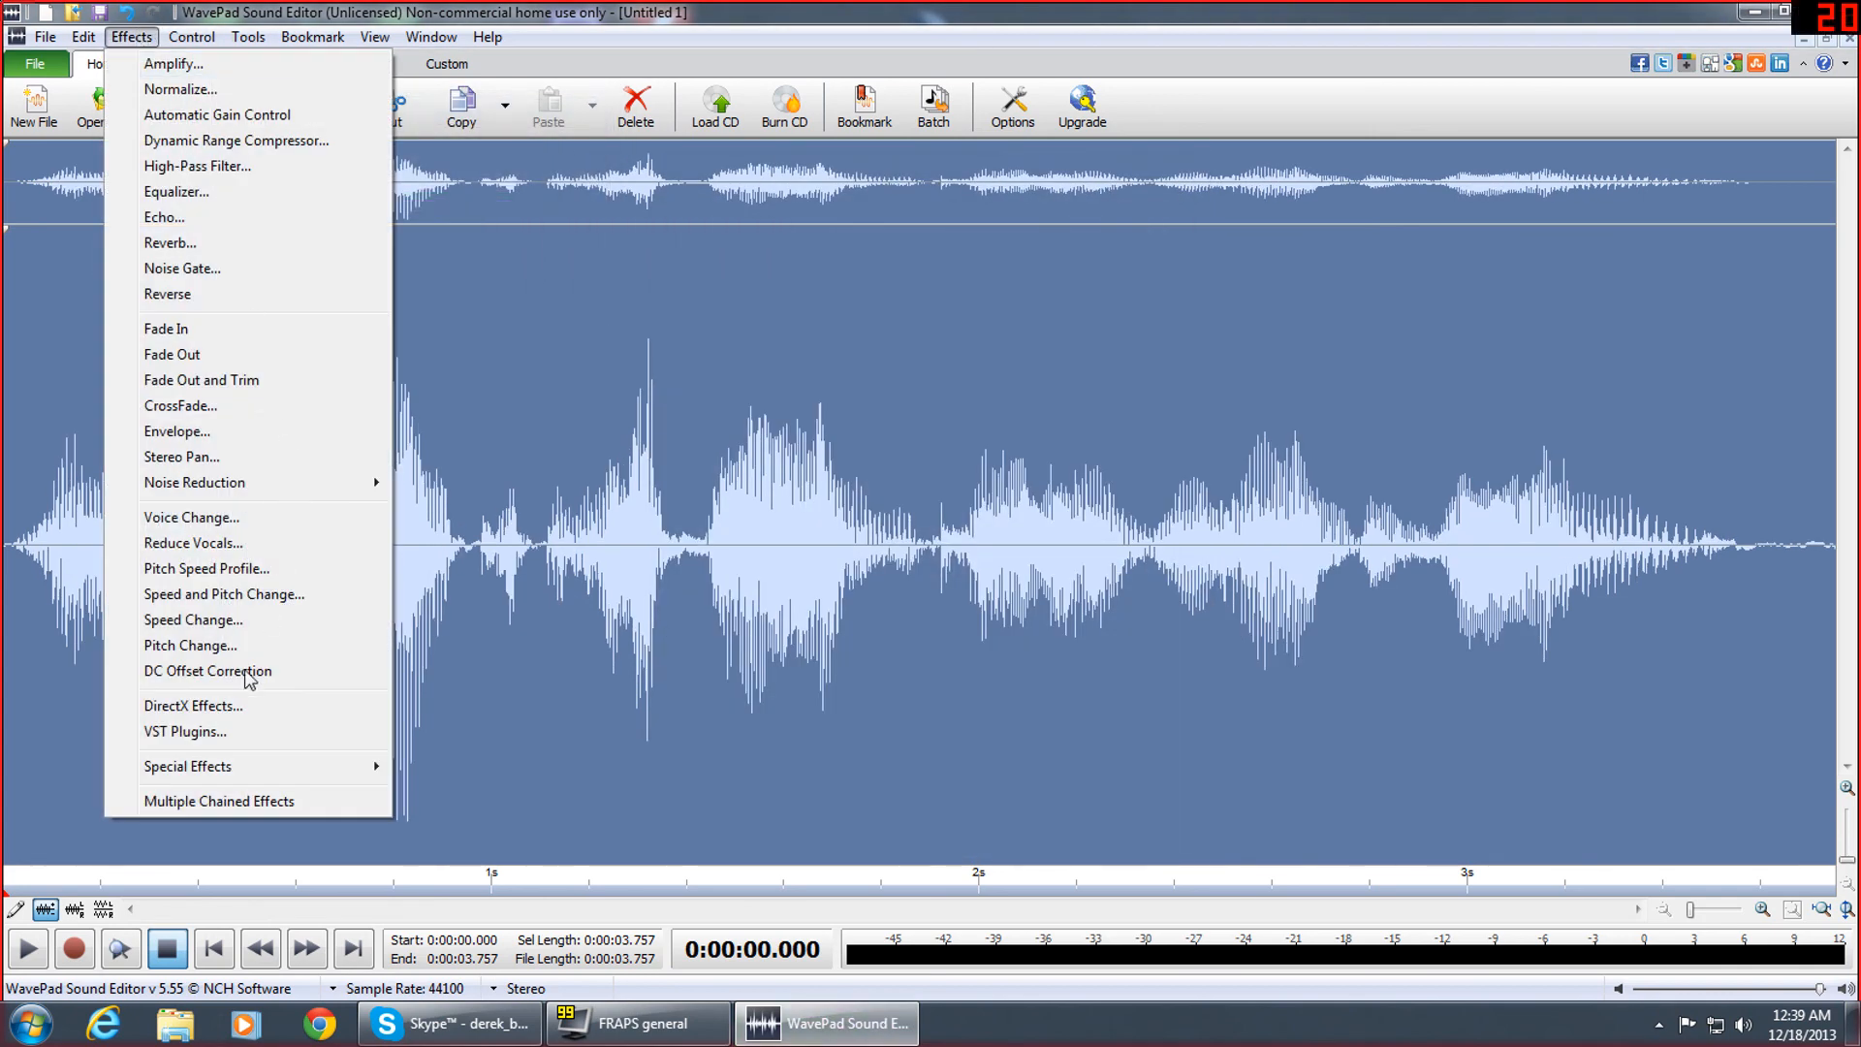
{"action": "left_click", "coordinate": [221, 594]}
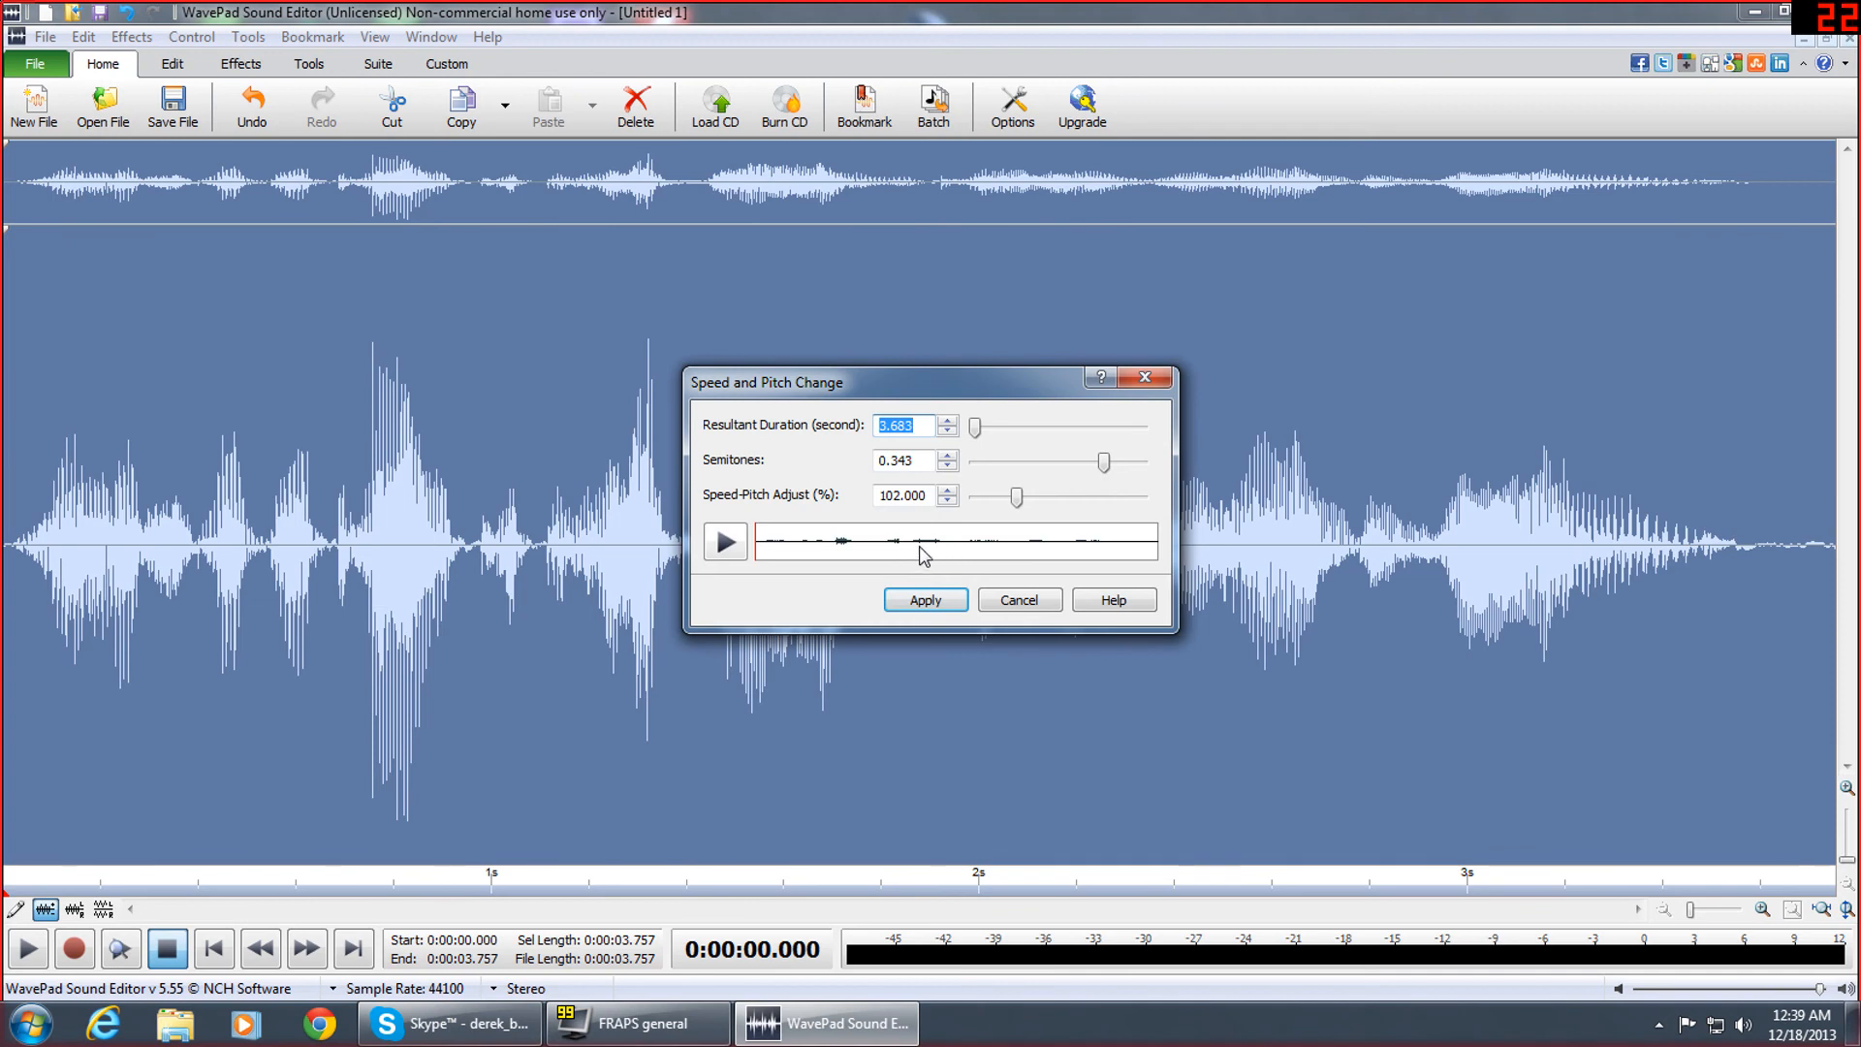
{"action": "left_click", "coordinate": [876, 498]}
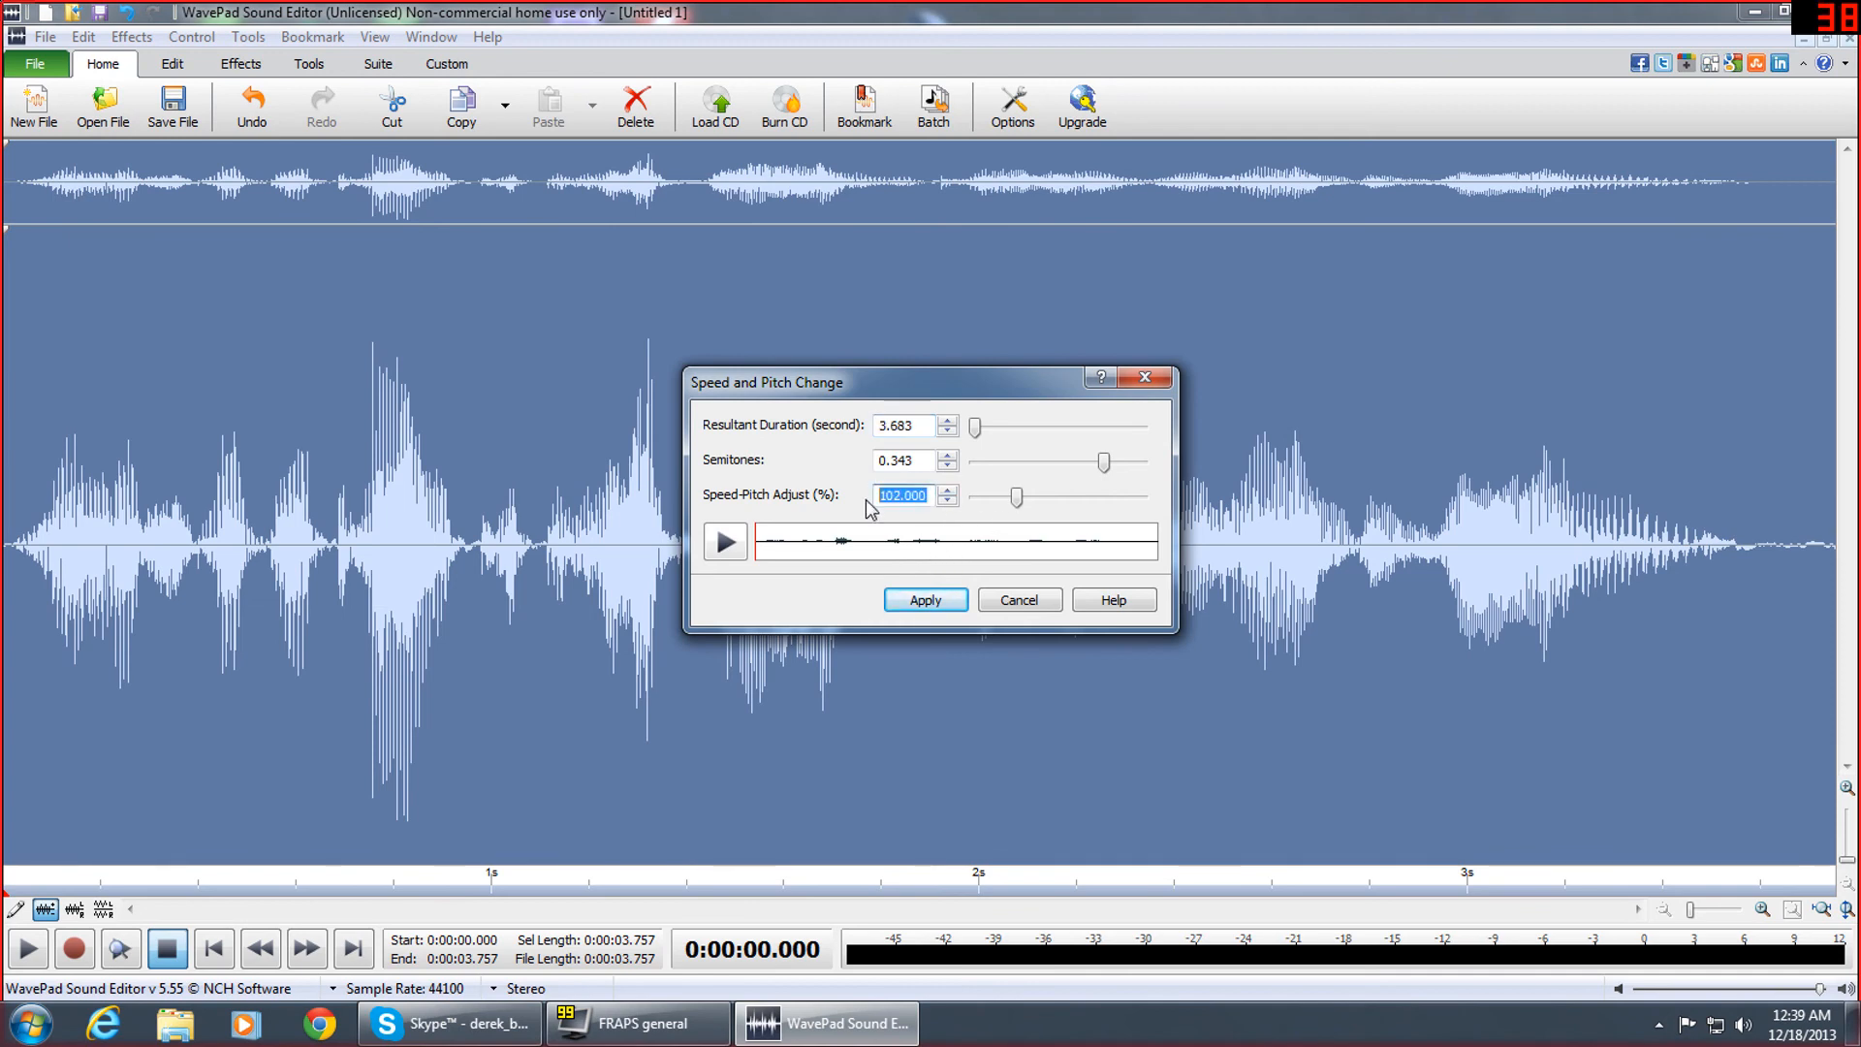
{"action": "type", "text": "94"}
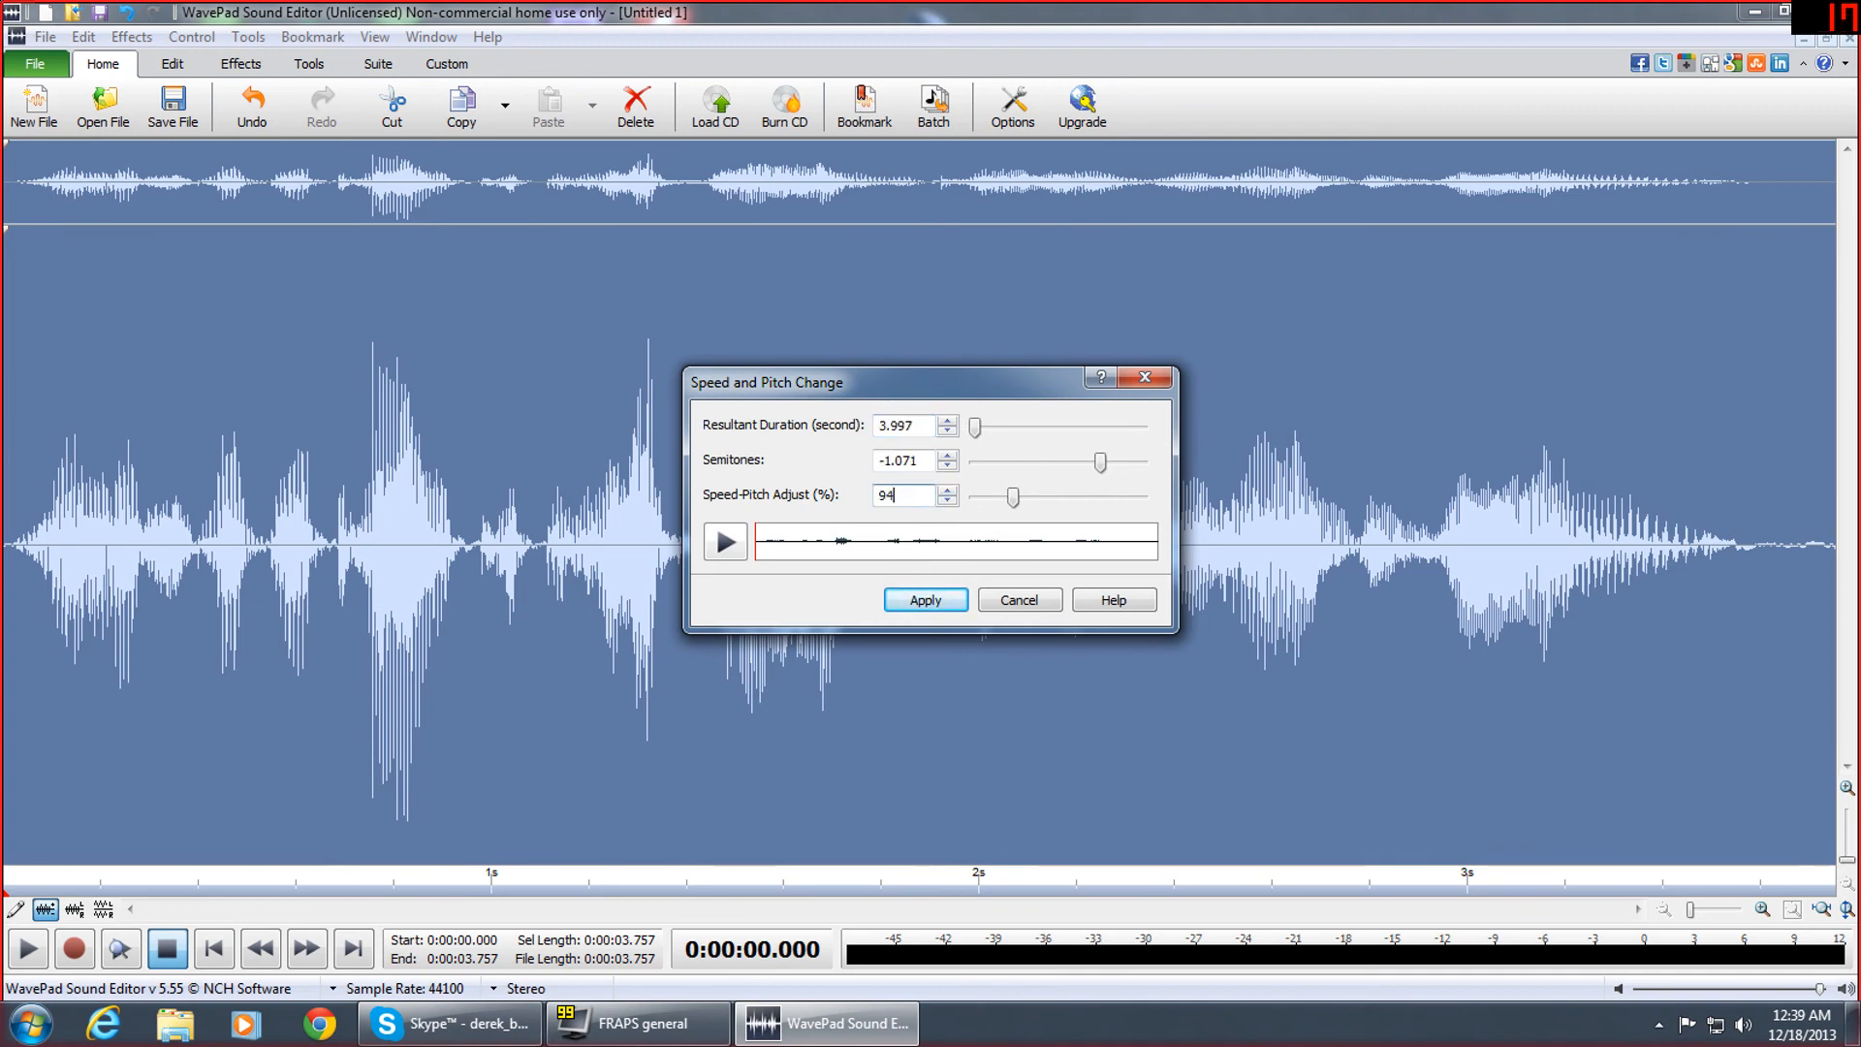
{"action": "left_click", "coordinate": [727, 544]}
{"action": "left_click", "coordinate": [924, 600]}
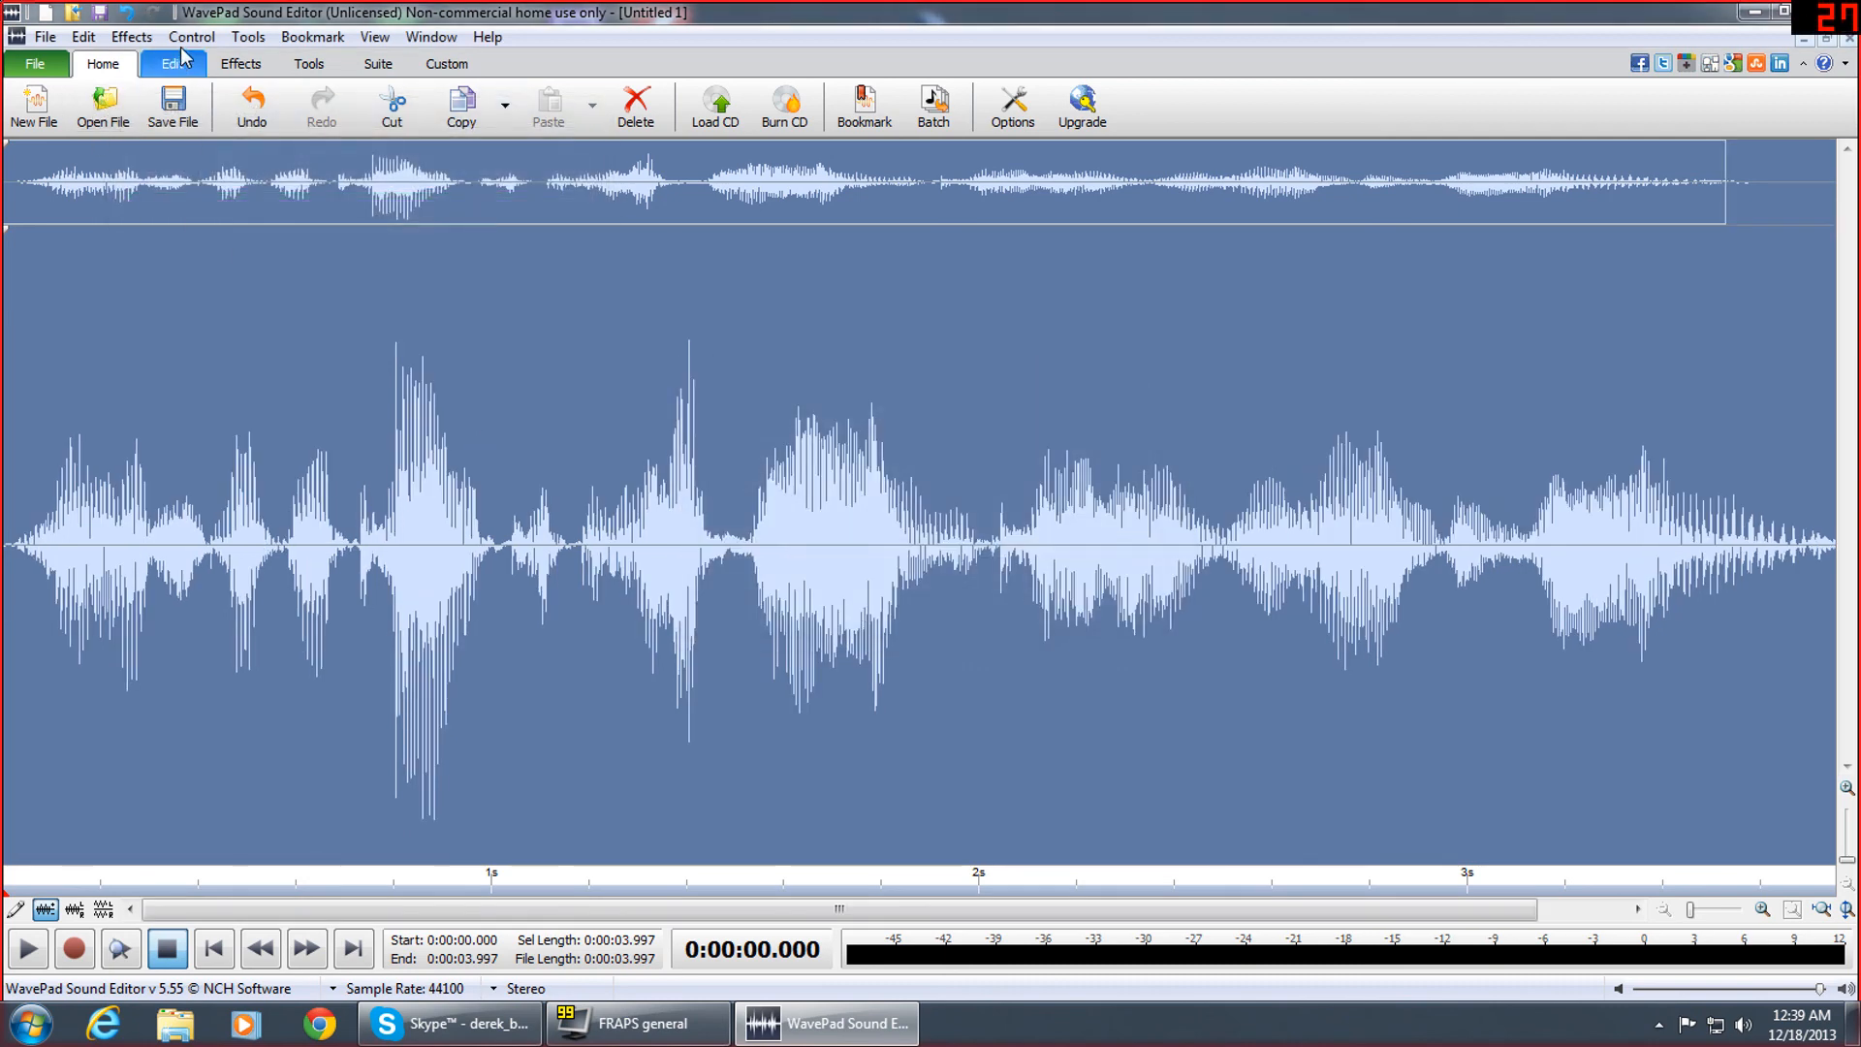
Try a High-Pass Filter on the clip at about 3017 Hz and 4215 Hz, leave without applying it, and return the playhead to the start
{"action": "left_click", "coordinate": [131, 37]}
{"action": "left_click", "coordinate": [184, 166]}
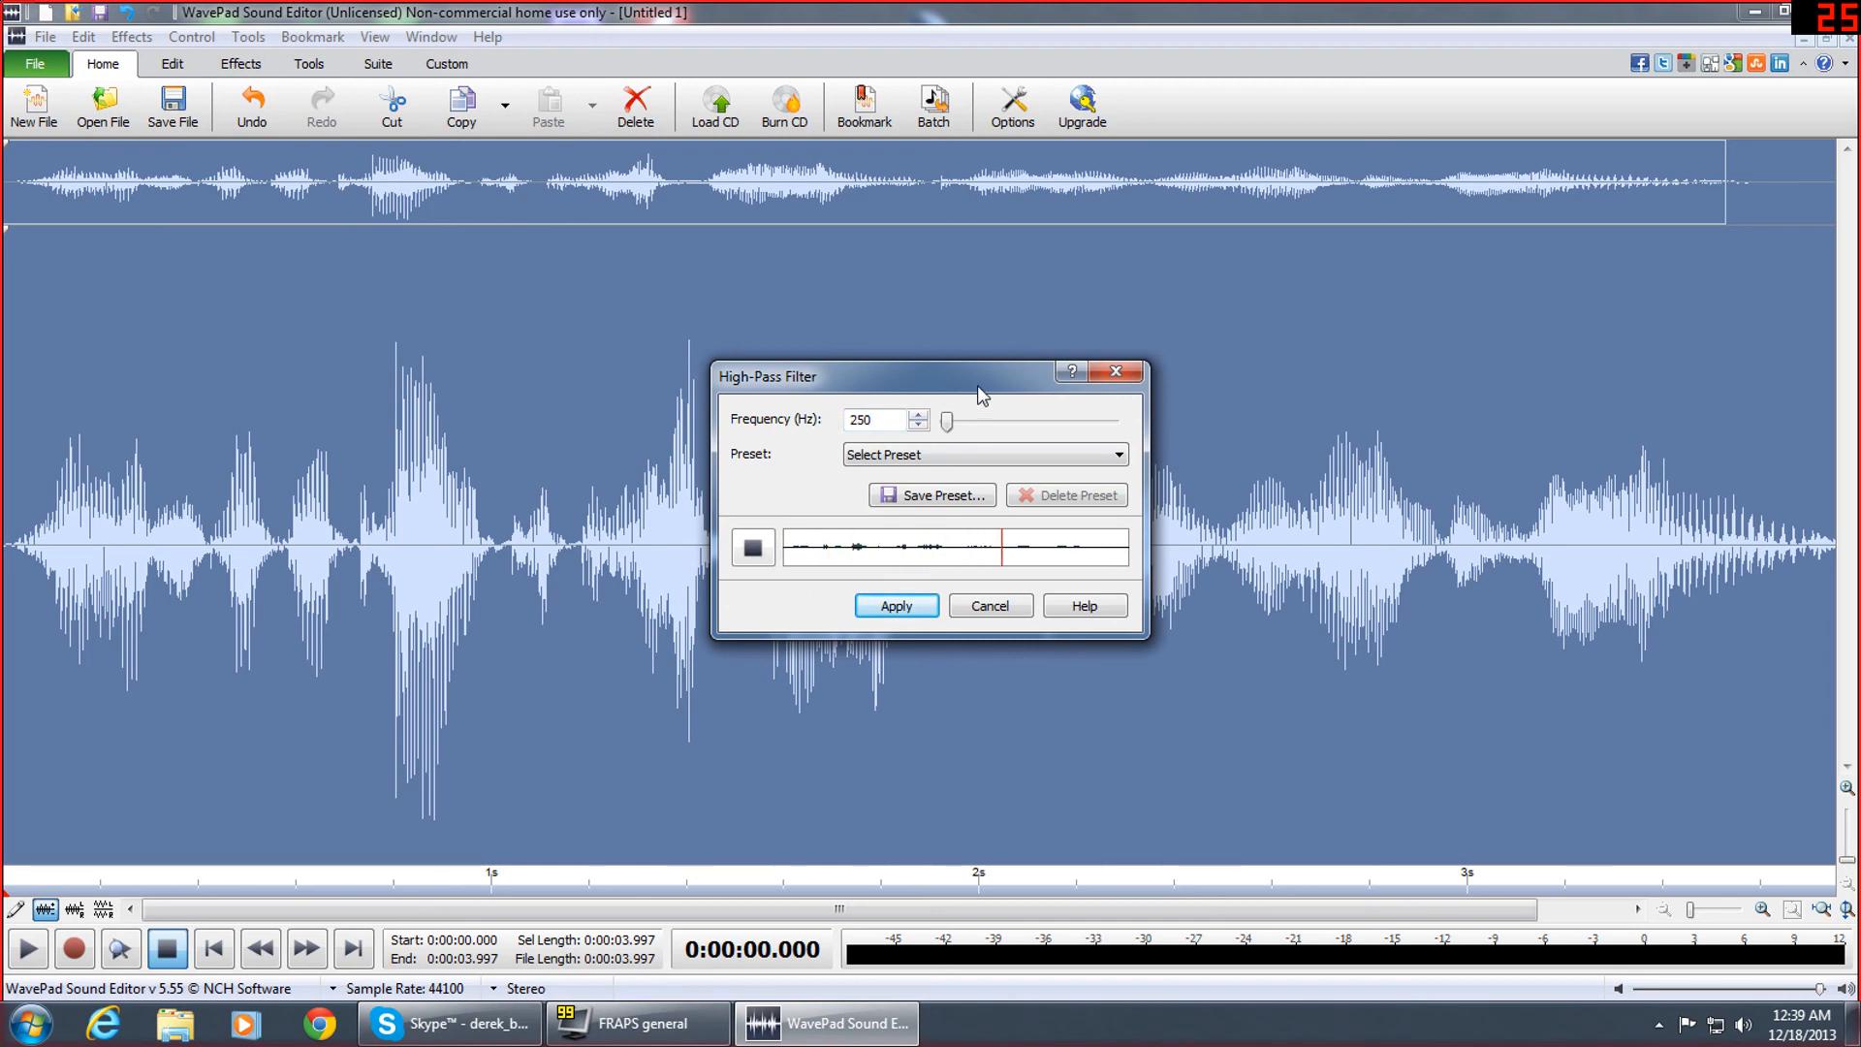
{"action": "left_click_drag", "start_coordinate": [947, 420], "coordinate": [951, 427]}
{"action": "left_click", "coordinate": [955, 429]}
{"action": "left_click_drag", "start_coordinate": [956, 420], "coordinate": [971, 418]}
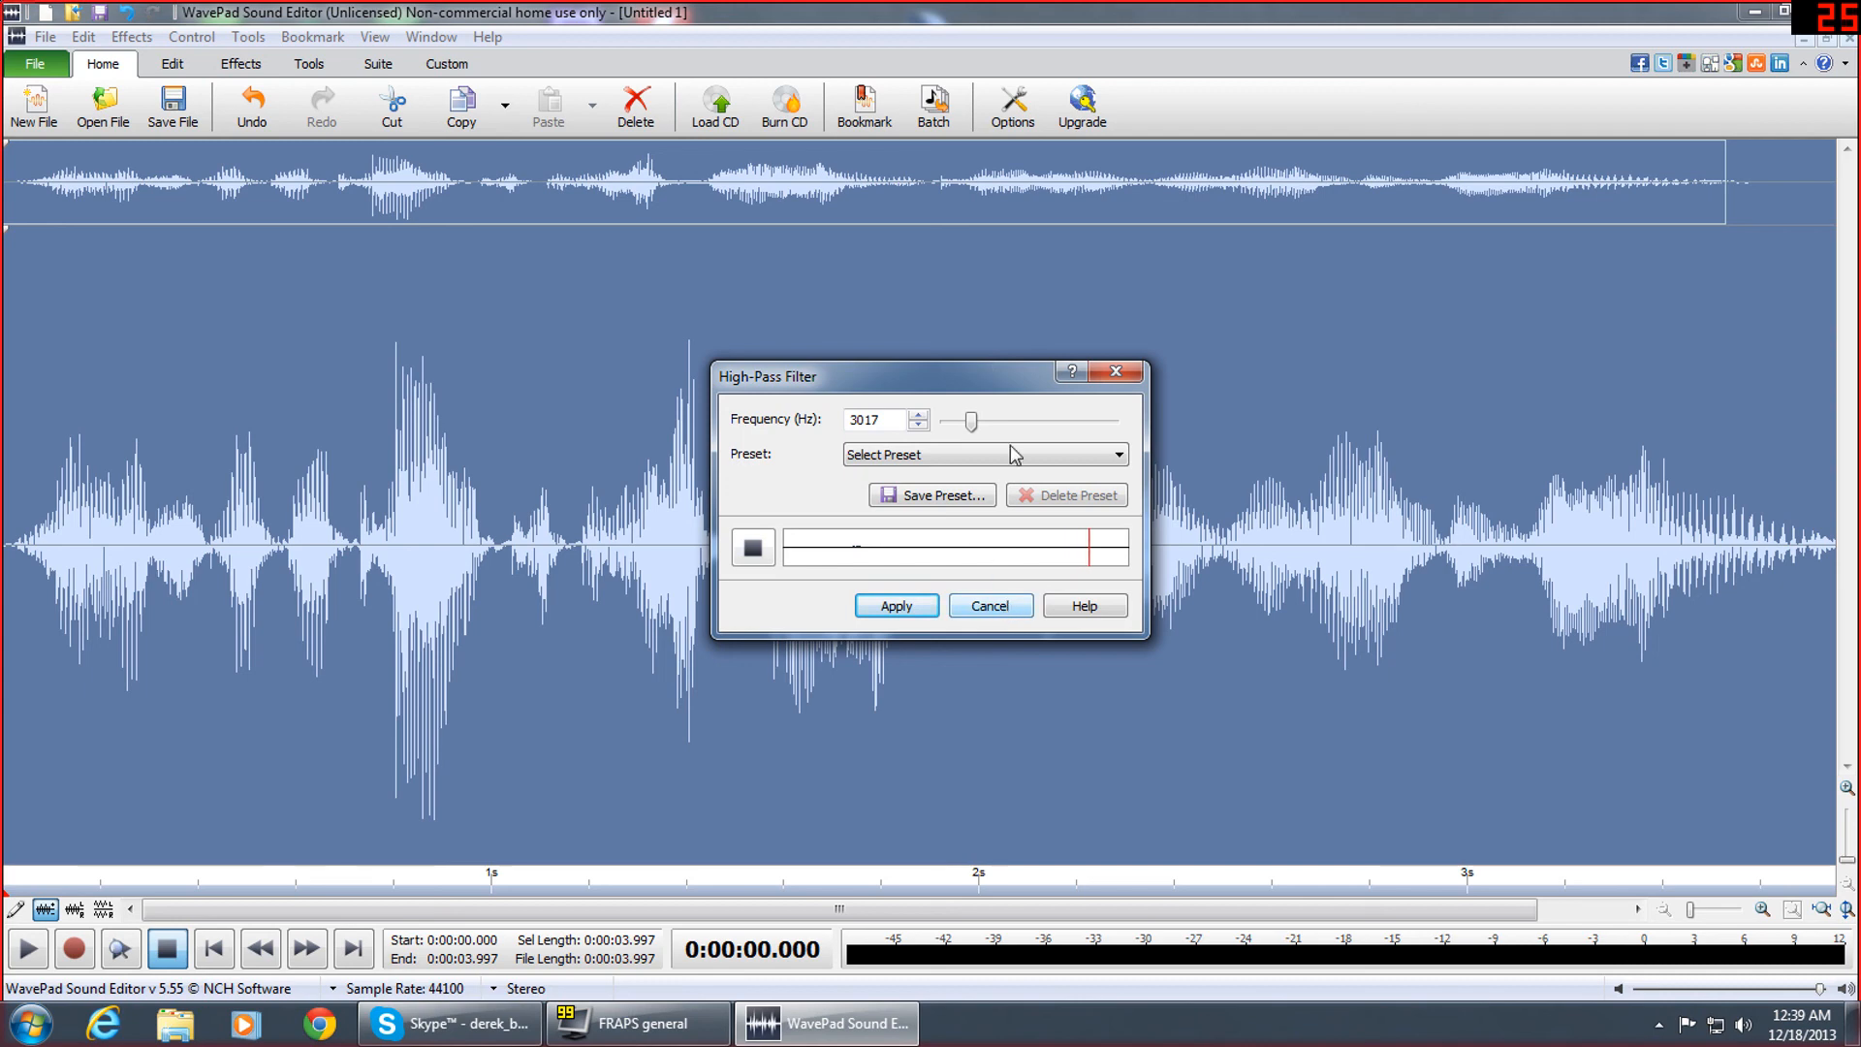
{"action": "left_click", "coordinate": [753, 548]}
{"action": "left_click_drag", "start_coordinate": [974, 420], "coordinate": [982, 421]}
{"action": "left_click", "coordinate": [758, 550]}
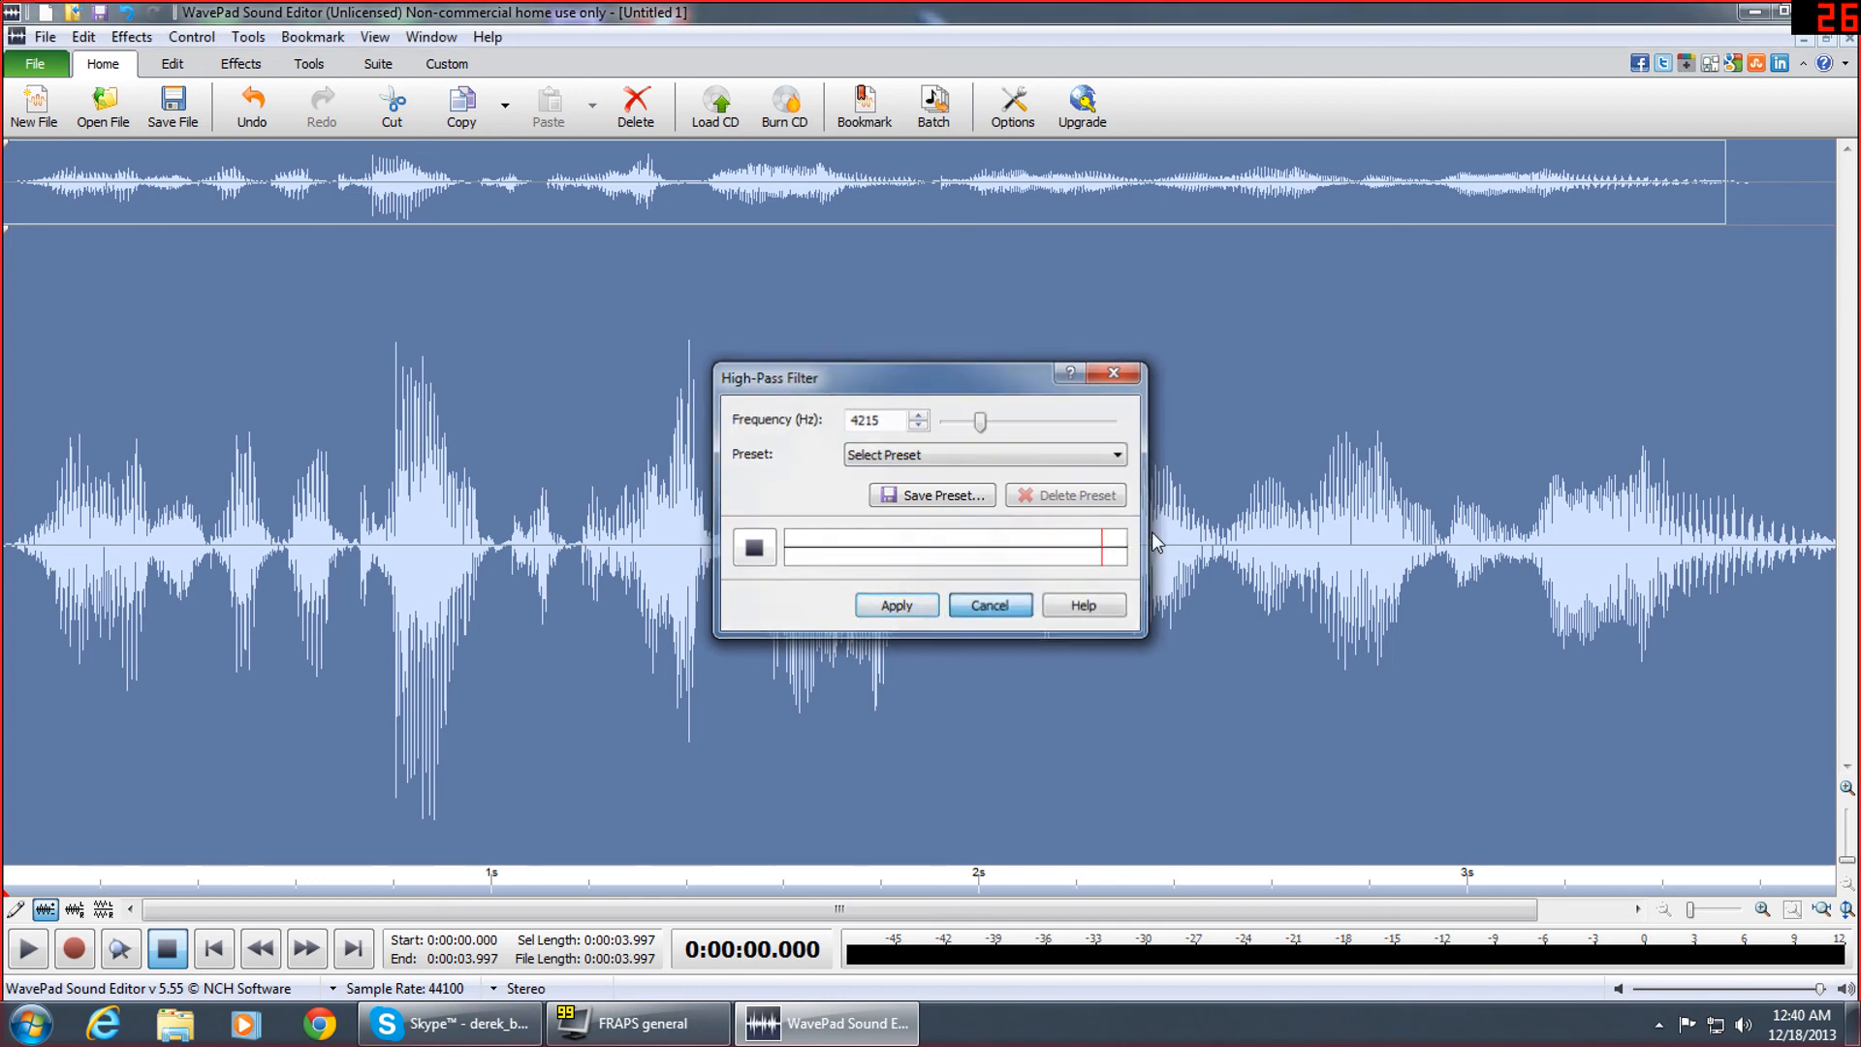
{"action": "key", "text": "Escape"}
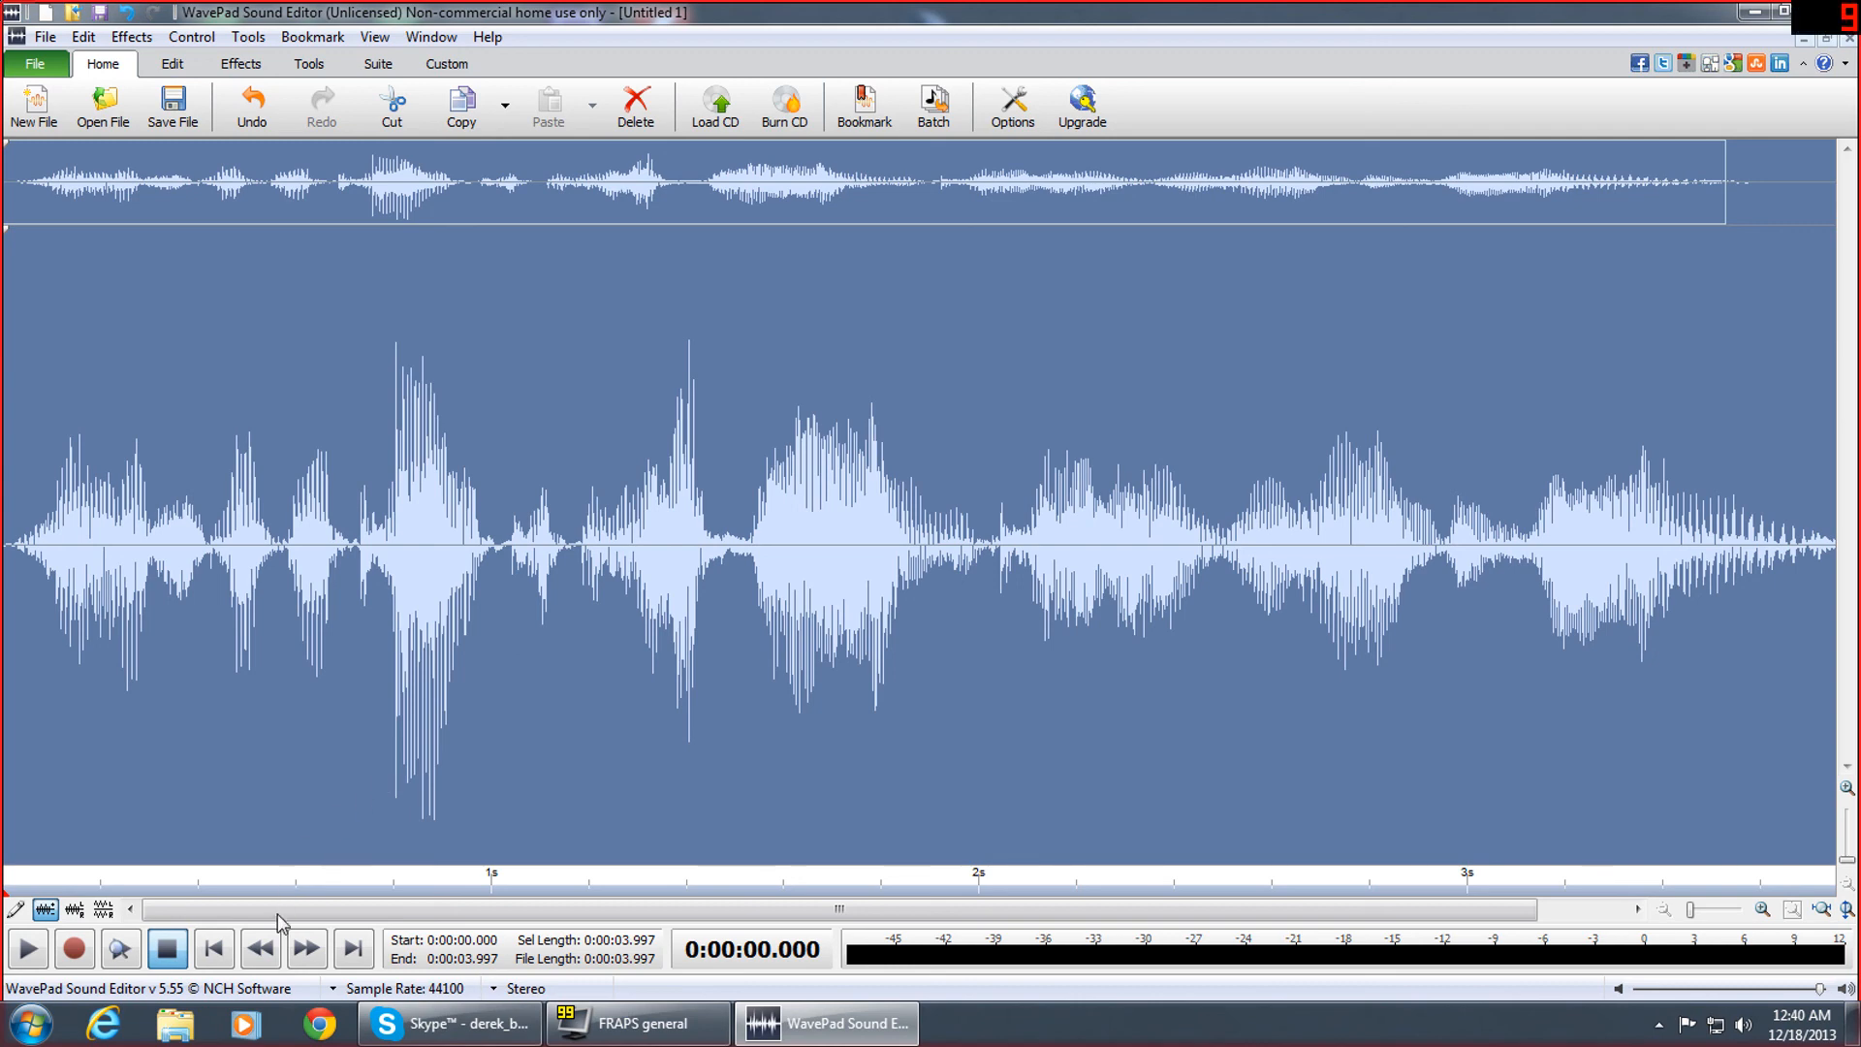
{"action": "left_click", "coordinate": [214, 955]}
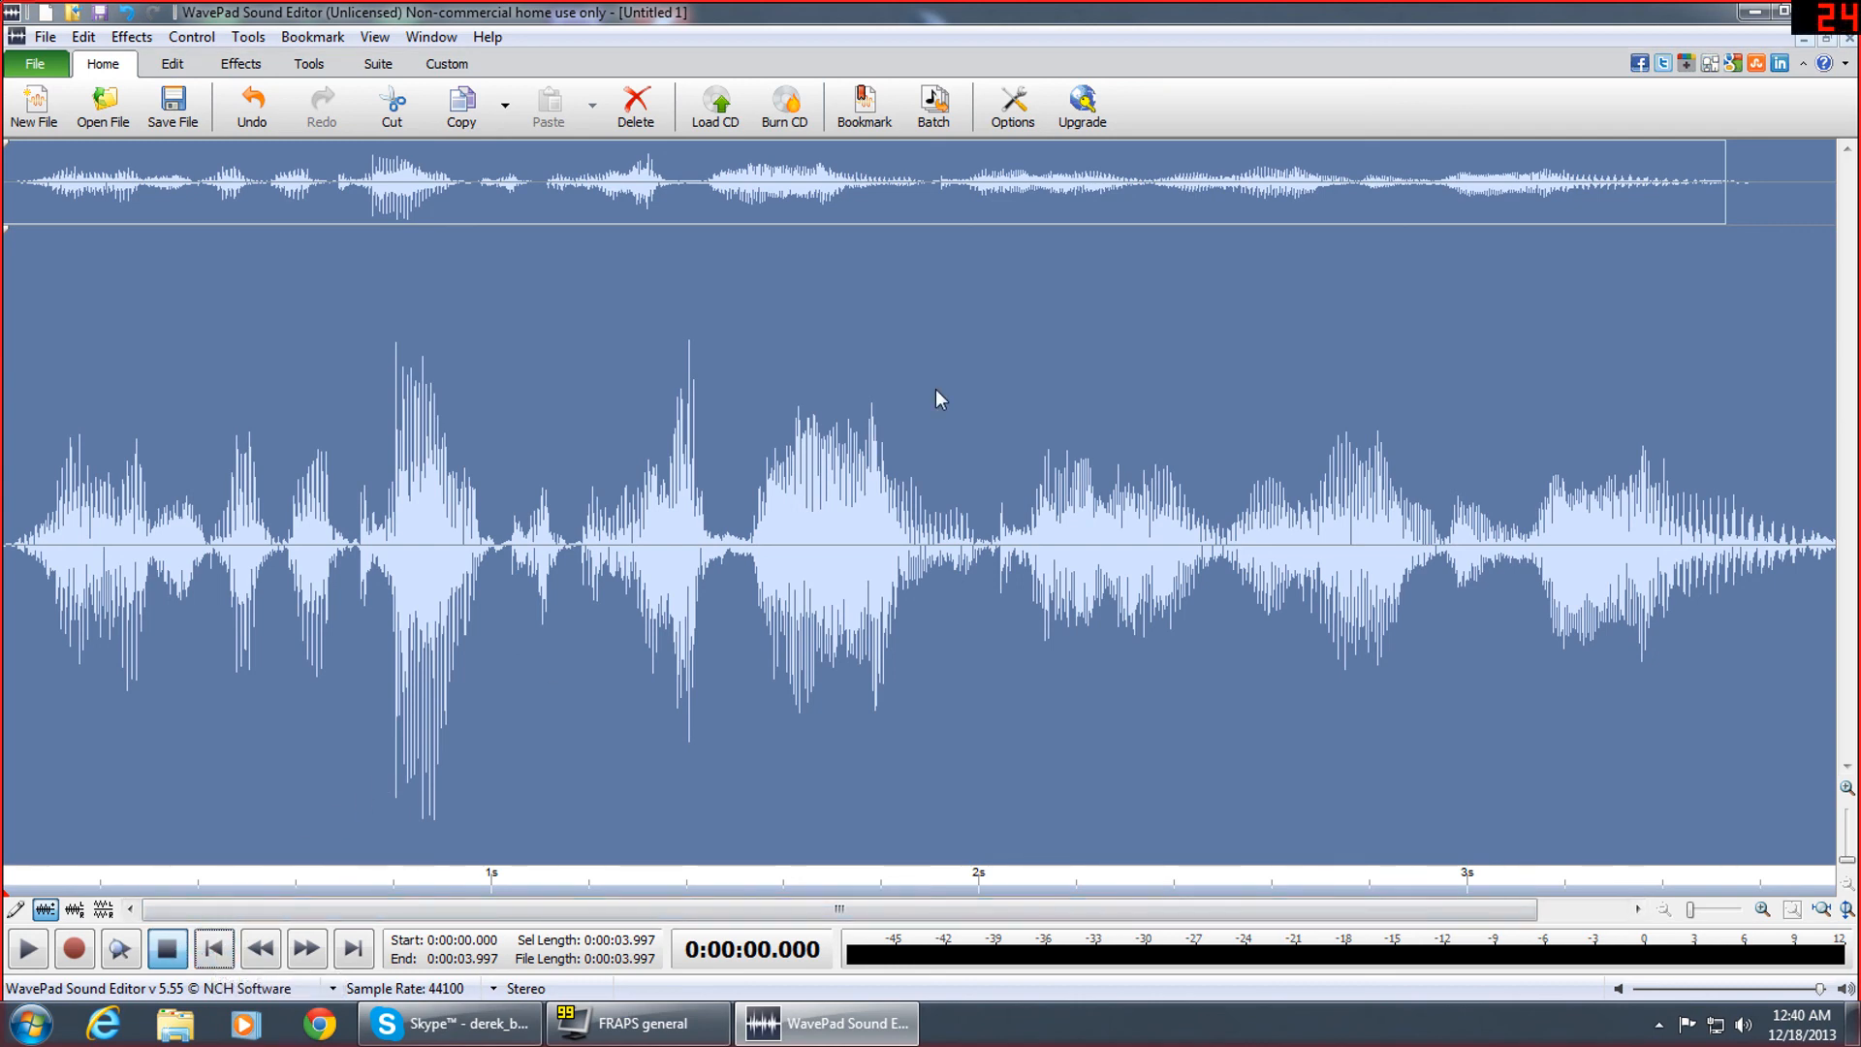